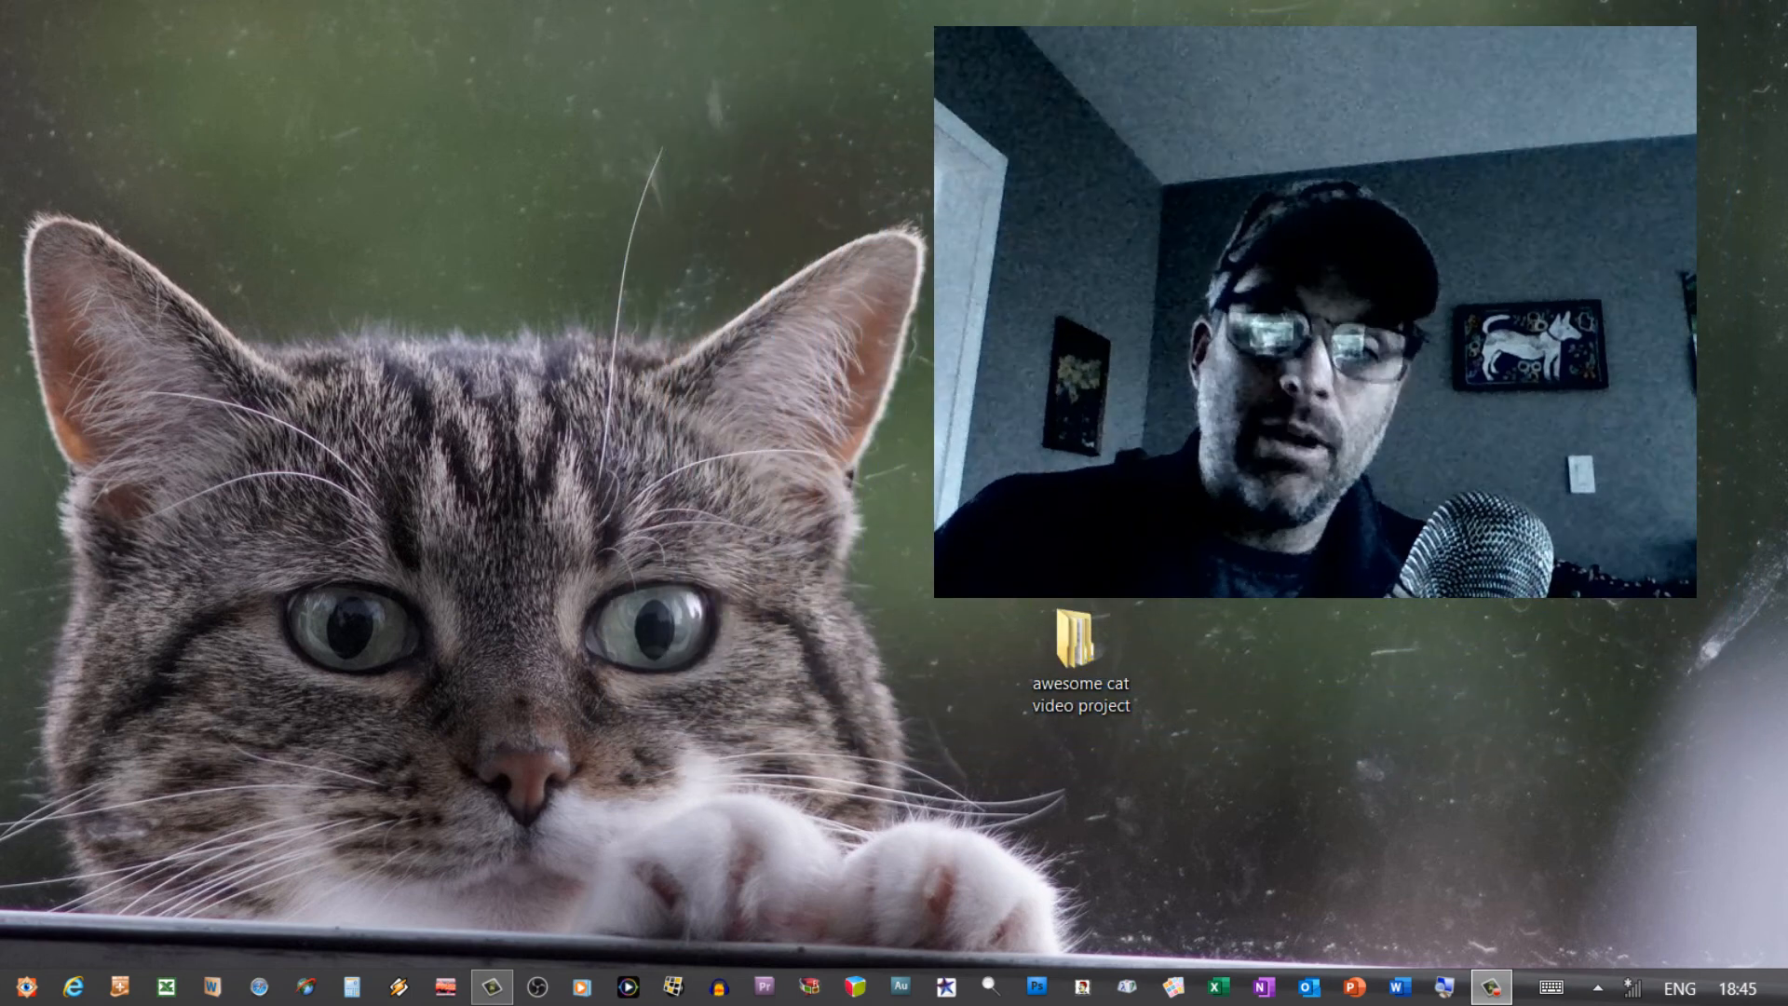
- Create a folder named "slideshow selects" inside the awesome cat video project folder and check its contents
double_click(1078, 661)
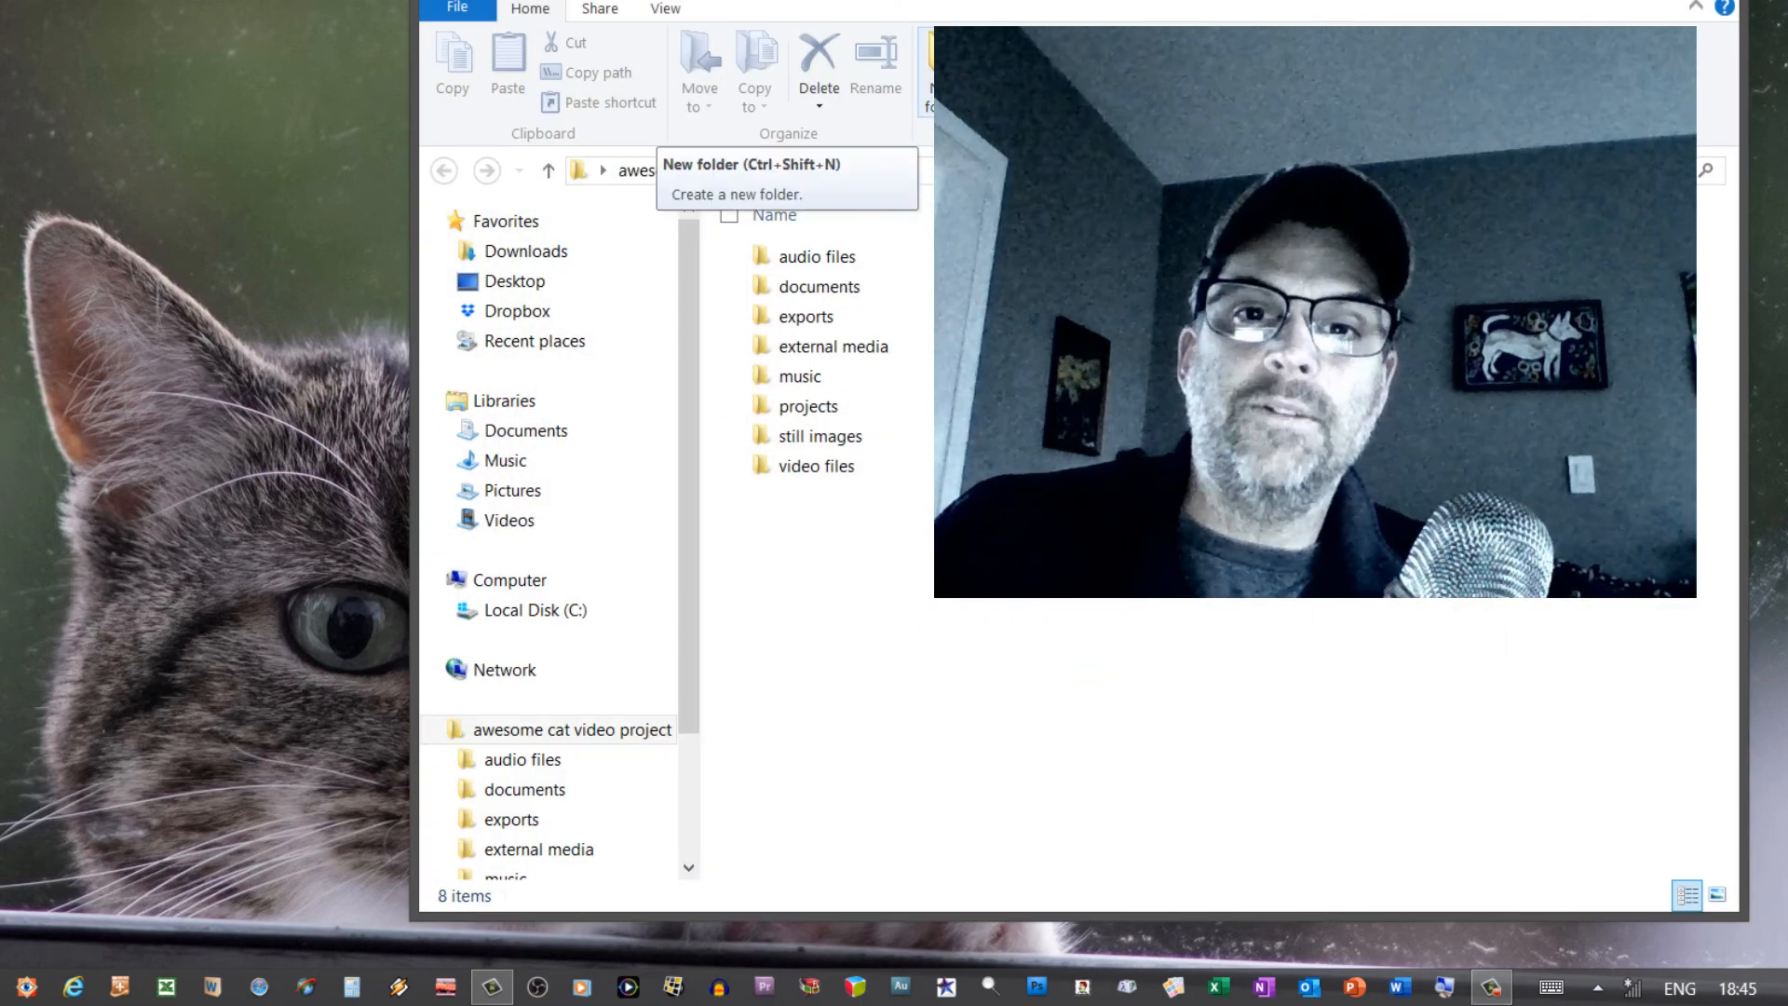
left_click(945, 66)
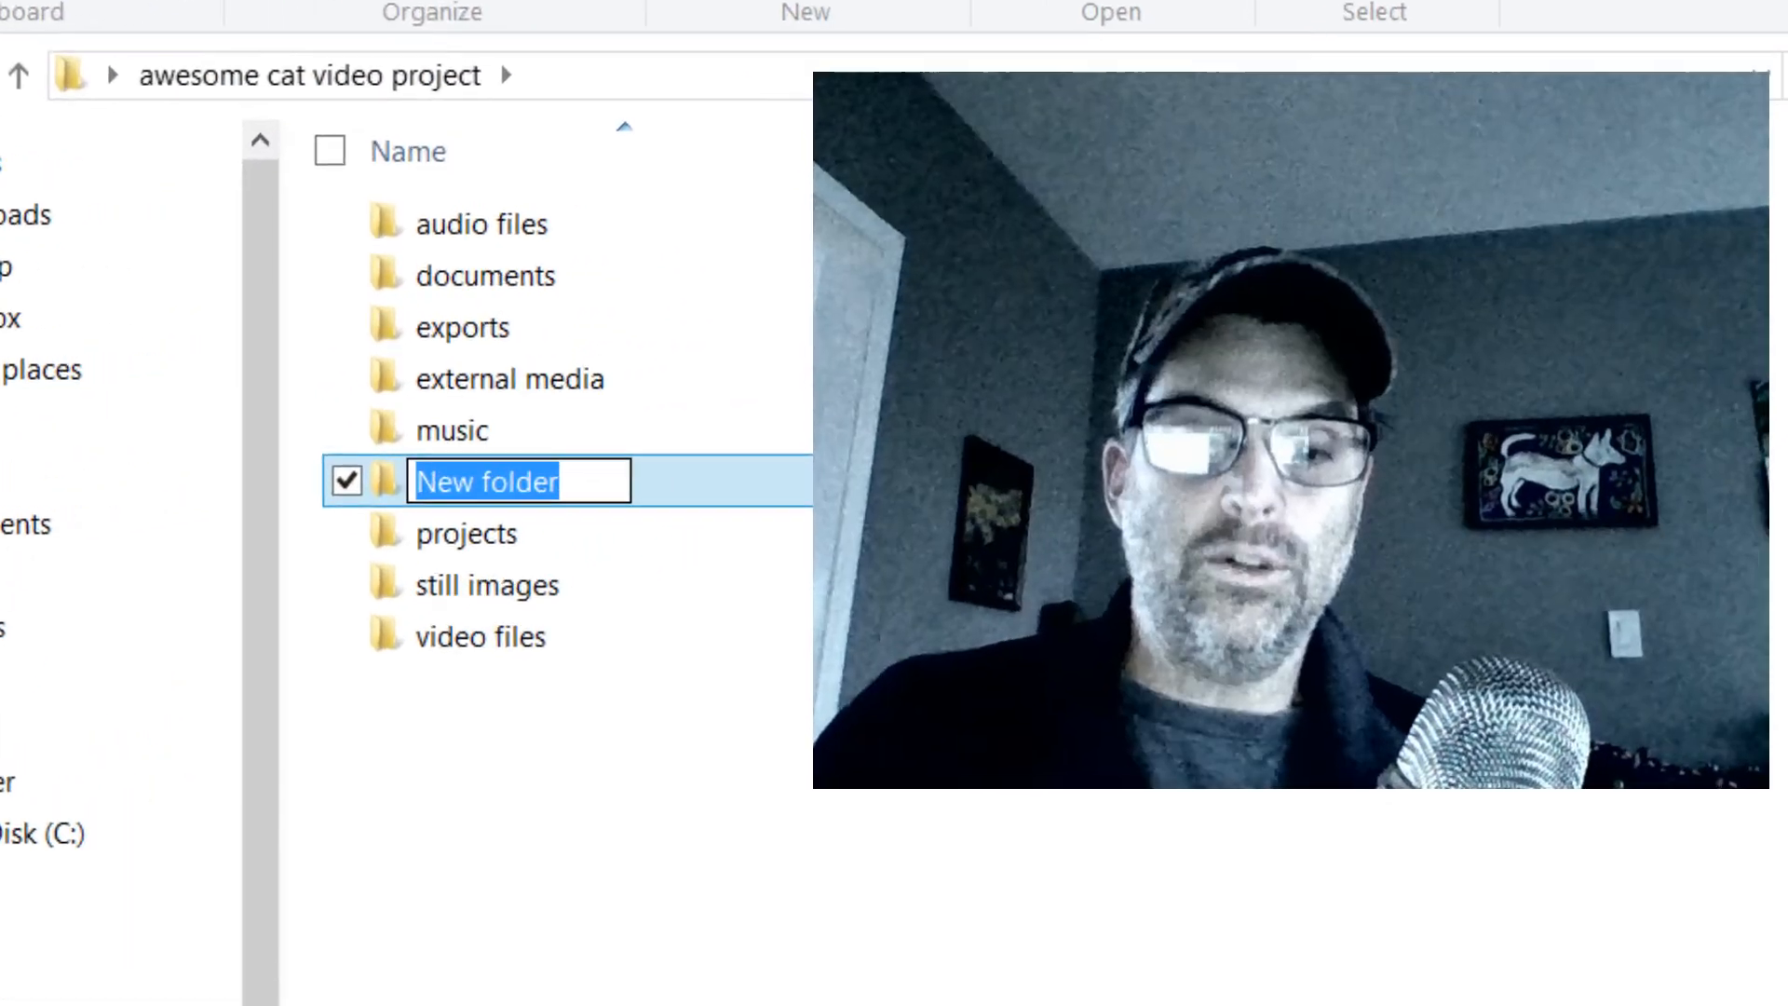
type("slid")
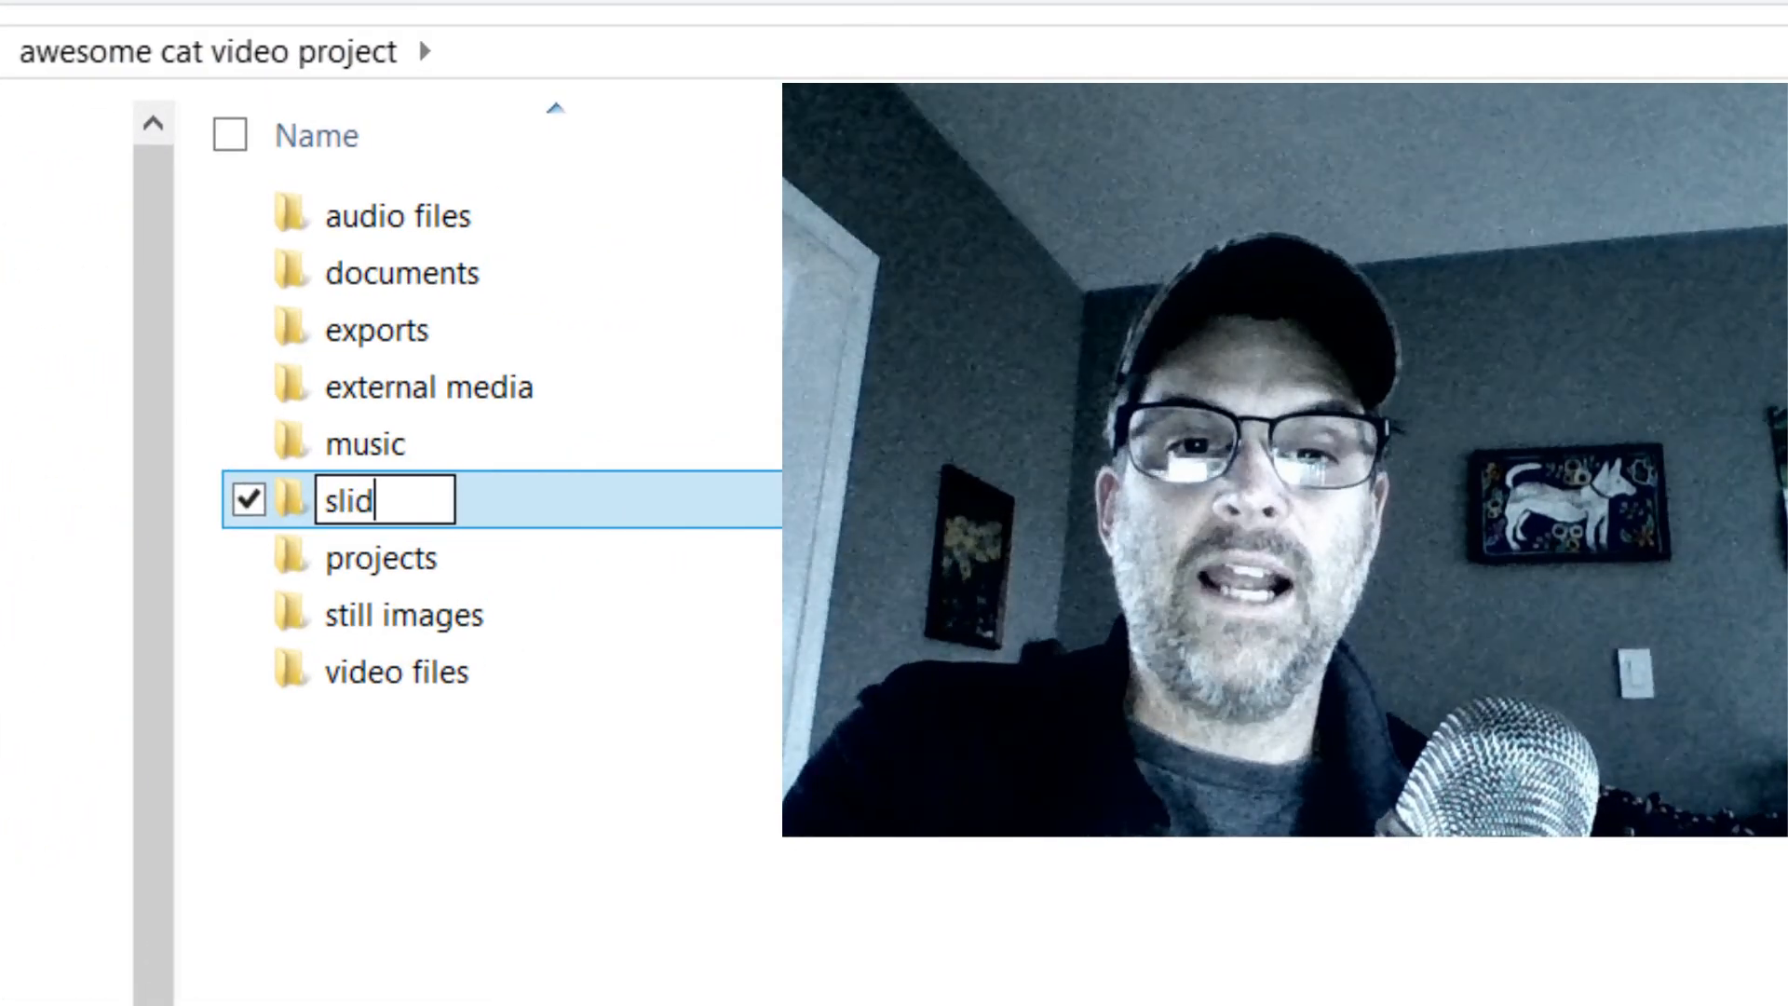
type("eshow")
key("BackSpace")
type("eshow s")
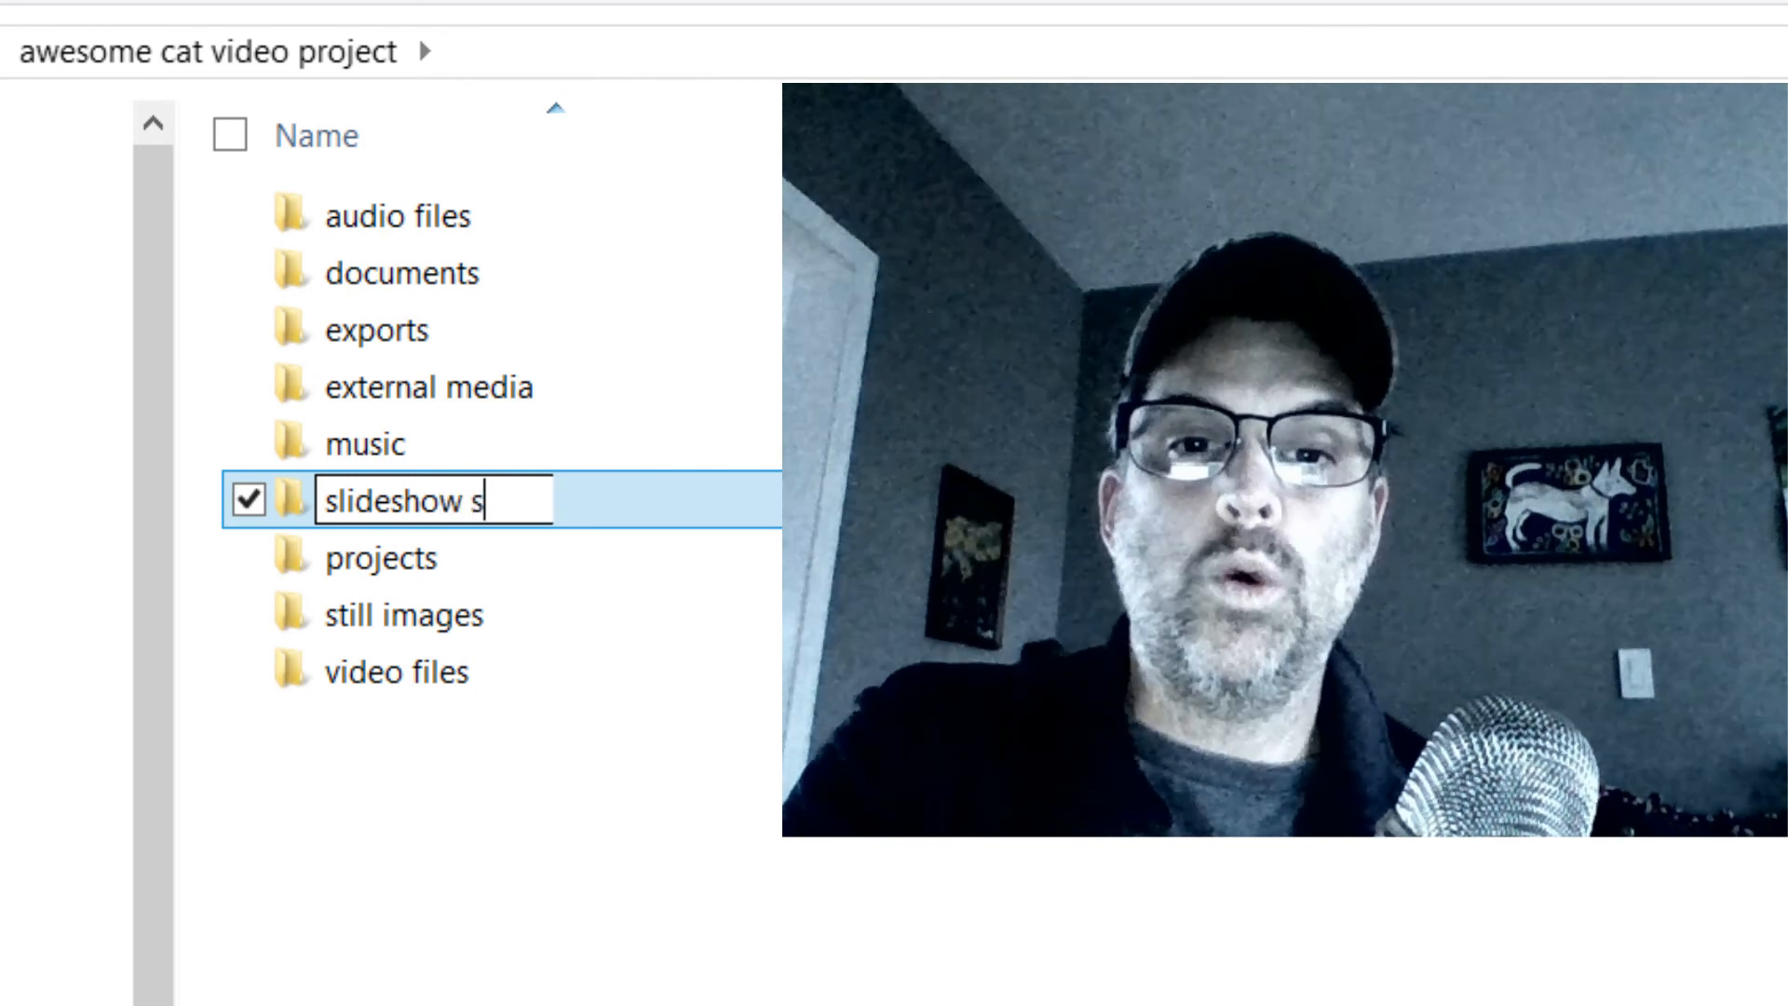
type("elects")
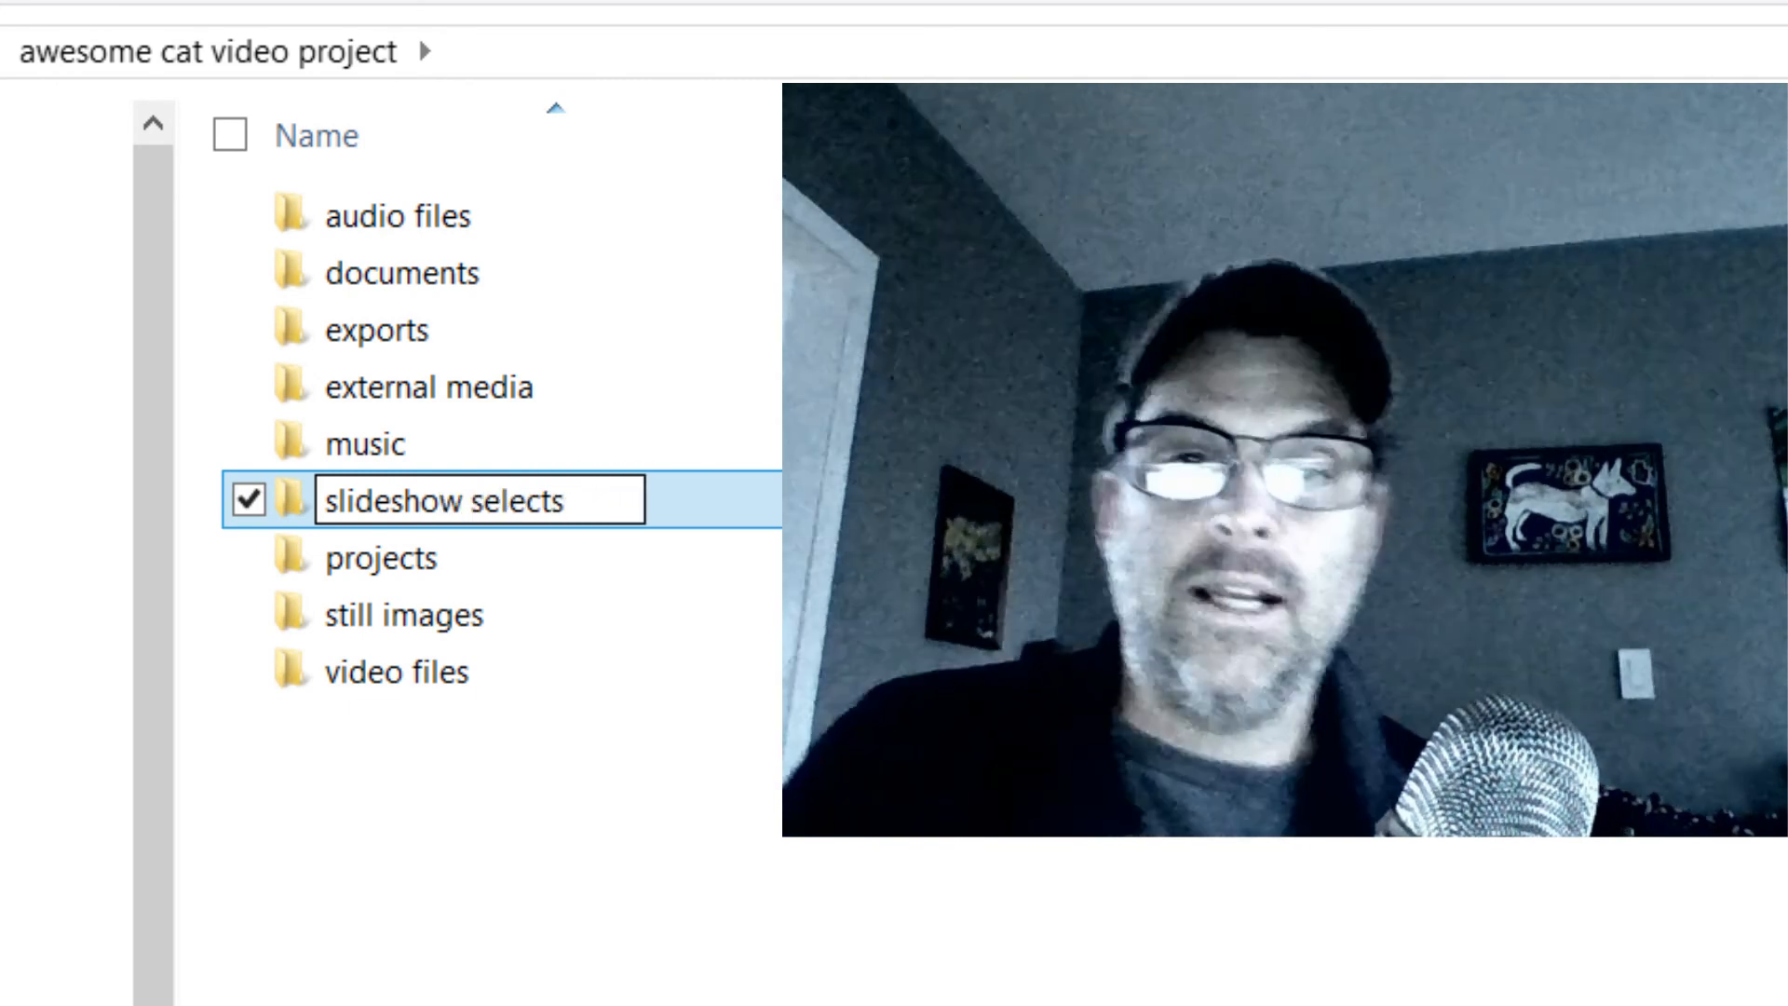
key("Return")
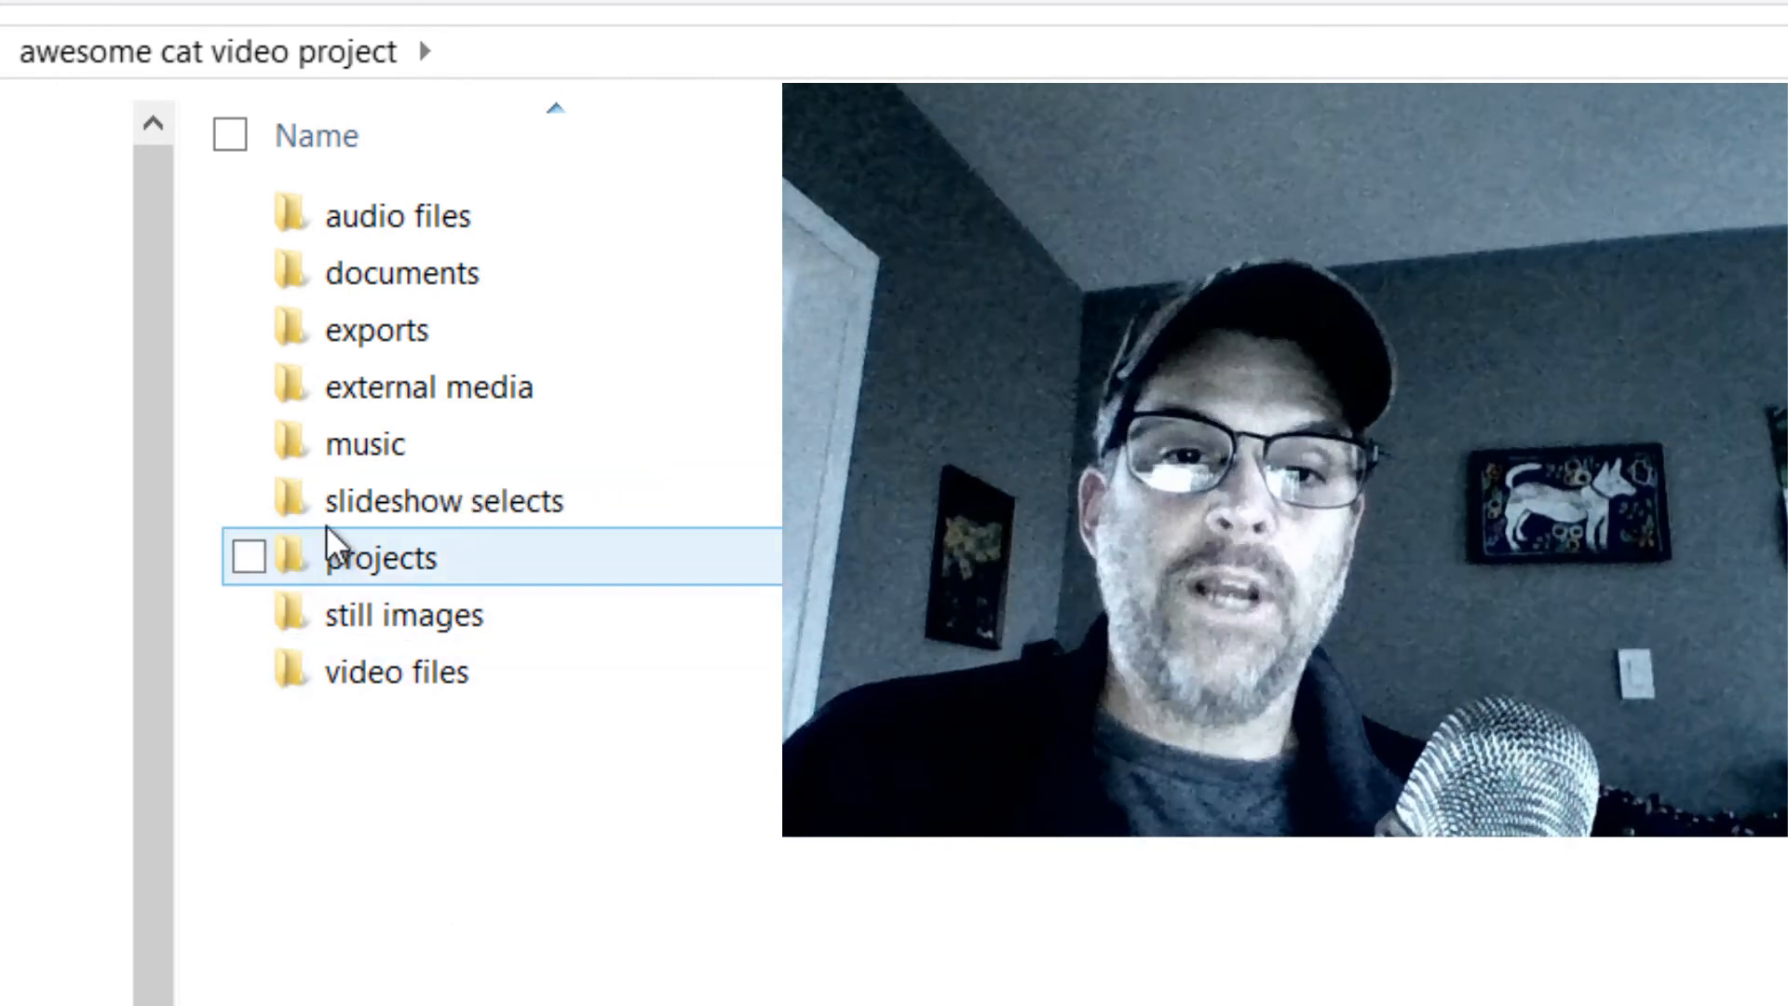
double_click(306, 512)
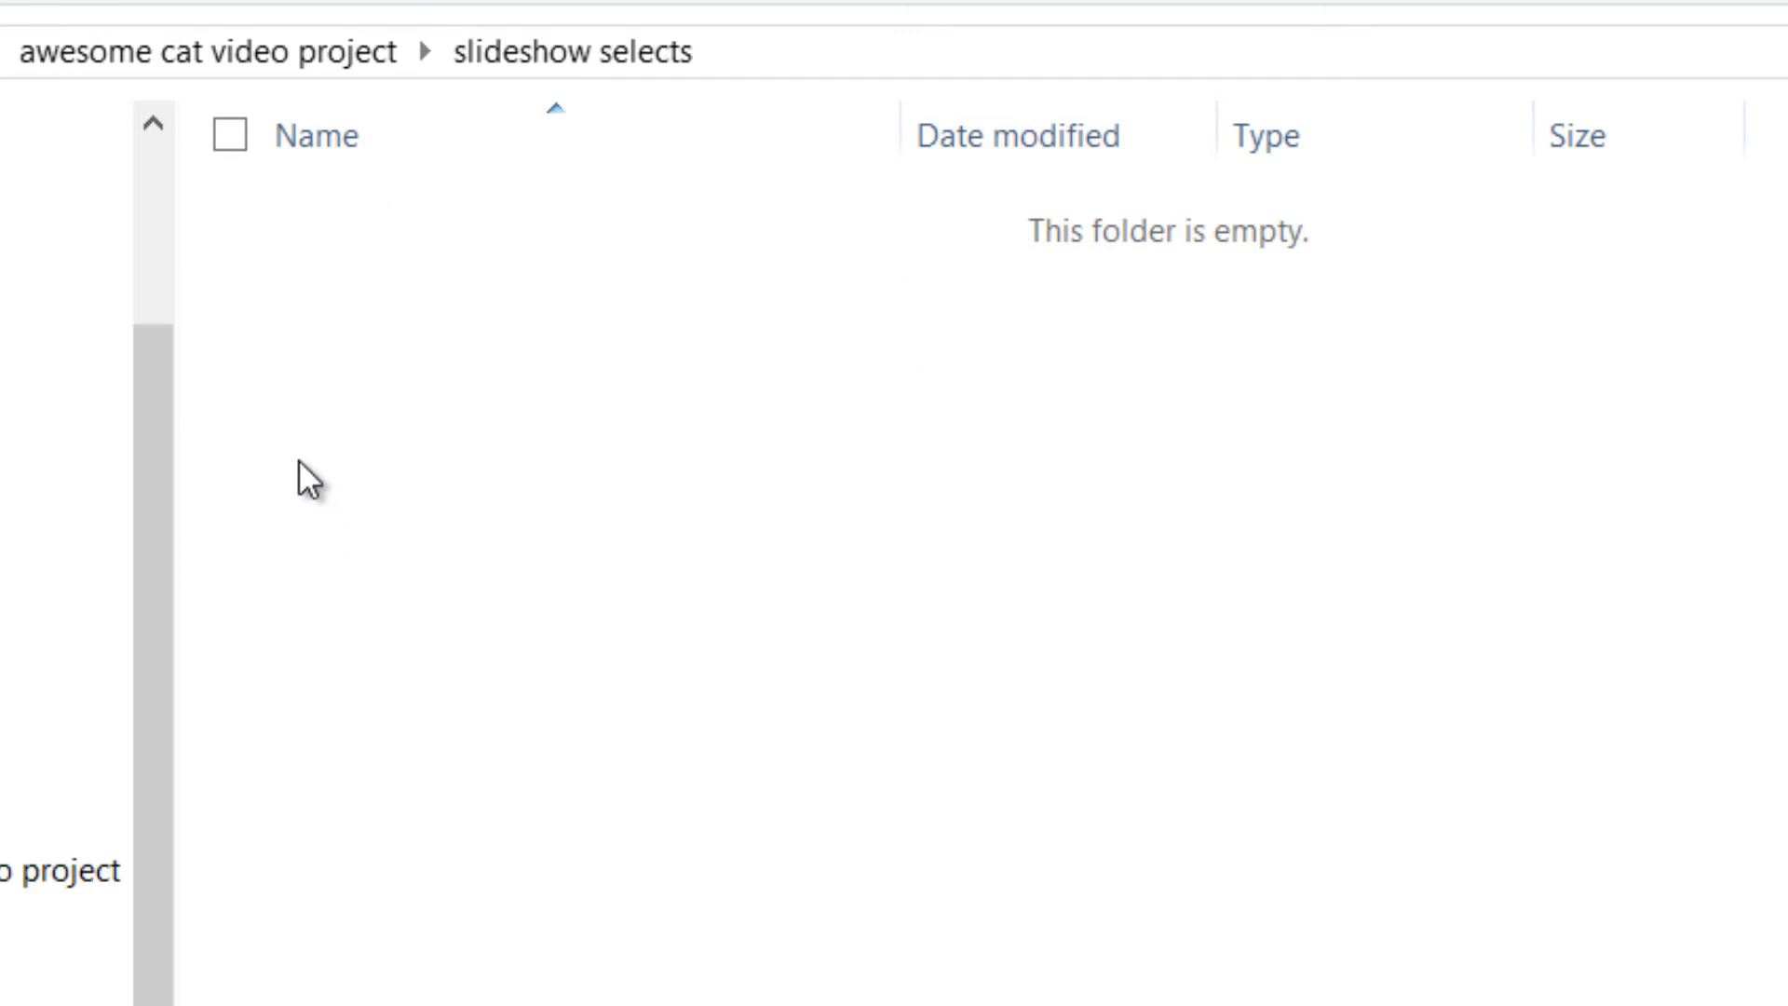
left_click(253, 49)
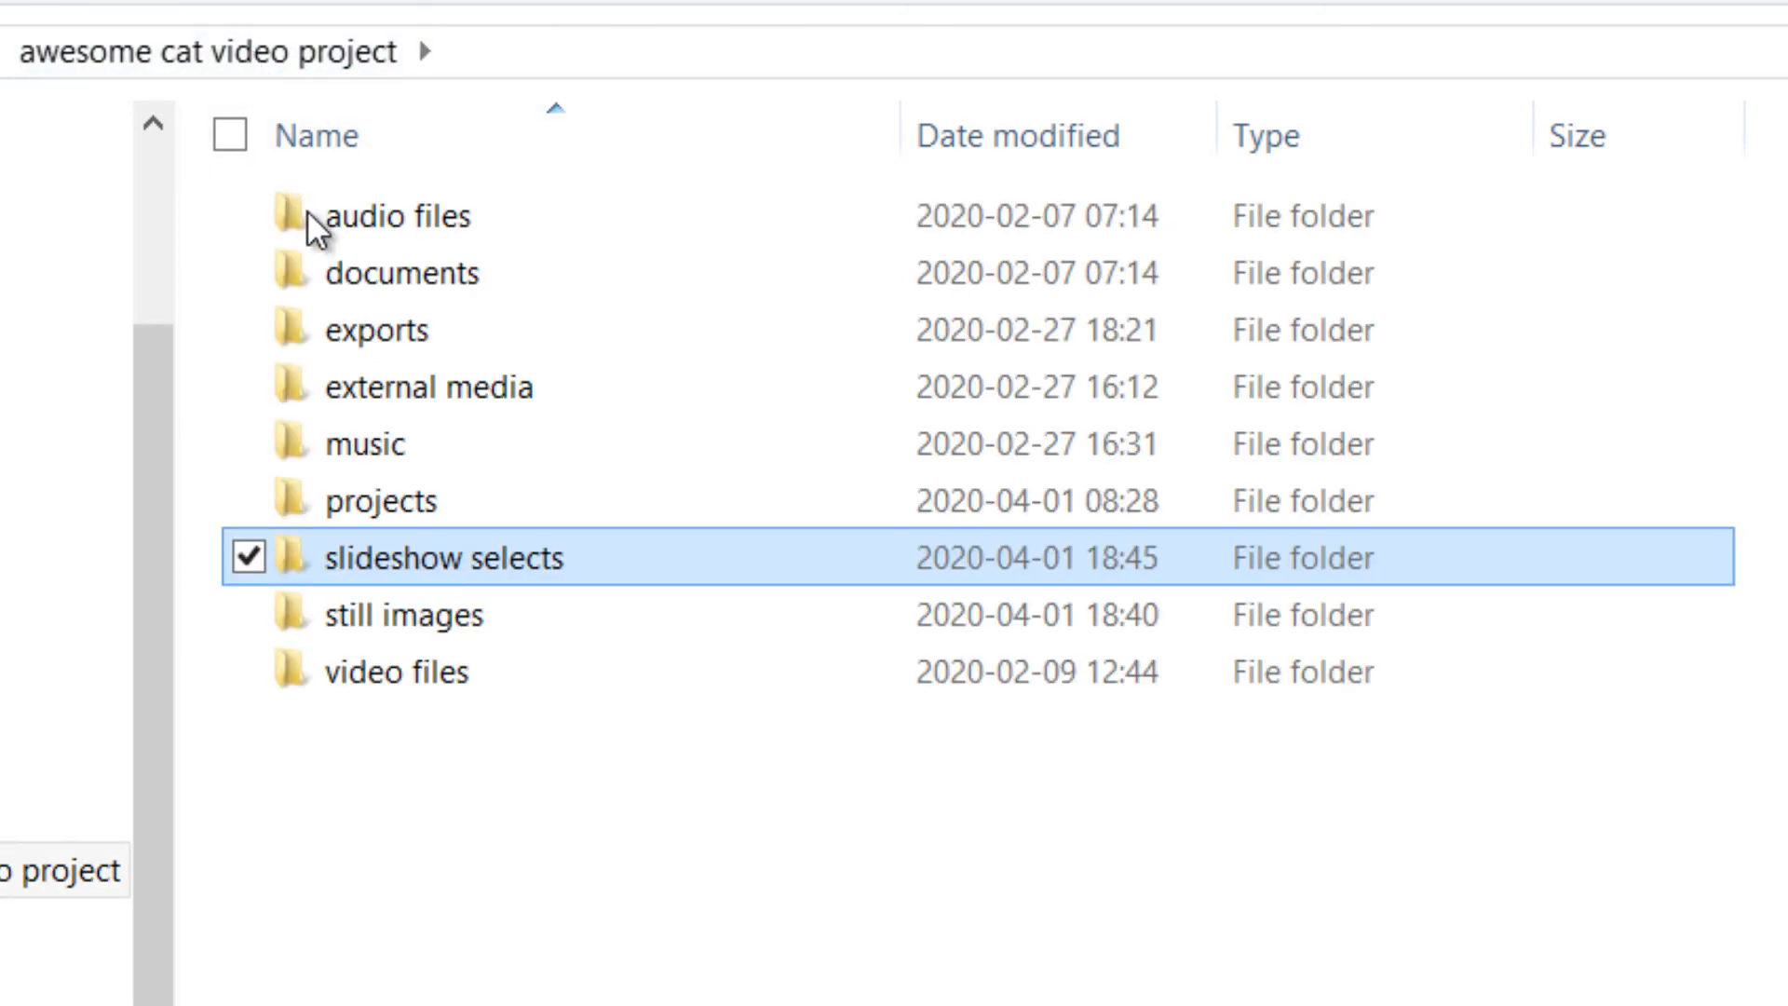
- Copy the cat photos HBD00452.JPG through HBD00464.JPG from the still images folder
double_click(451, 622)
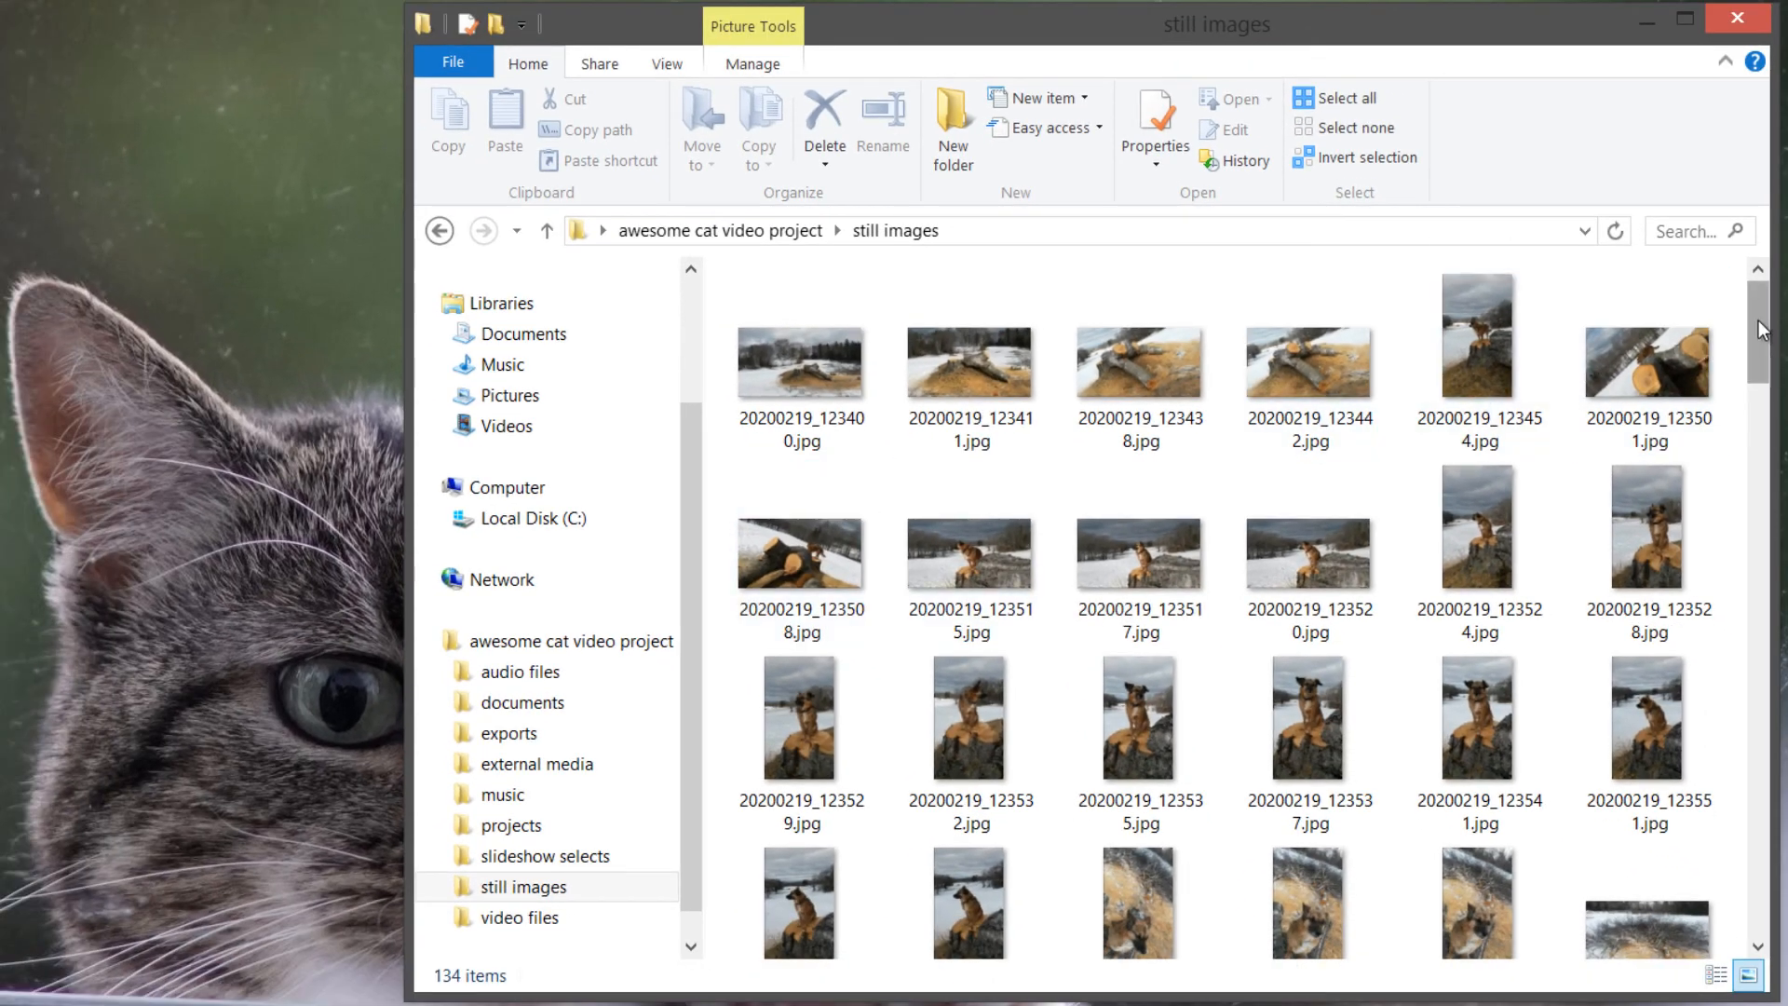
left_click_drag(1761, 336, 1763, 562)
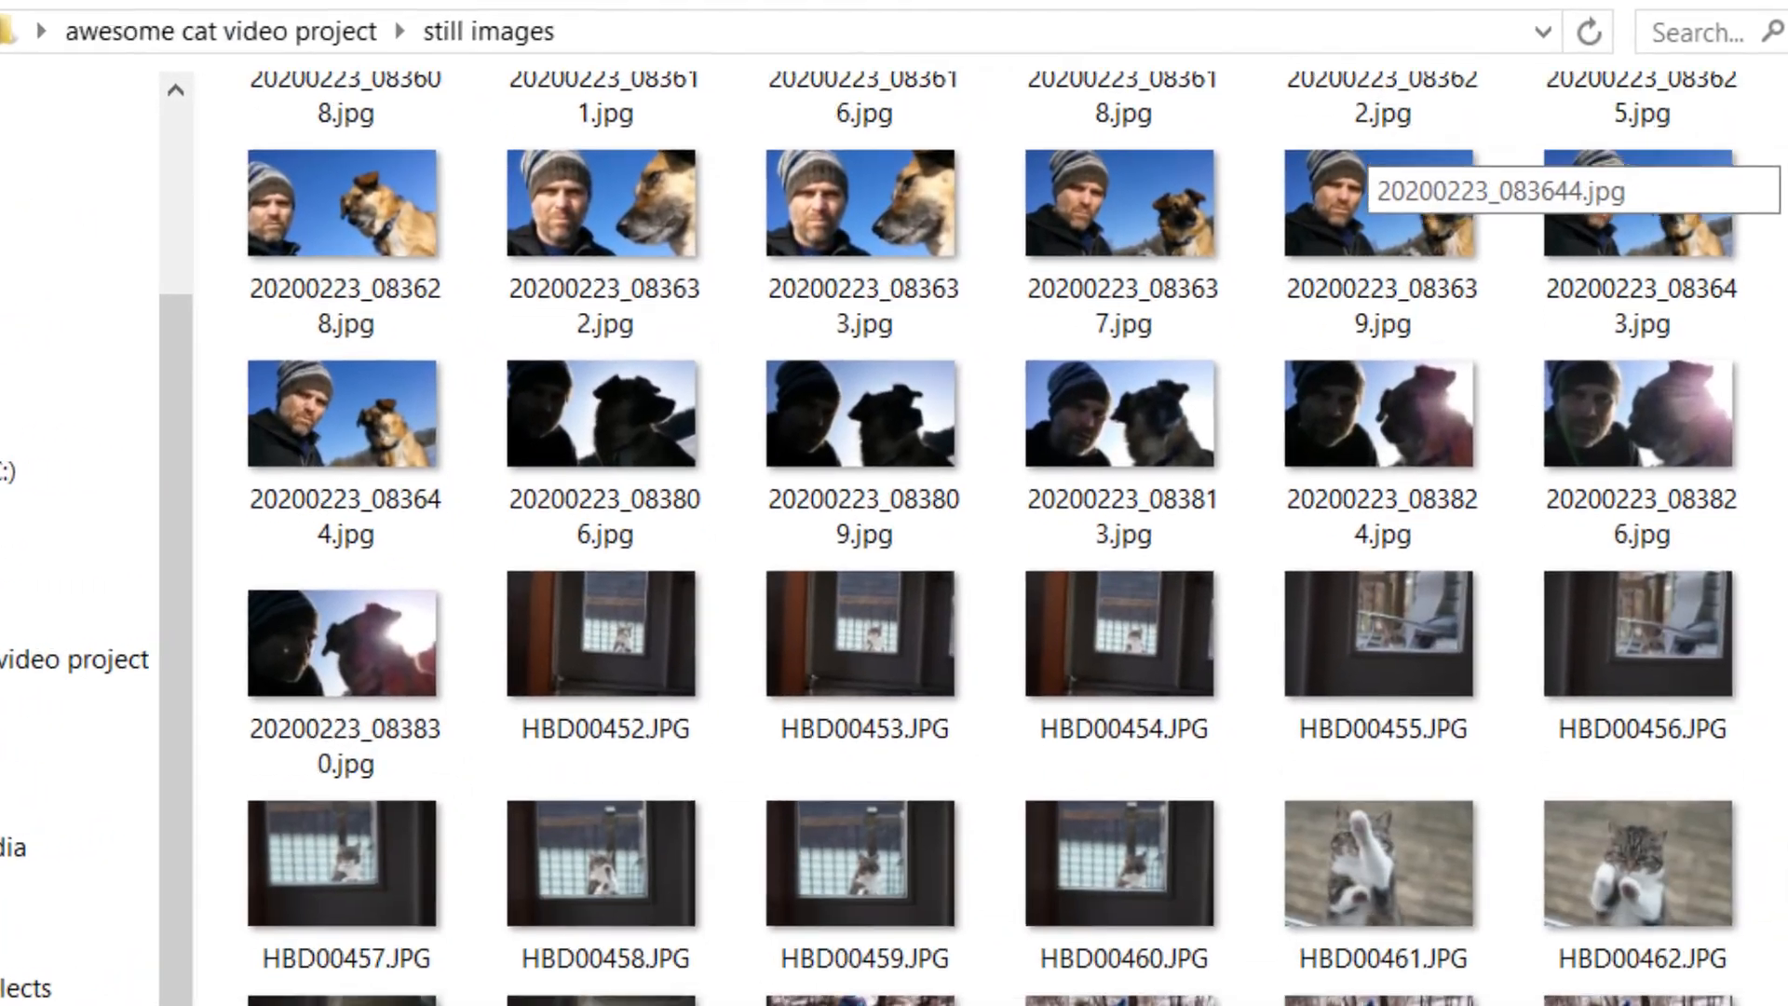
left_click_drag(1783, 652, 1783, 698)
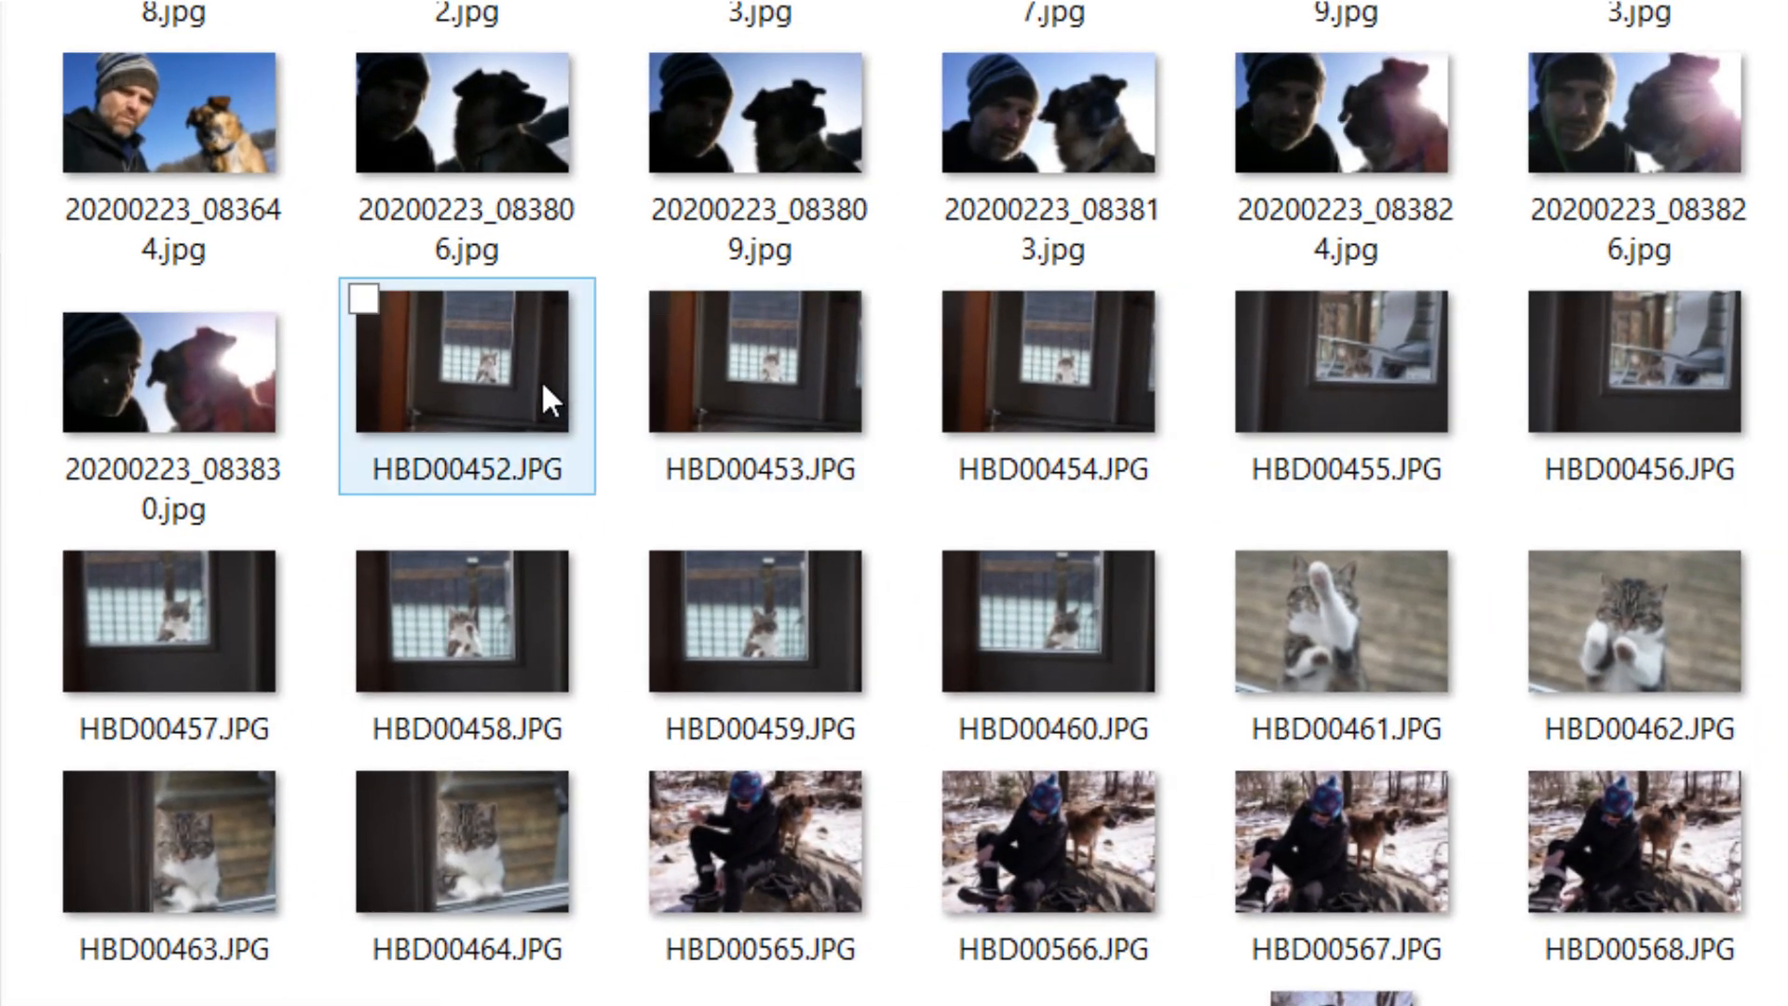
left_click(484, 379)
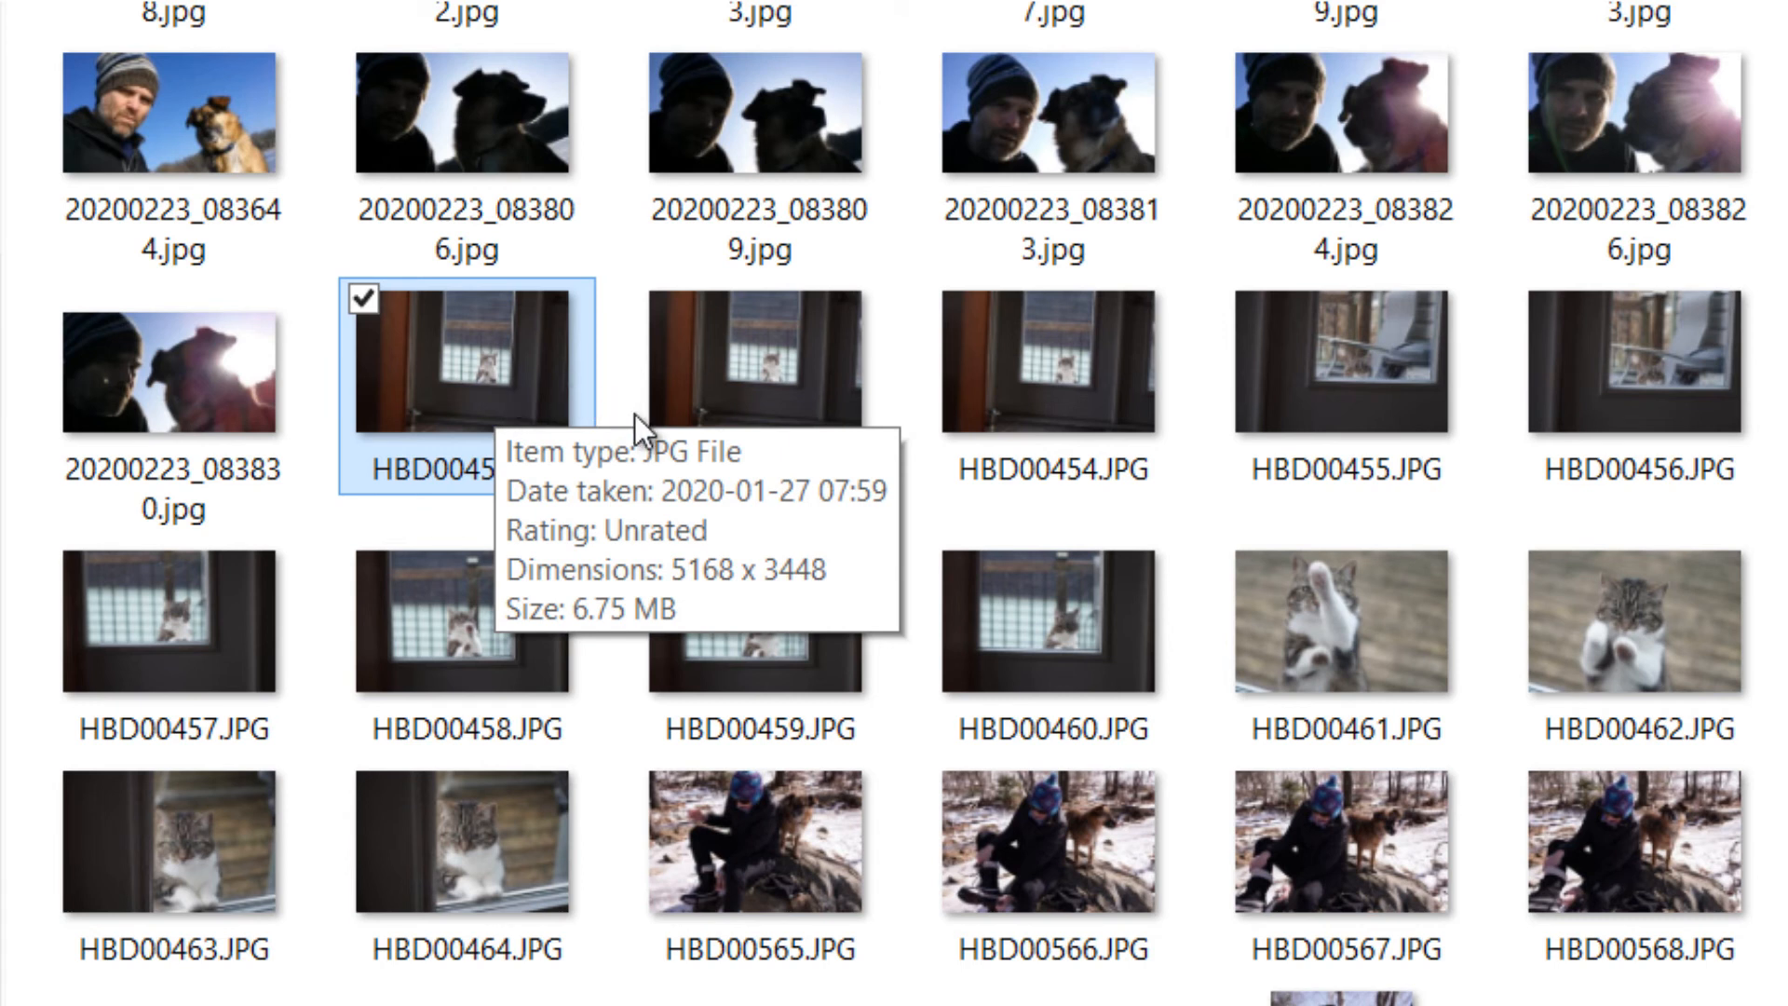
left_click(449, 864, "shift")
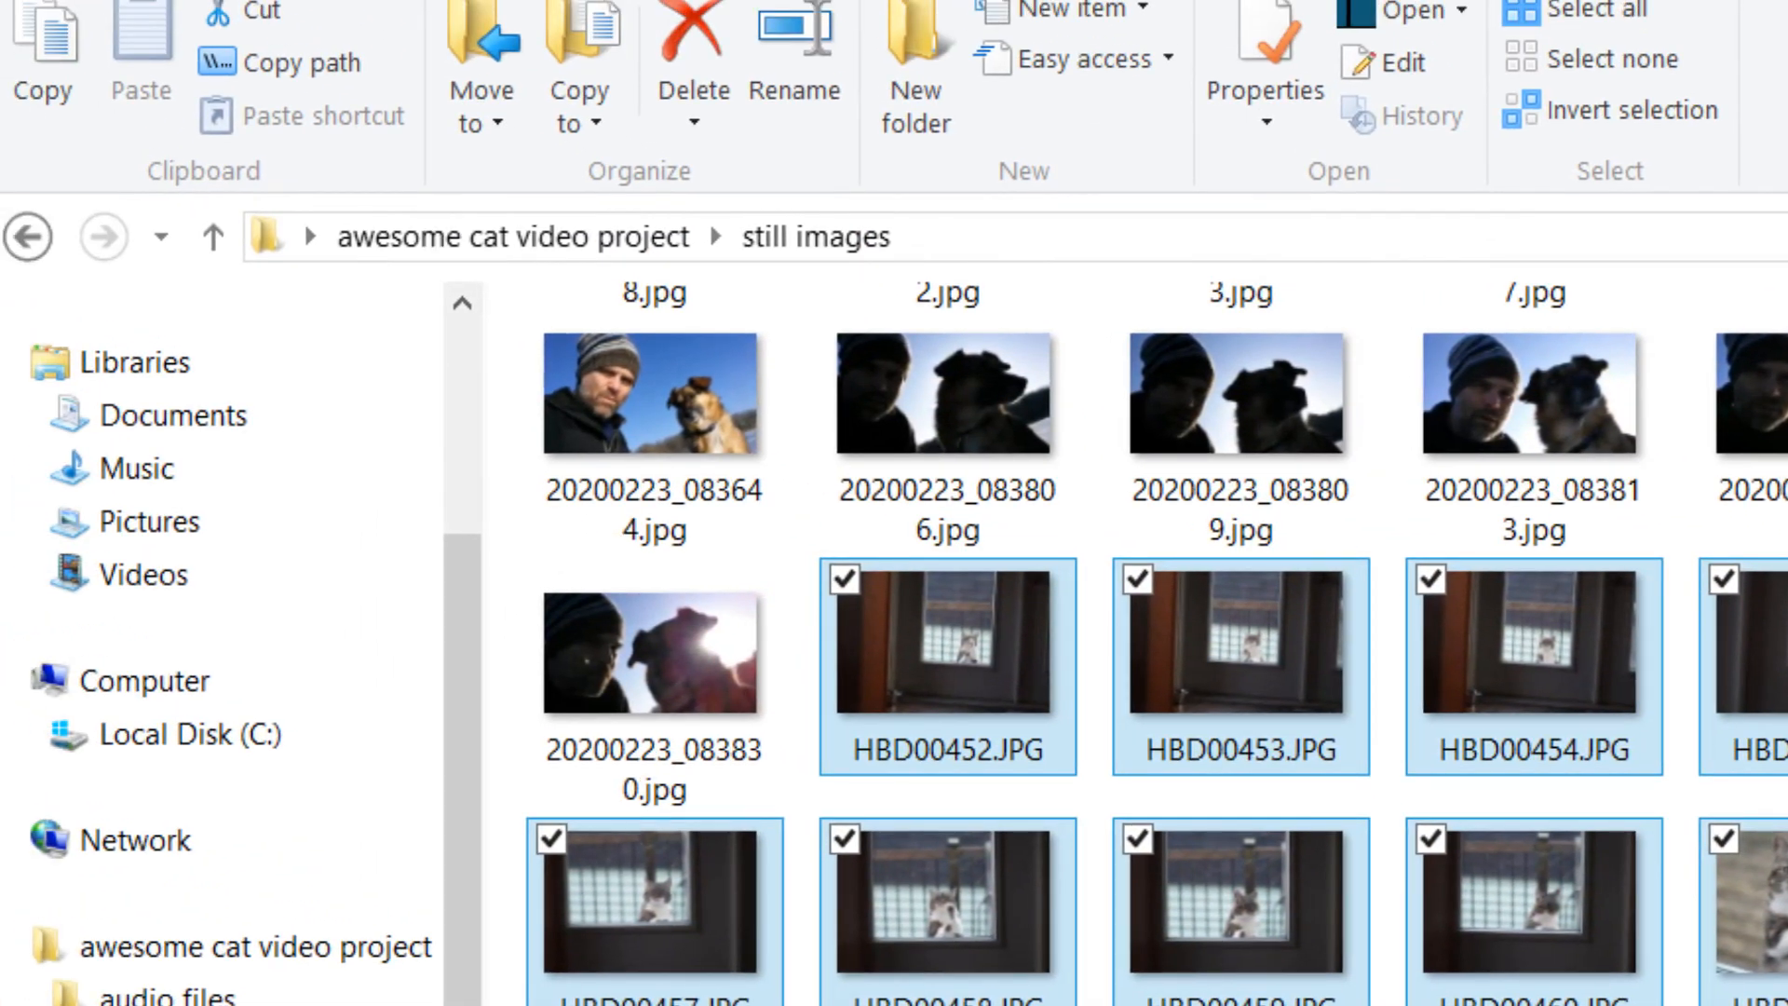
right_click(917, 968)
left_click(754, 896)
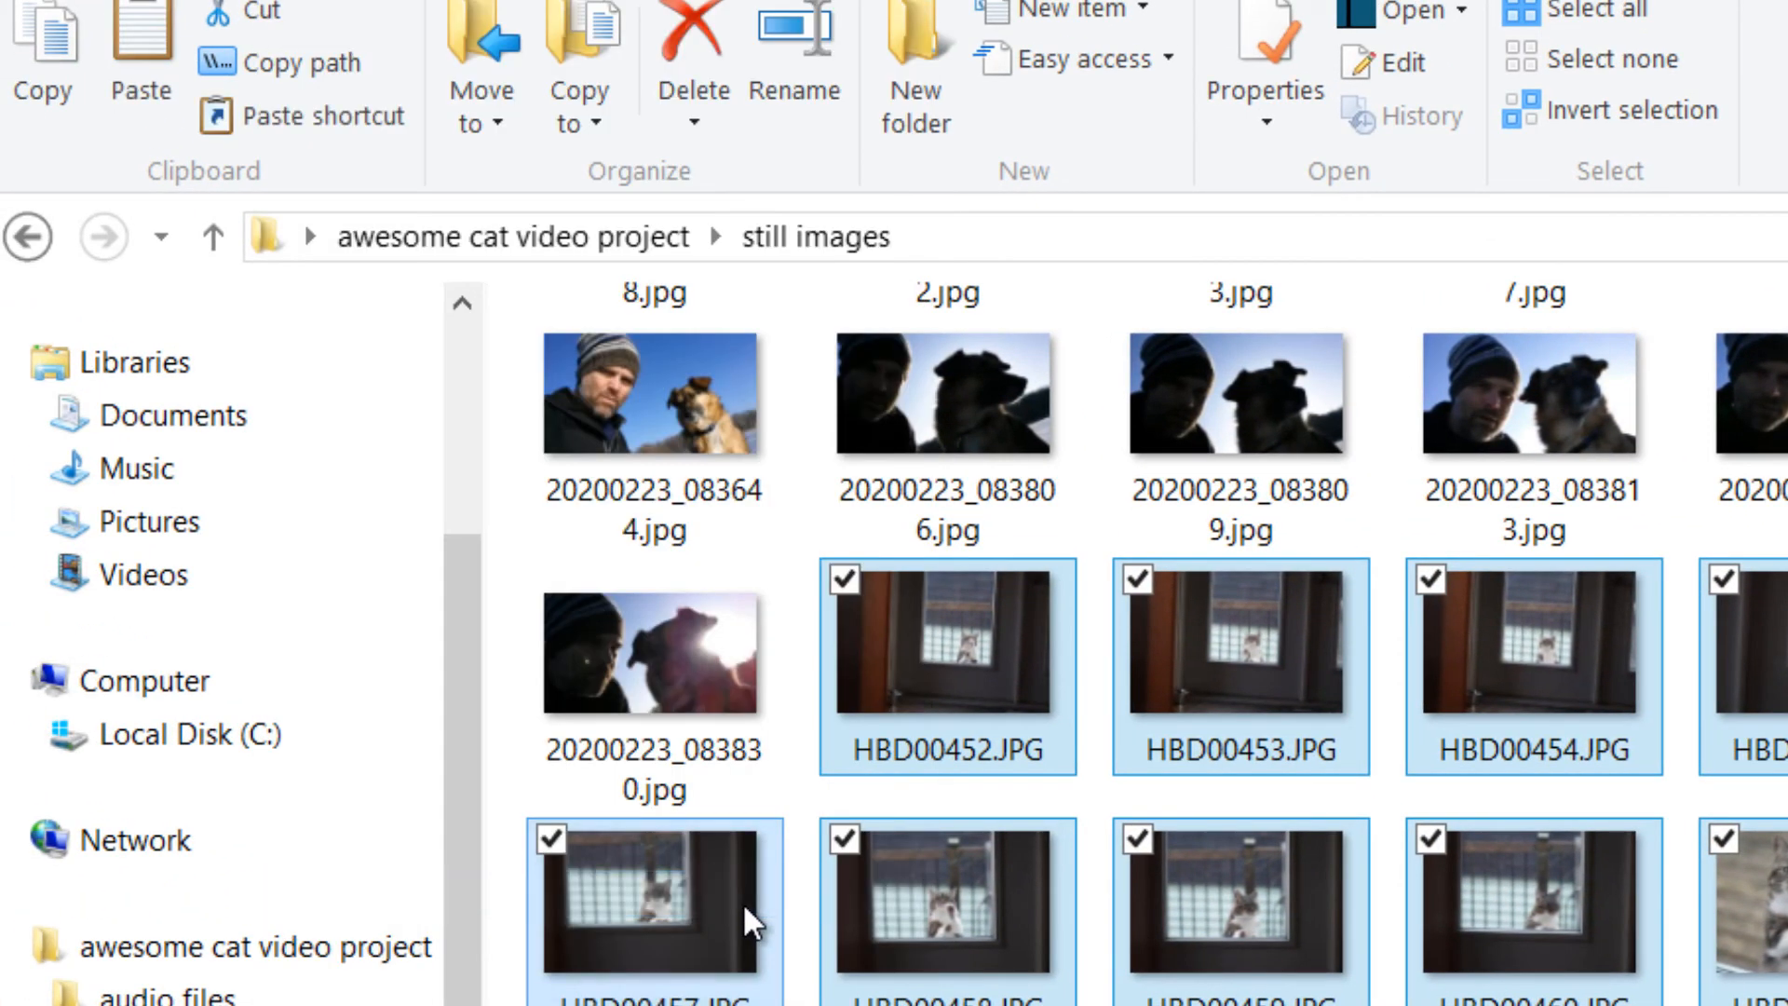
- Paste the copied photos into the slideshow selects folder of the awesome cat video project
left_click(582, 236)
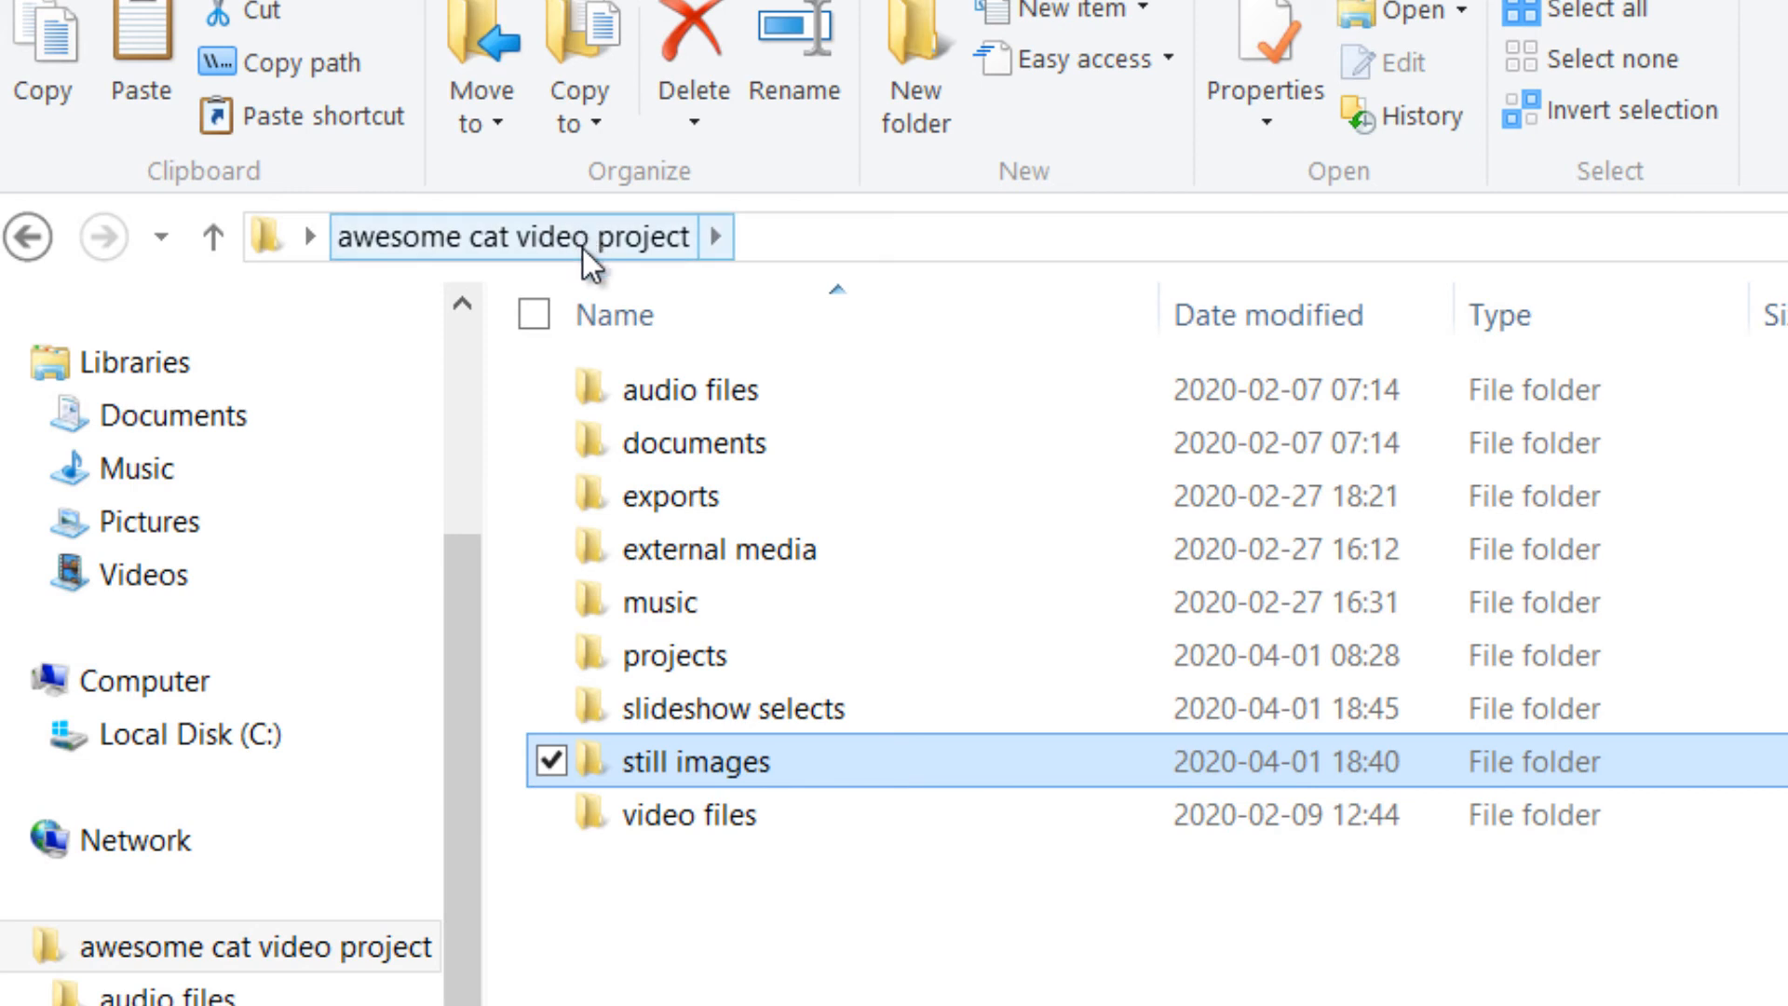
double_click(732, 712)
right_click(753, 683)
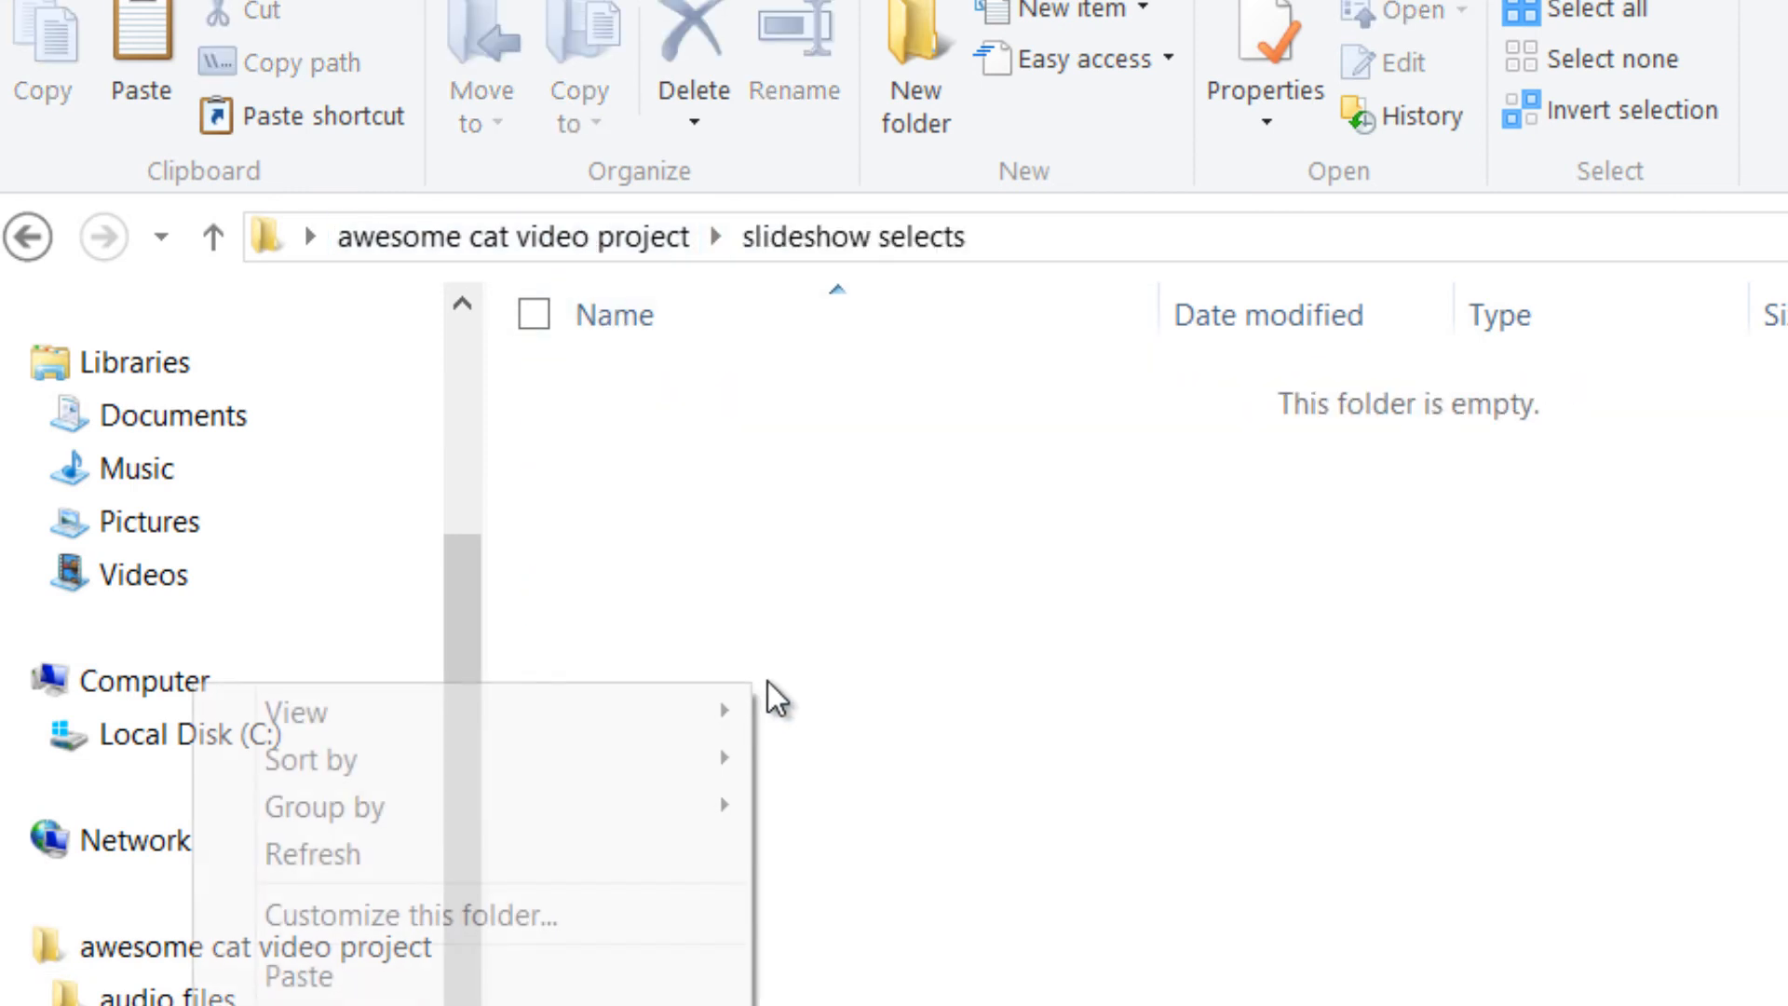
left_click(645, 979)
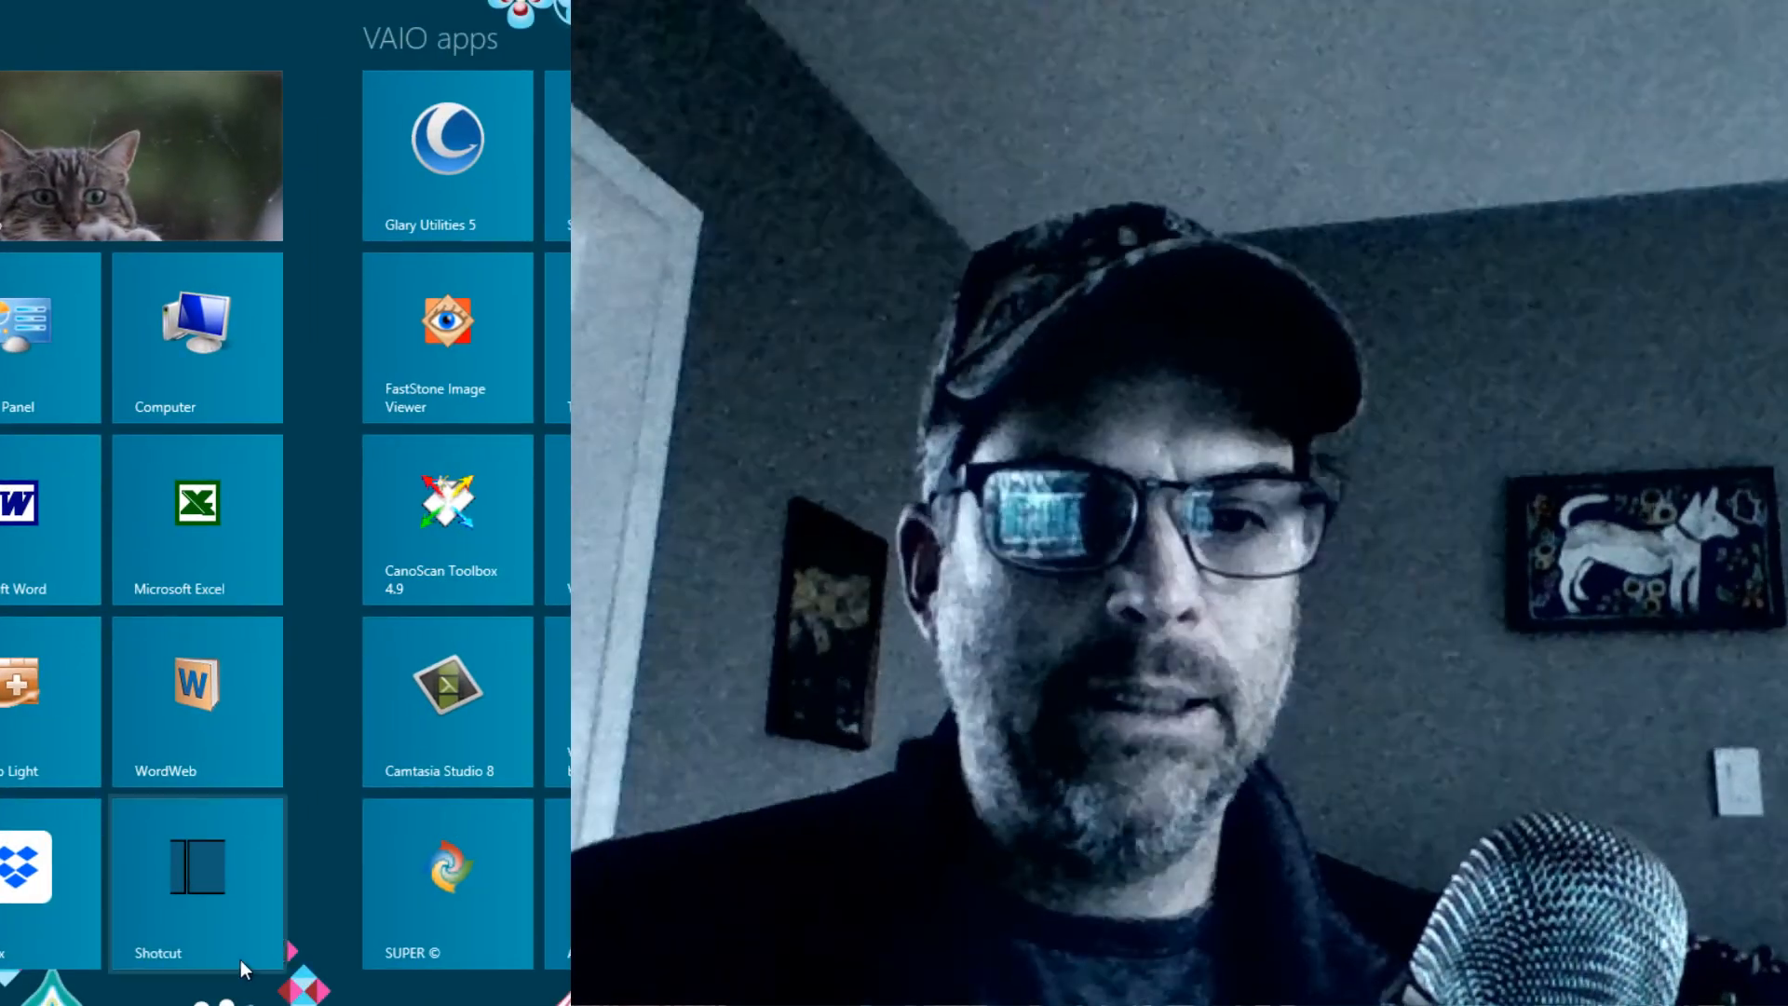
- Launch Shotcut and open HBD00452.JPG from the slideshow selects folder
left_click(227, 902)
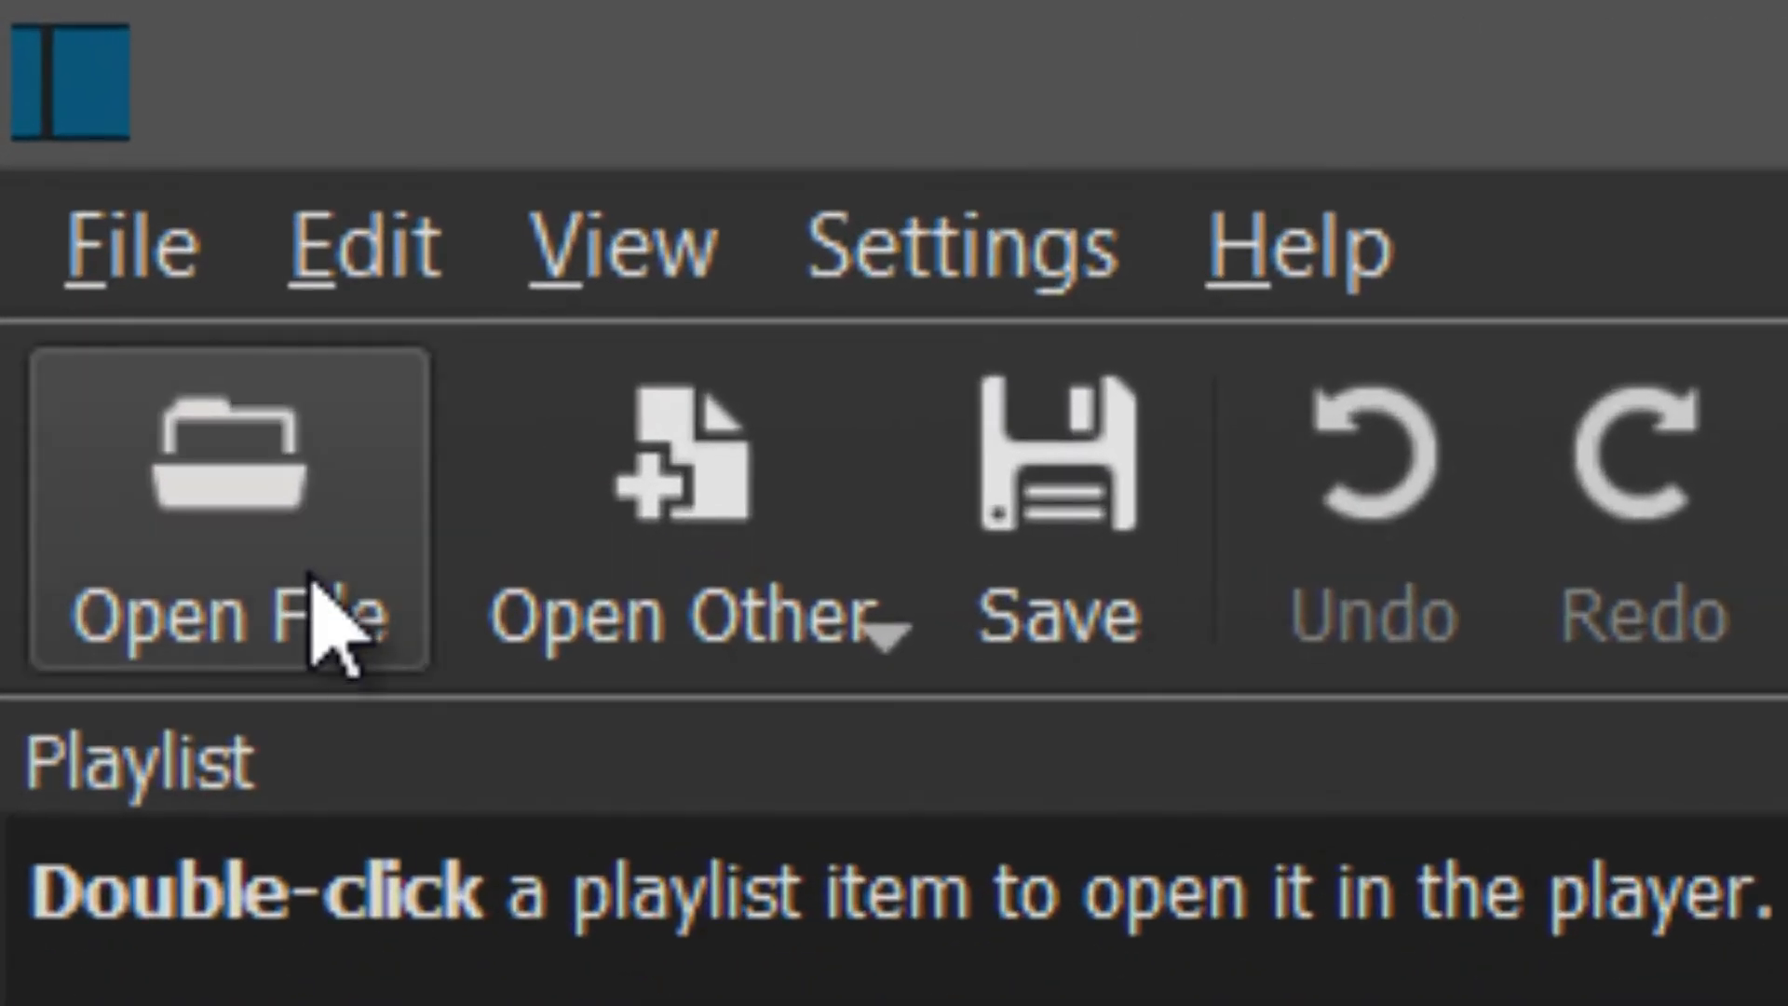
left_click(331, 624)
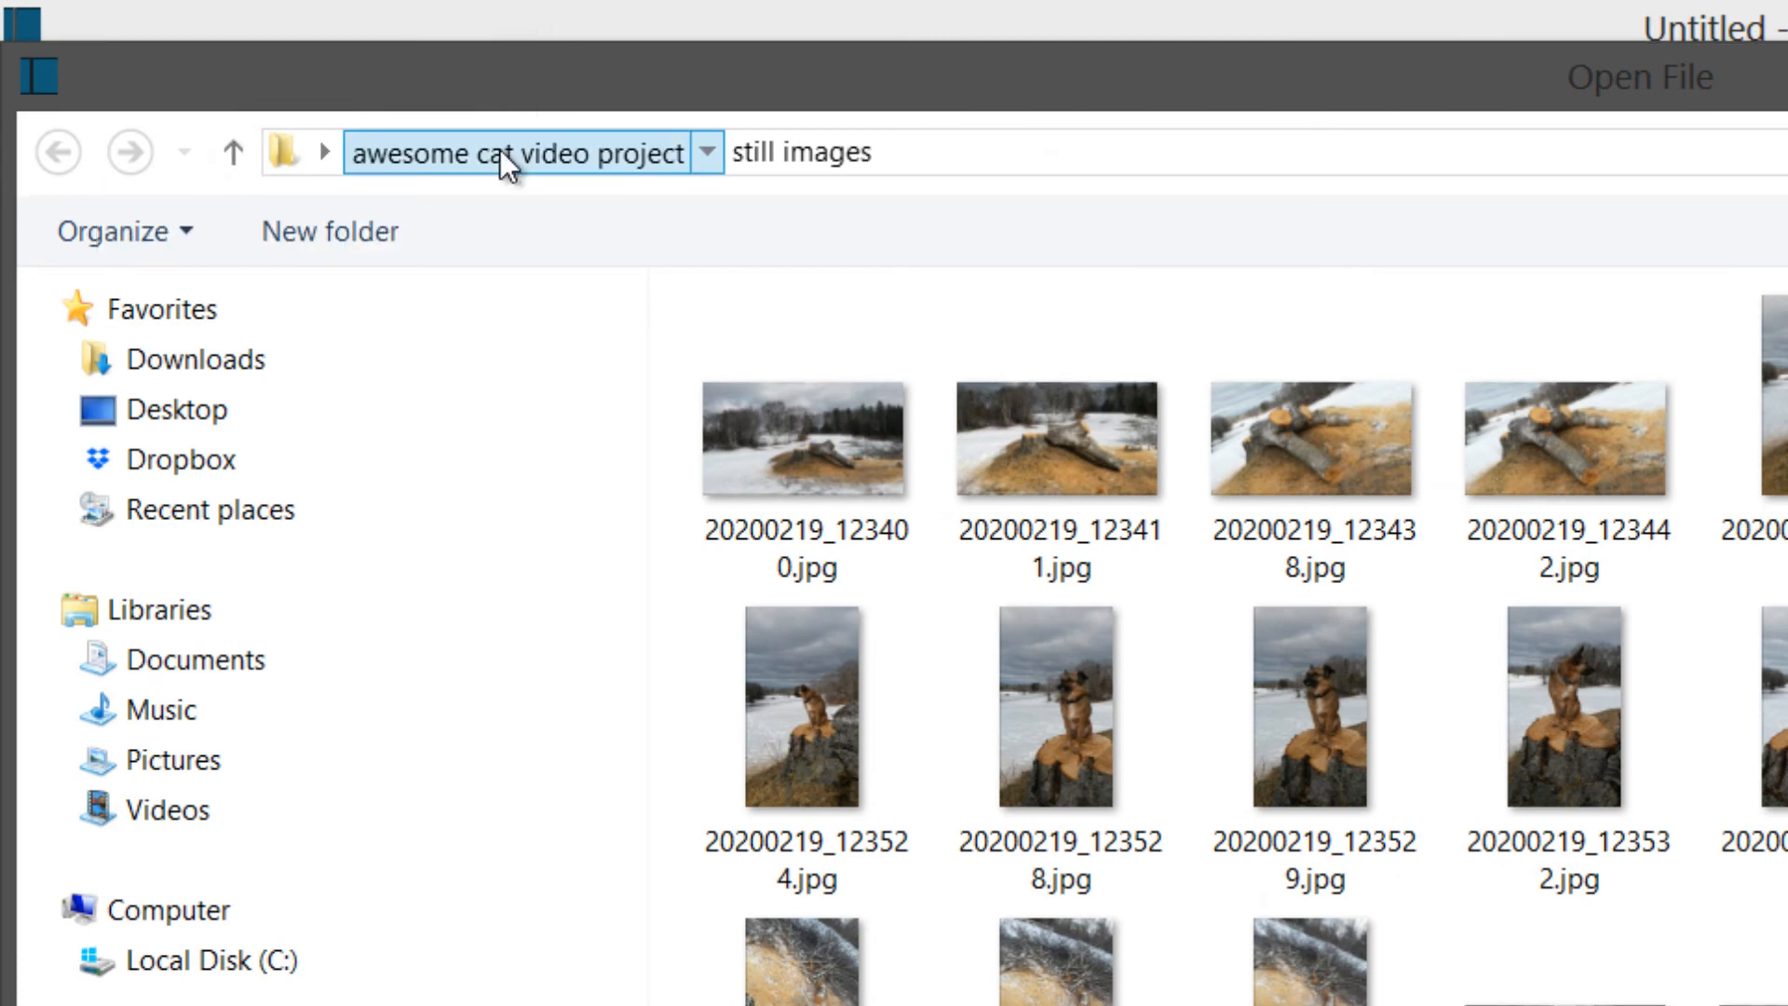
left_click(499, 149)
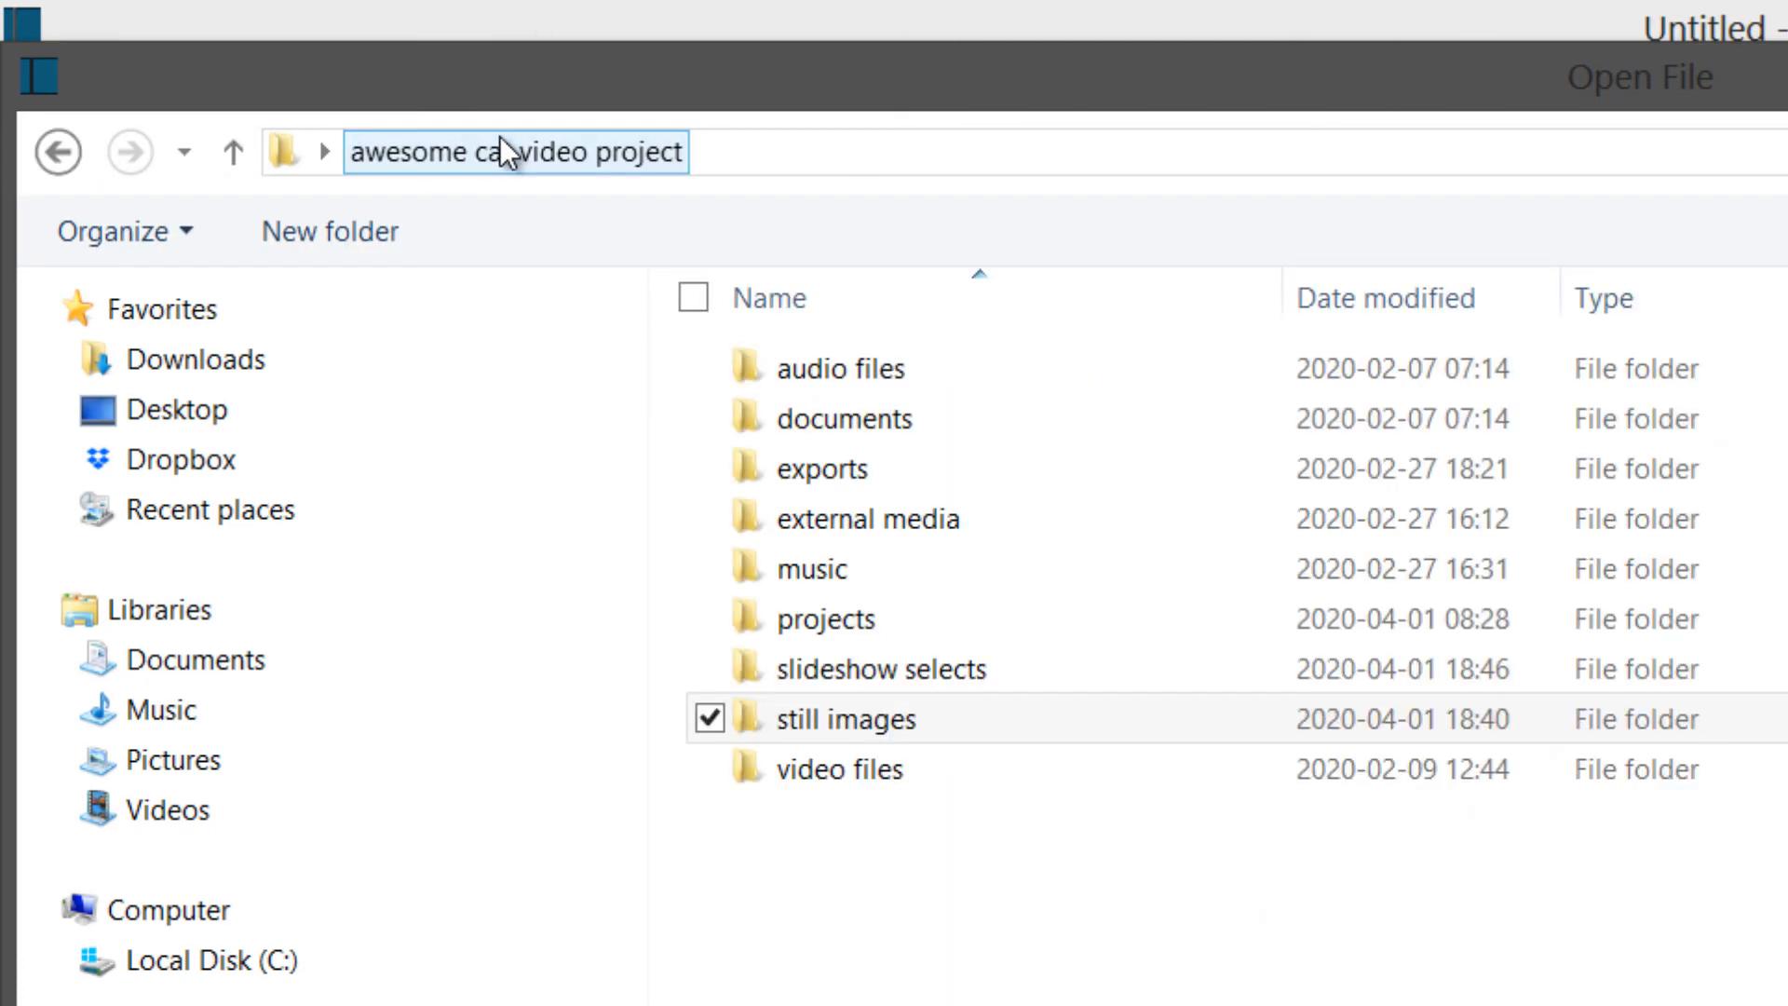
double_click(785, 663)
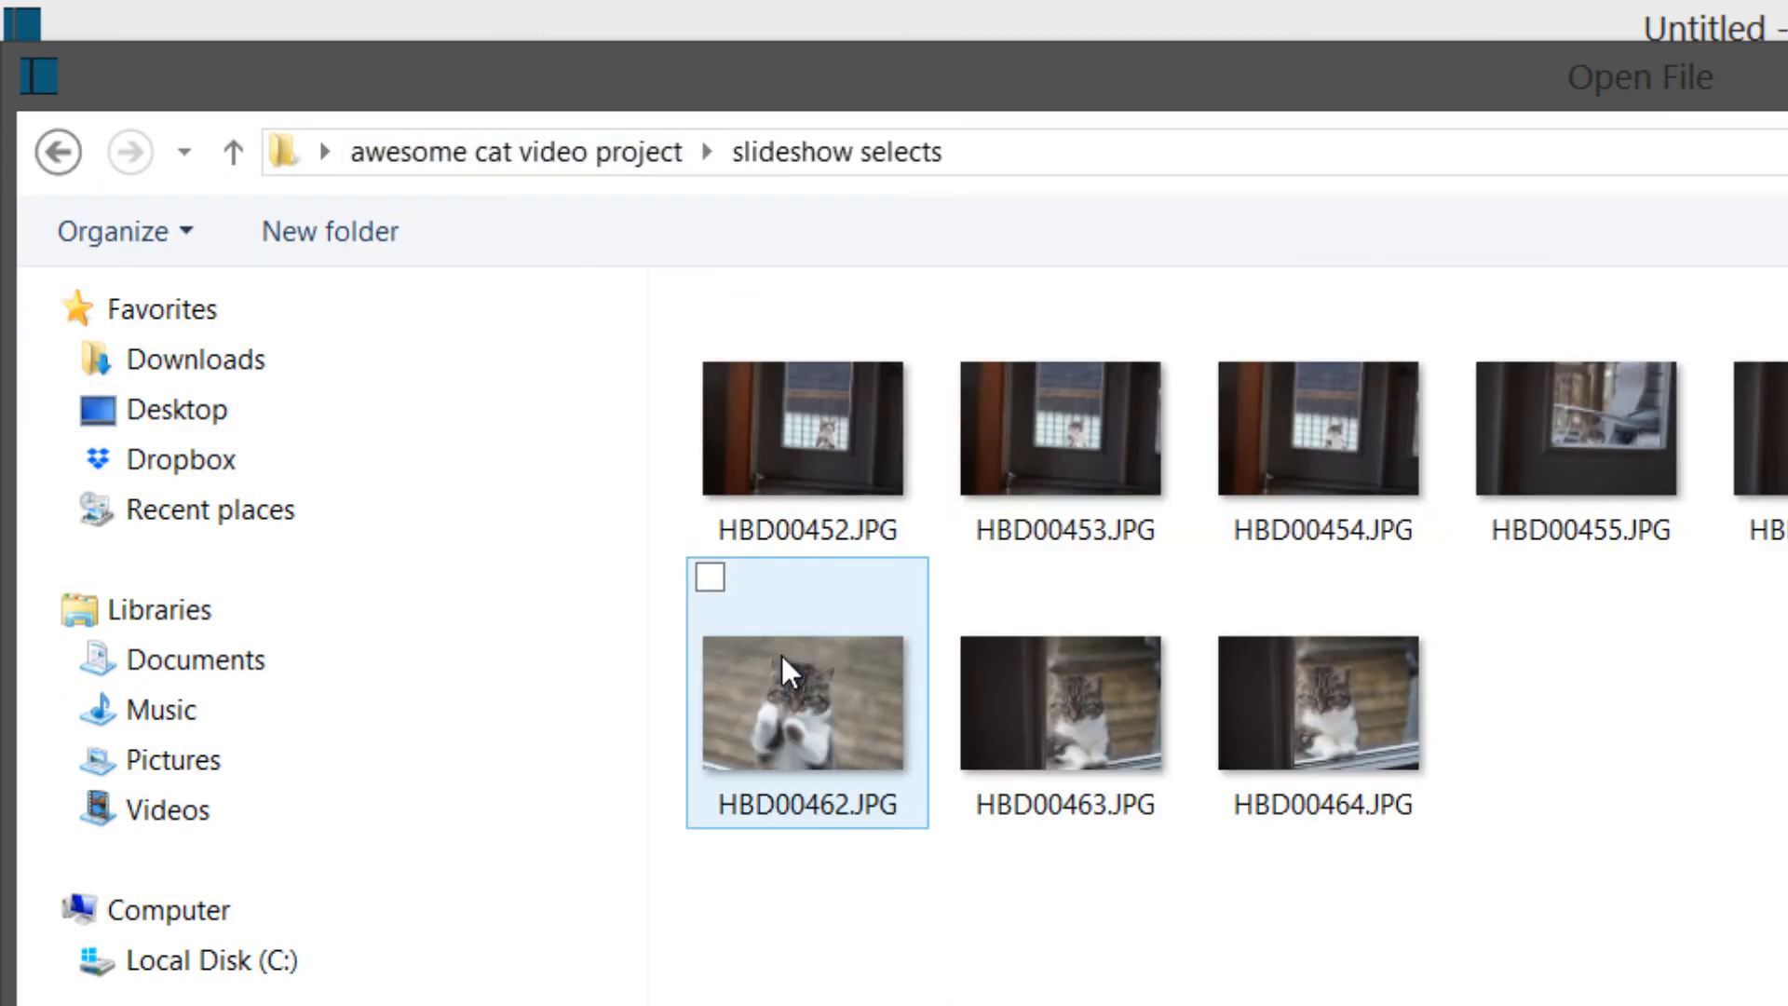
left_click(767, 471)
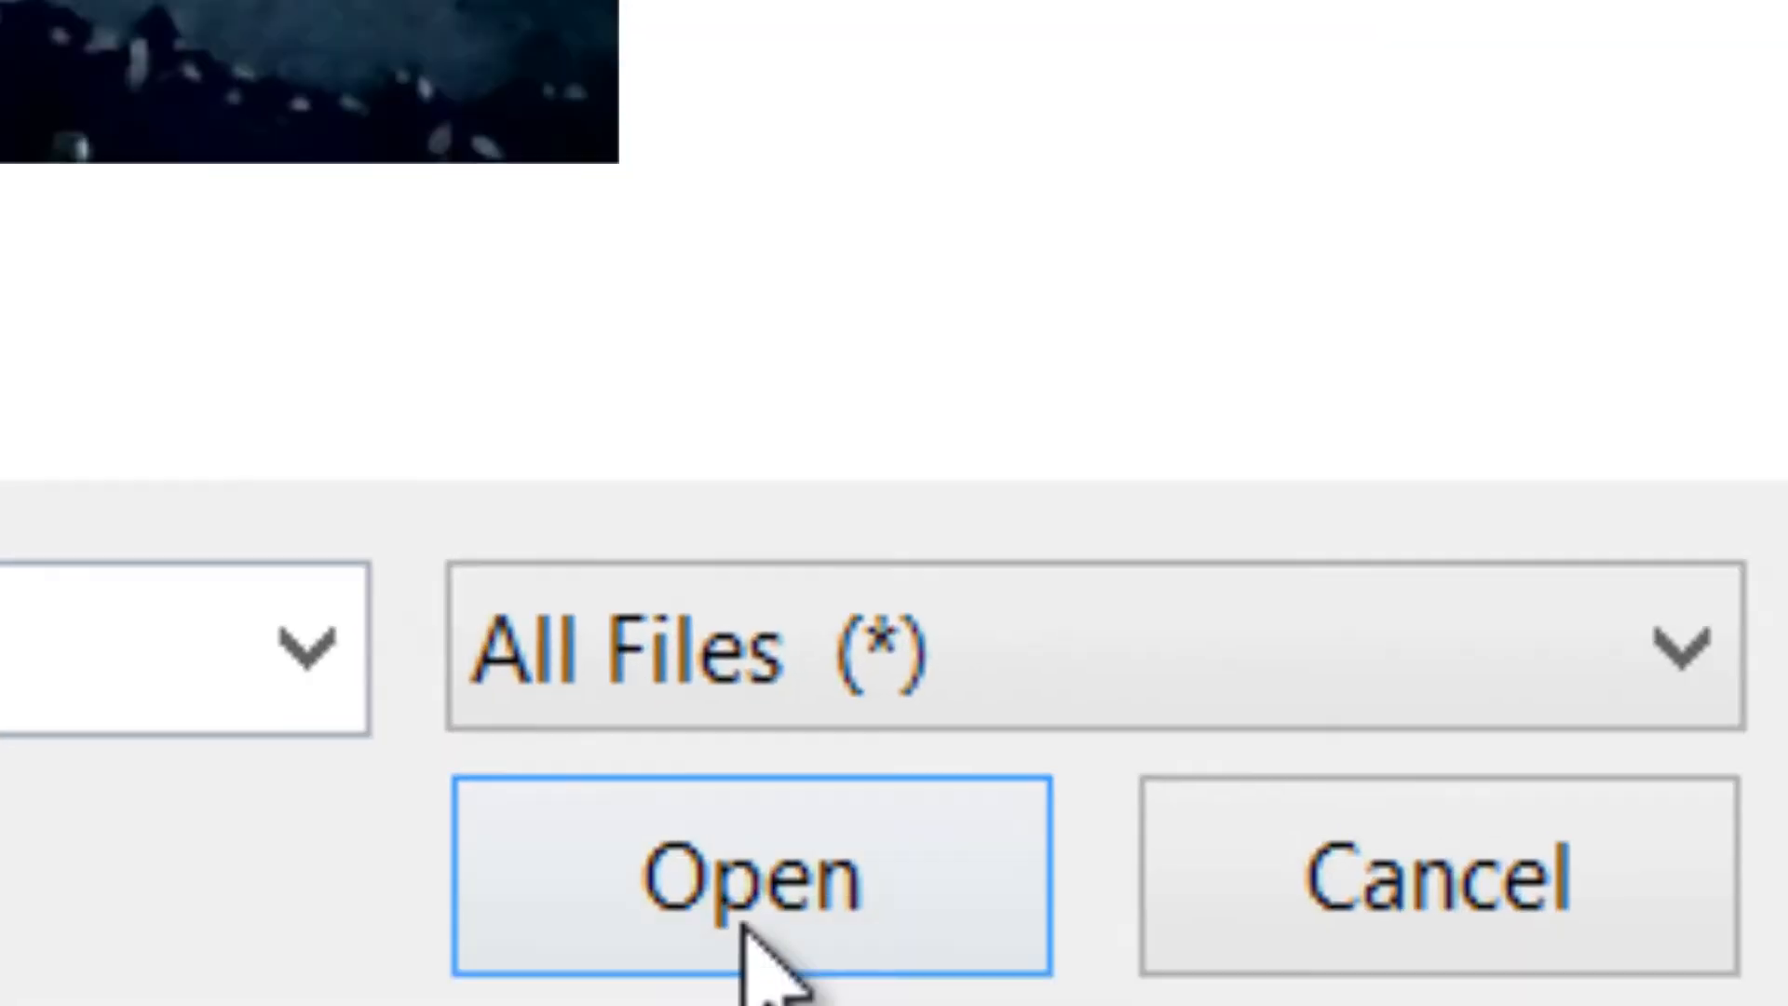
left_click(748, 857)
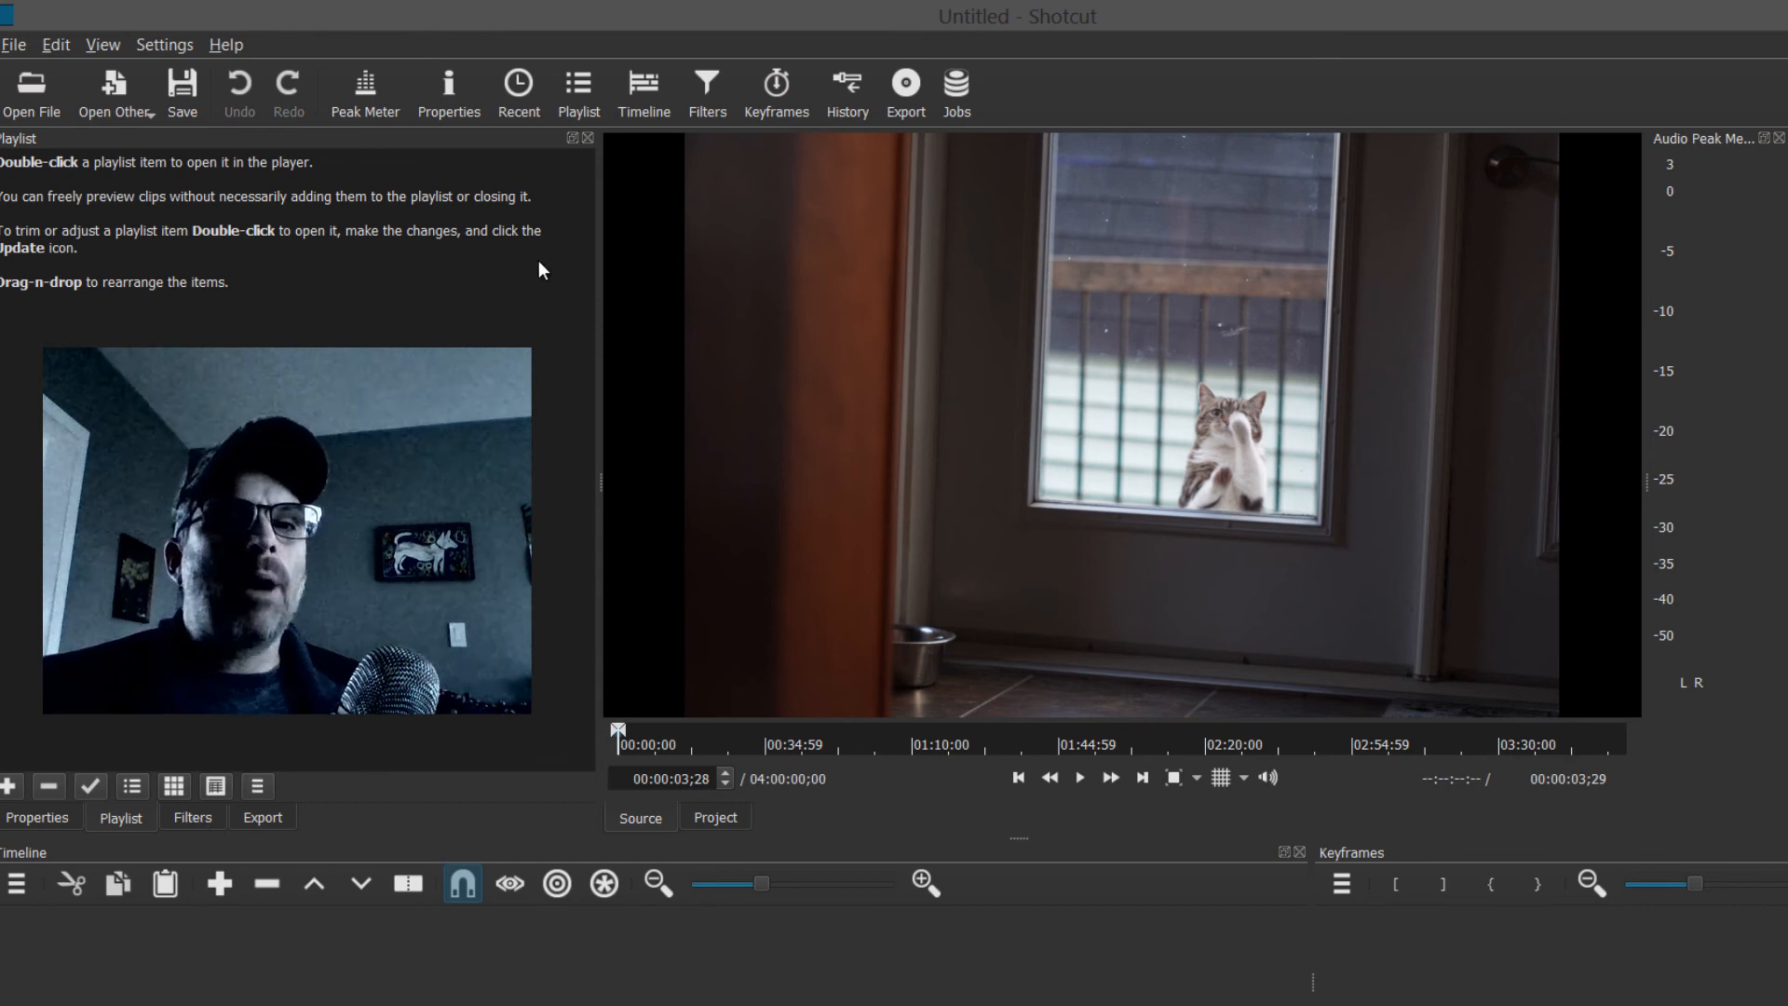
- Set the duration of HBD00452.JPG to 00:00:03;00 in its properties and make that the default image duration
left_click(449, 93)
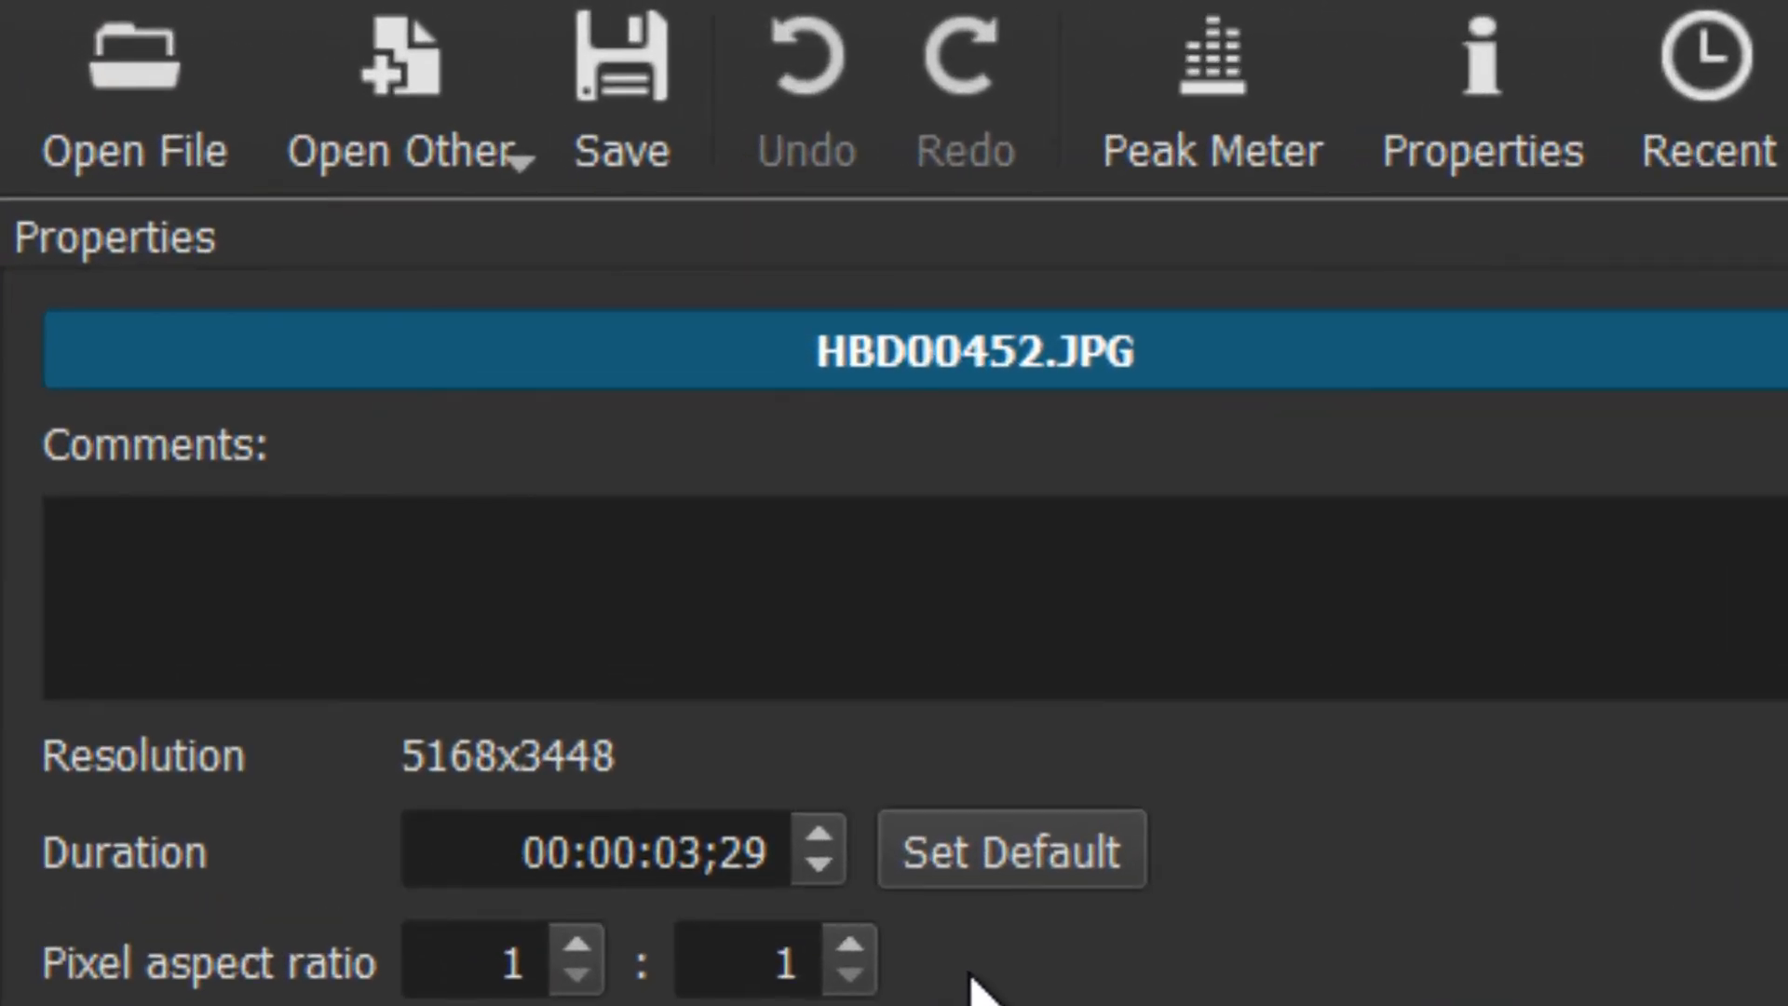
left_click(705, 850)
left_click(686, 859)
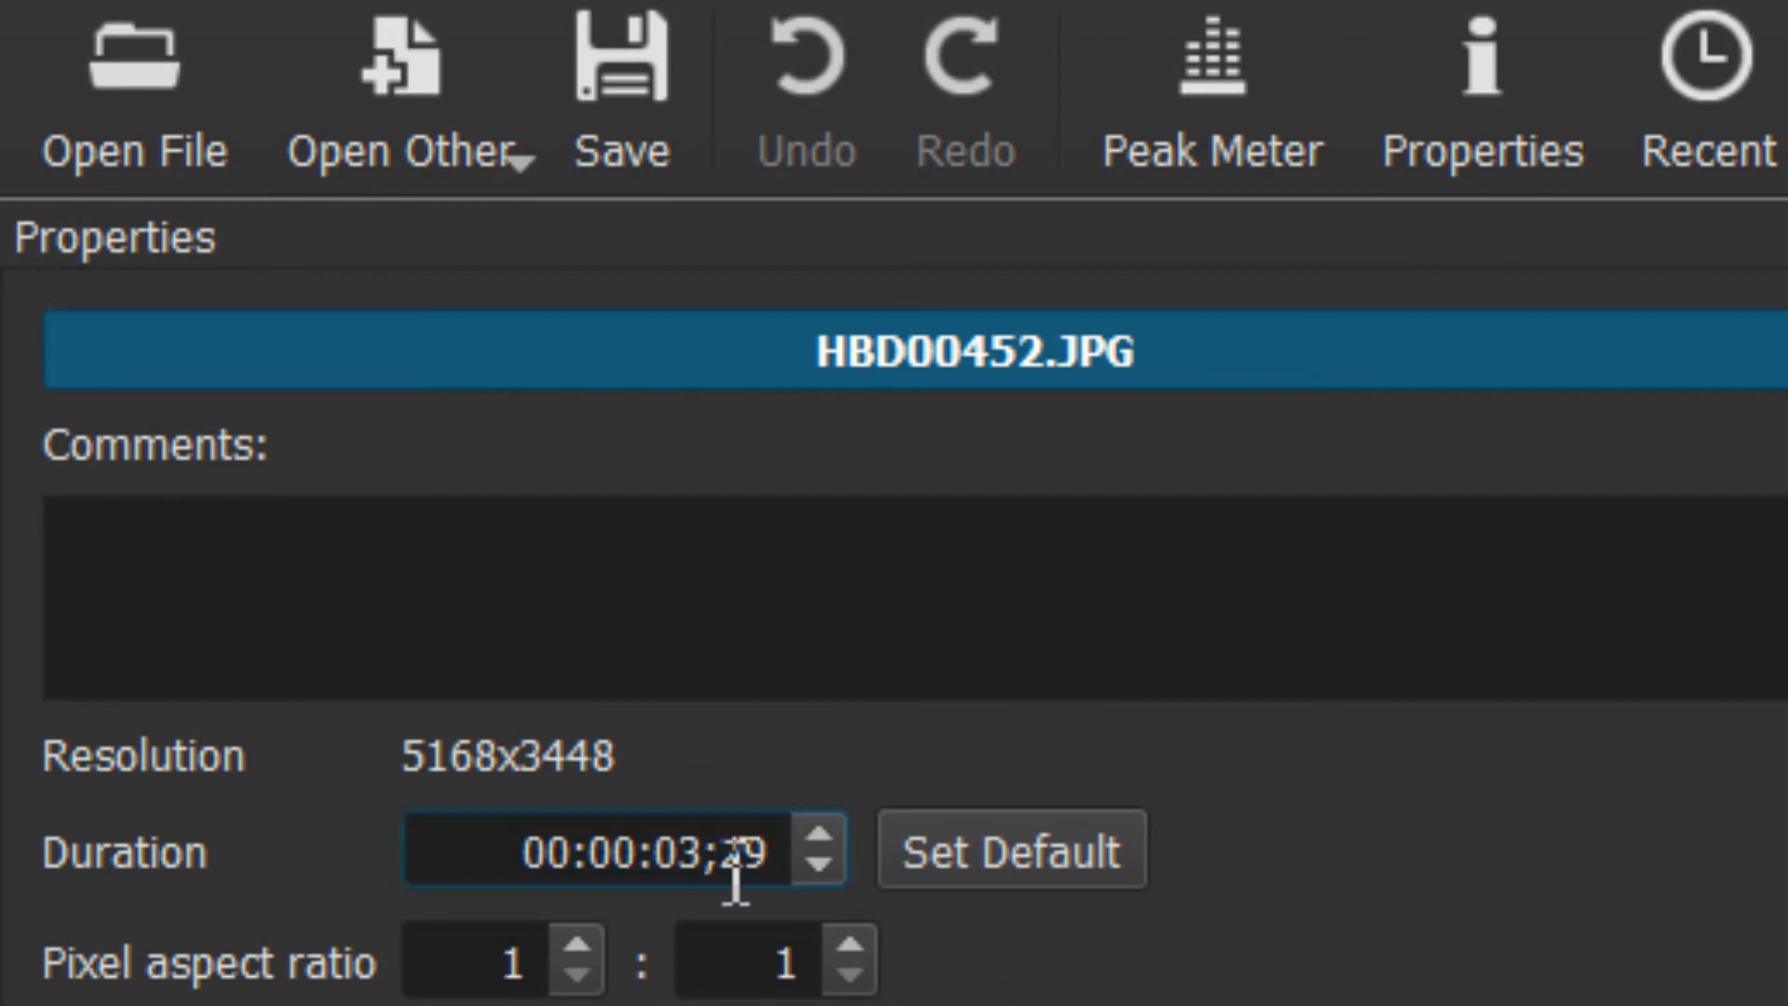
left_click(820, 866)
left_click(820, 866)
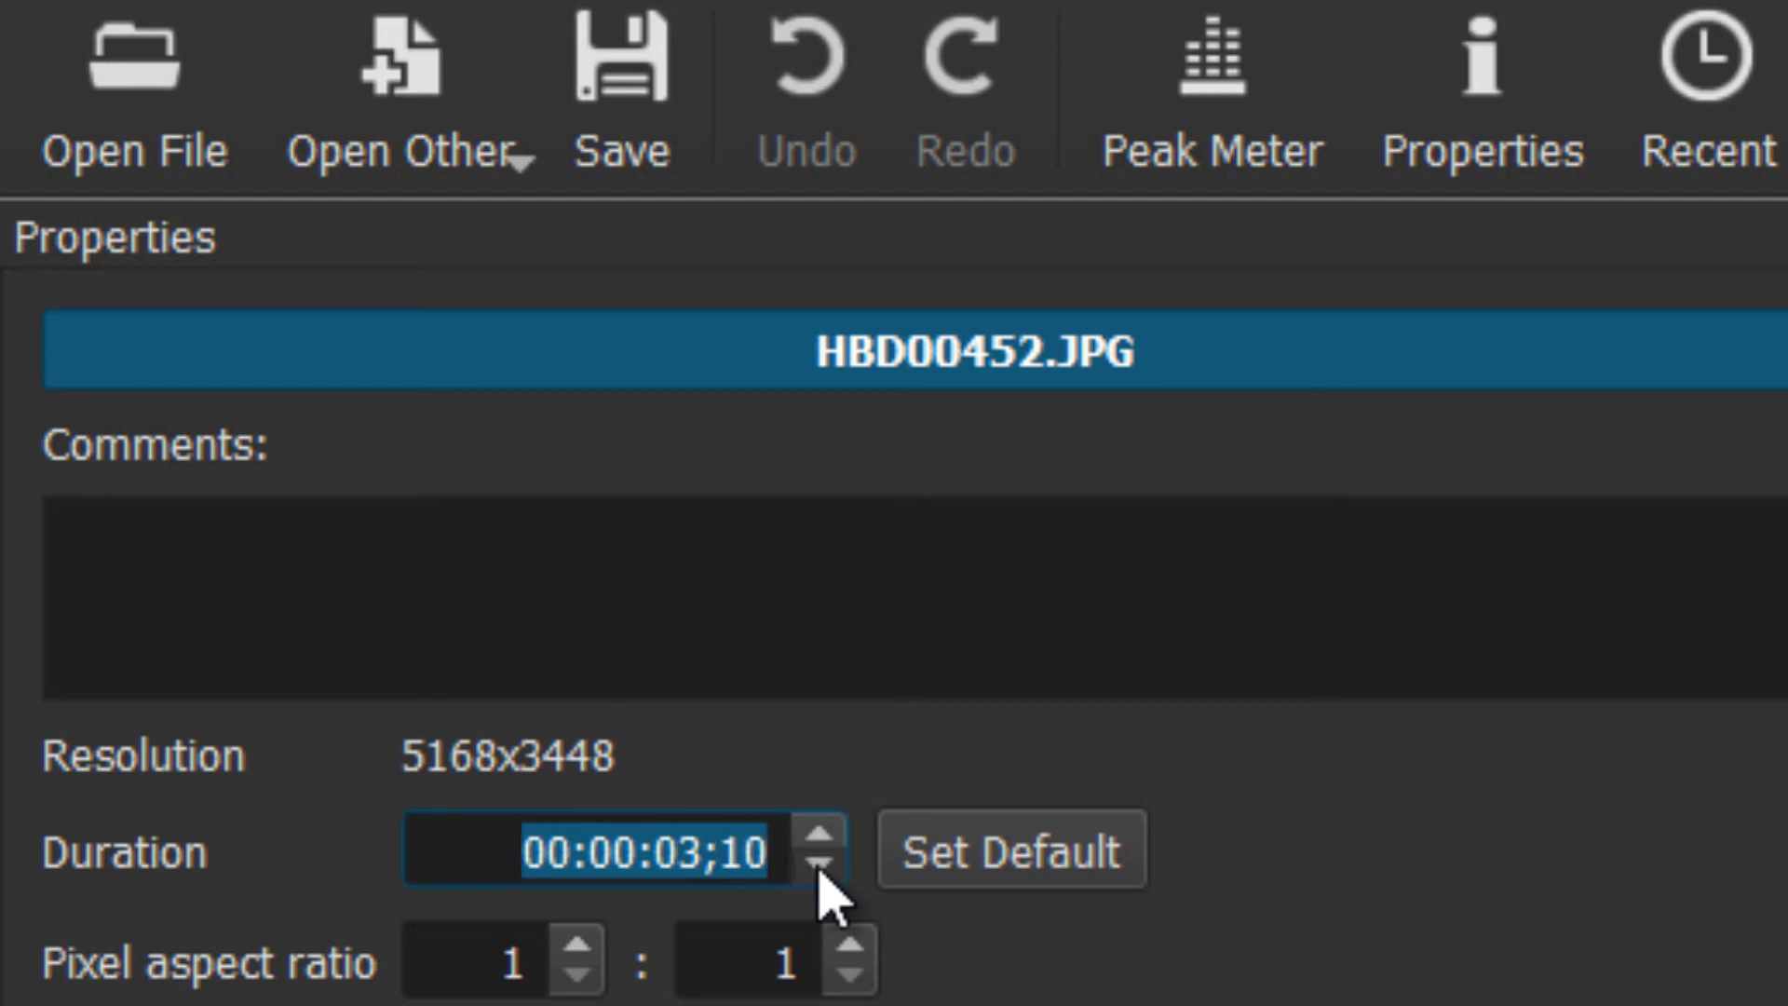
left_click(820, 866)
left_click(820, 866)
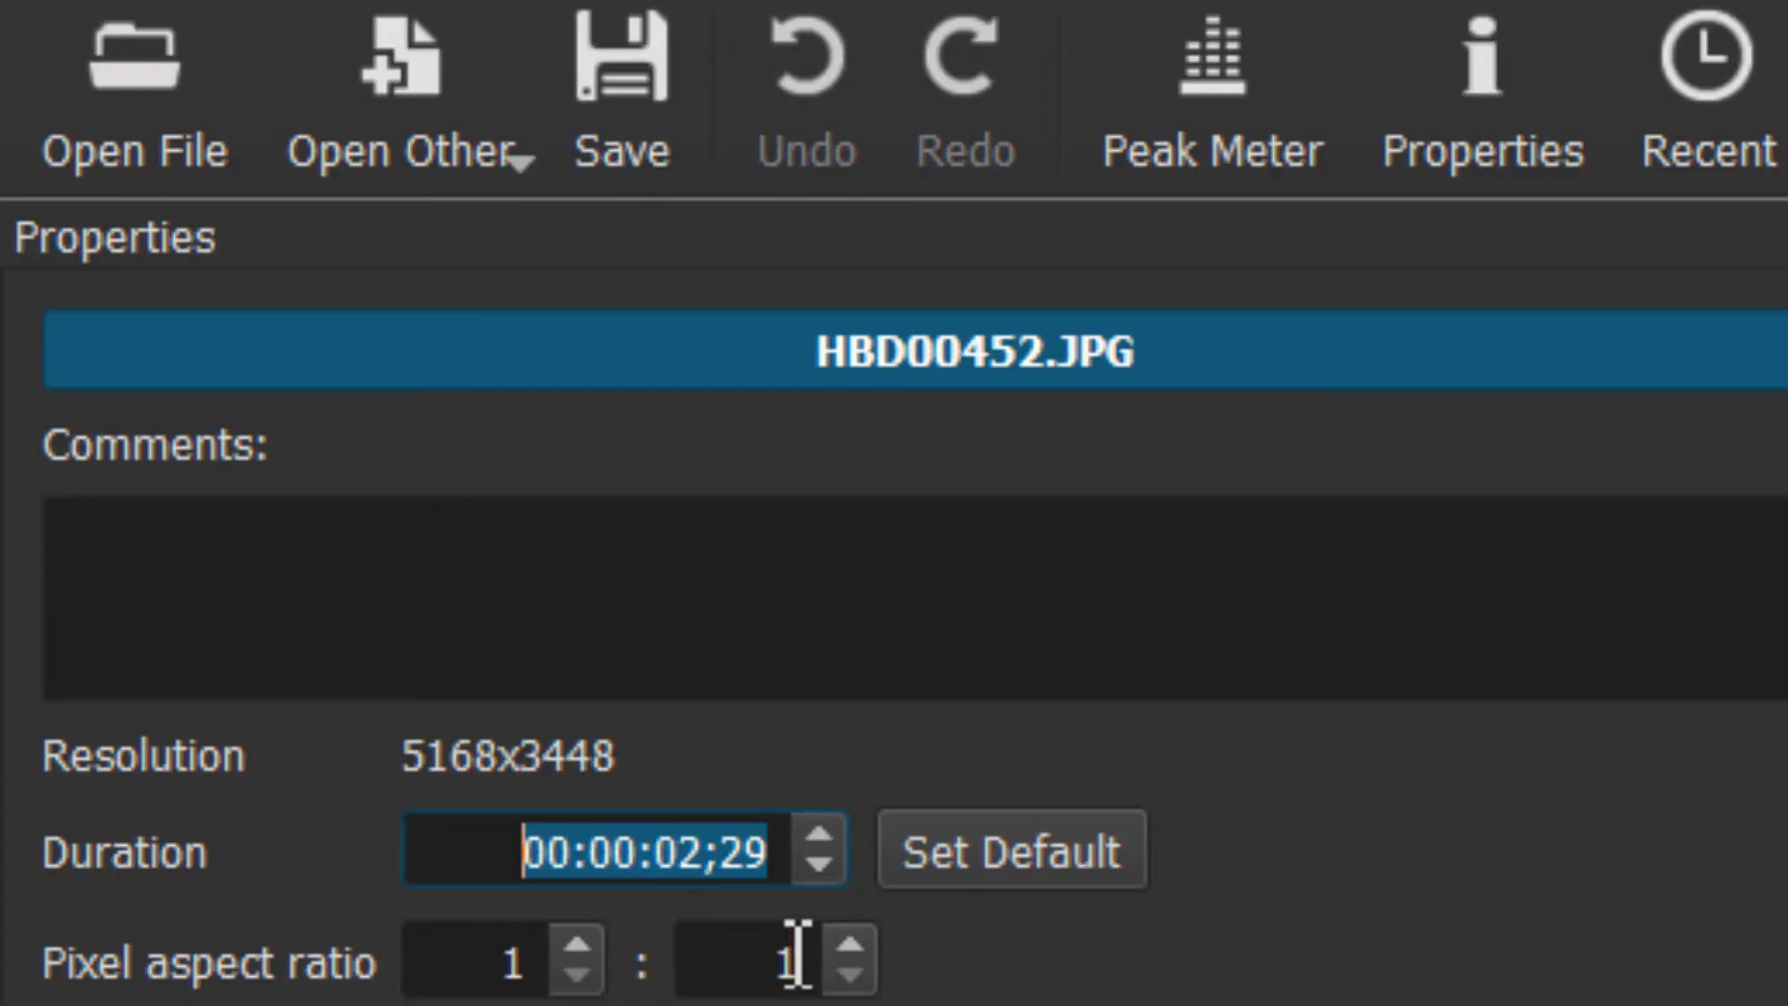
left_click(834, 836)
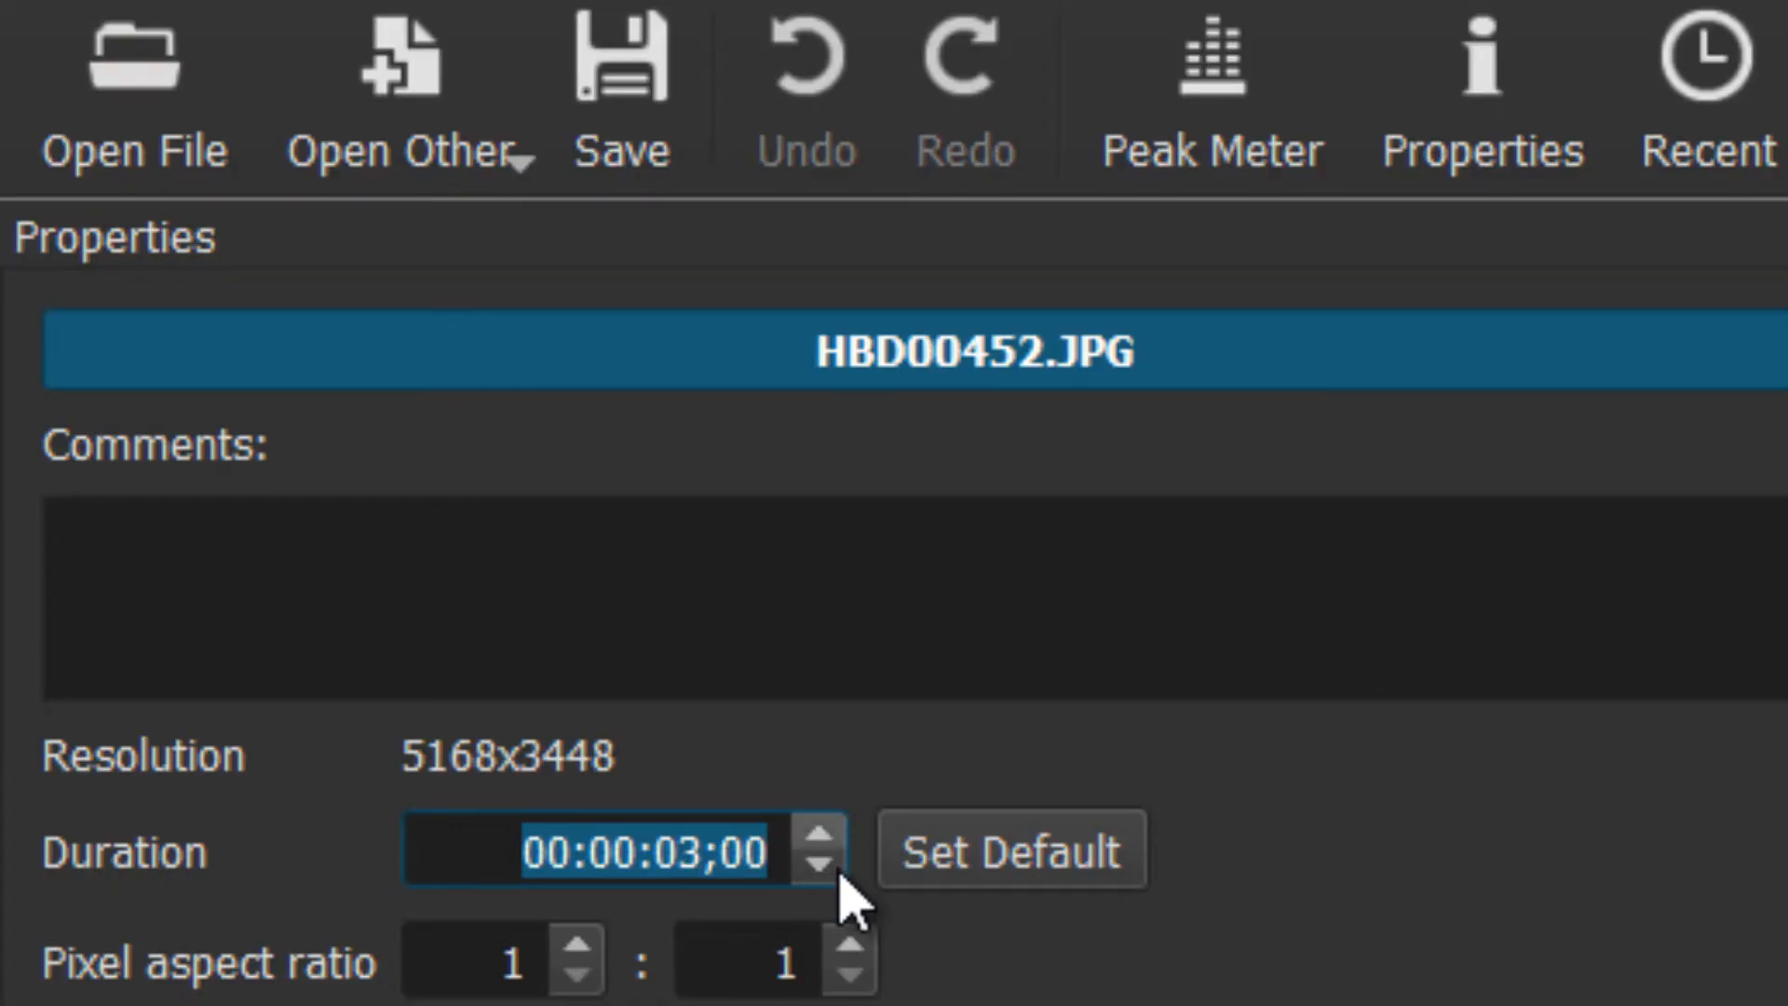
left_click(1080, 868)
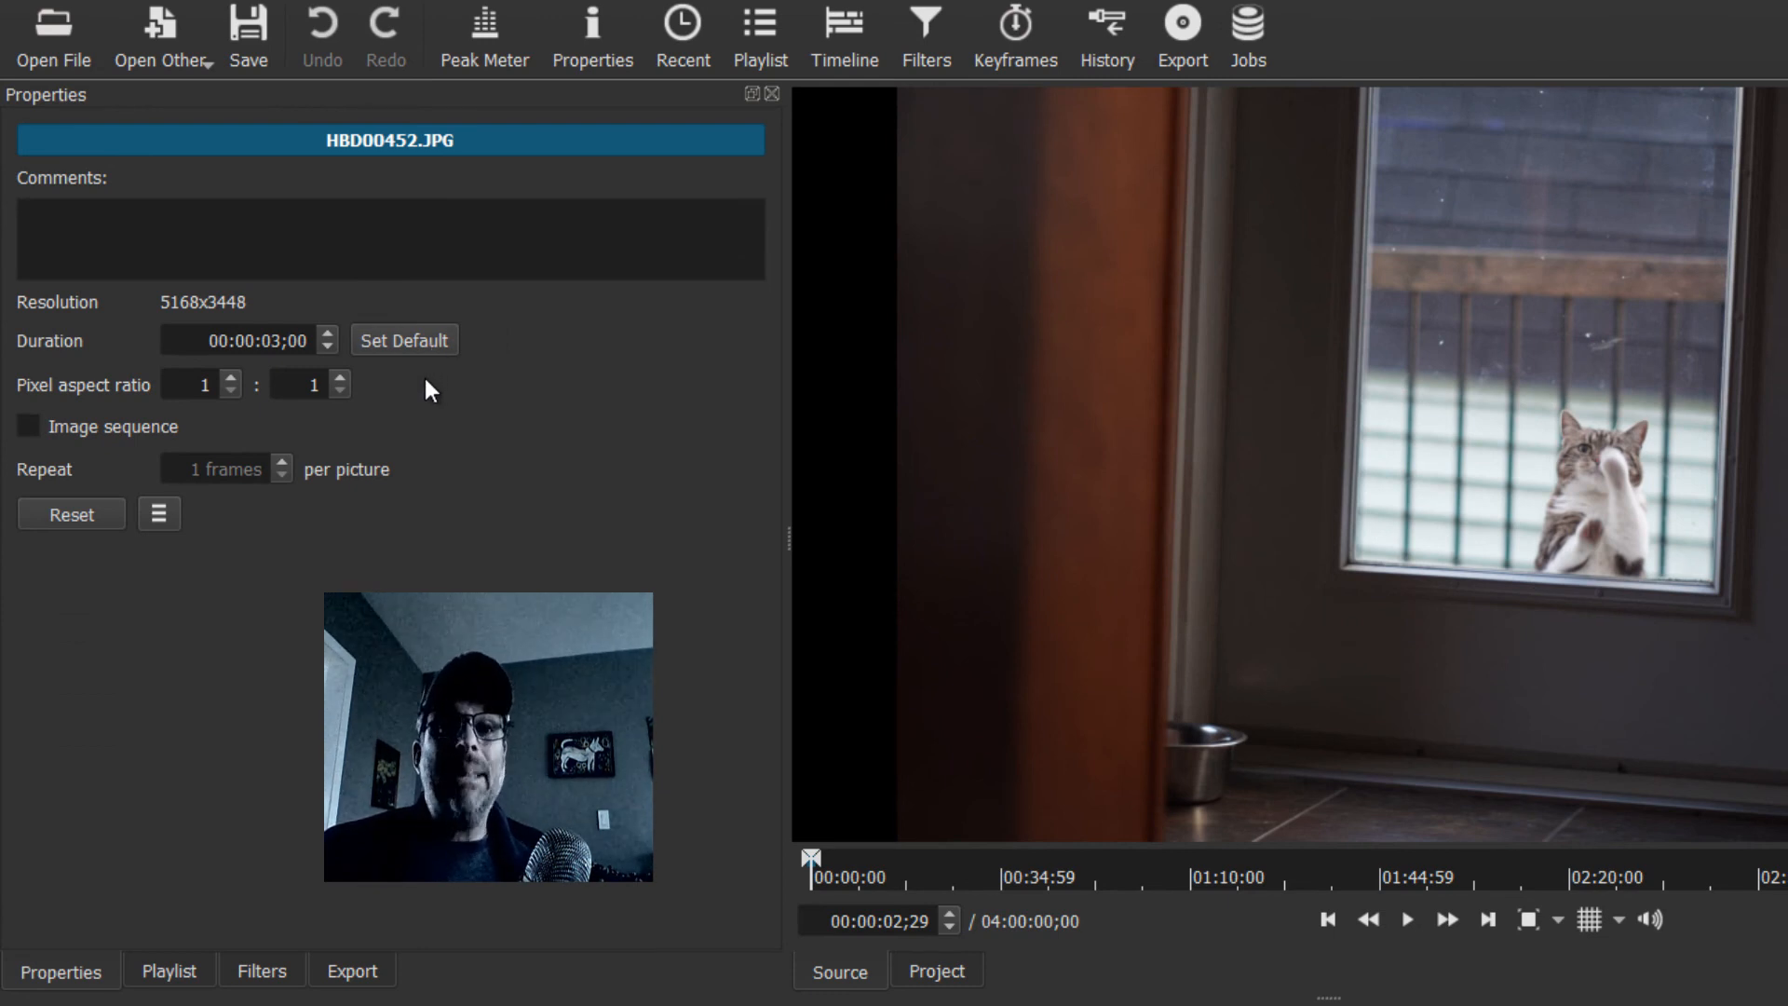
- Add HBD00452.JPG to the playlist and place it at the start of video track V1 on the timeline
left_click(776, 44)
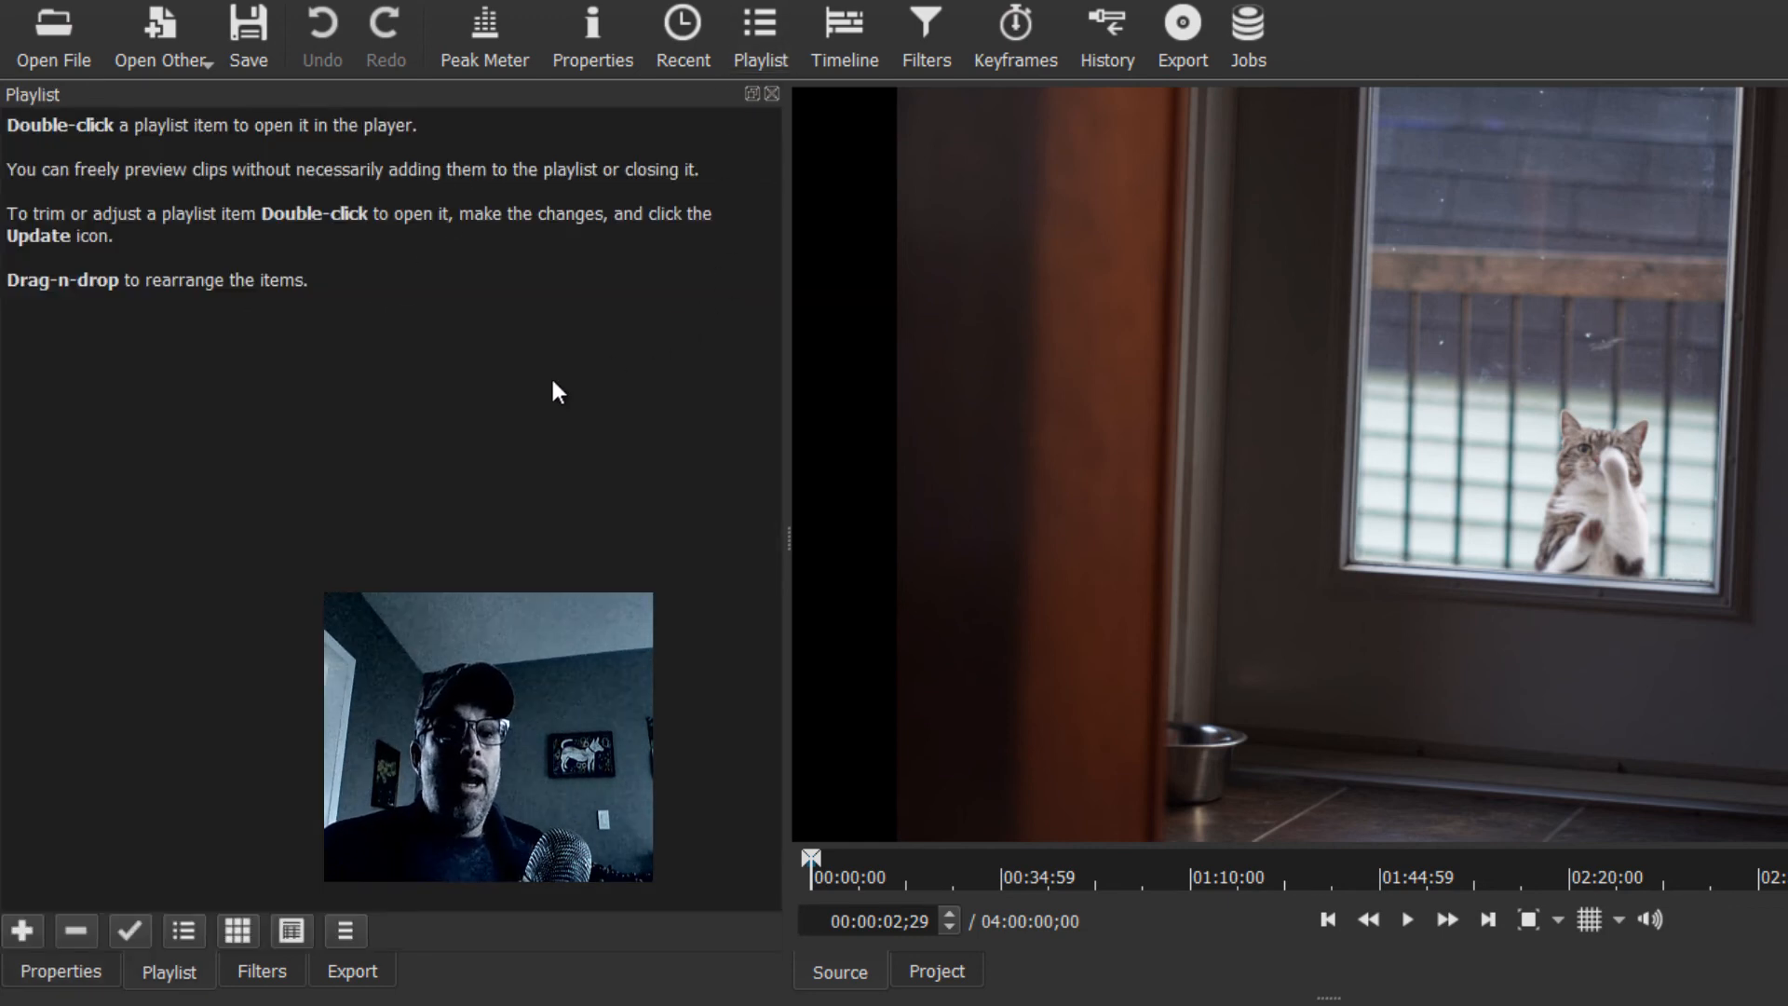
left_click(26, 930)
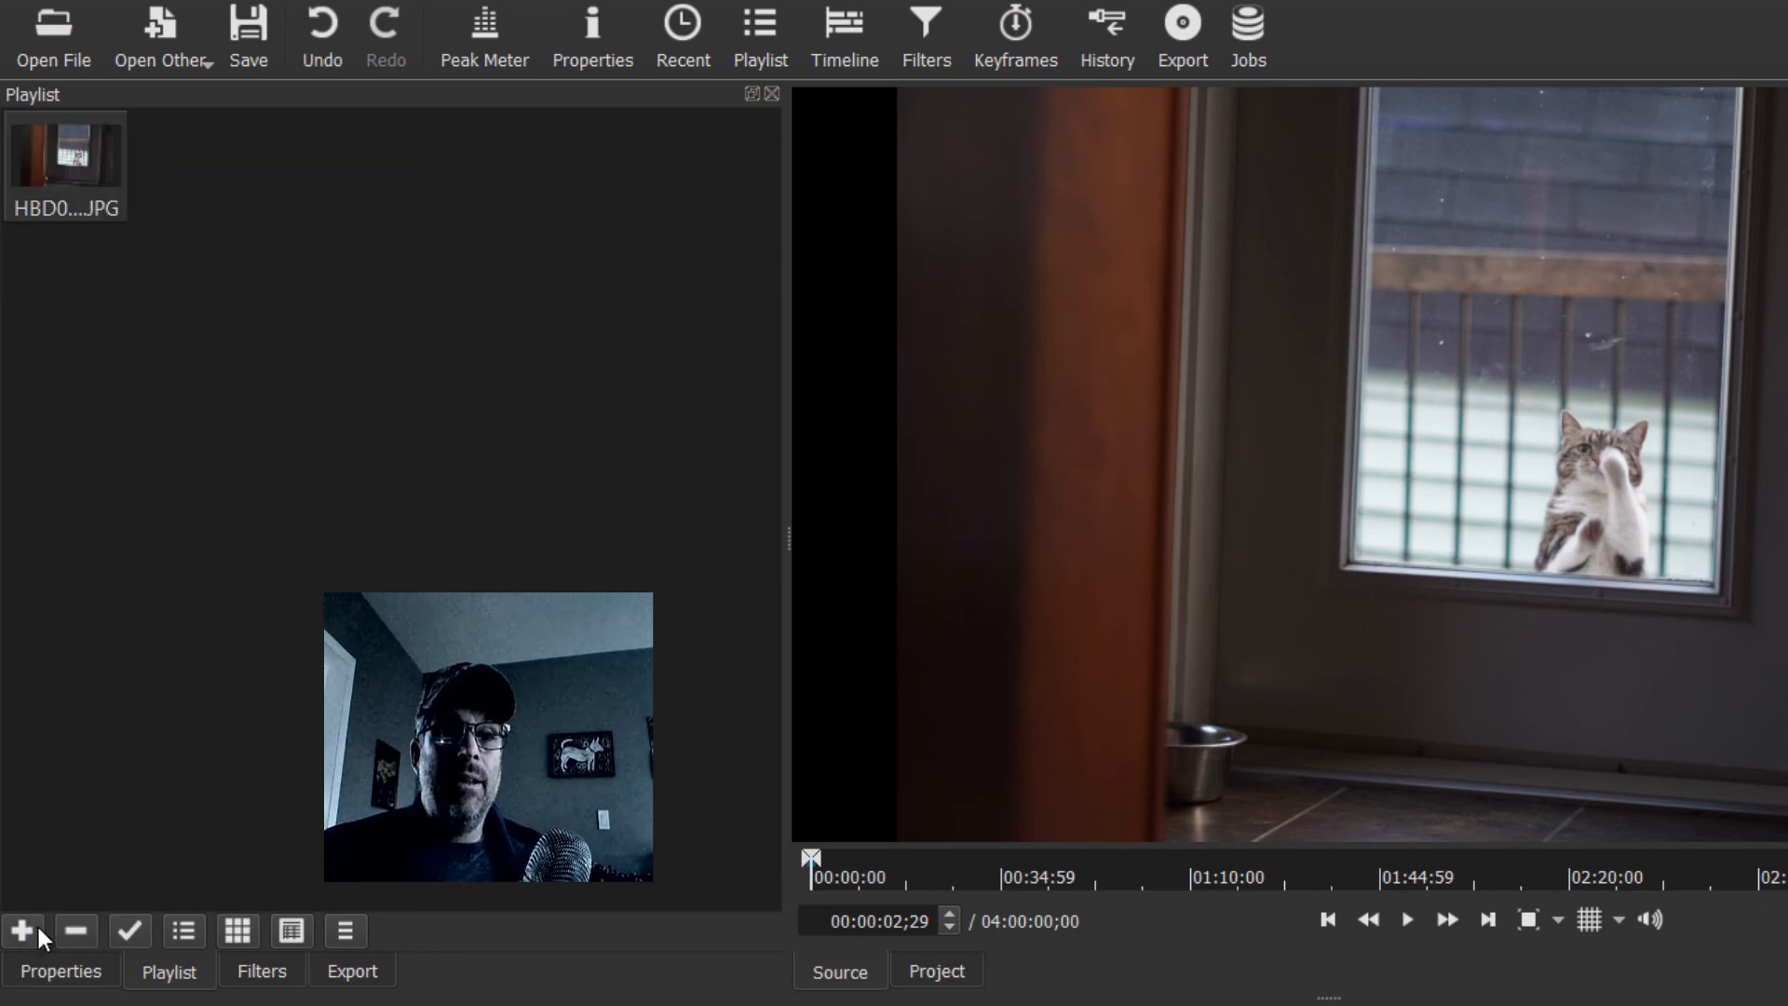
left_click(50, 158)
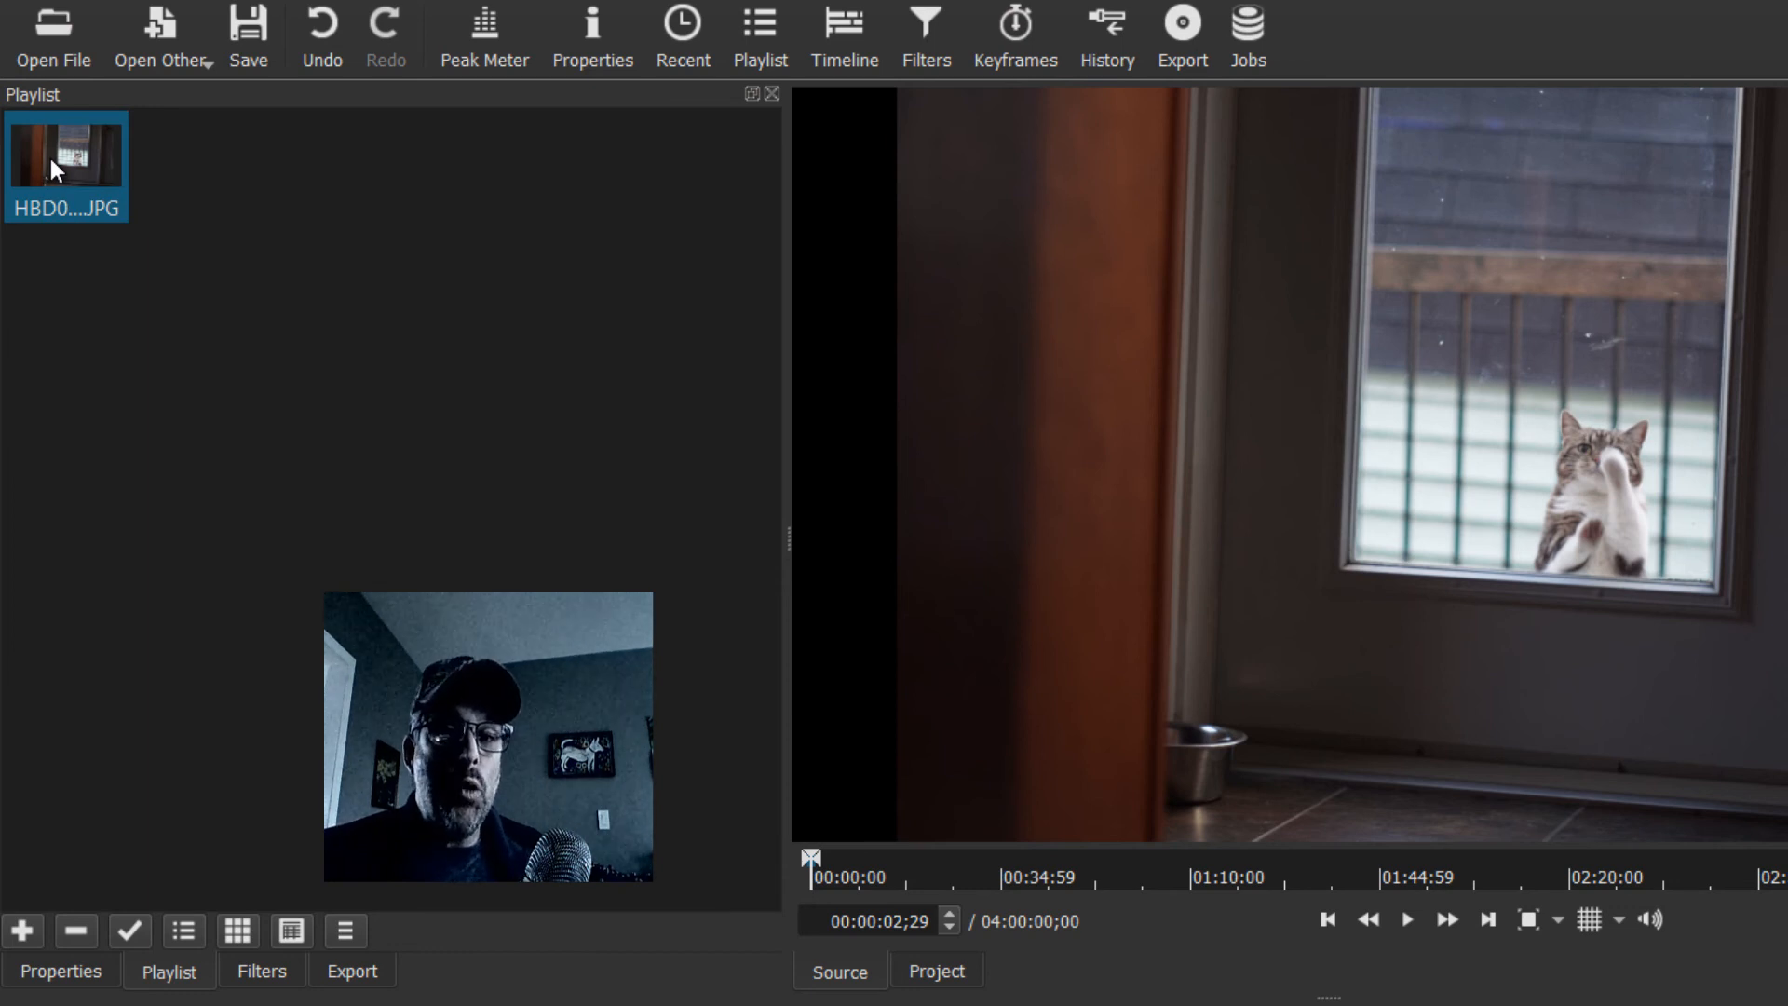
left_click_drag(50, 159, 70, 882)
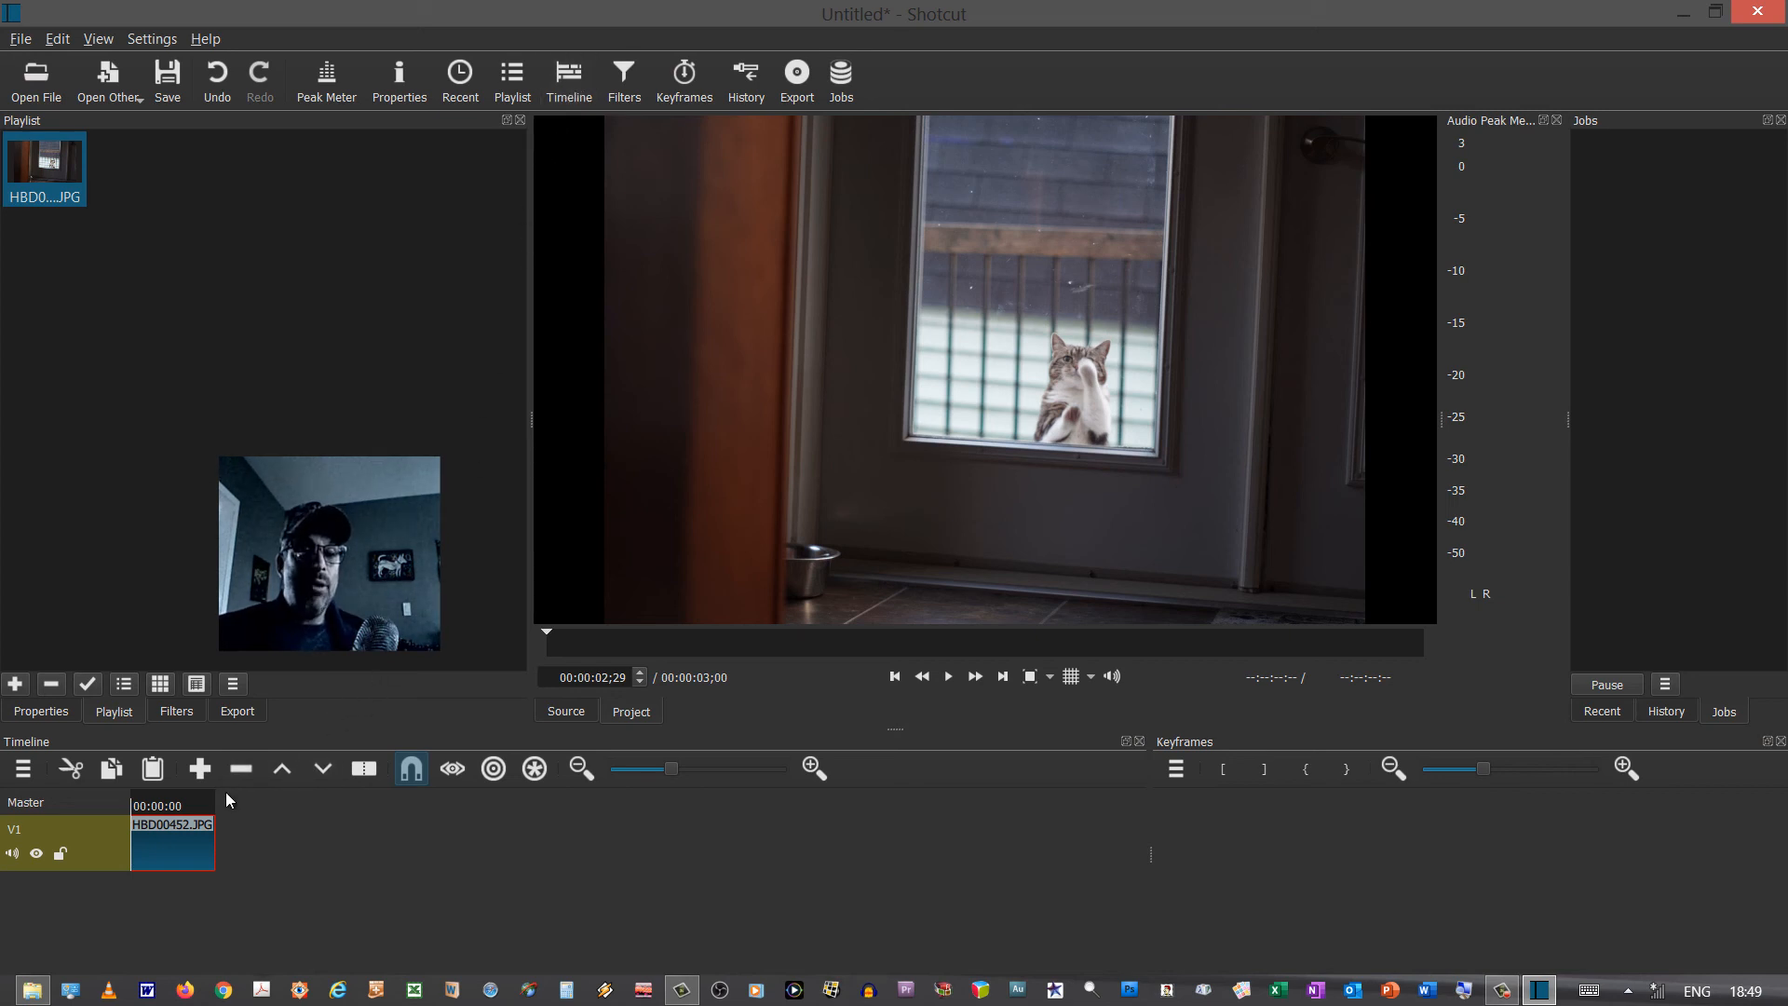
- Preview the HBD00452.JPG clip on the timeline, returning the playhead to its beginning
left_click(141, 806)
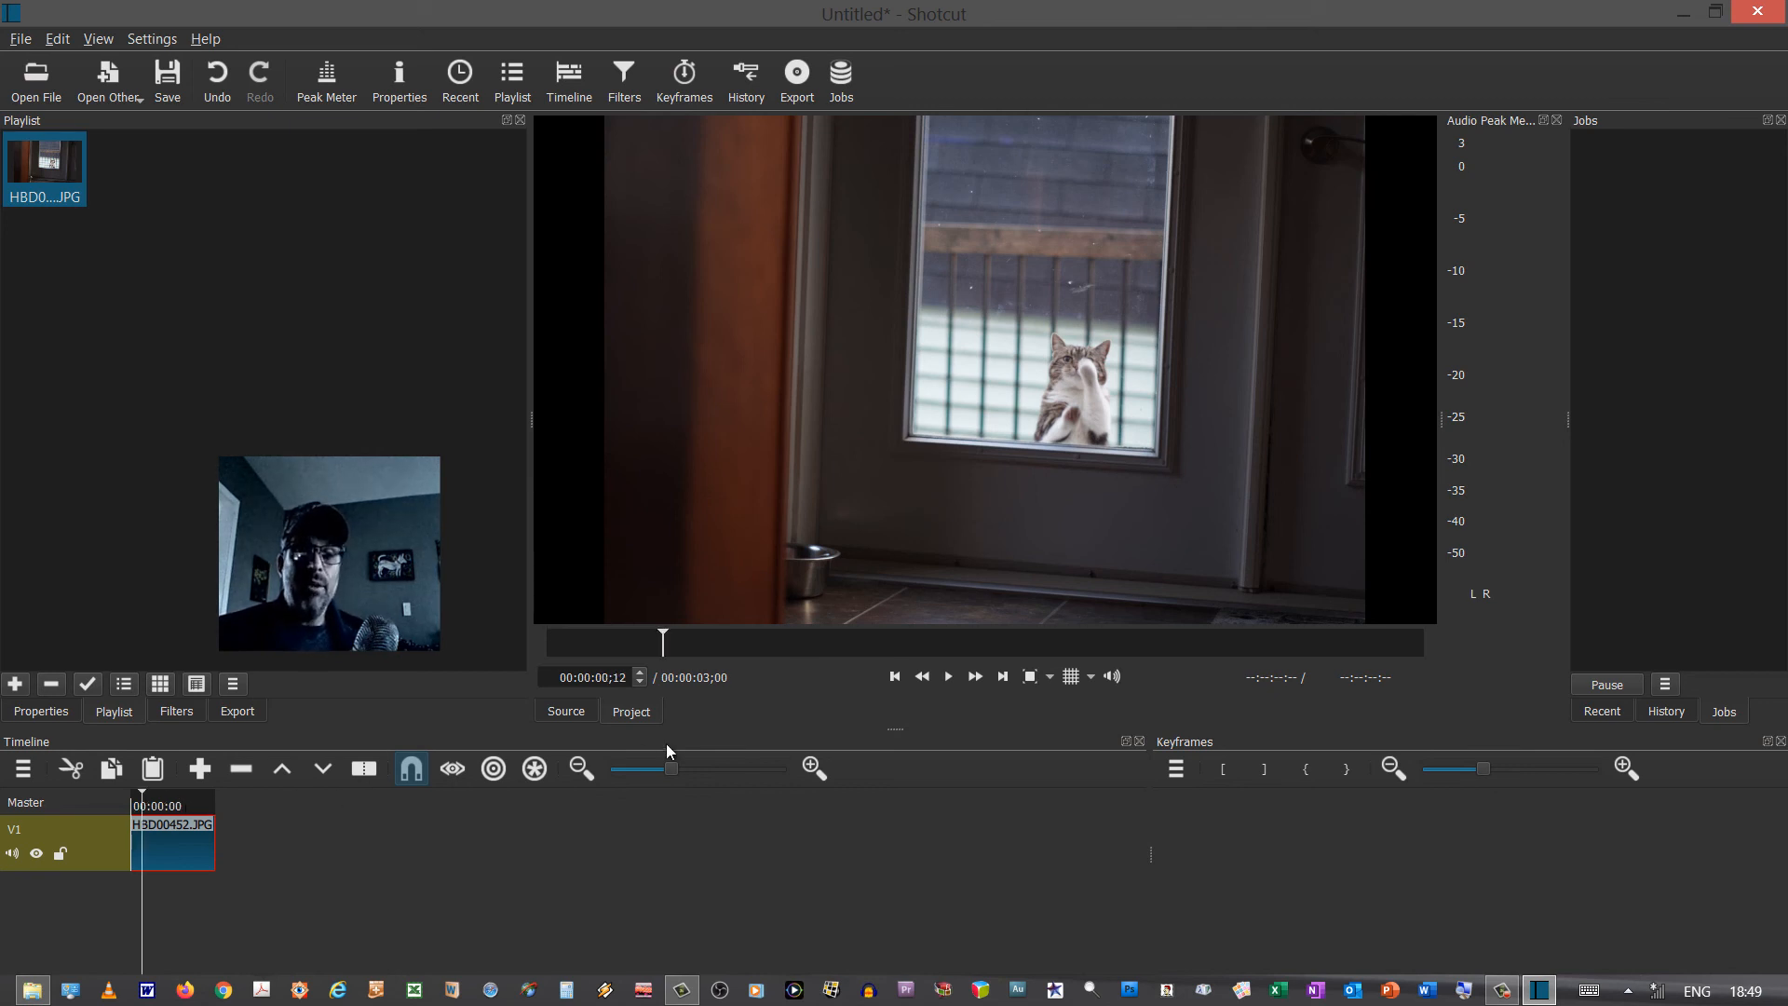
left_click(895, 677)
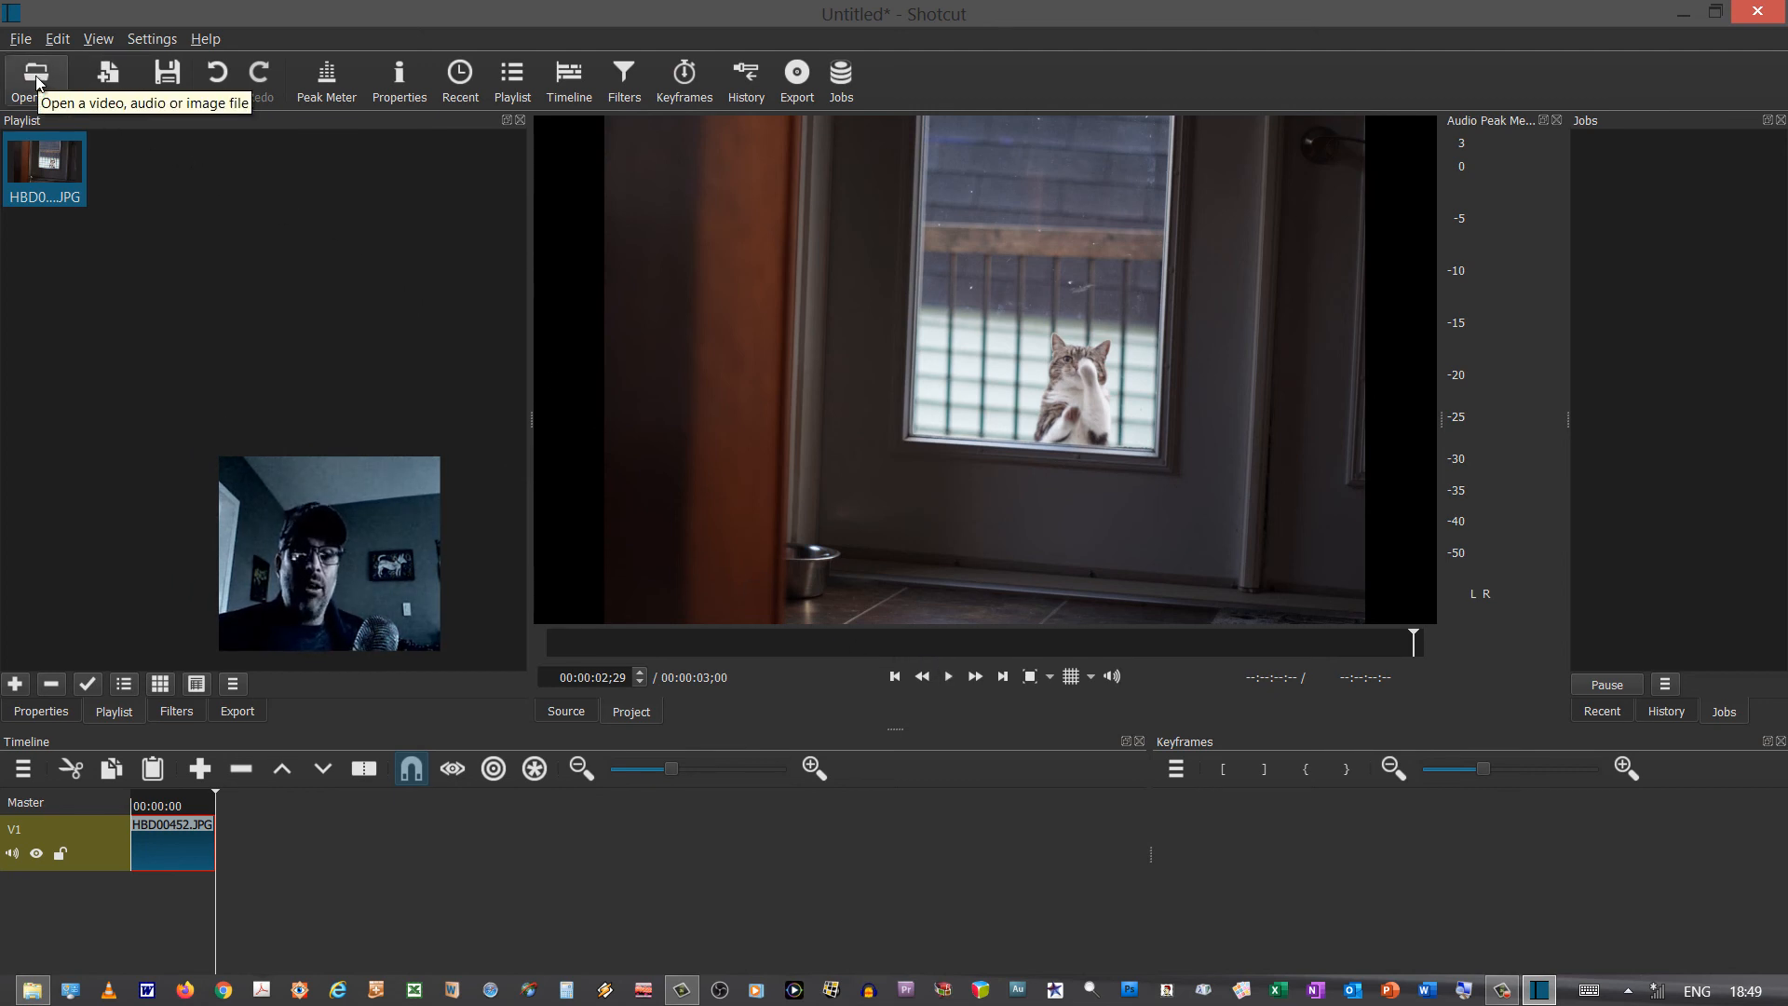
- Add the remaining images HBD00453.JPG through HBD00464.JPG from the slideshow selects folder to the playlist
left_click(31, 989)
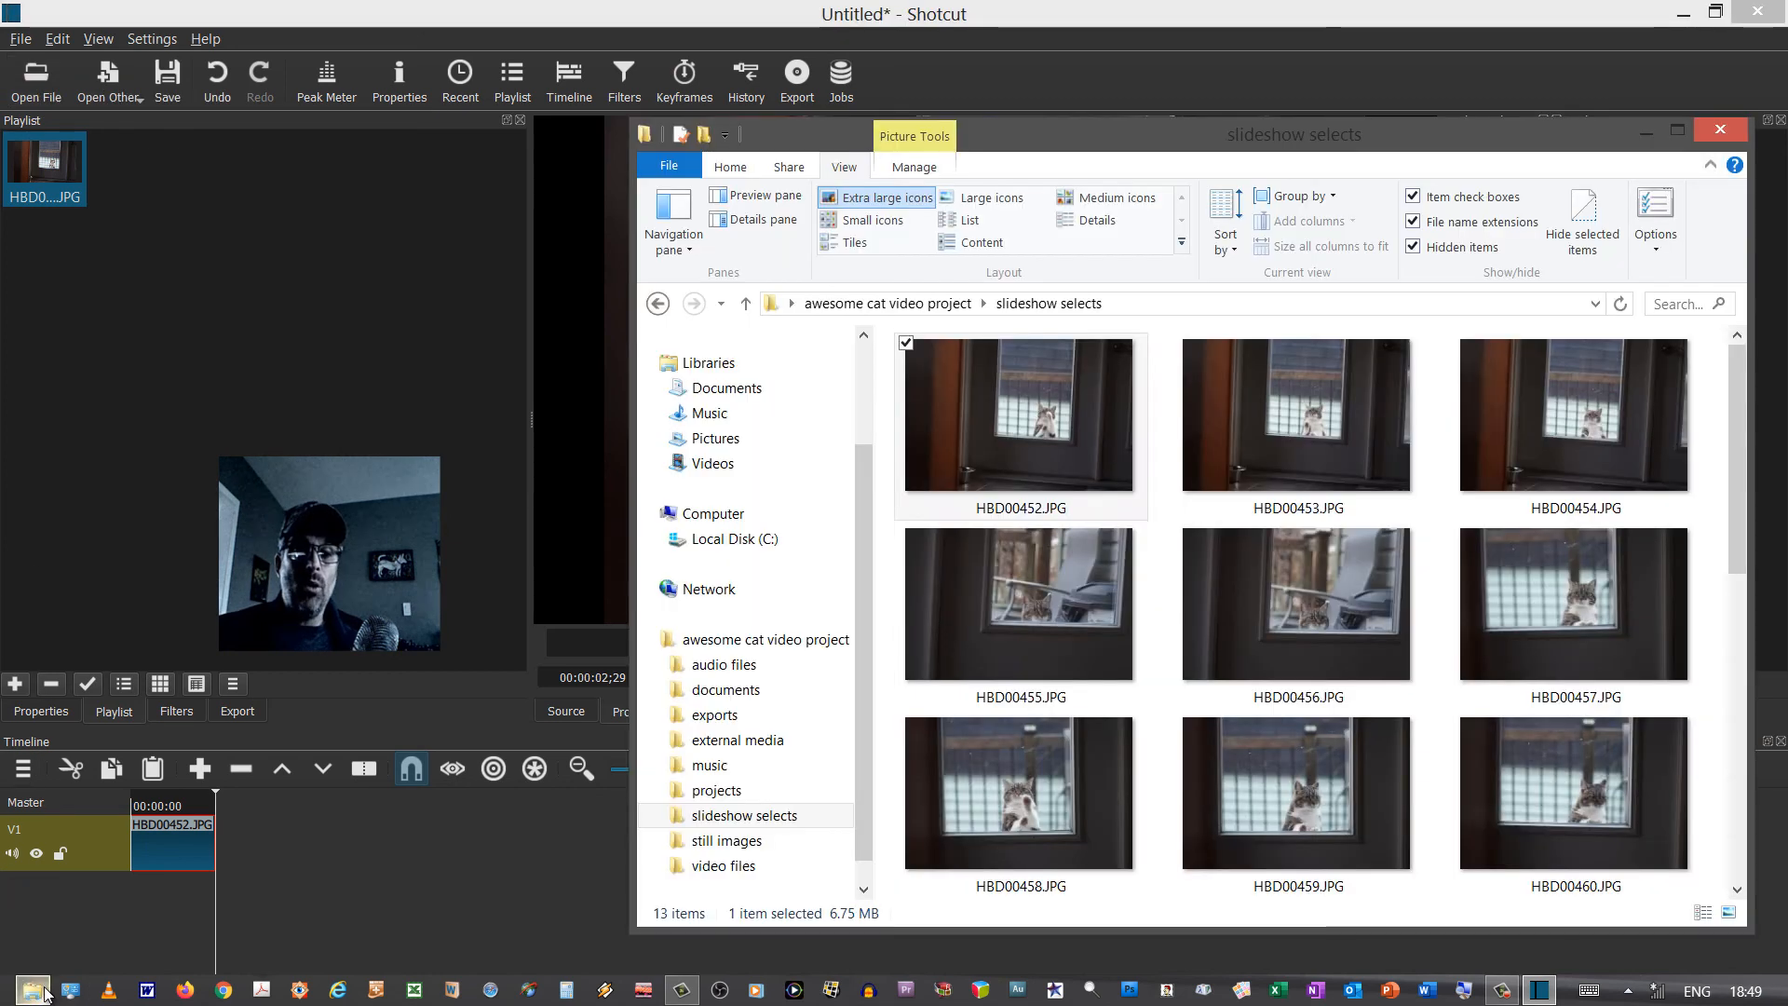
left_click(1239, 438)
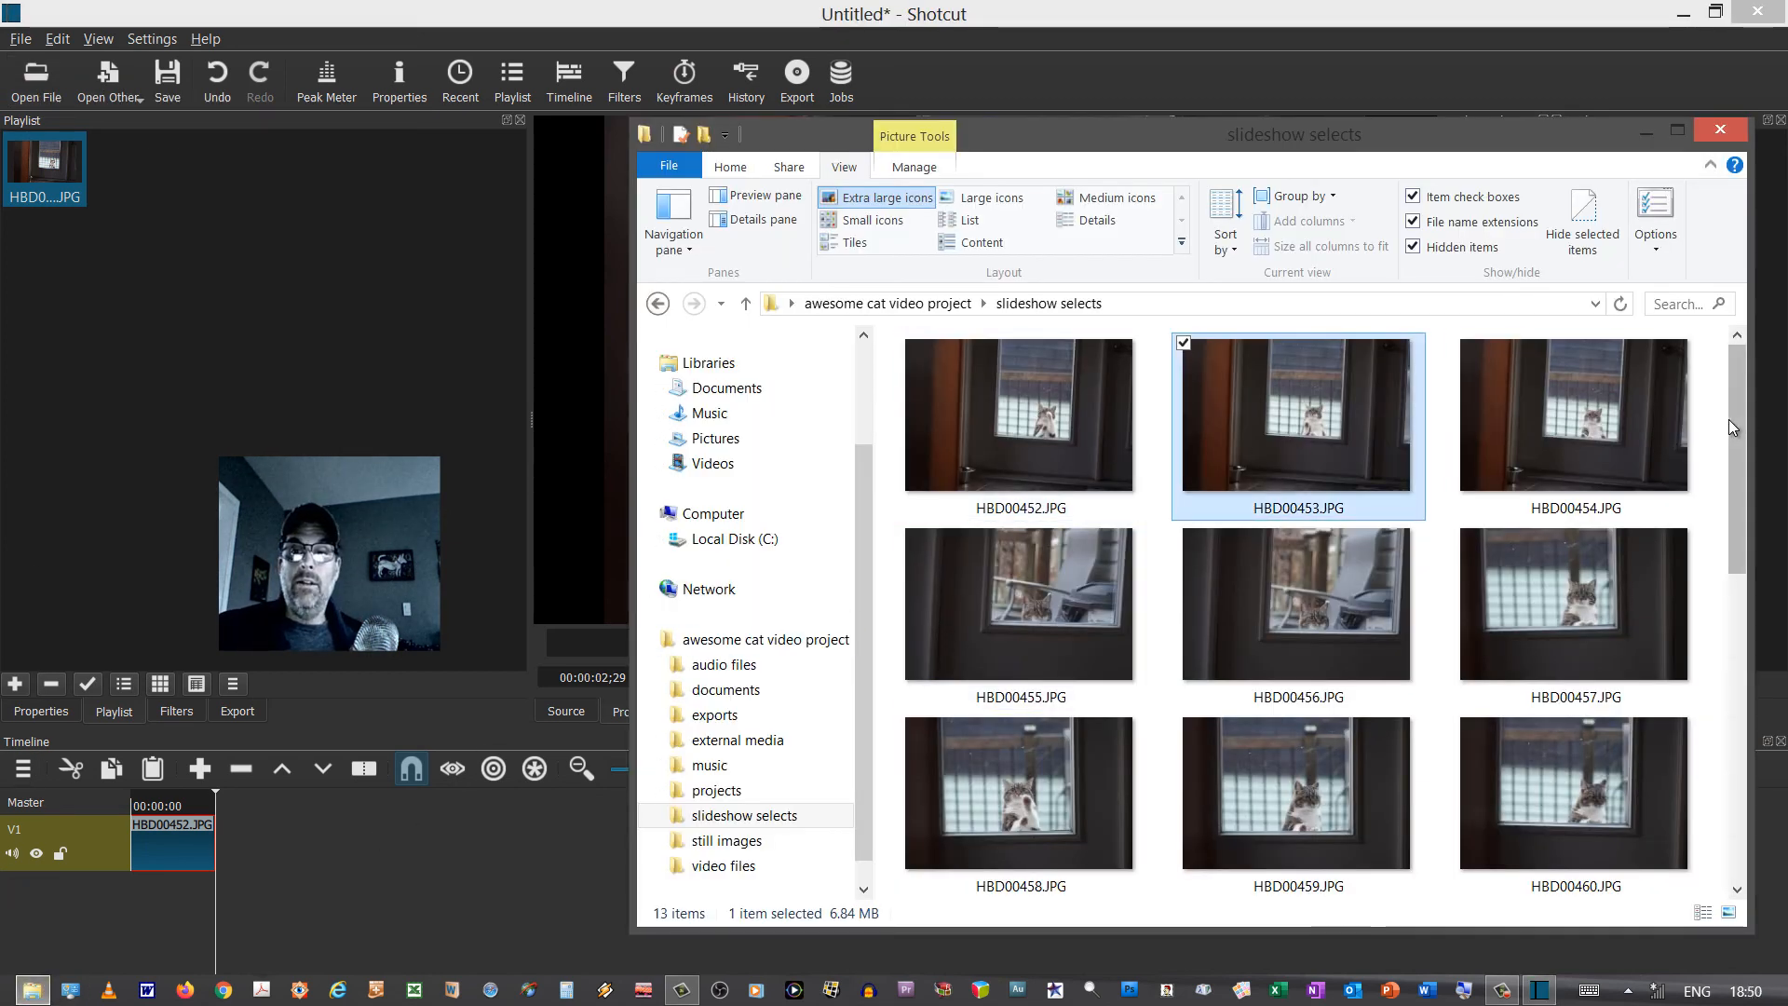
left_click_drag(1735, 420, 1718, 739)
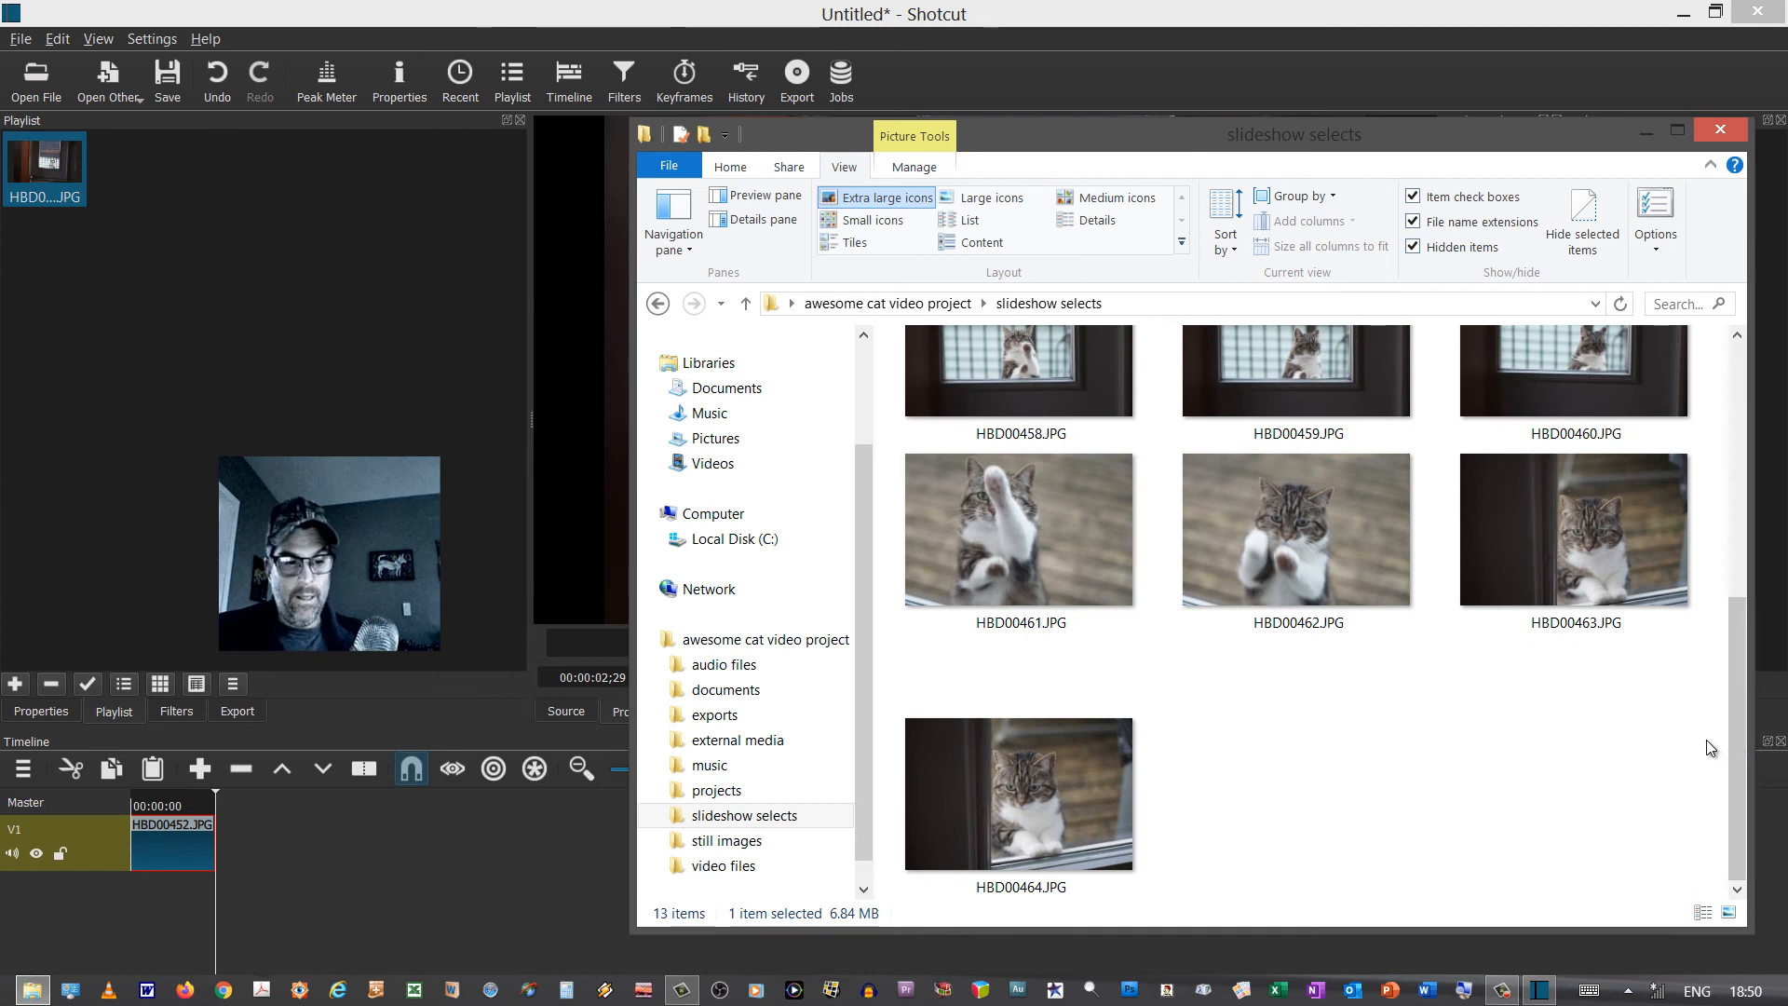
left_click(1017, 793, "shift")
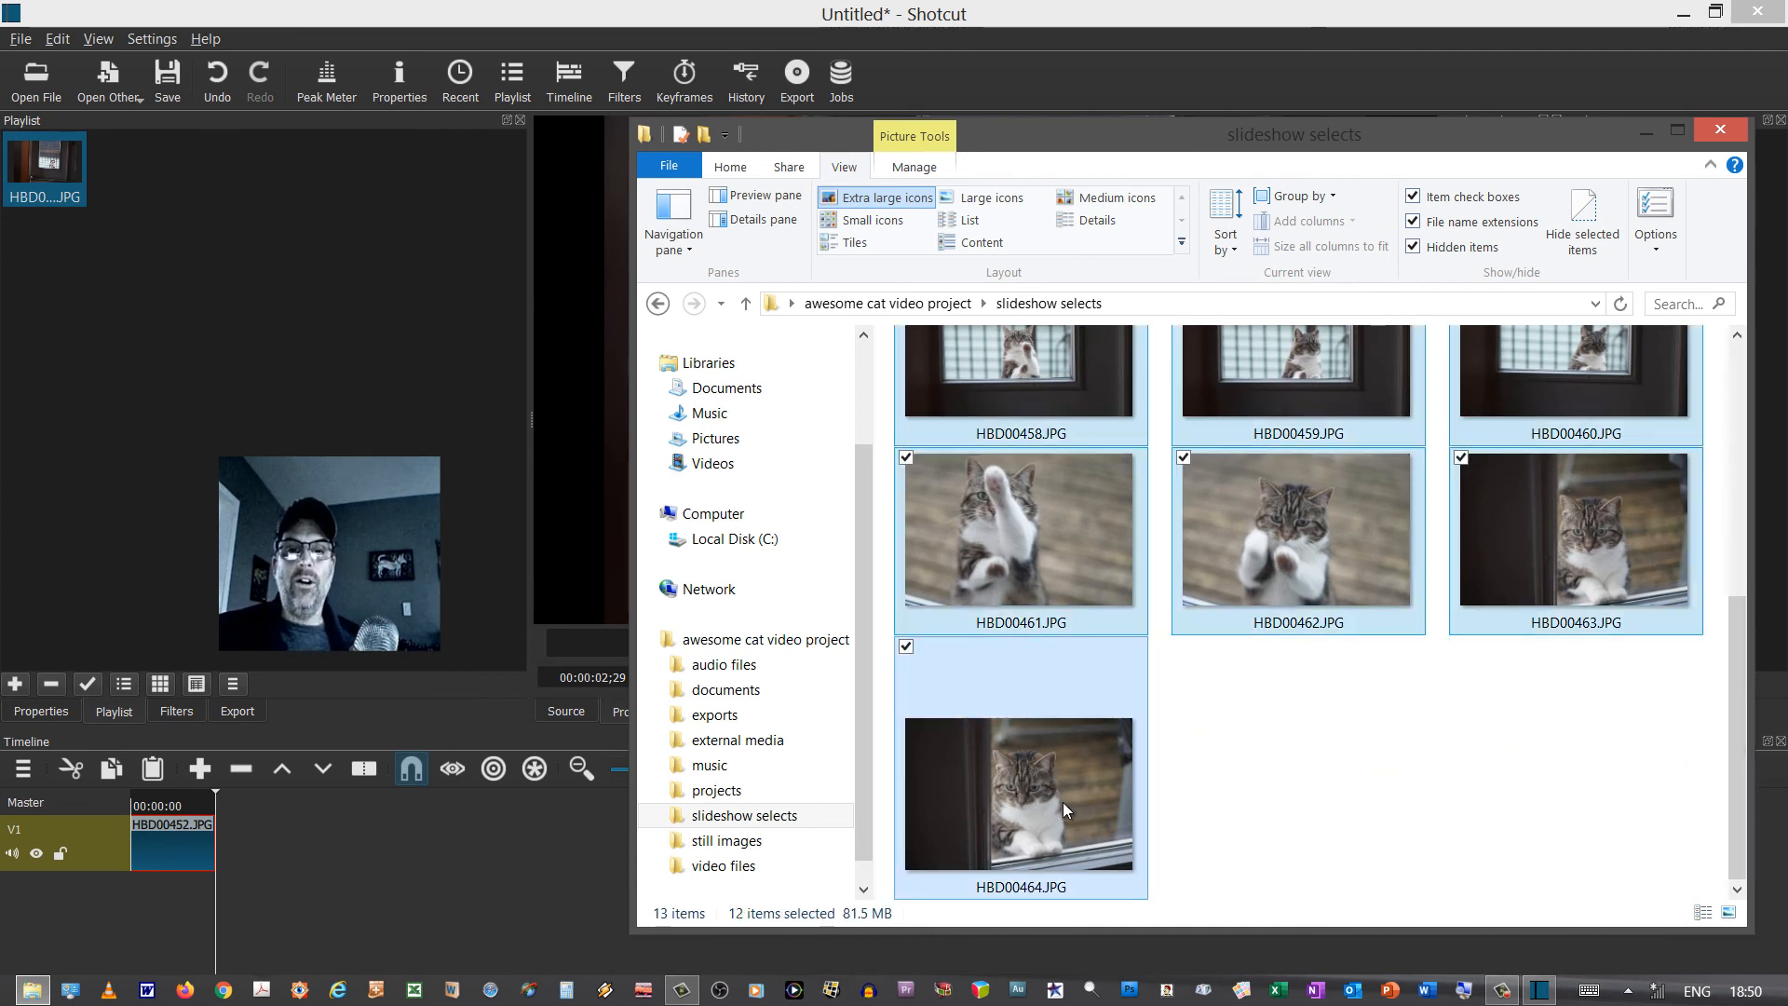
left_click_drag(1063, 802, 248, 399)
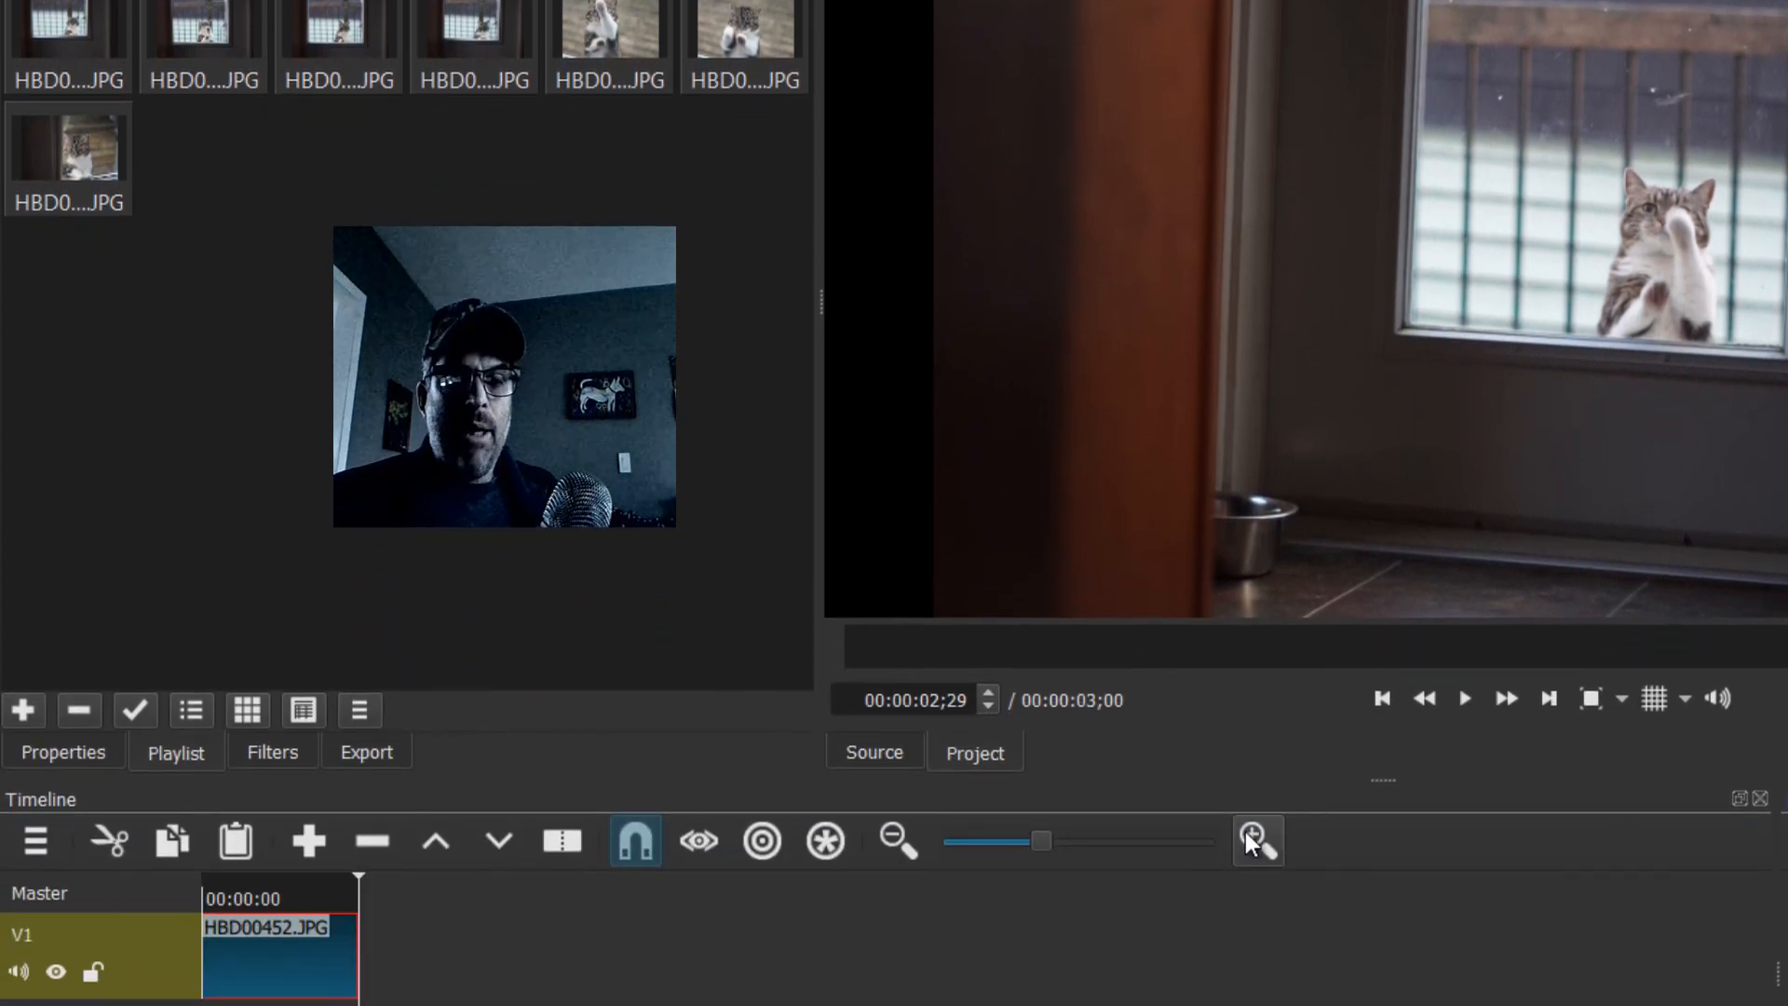
- Play the HBD00452.JPG clip on the enlarged timeline to check its length, then return the playhead to the start
left_click(1246, 832)
left_click(1246, 832)
left_click(1246, 832)
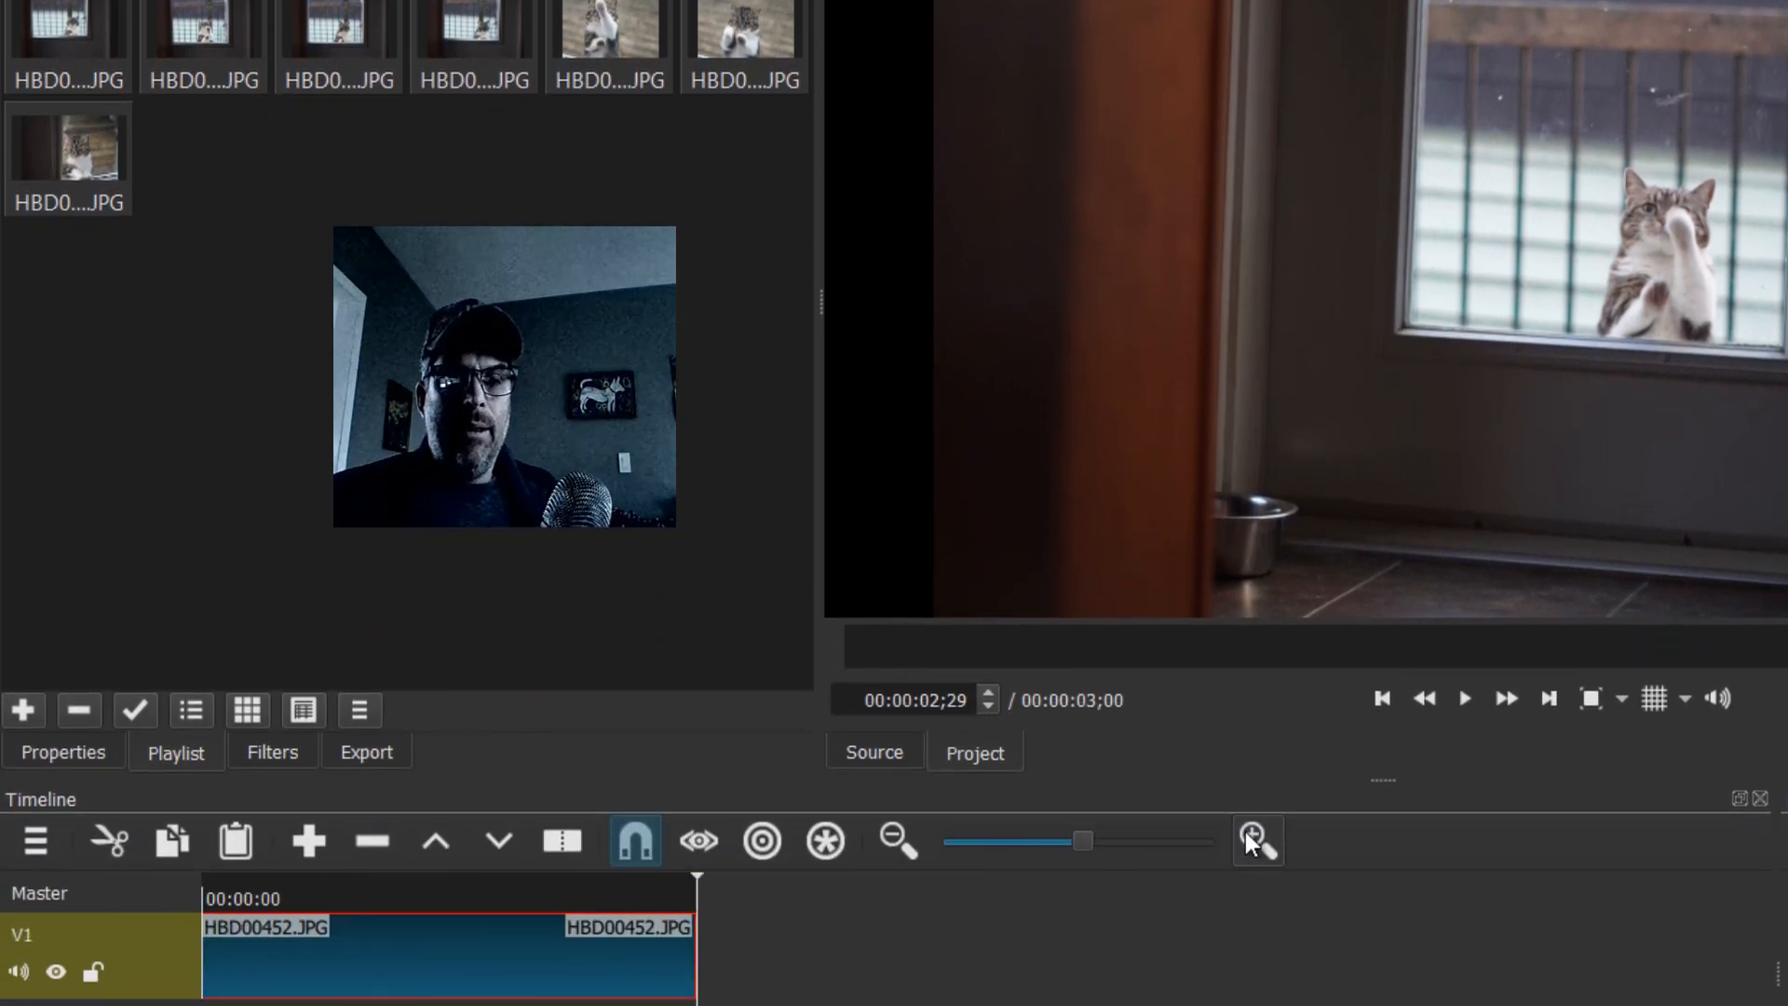
left_click(1247, 830)
left_click(1248, 832)
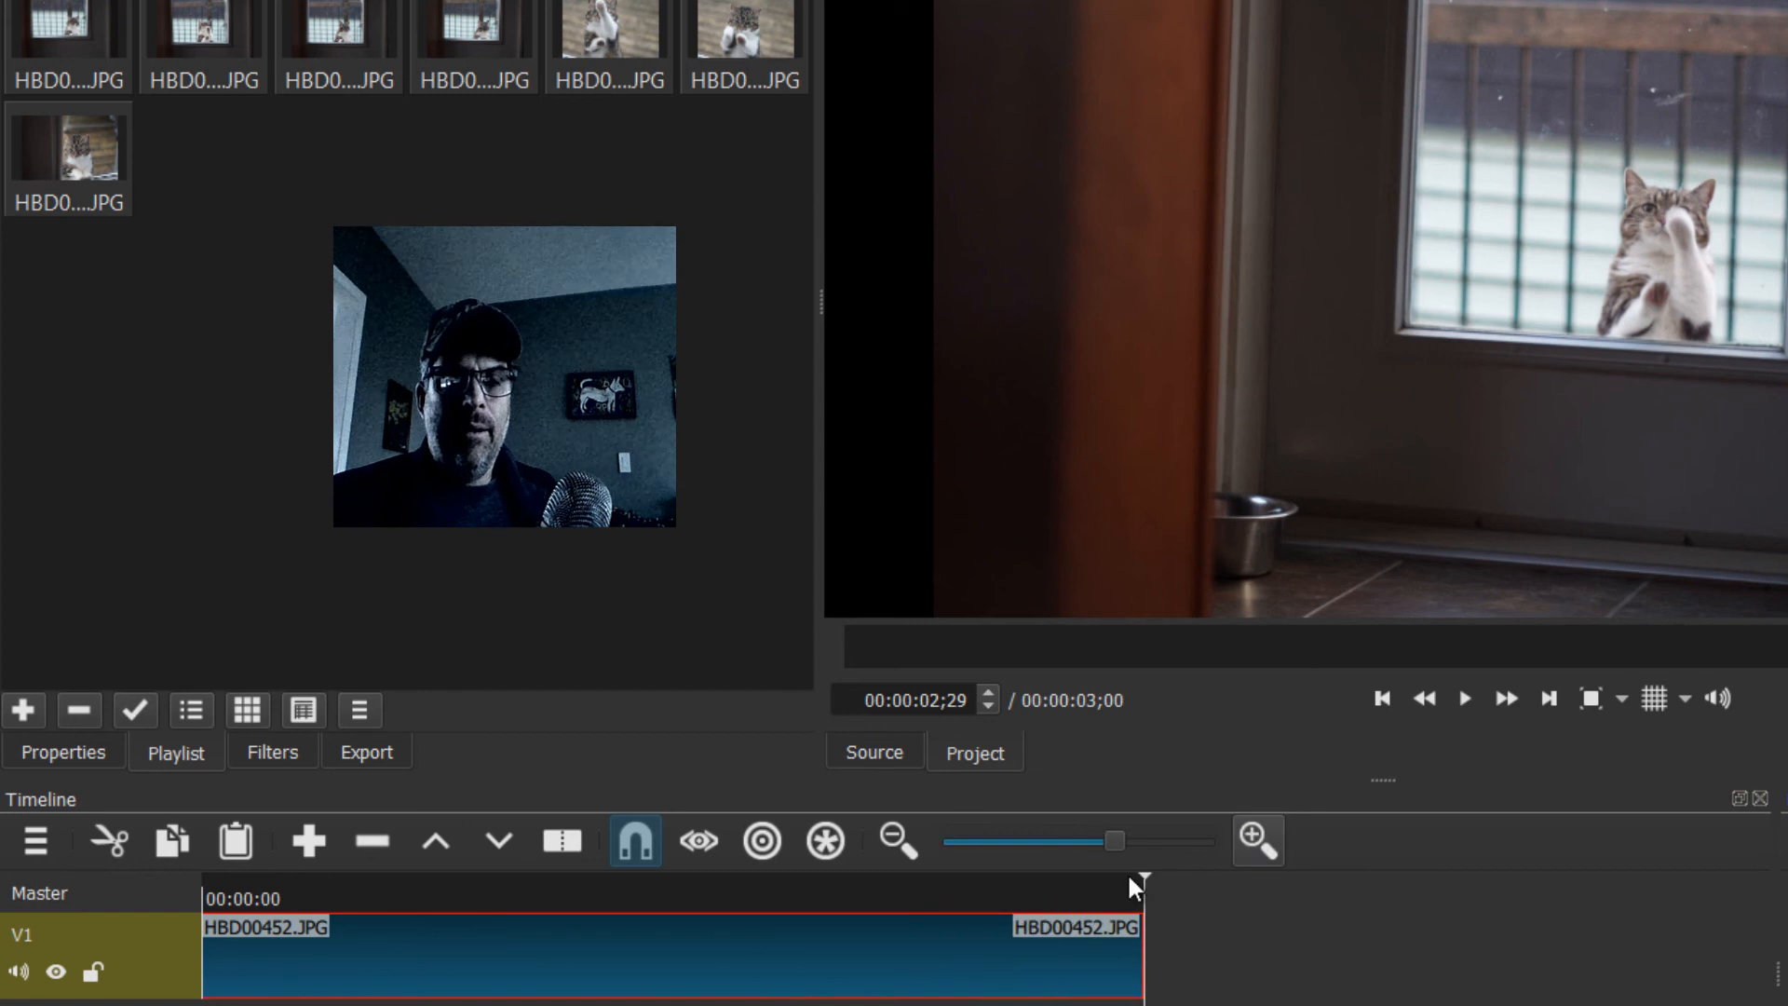
left_click(227, 891)
key("space")
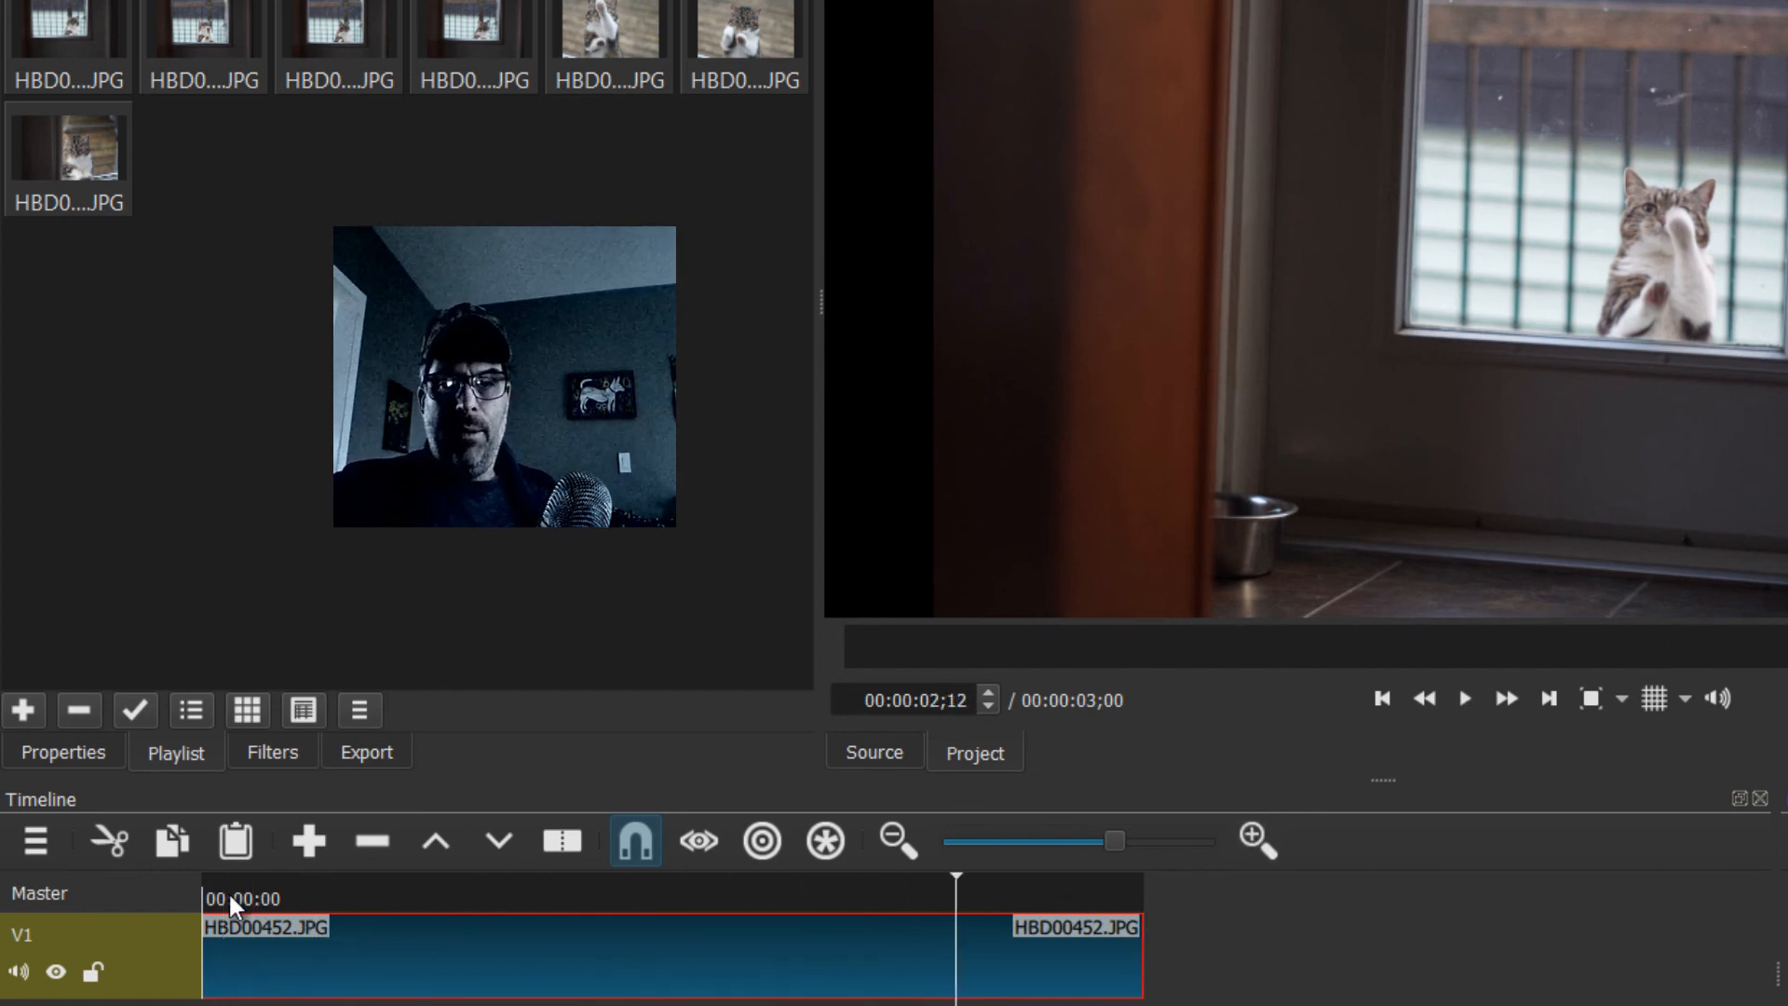
key("space")
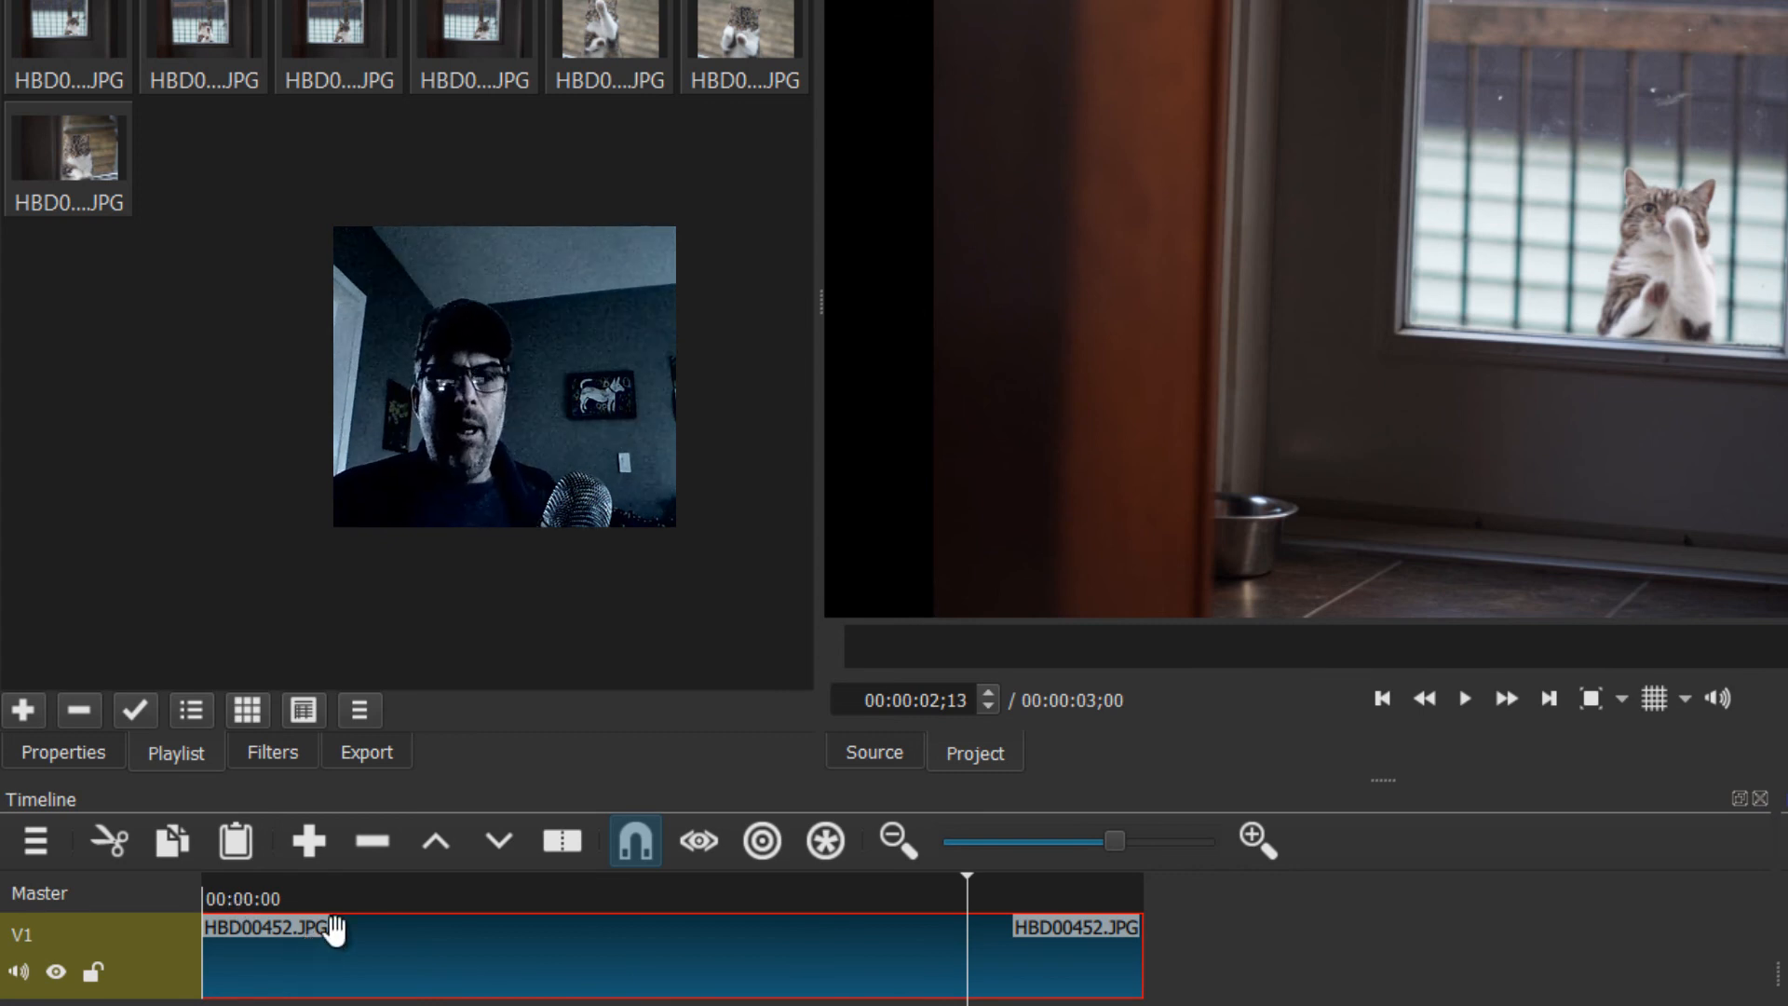
left_click(1397, 698)
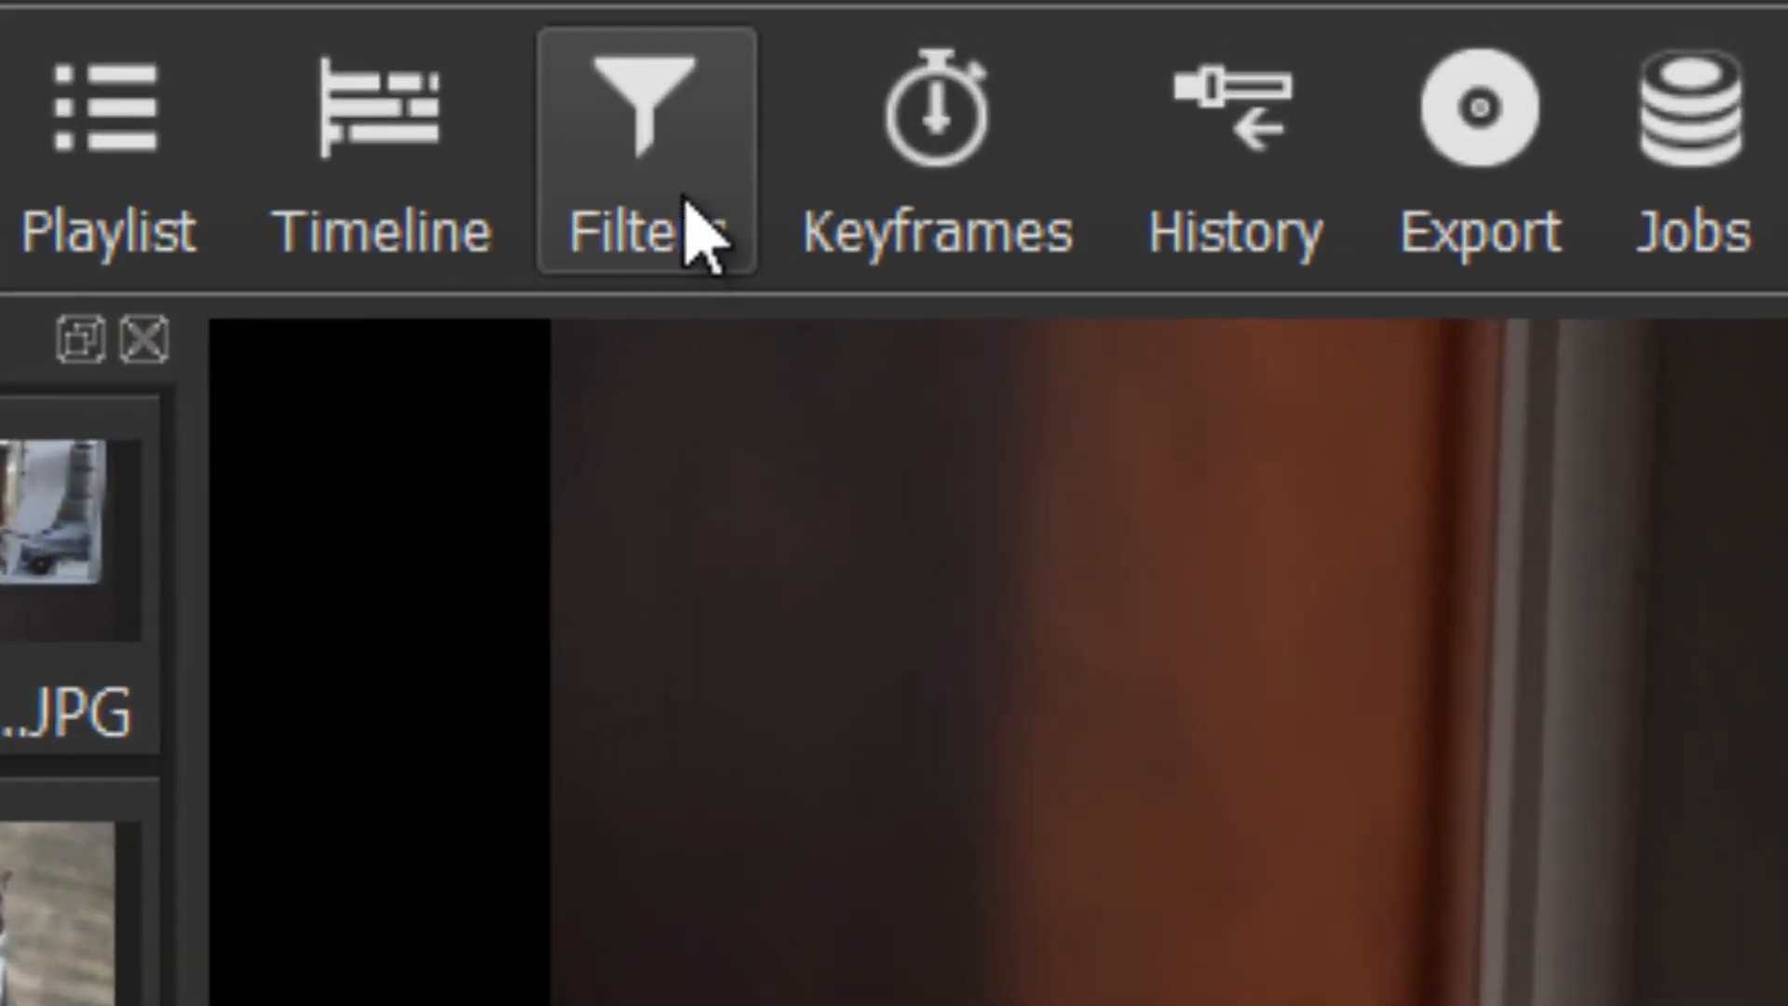
- Add a Fade In Video filter to the HBD00452.JPG clip and preview it, keeping the fade from black
left_click(782, 93)
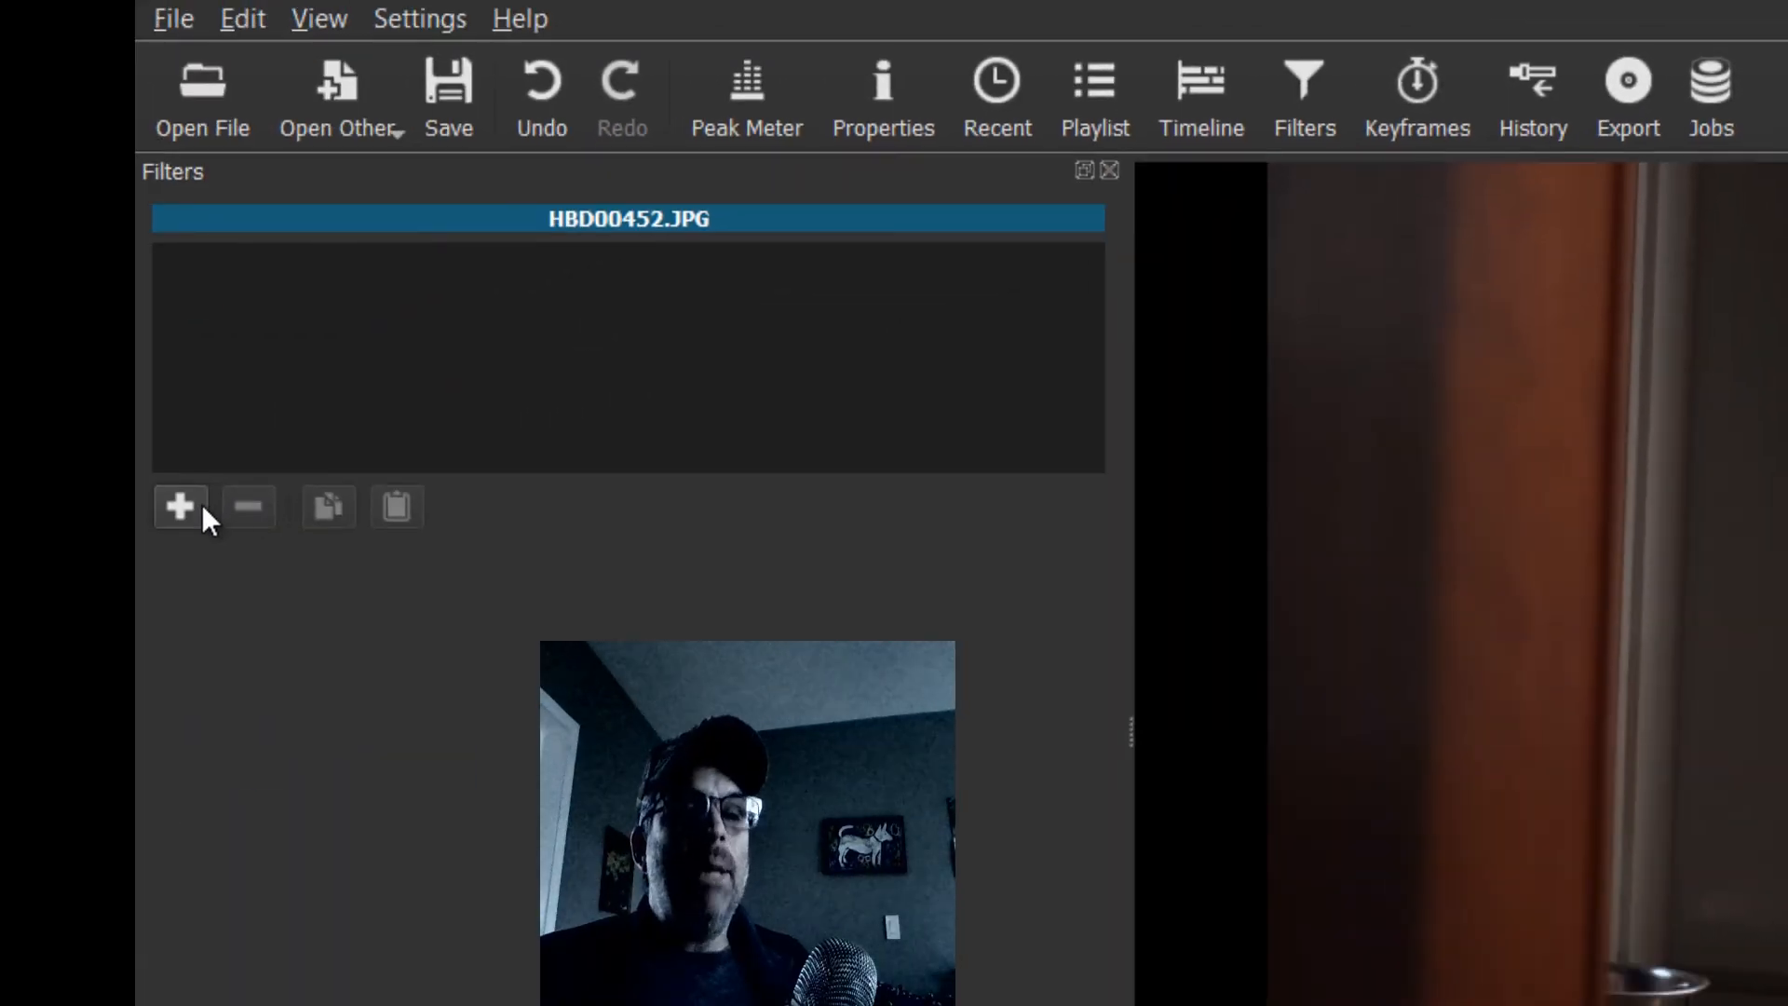
left_click(201, 505)
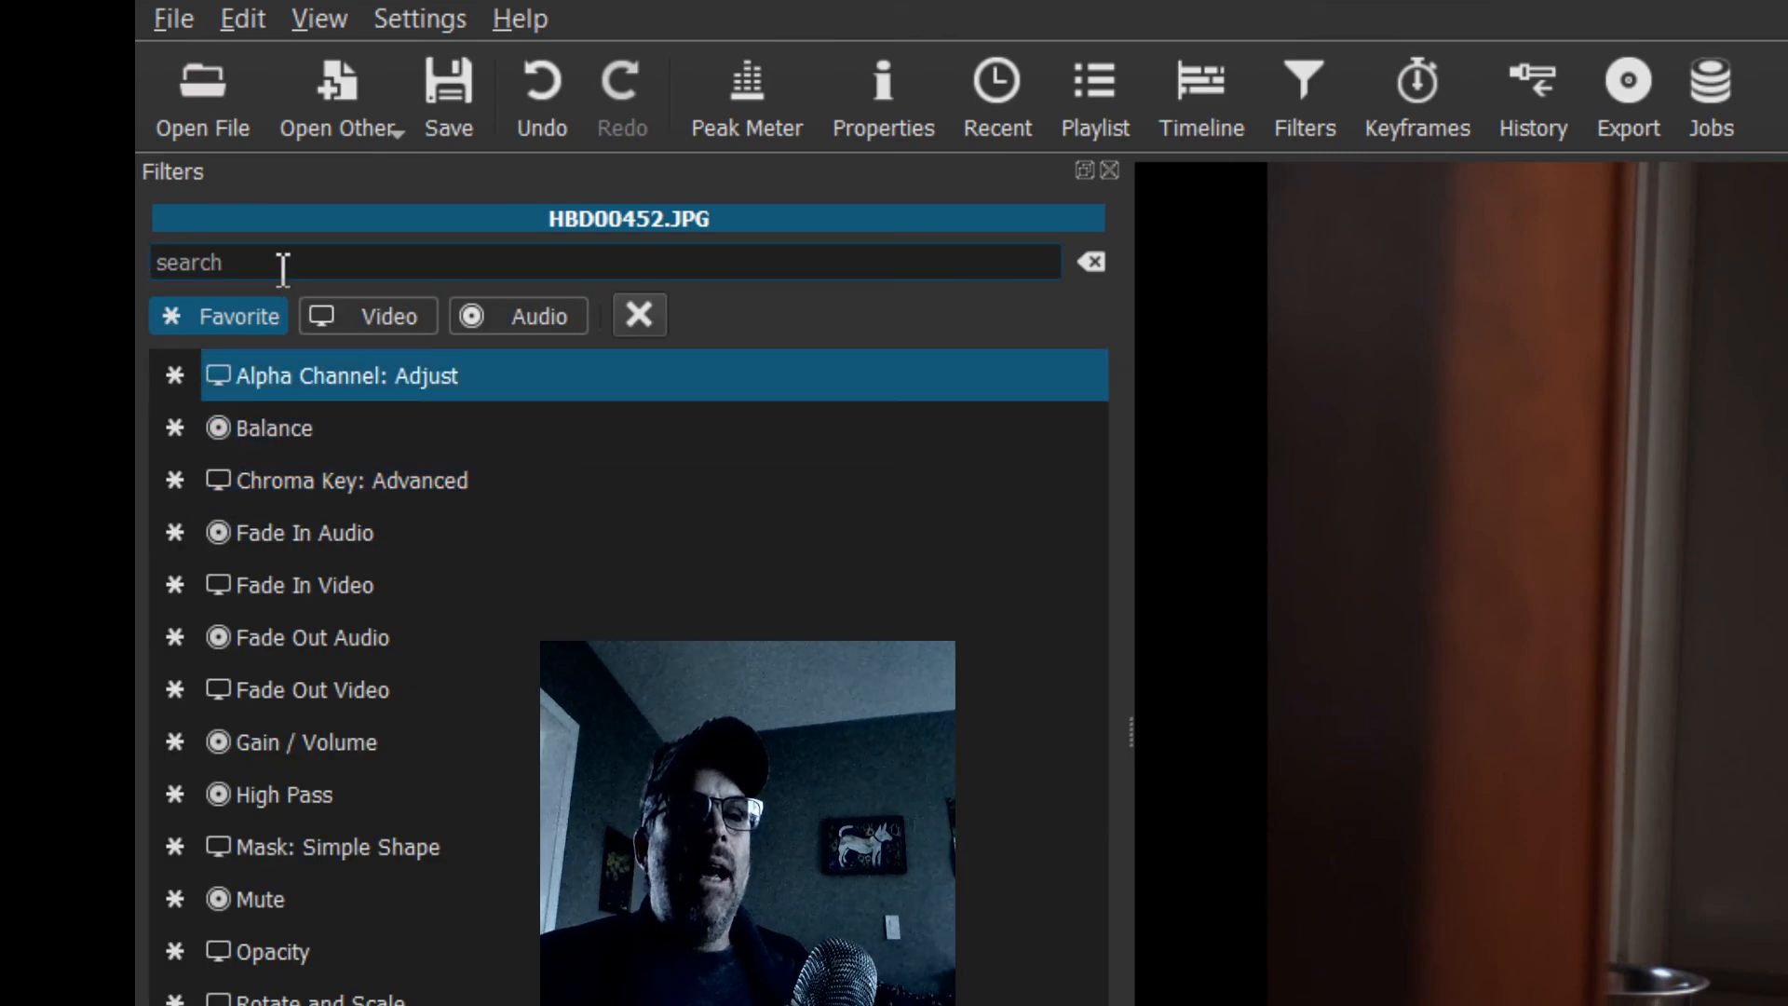
type("fad")
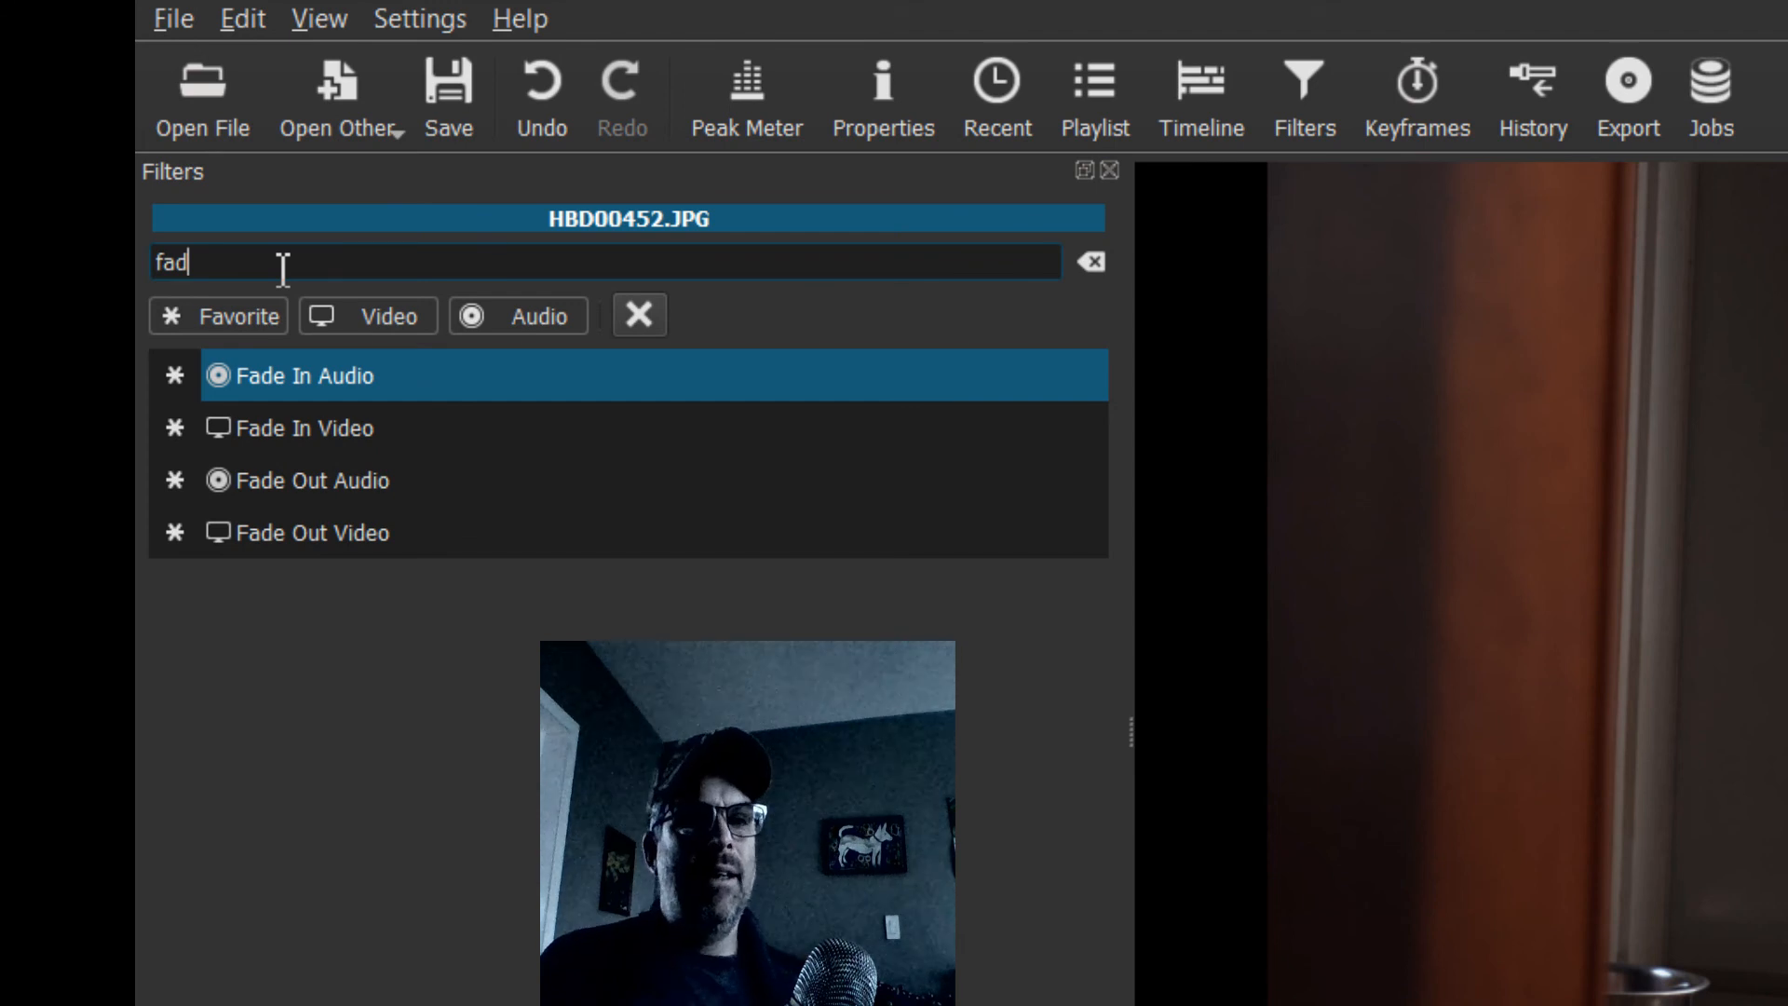
left_click(219, 421)
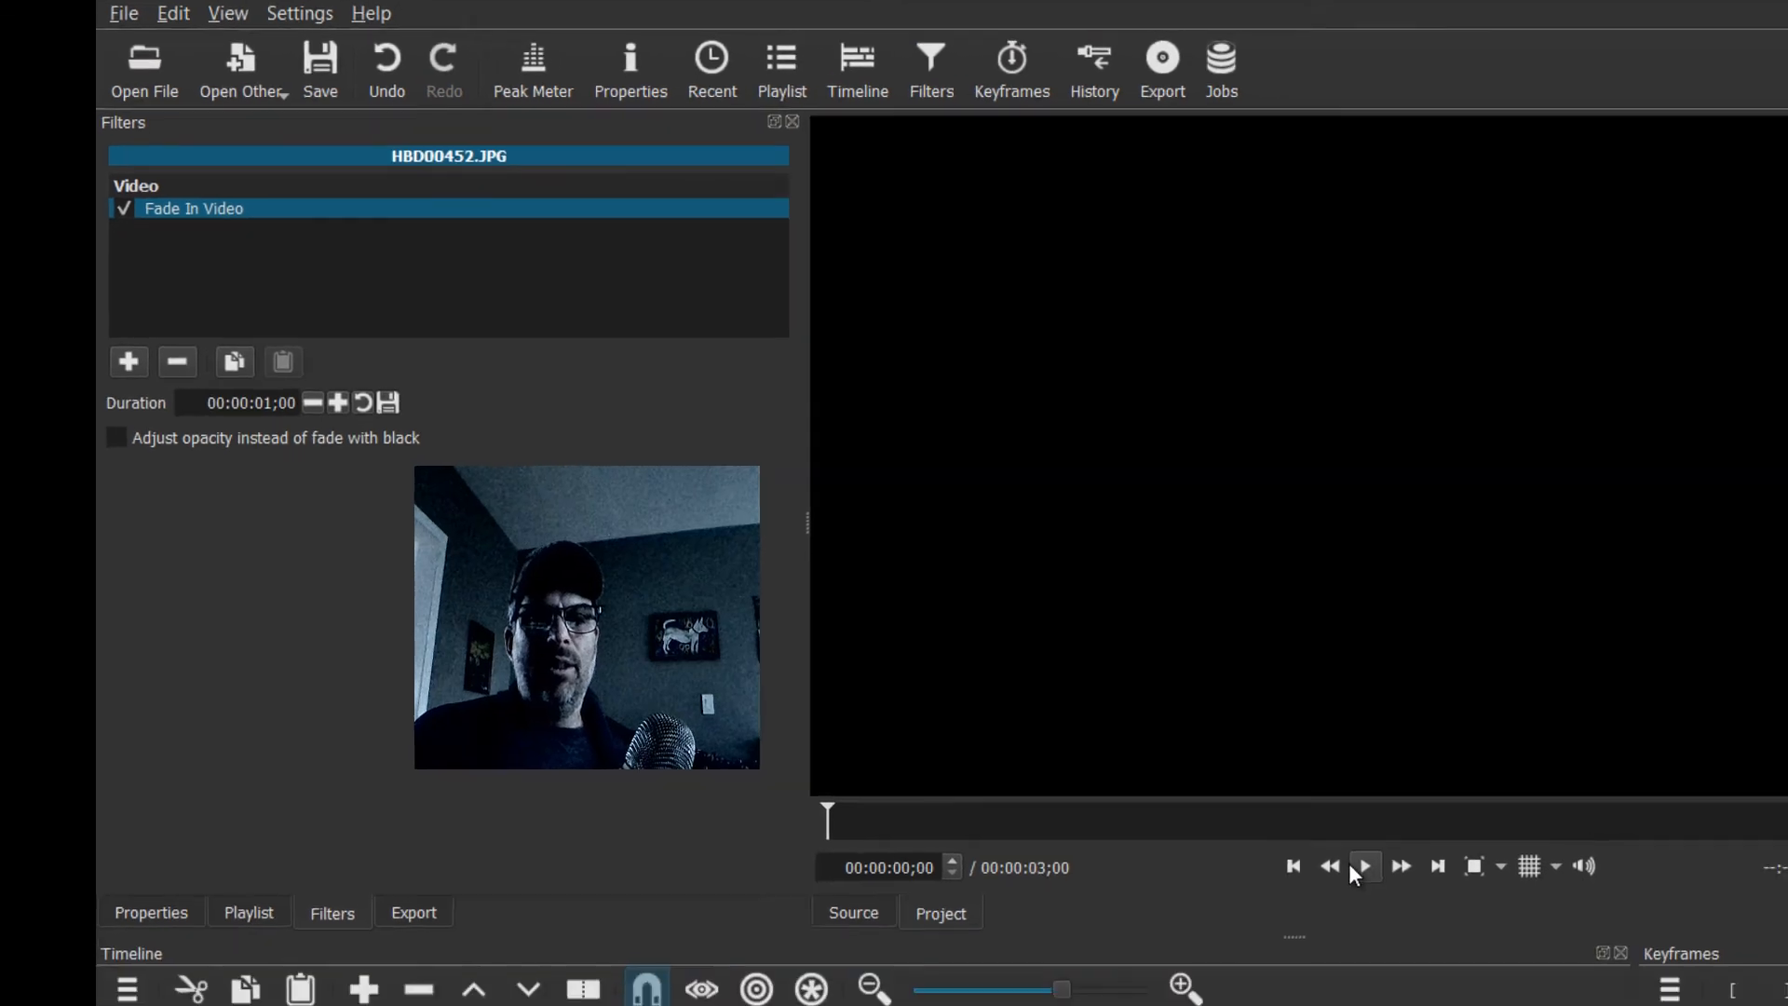
left_click(1355, 864)
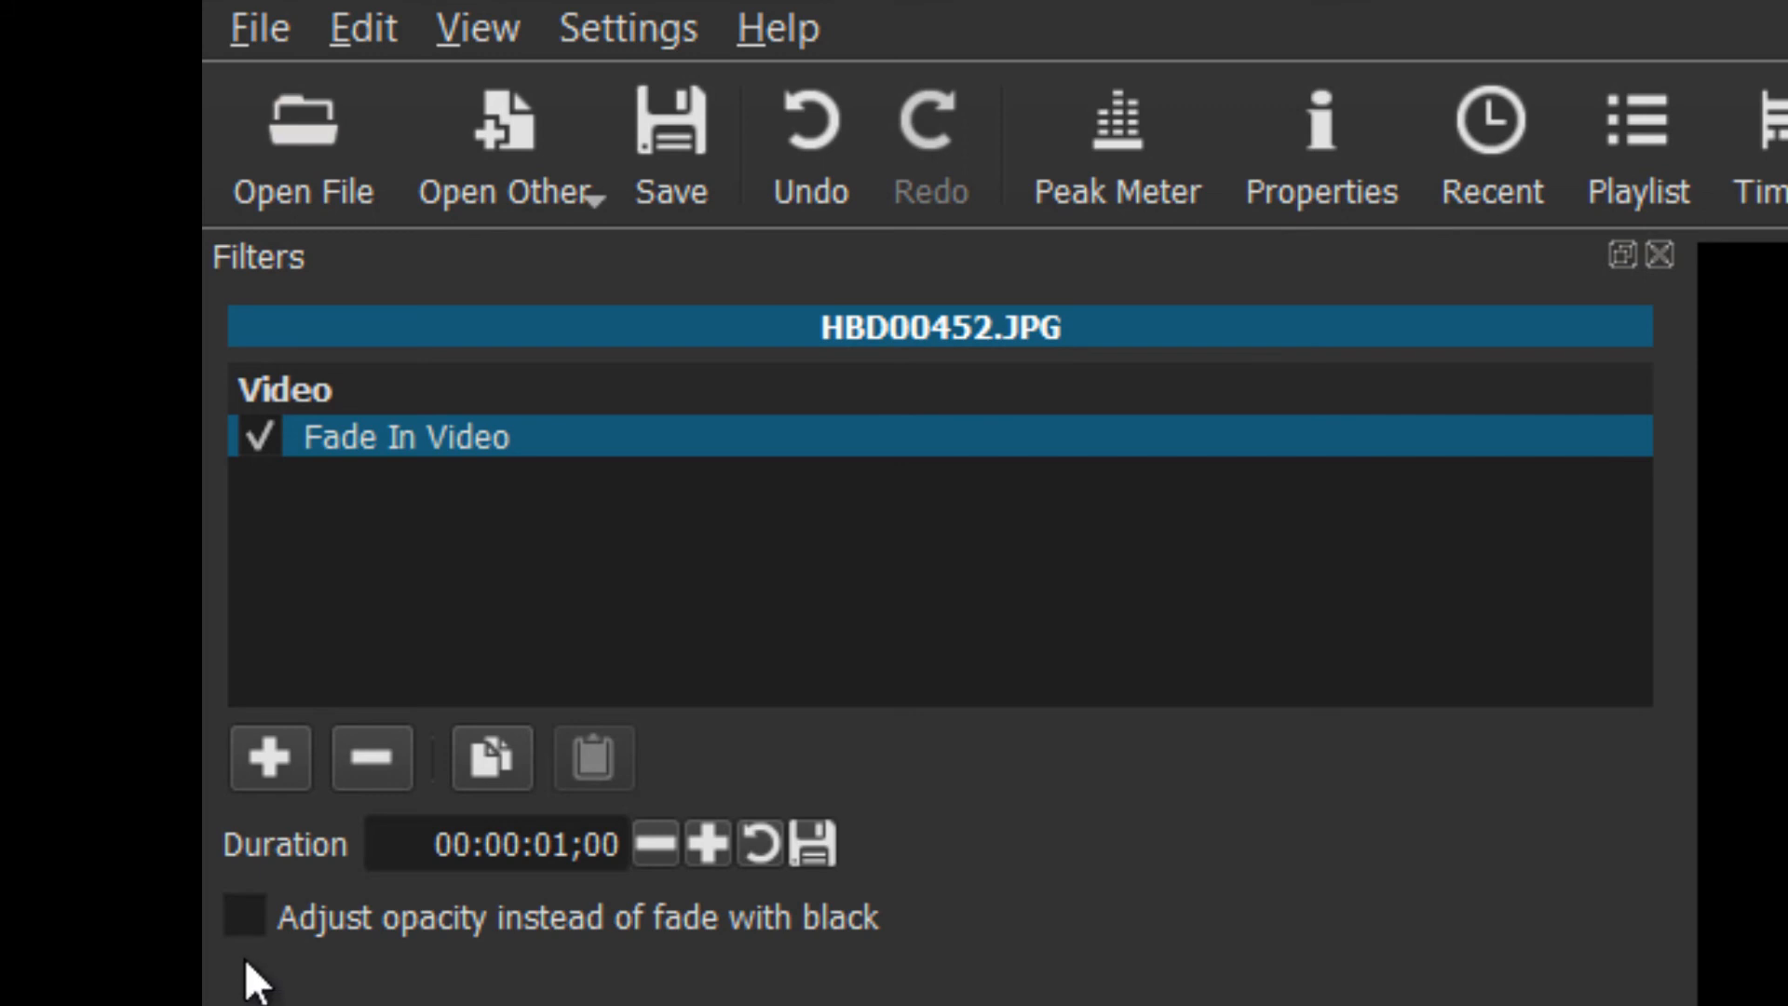
left_click(241, 922)
left_click(245, 918)
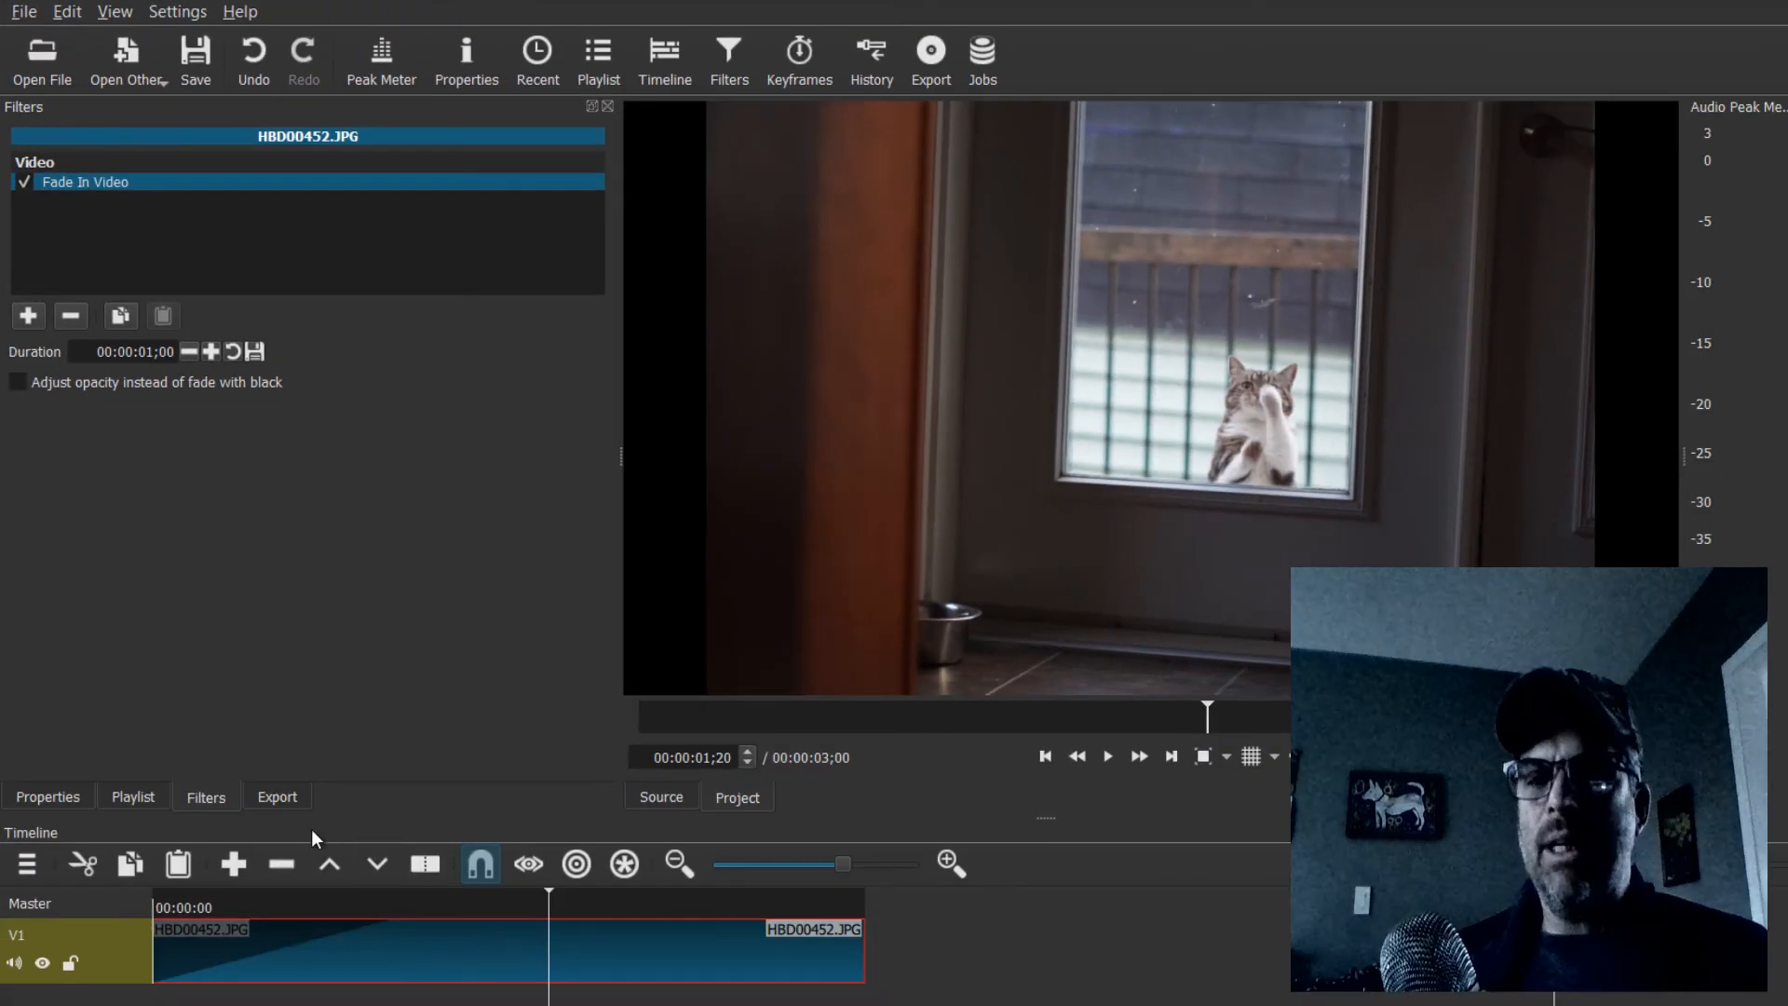
- Place all playlist images except HBD00452.JPG together on track V1, a short gap after the first clip
left_click(138, 797)
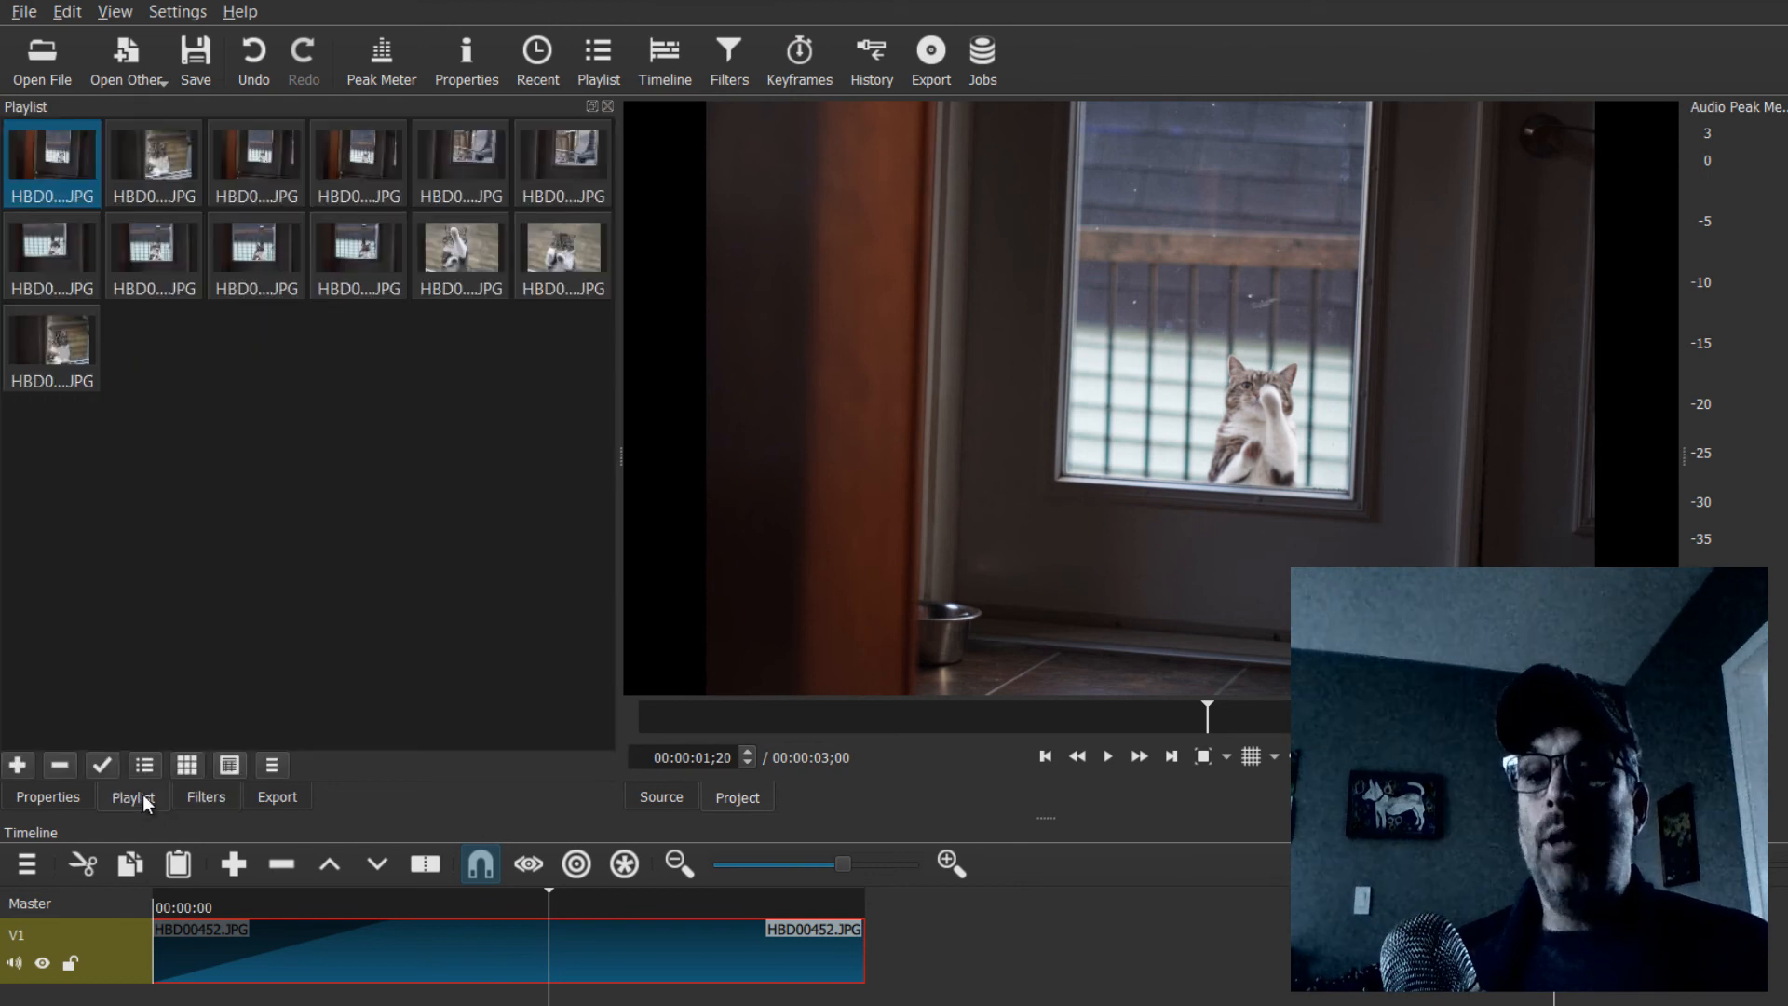
left_click(155, 158)
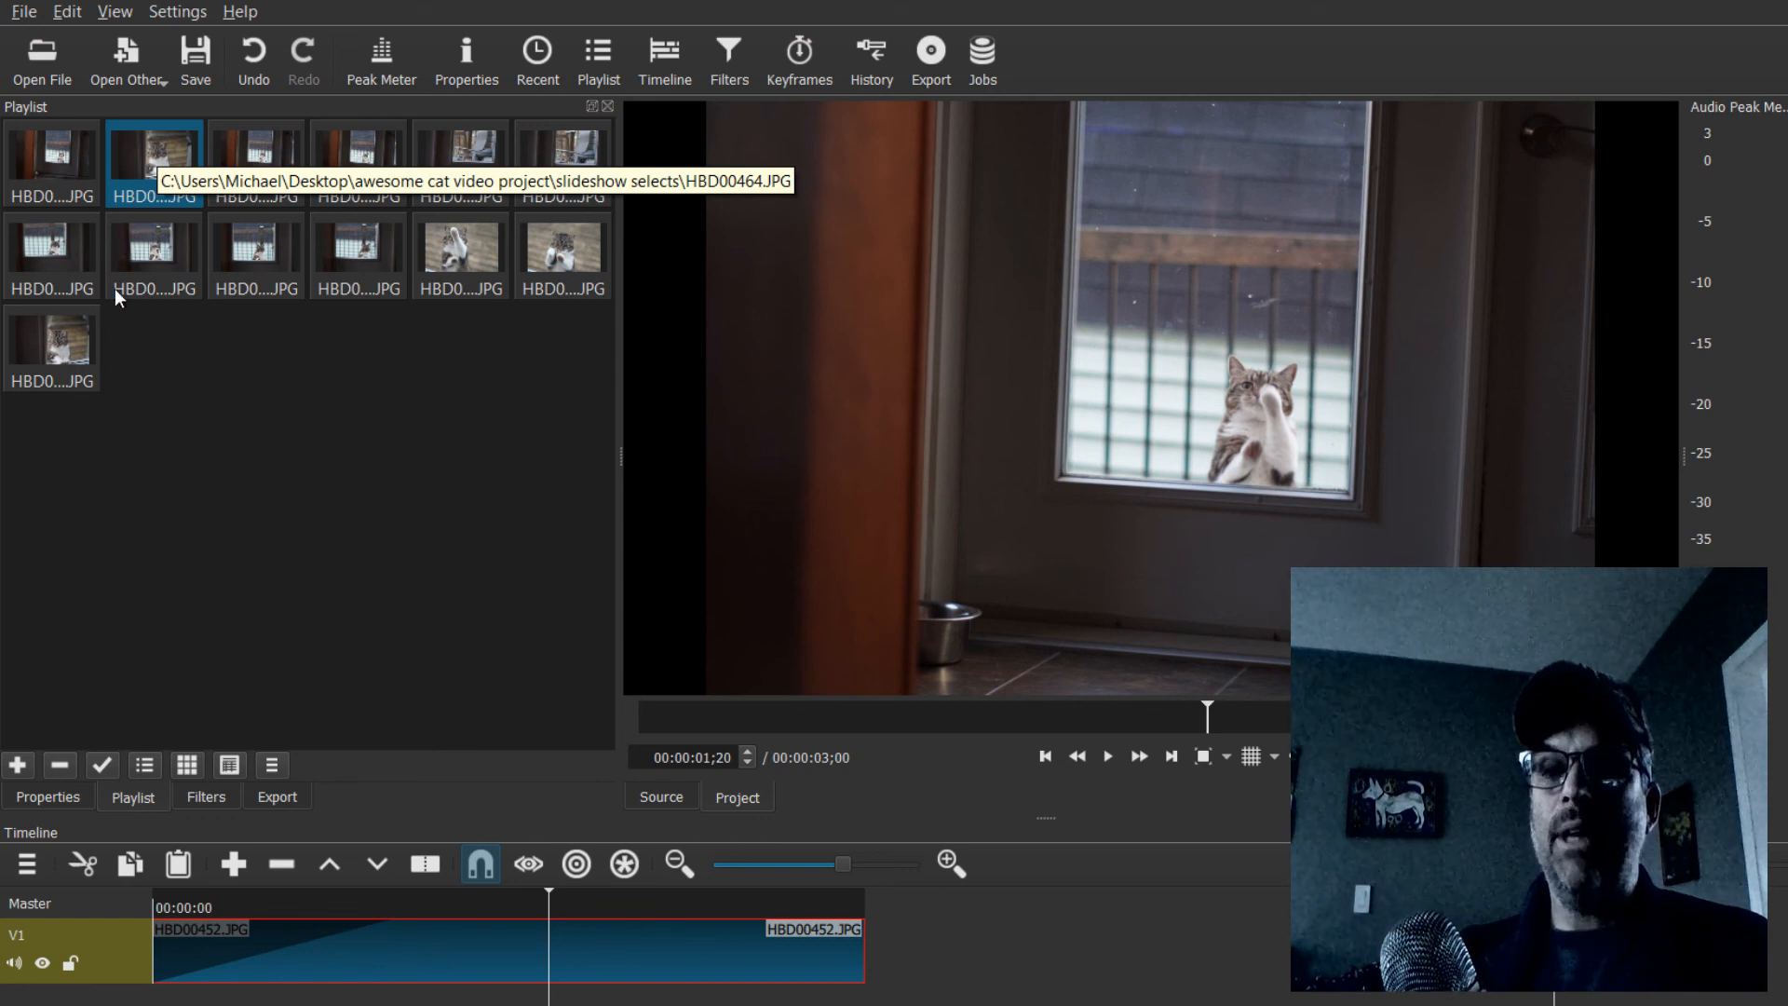
left_click(53, 352, "shift")
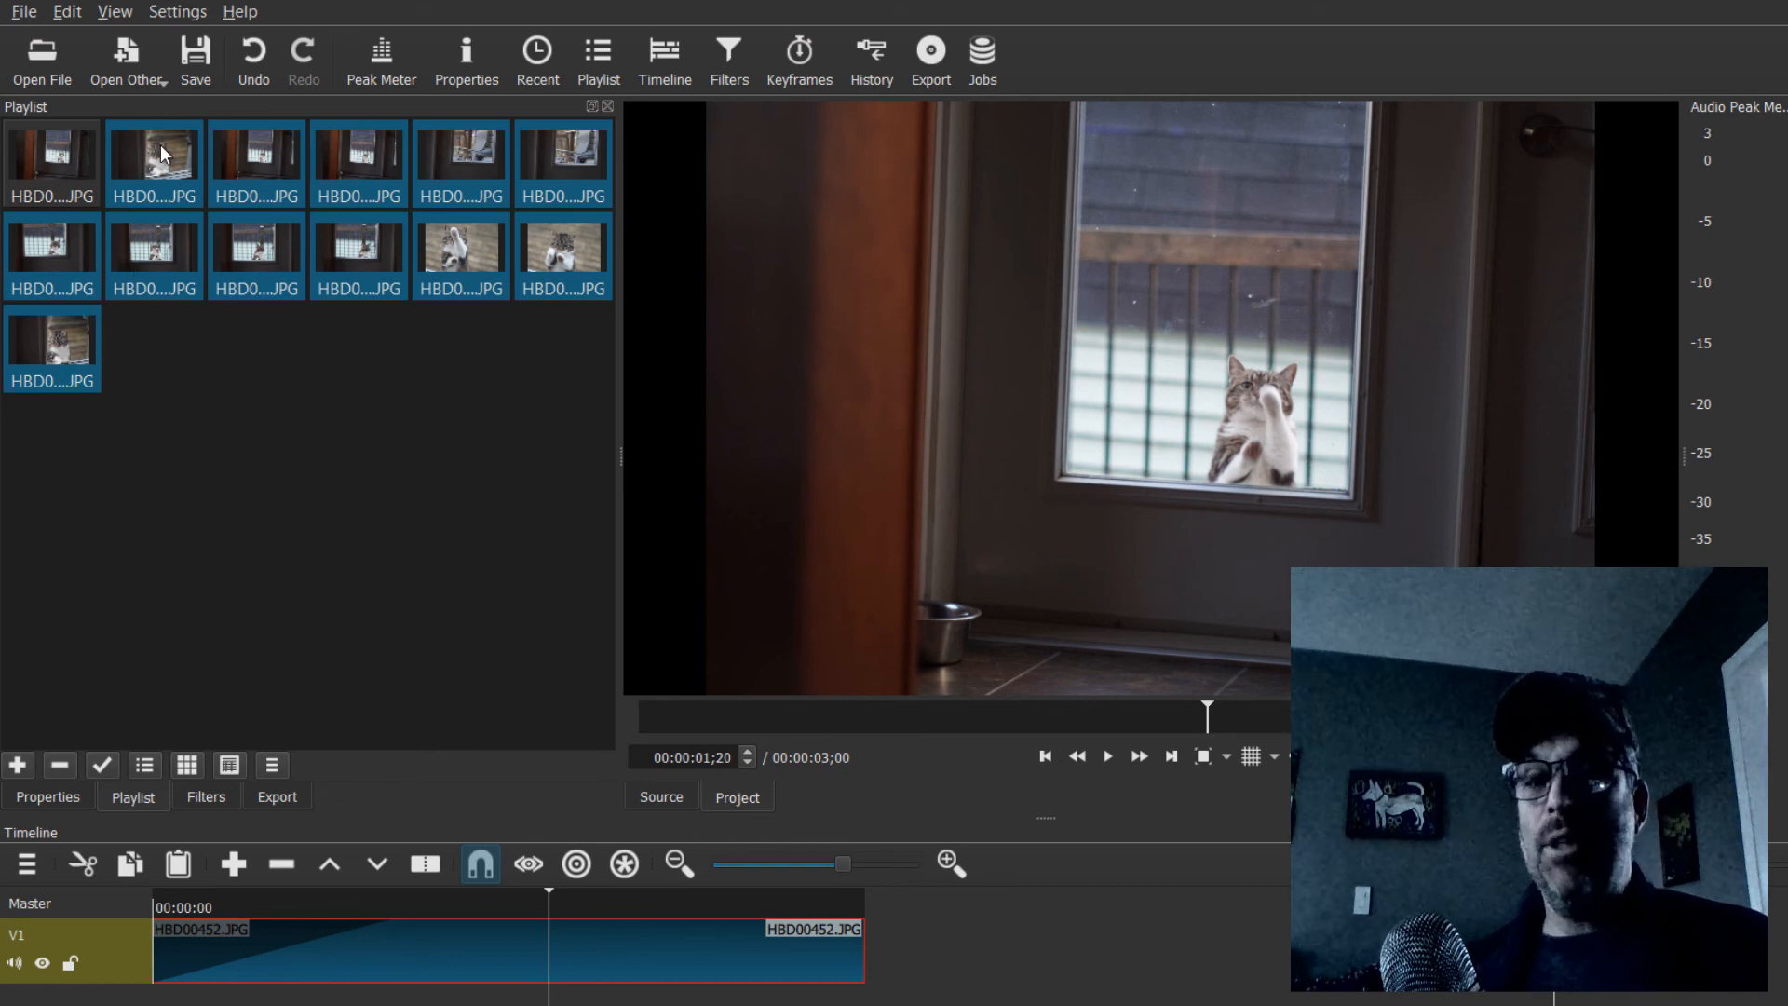
left_click_drag(161, 149, 987, 958)
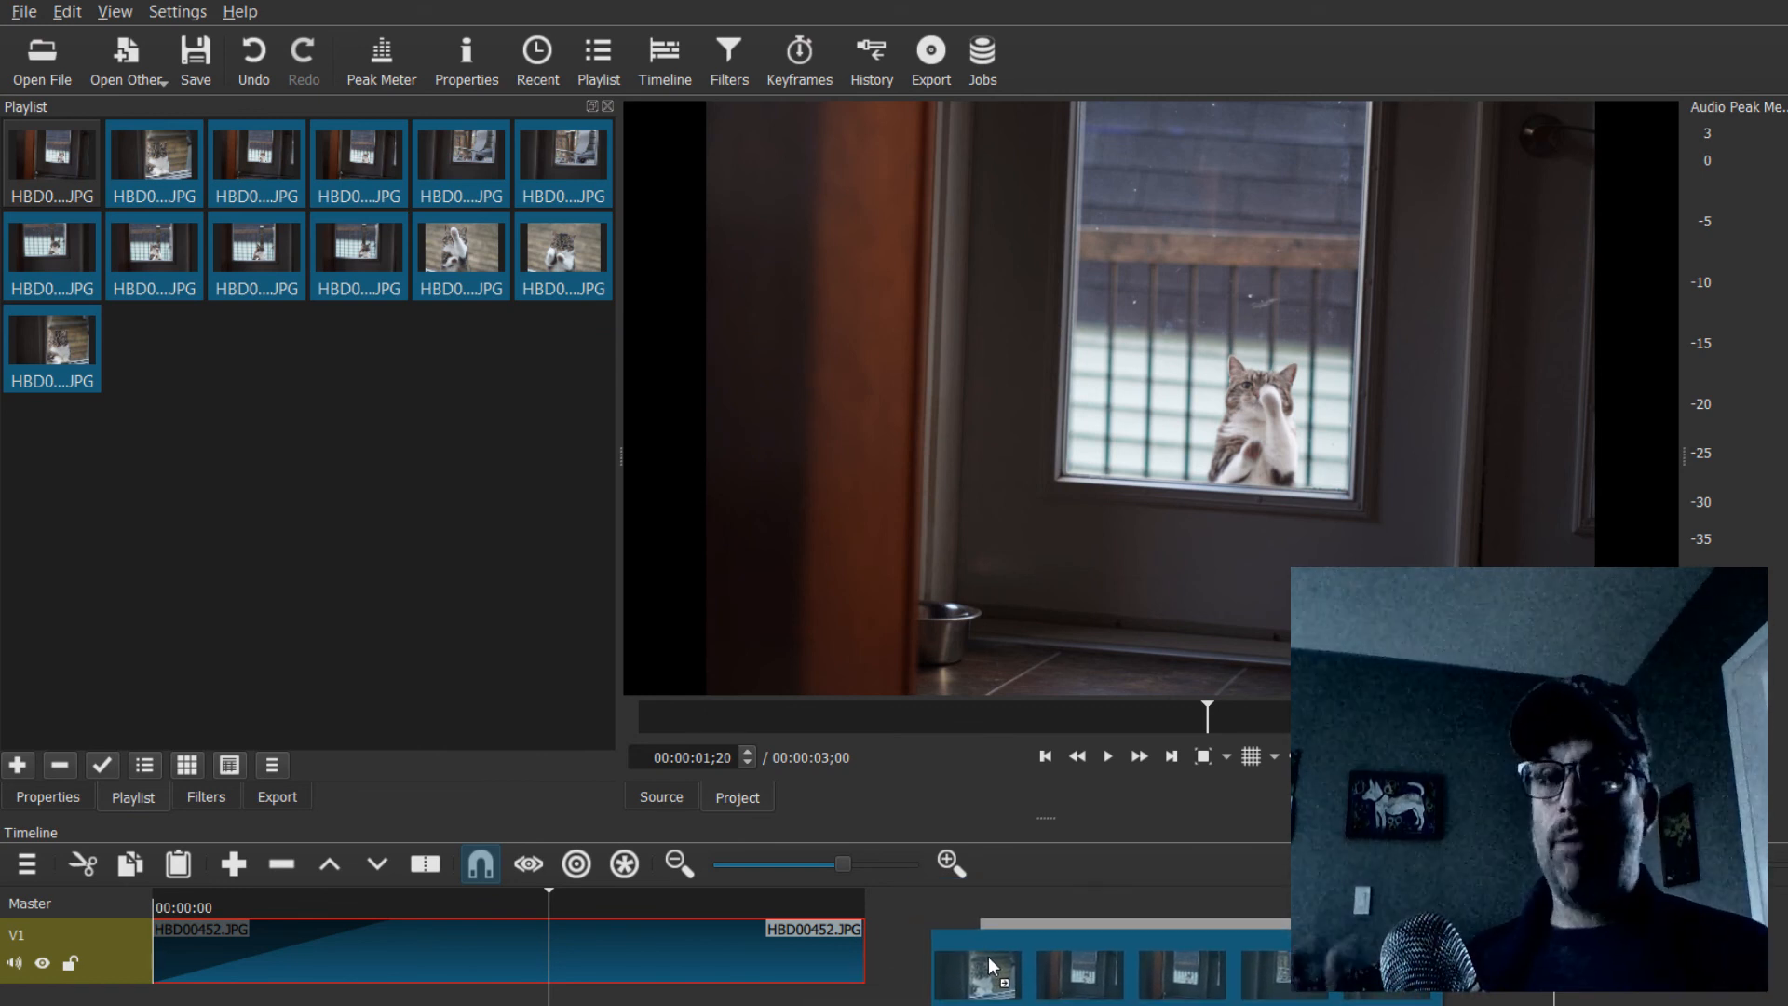
left_click_drag(988, 957, 988, 957)
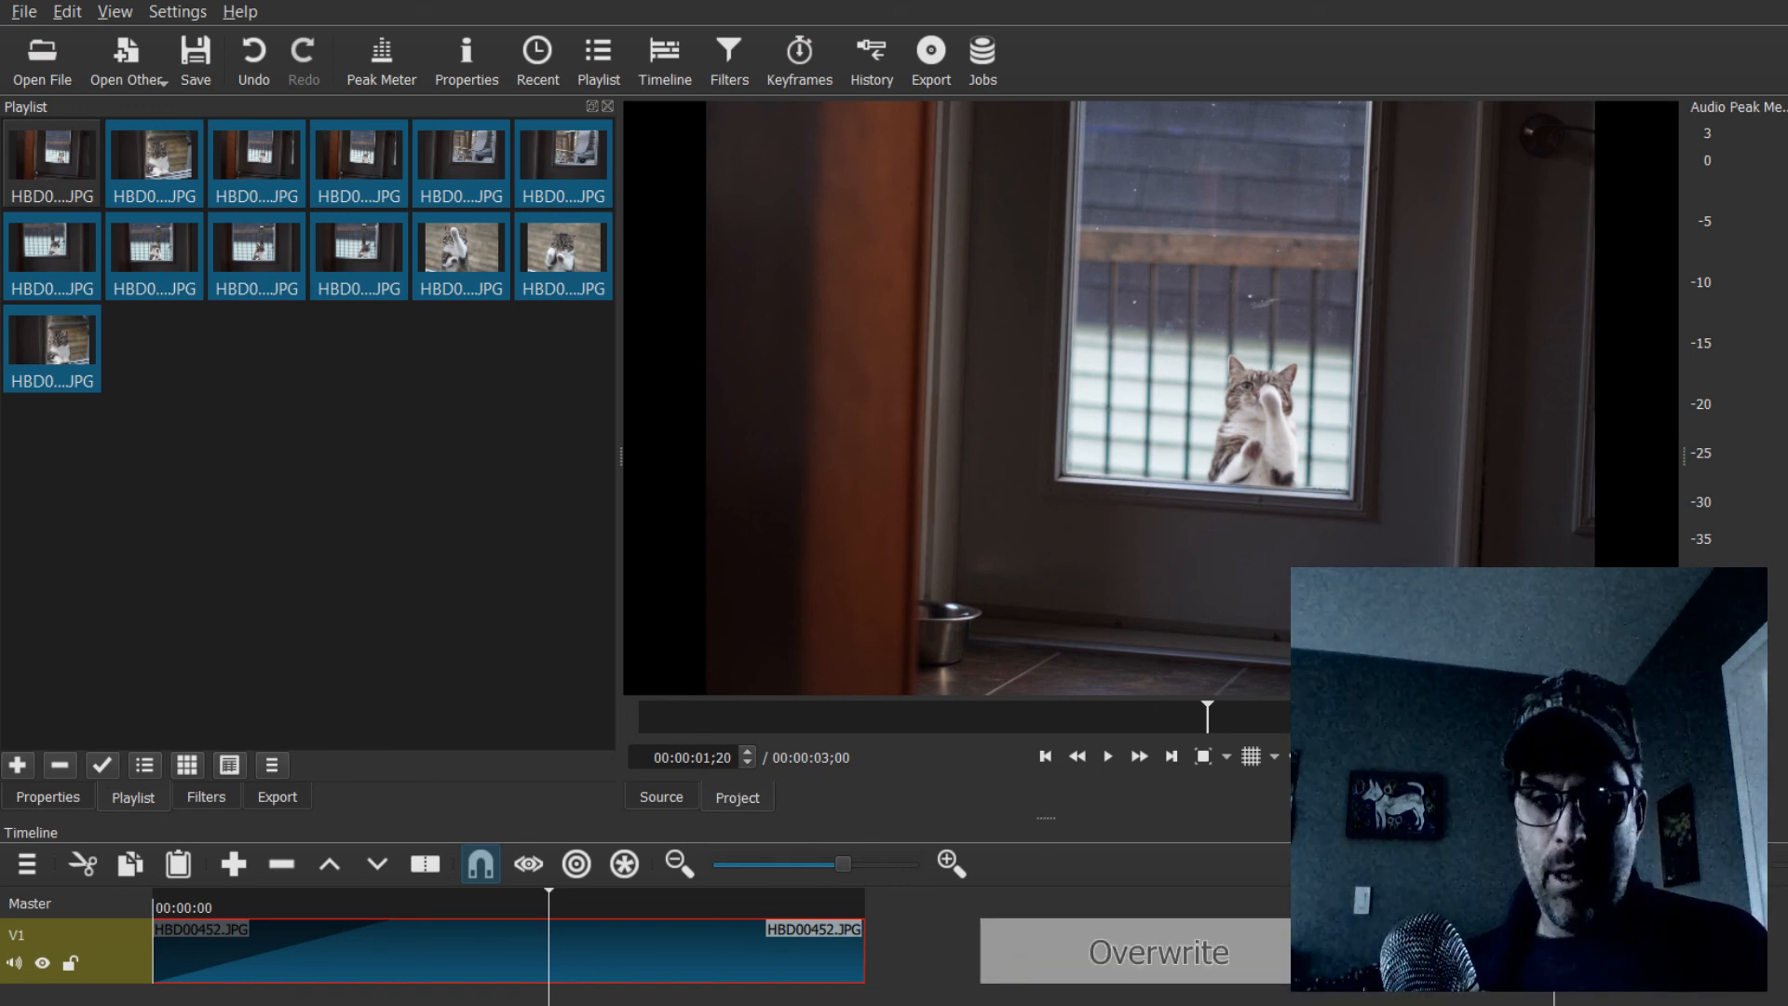
left_click_drag(988, 958, 988, 957)
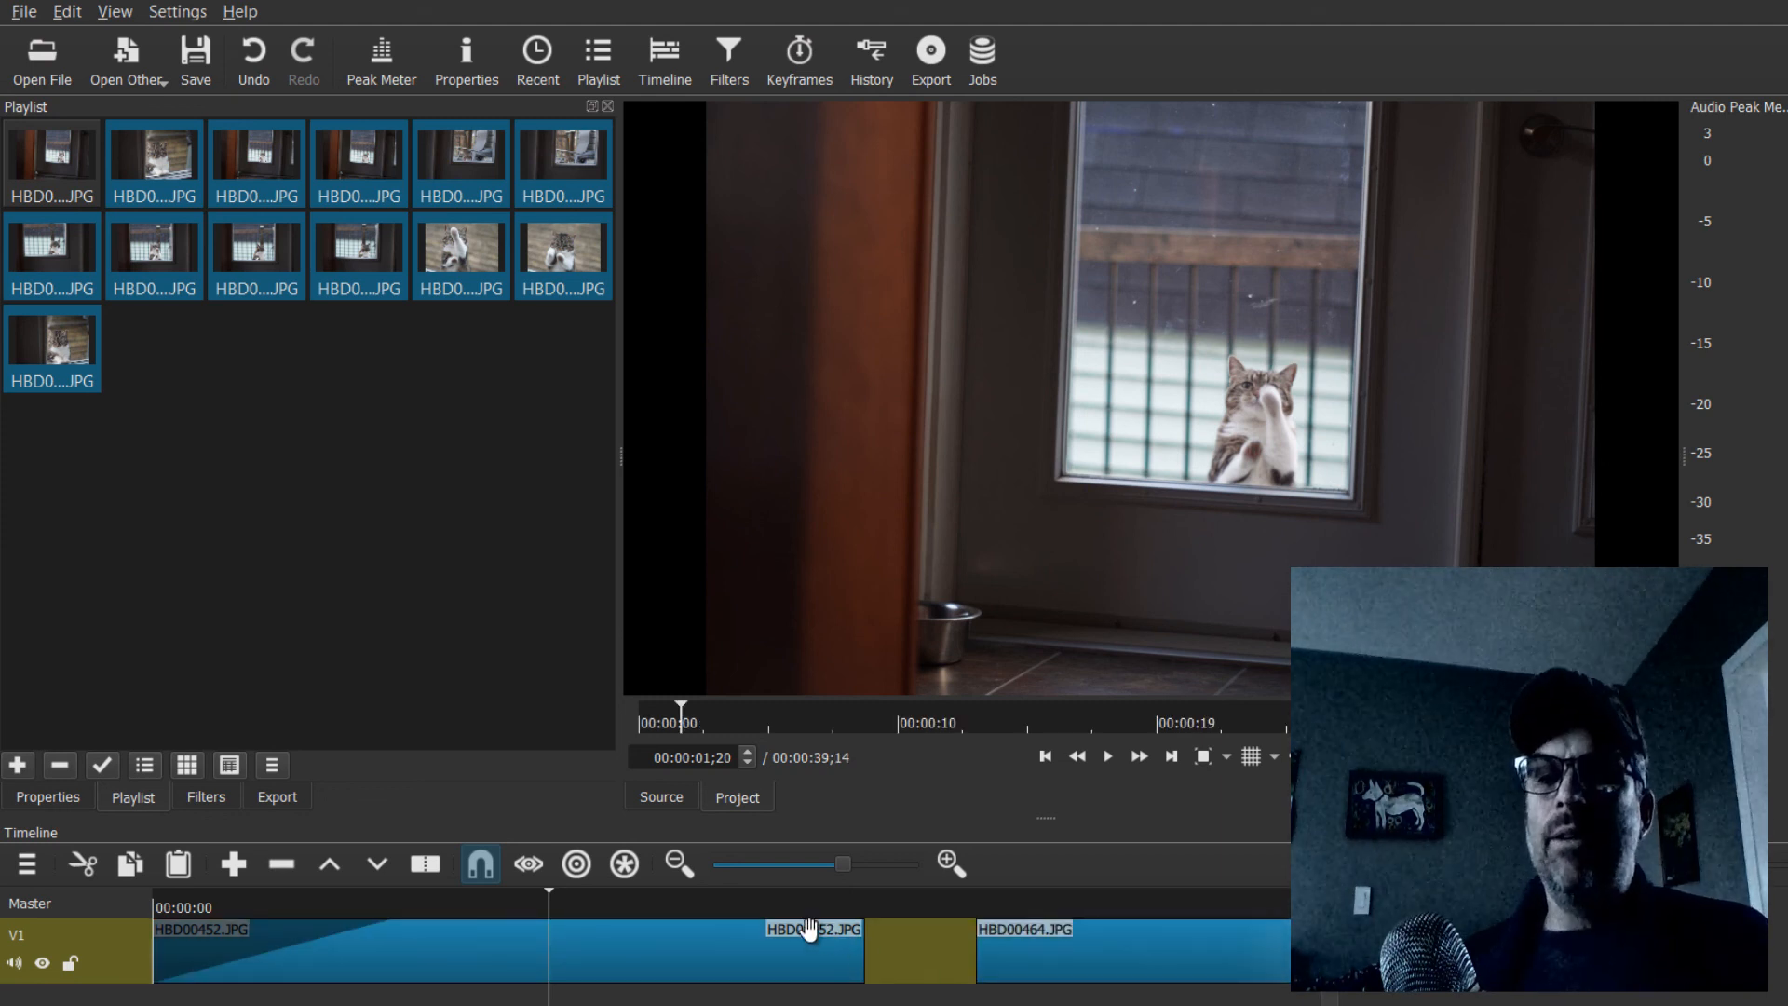
- Remove the gap between the HBD00452.JPG and HBD00464.JPG clips on track V1
left_click(686, 870)
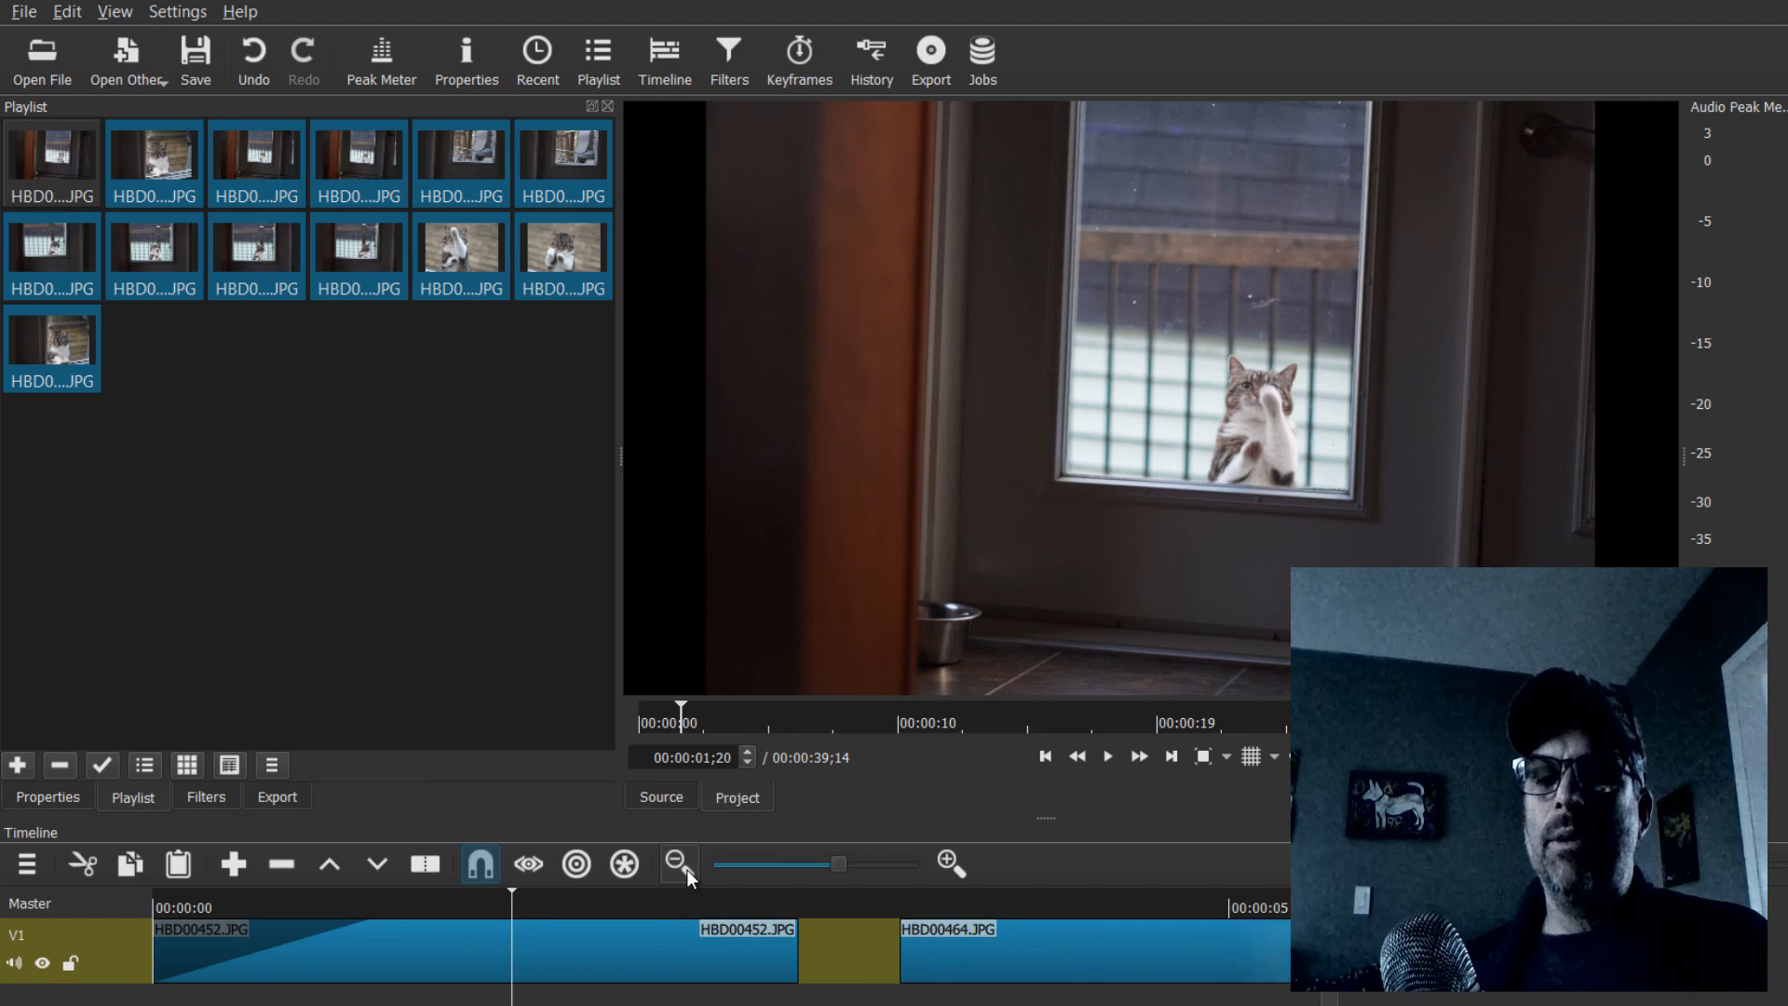
left_click(686, 871)
left_click(687, 871)
left_click(685, 869)
left_click(685, 869)
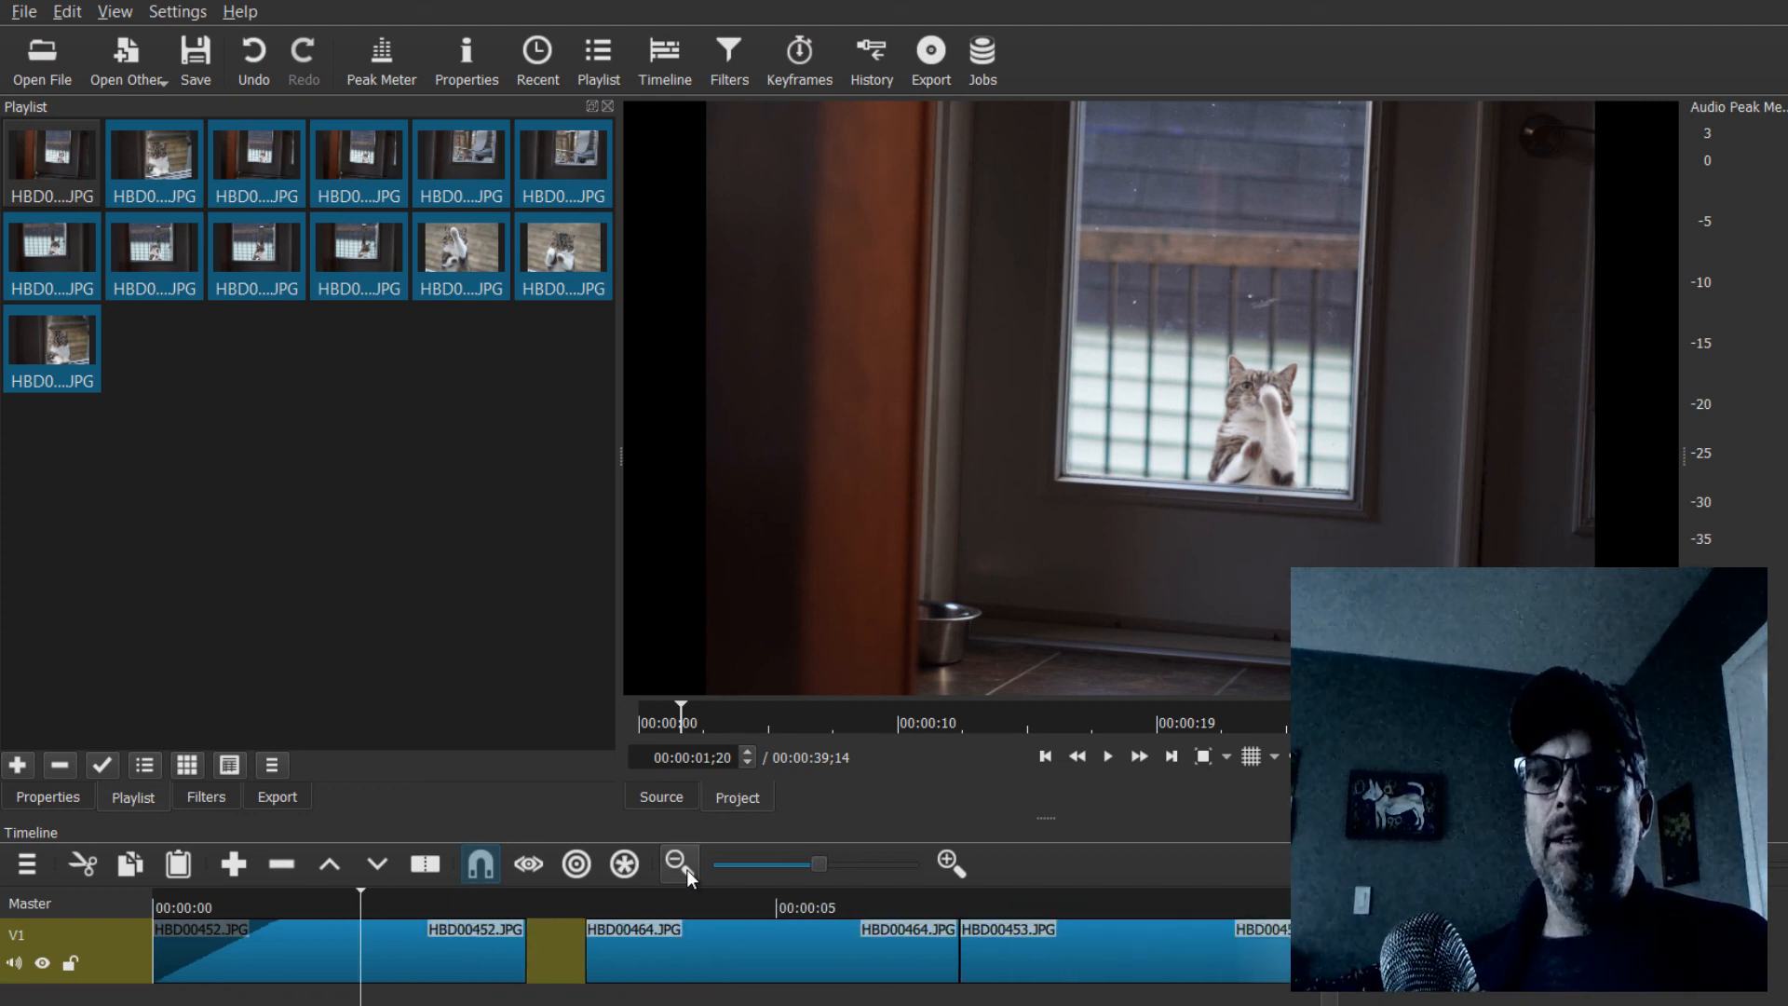
left_click(686, 868)
left_click(686, 869)
left_click(685, 868)
left_click(685, 869)
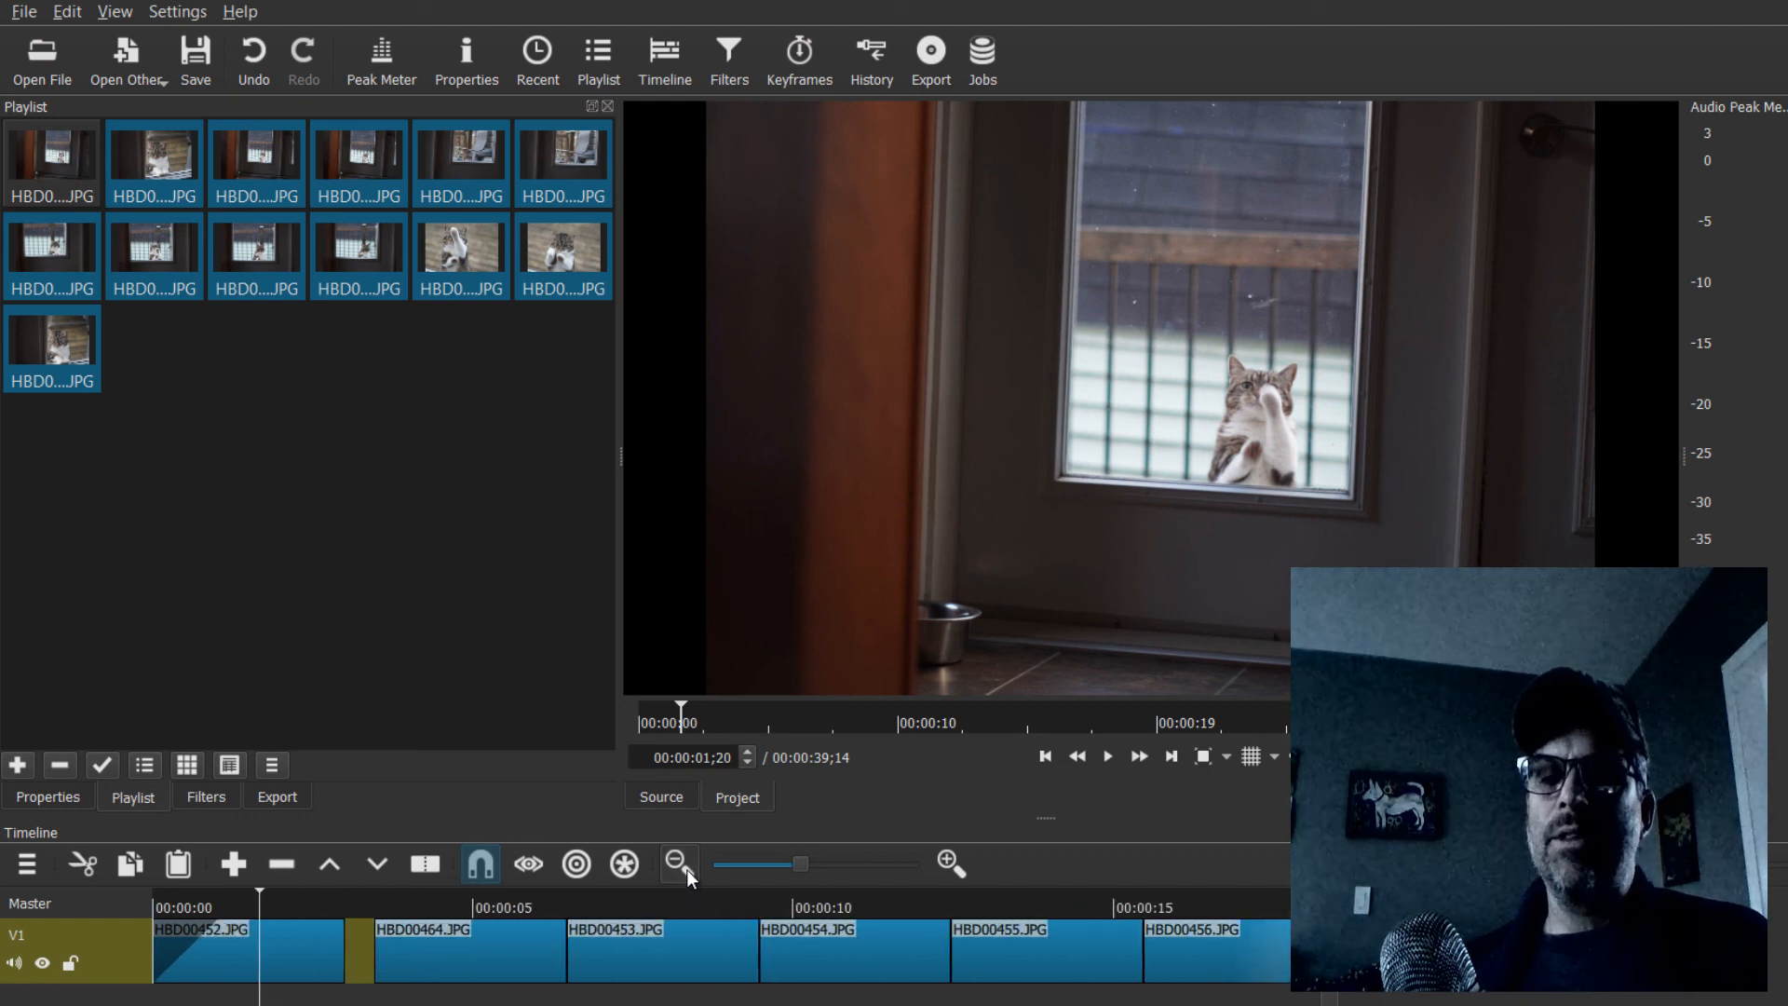
left_click(685, 868)
left_click(685, 869)
left_click(685, 868)
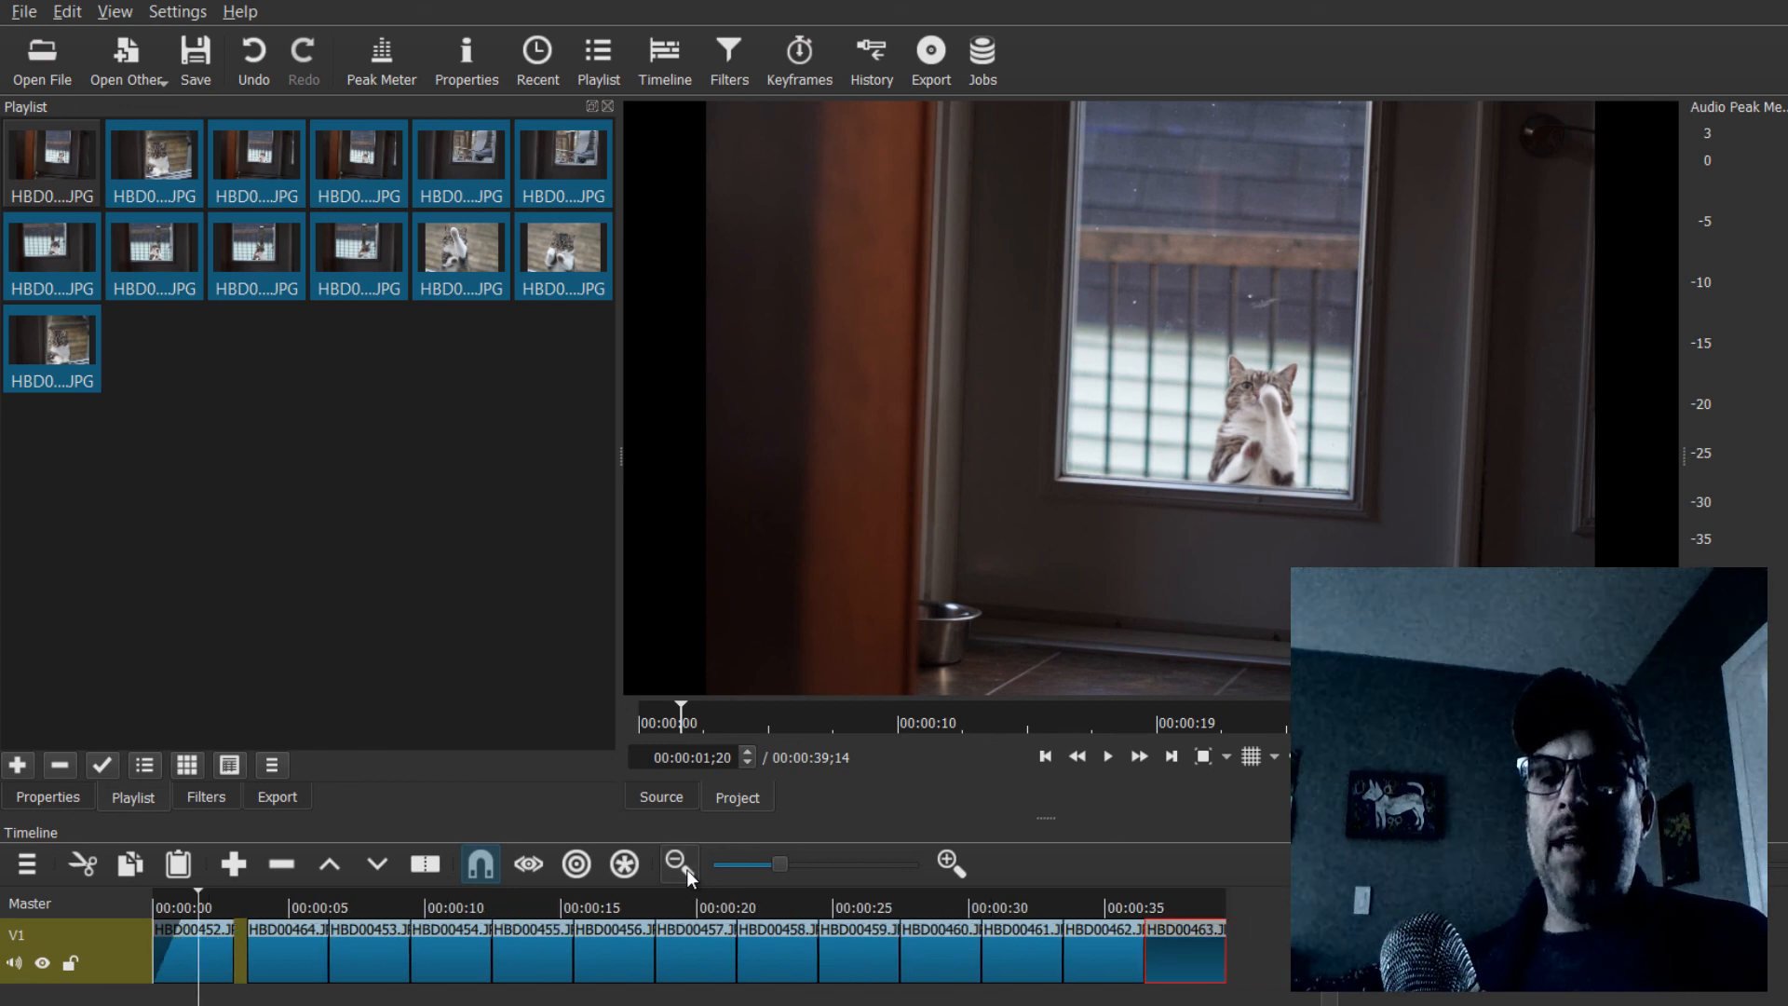
left_click(686, 869)
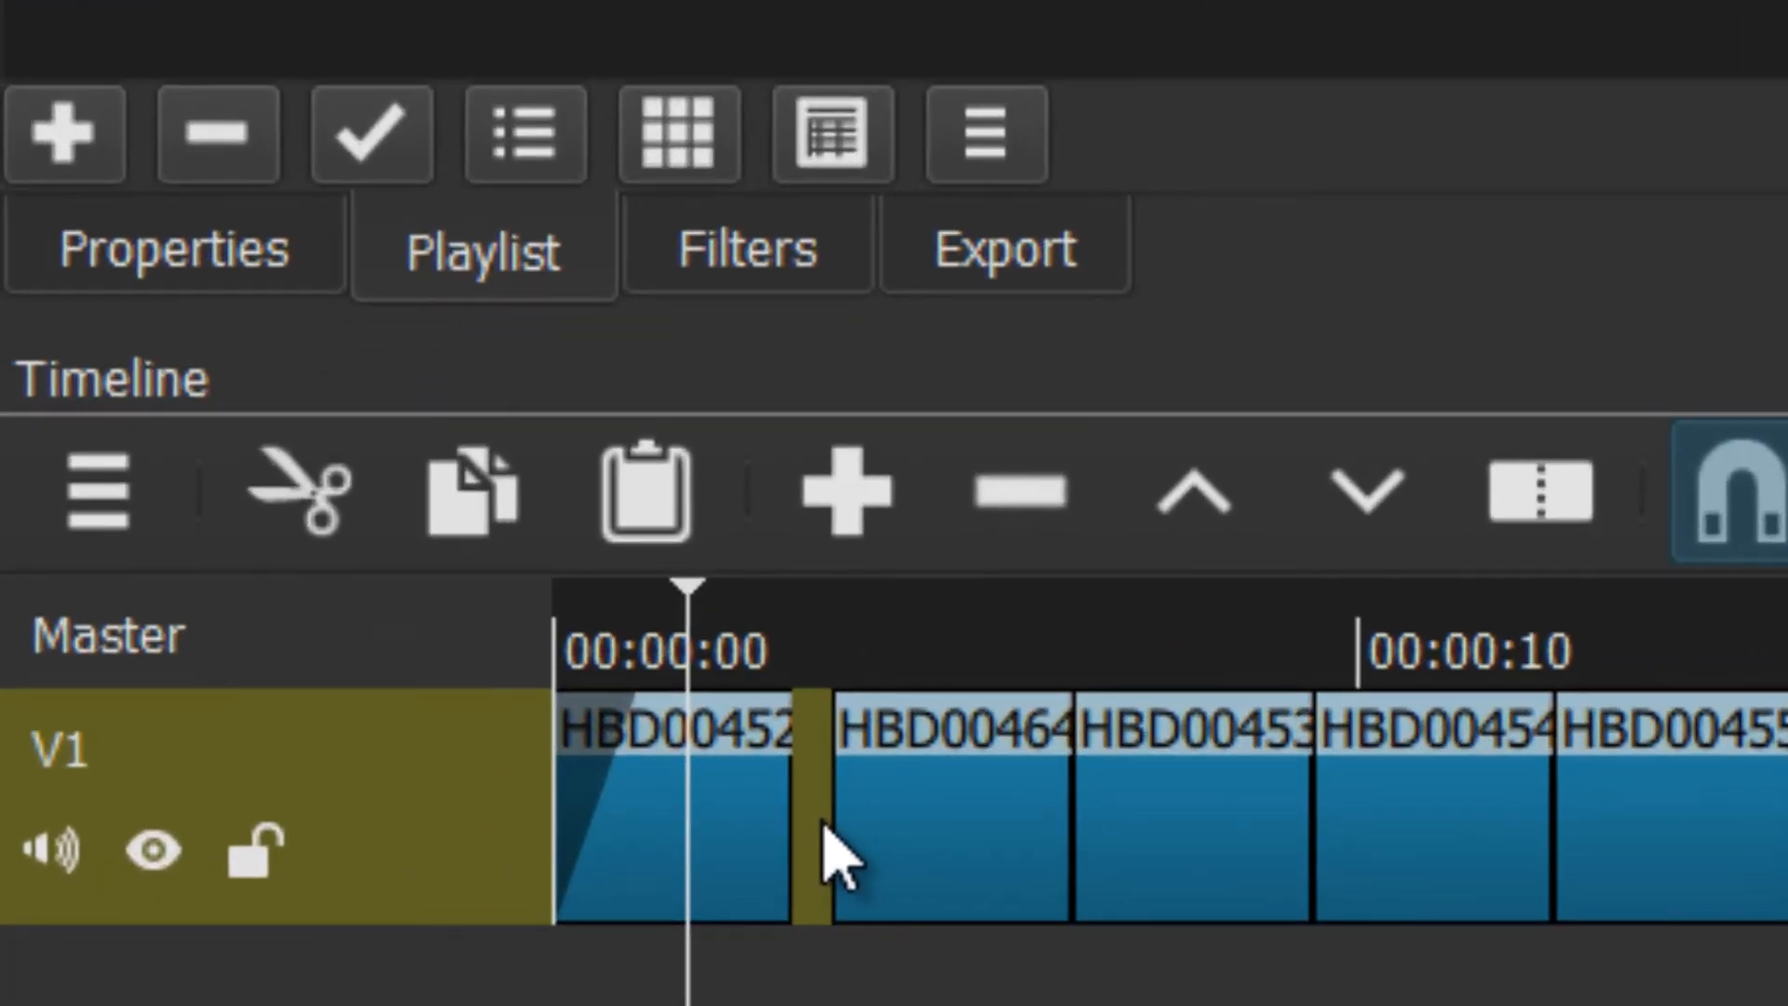
right_click(823, 821)
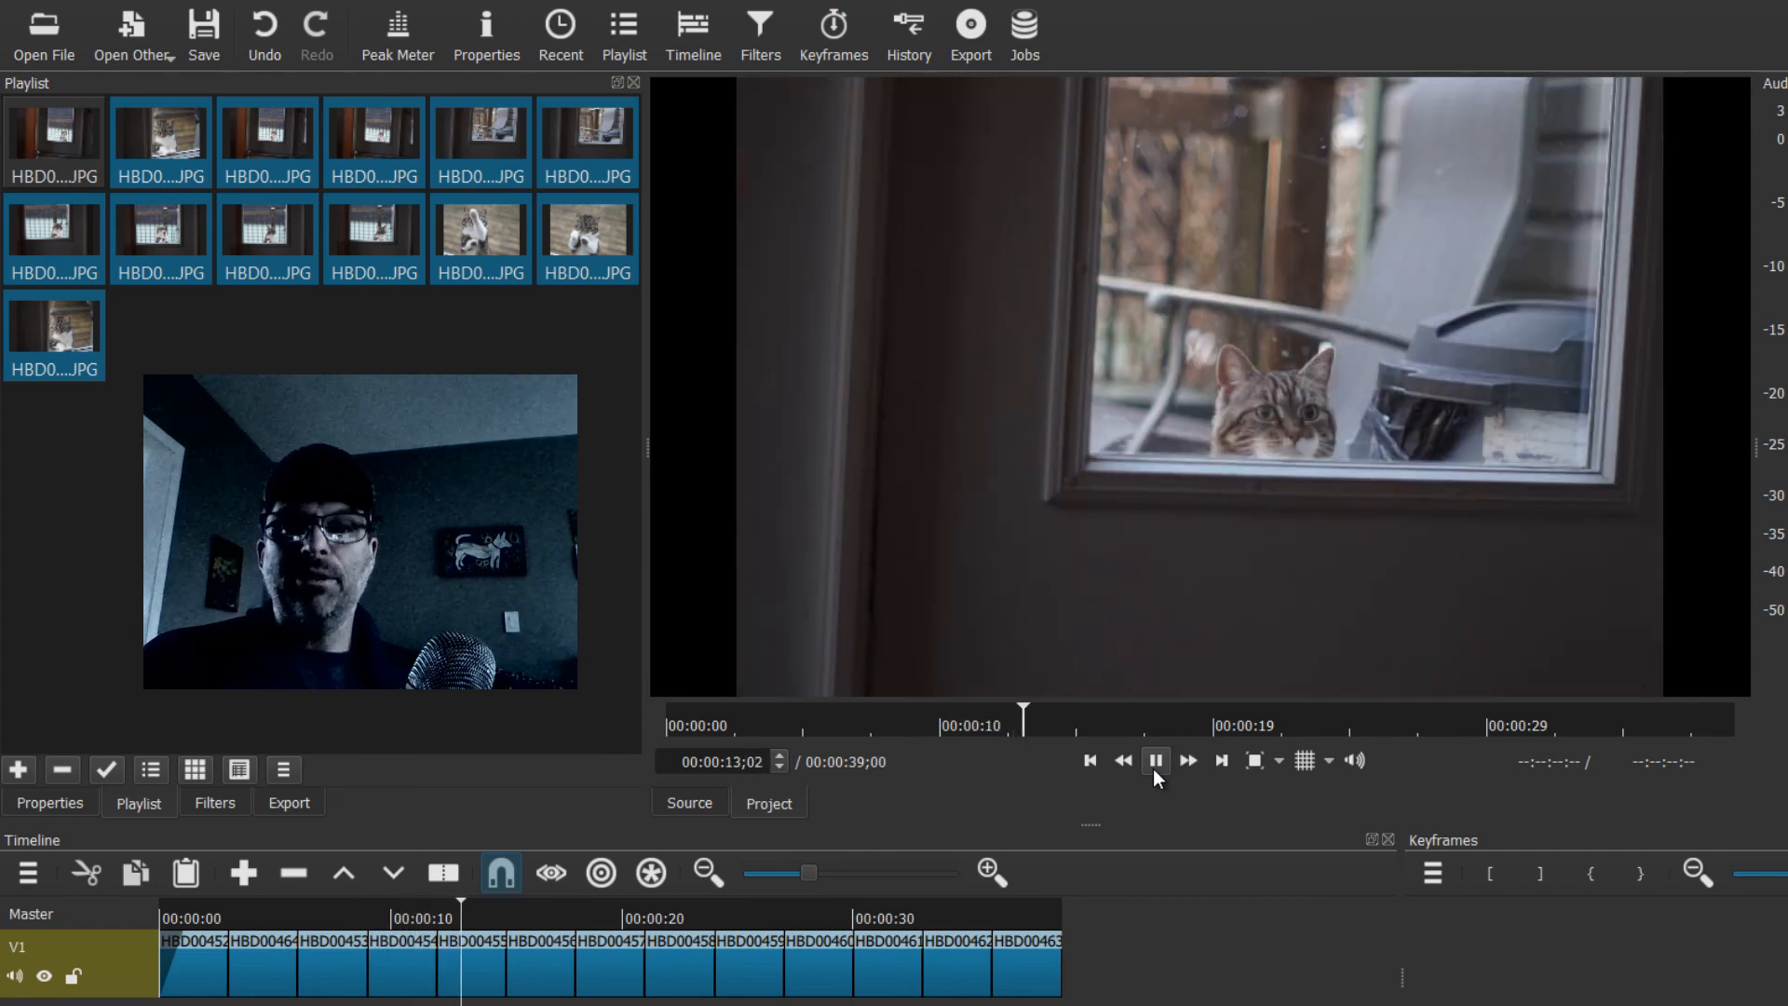
- Stop the slideshow playback, return to the beginning and review the images clip by clip up to 00:00:21;00
left_click(1155, 761)
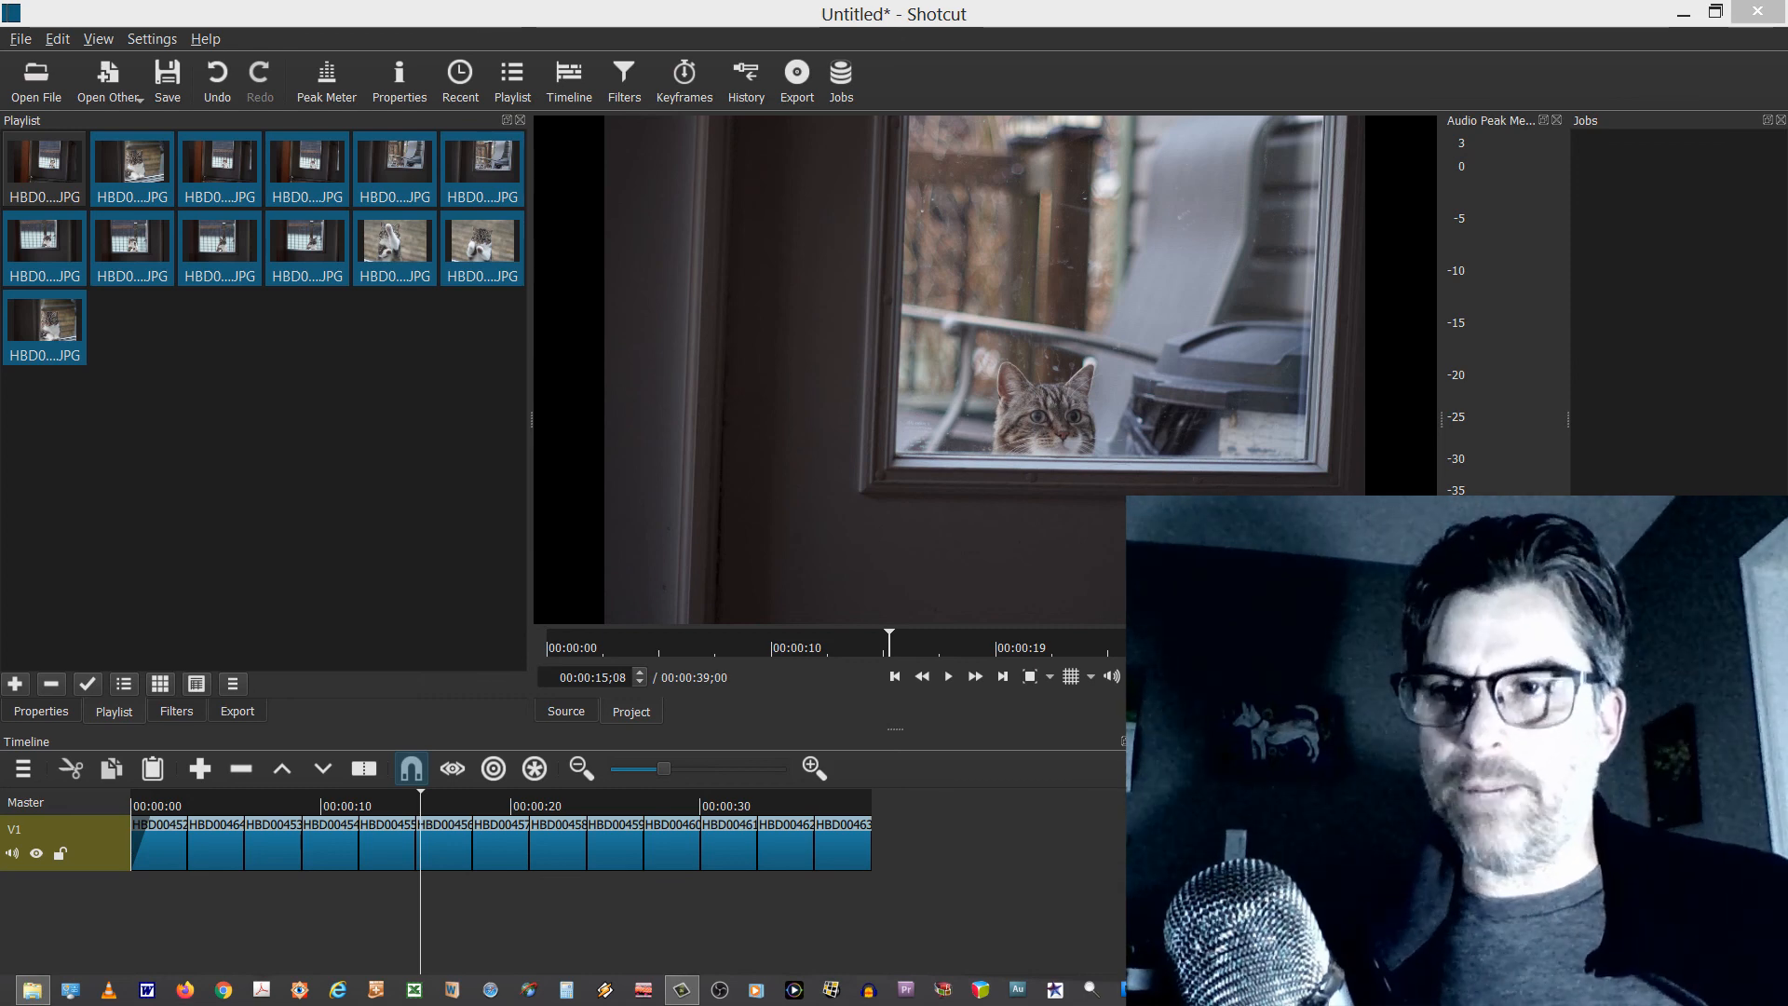
left_click(145, 818)
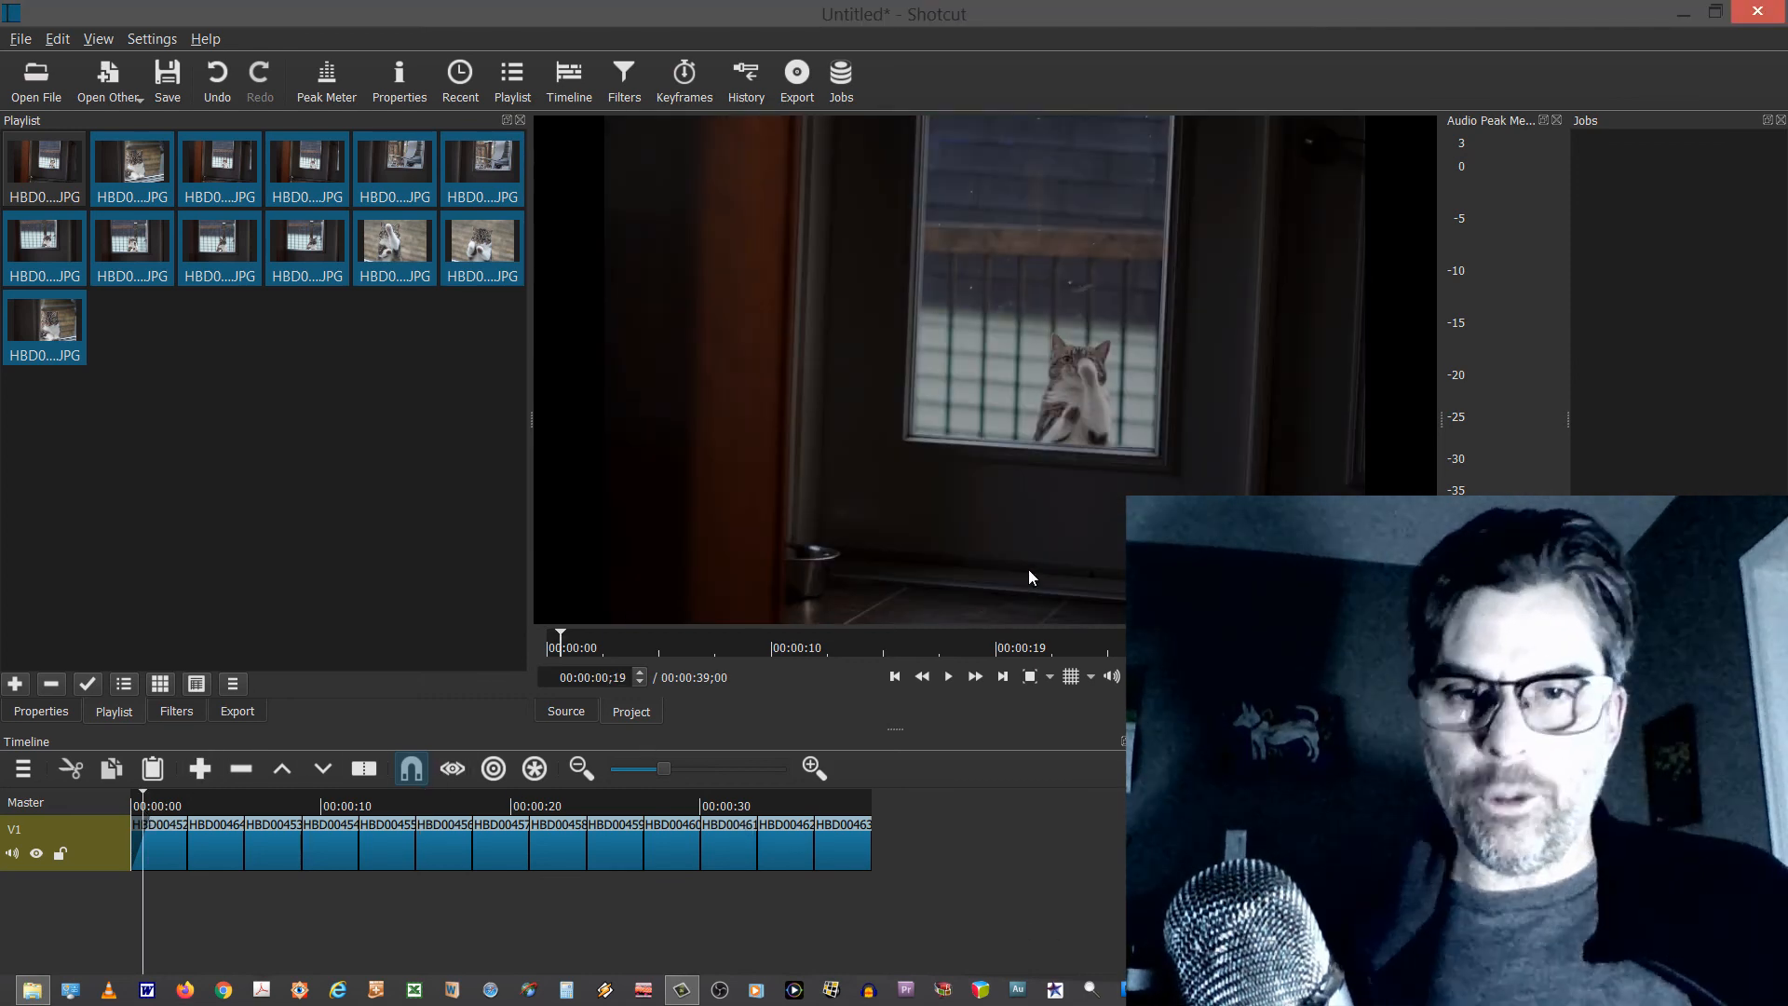
left_click(895, 677)
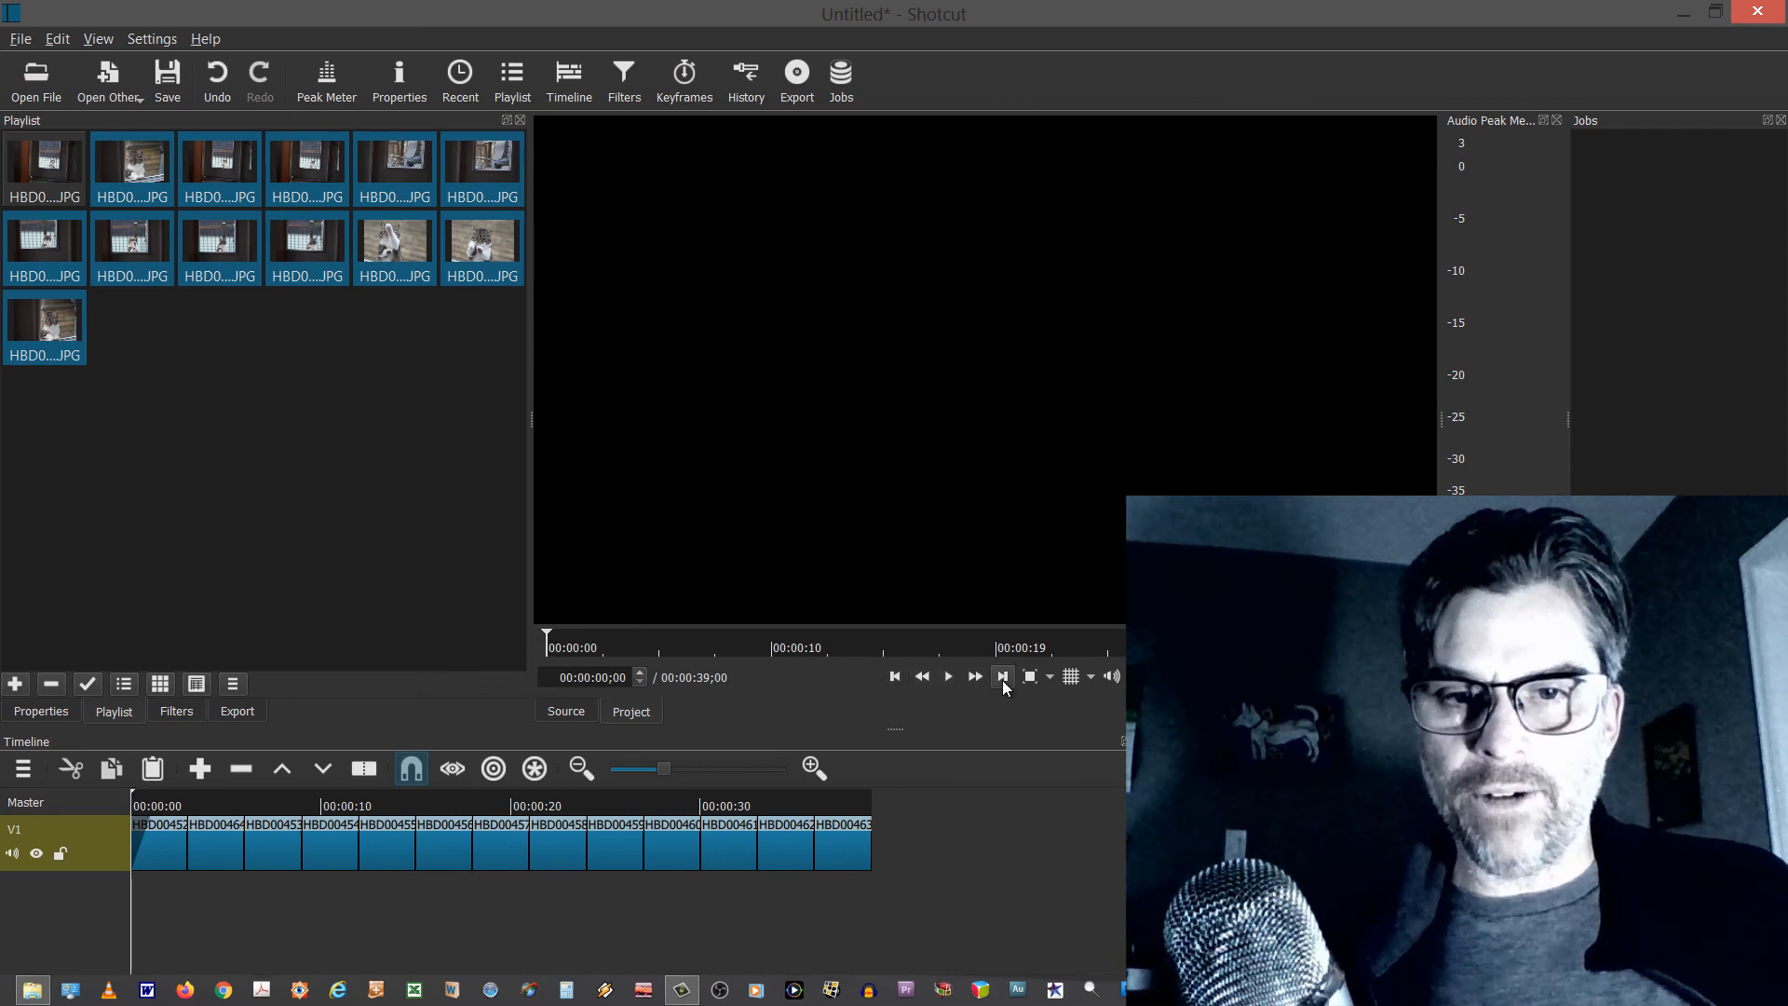
left_click(1002, 677)
left_click(1002, 677)
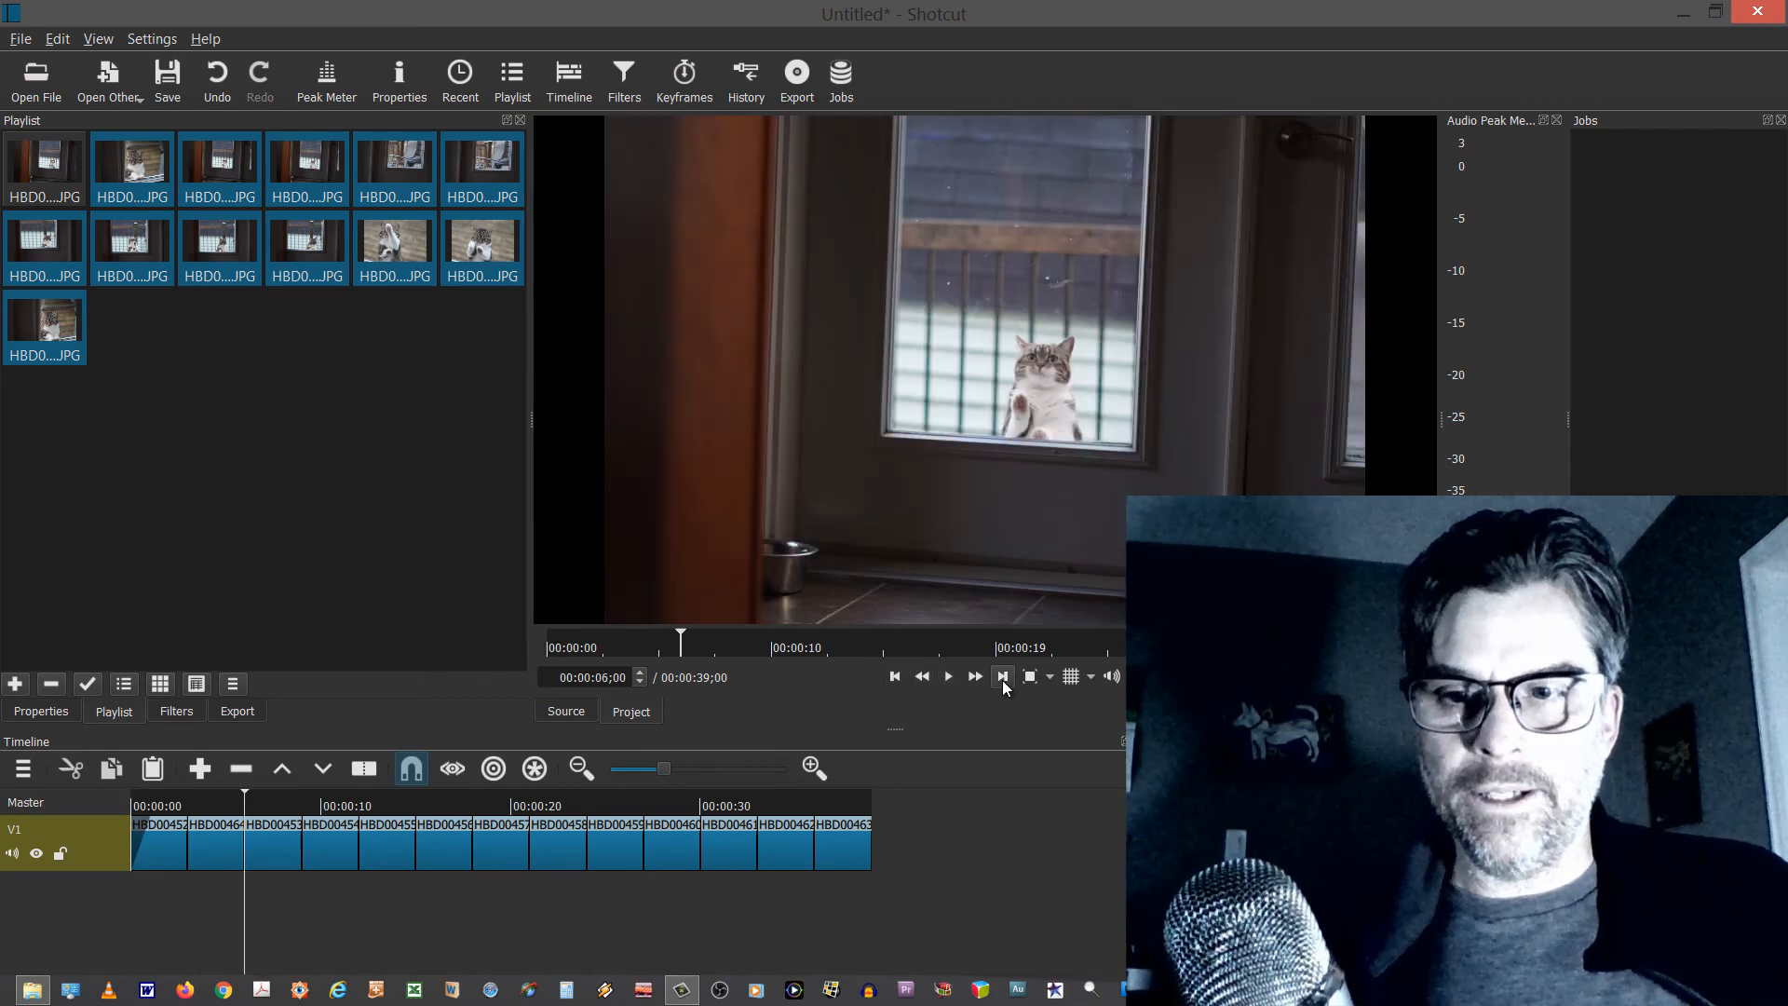
left_click(1002, 677)
left_click(1002, 677)
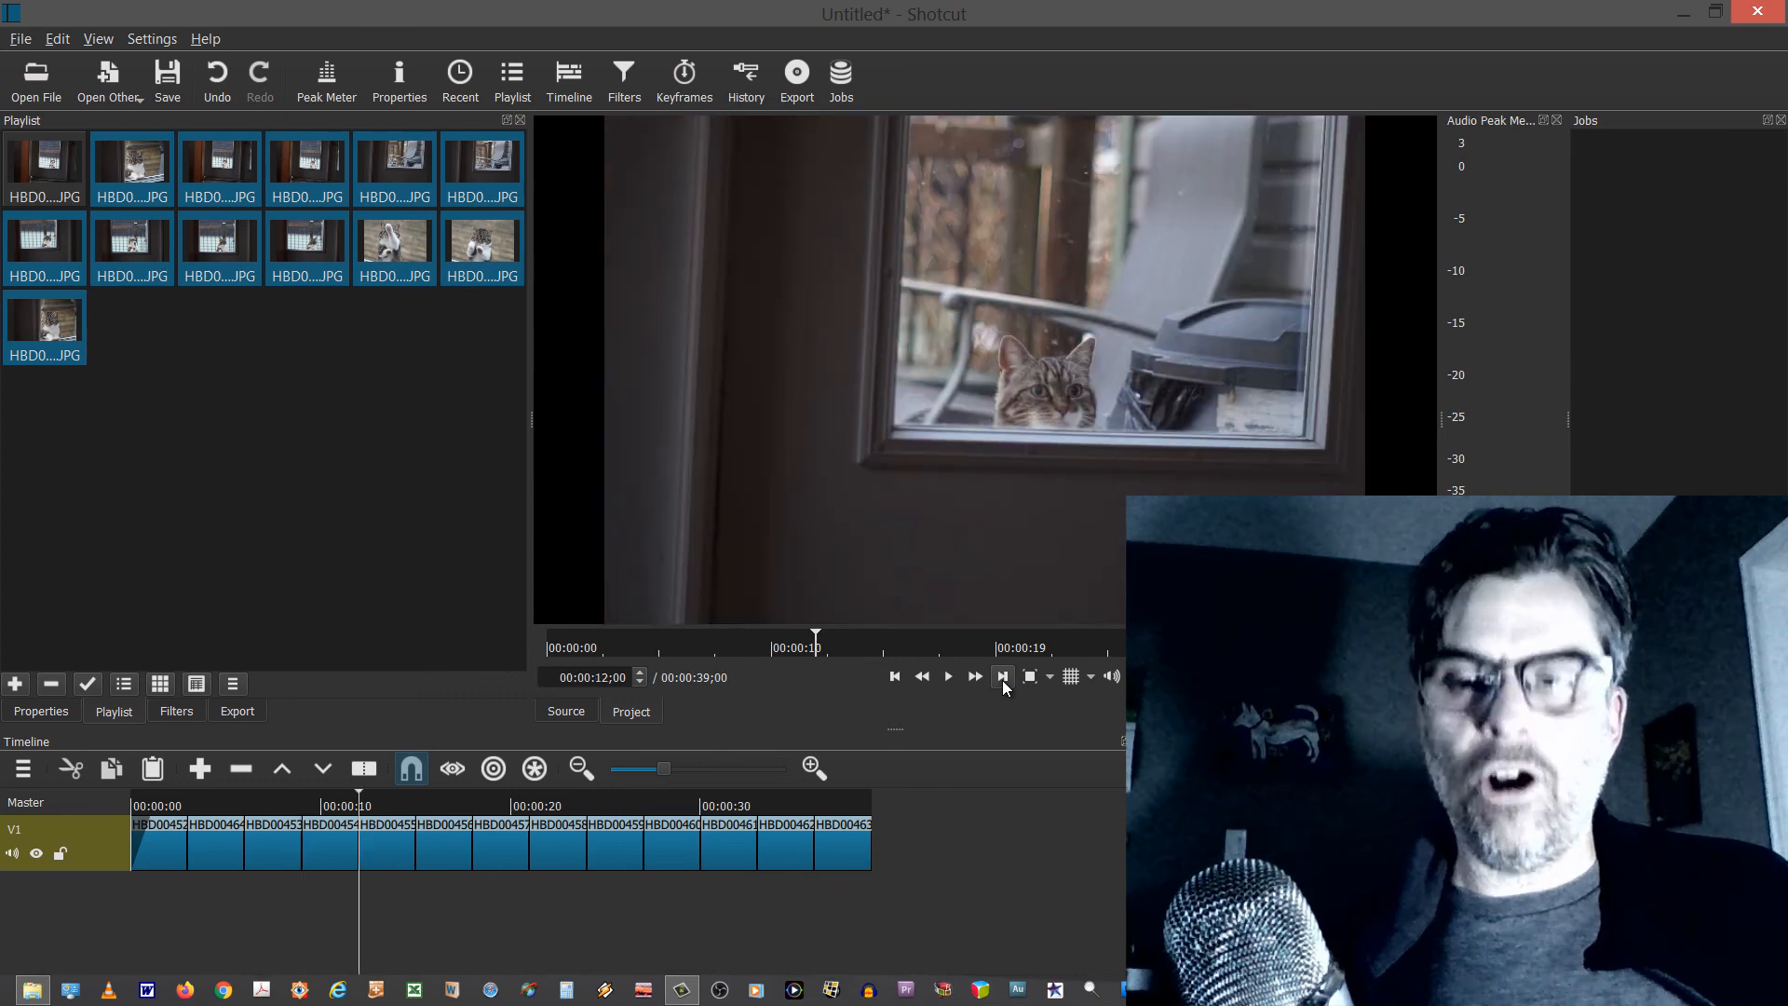
left_click(1002, 677)
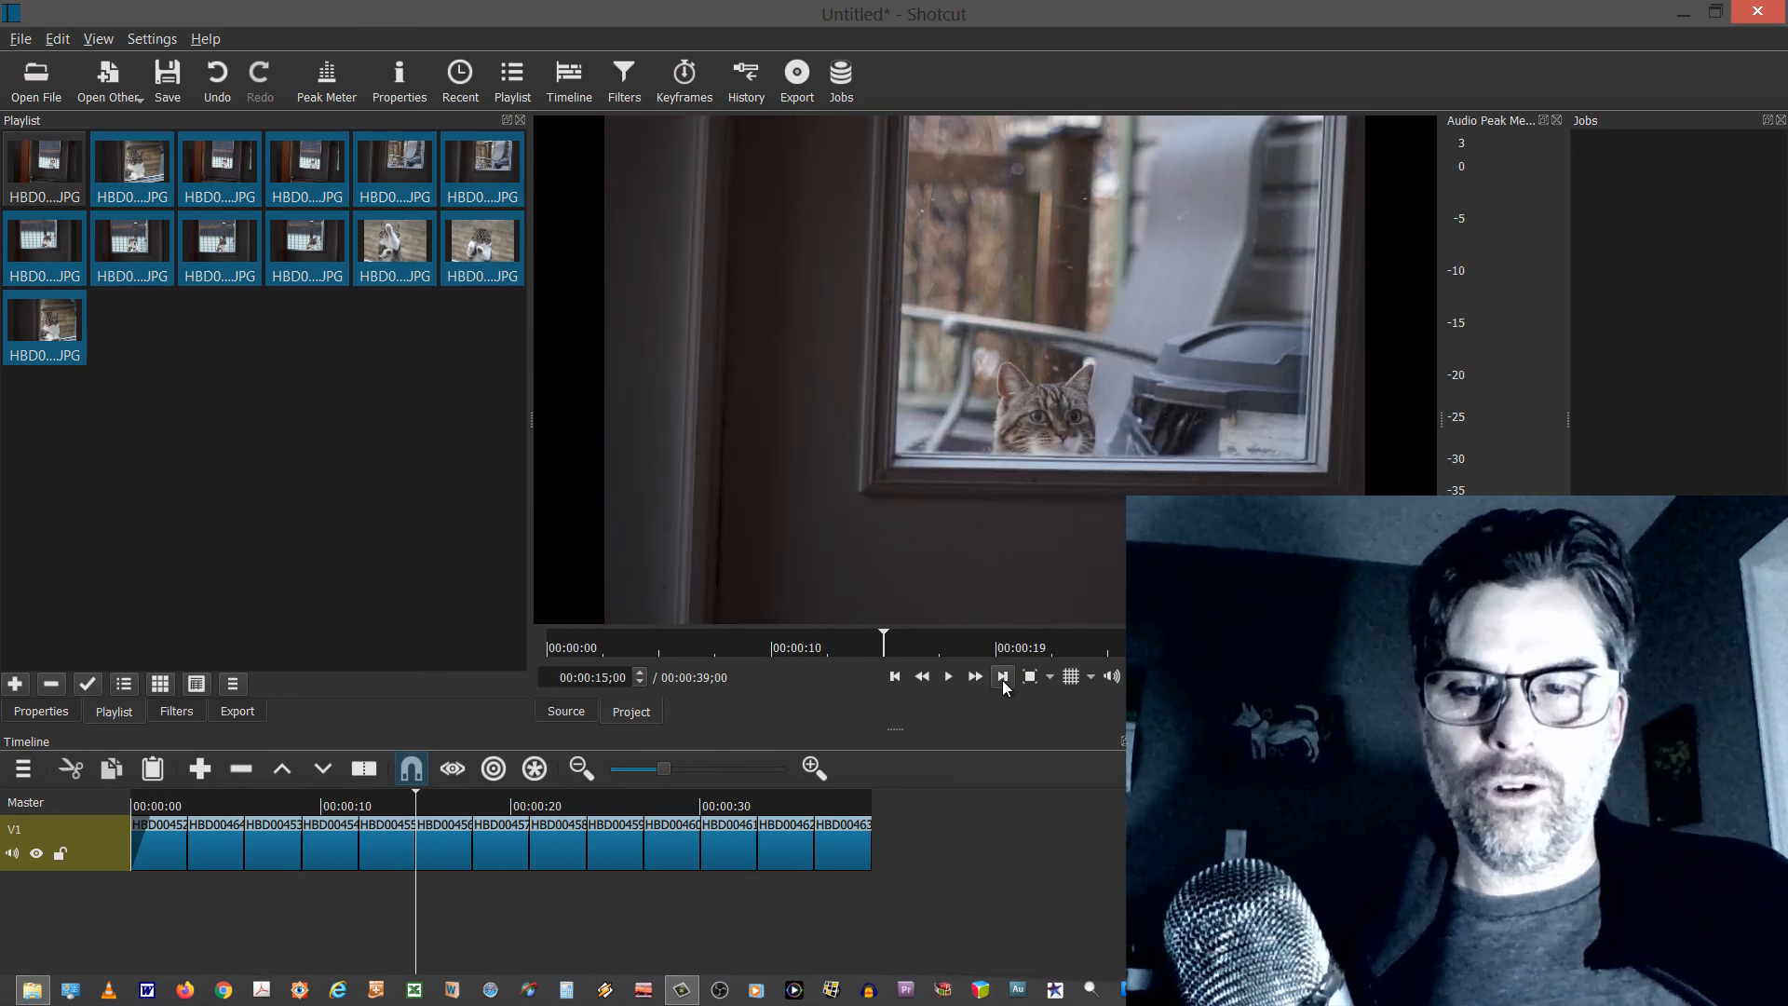
left_click(1002, 677)
left_click(1002, 677)
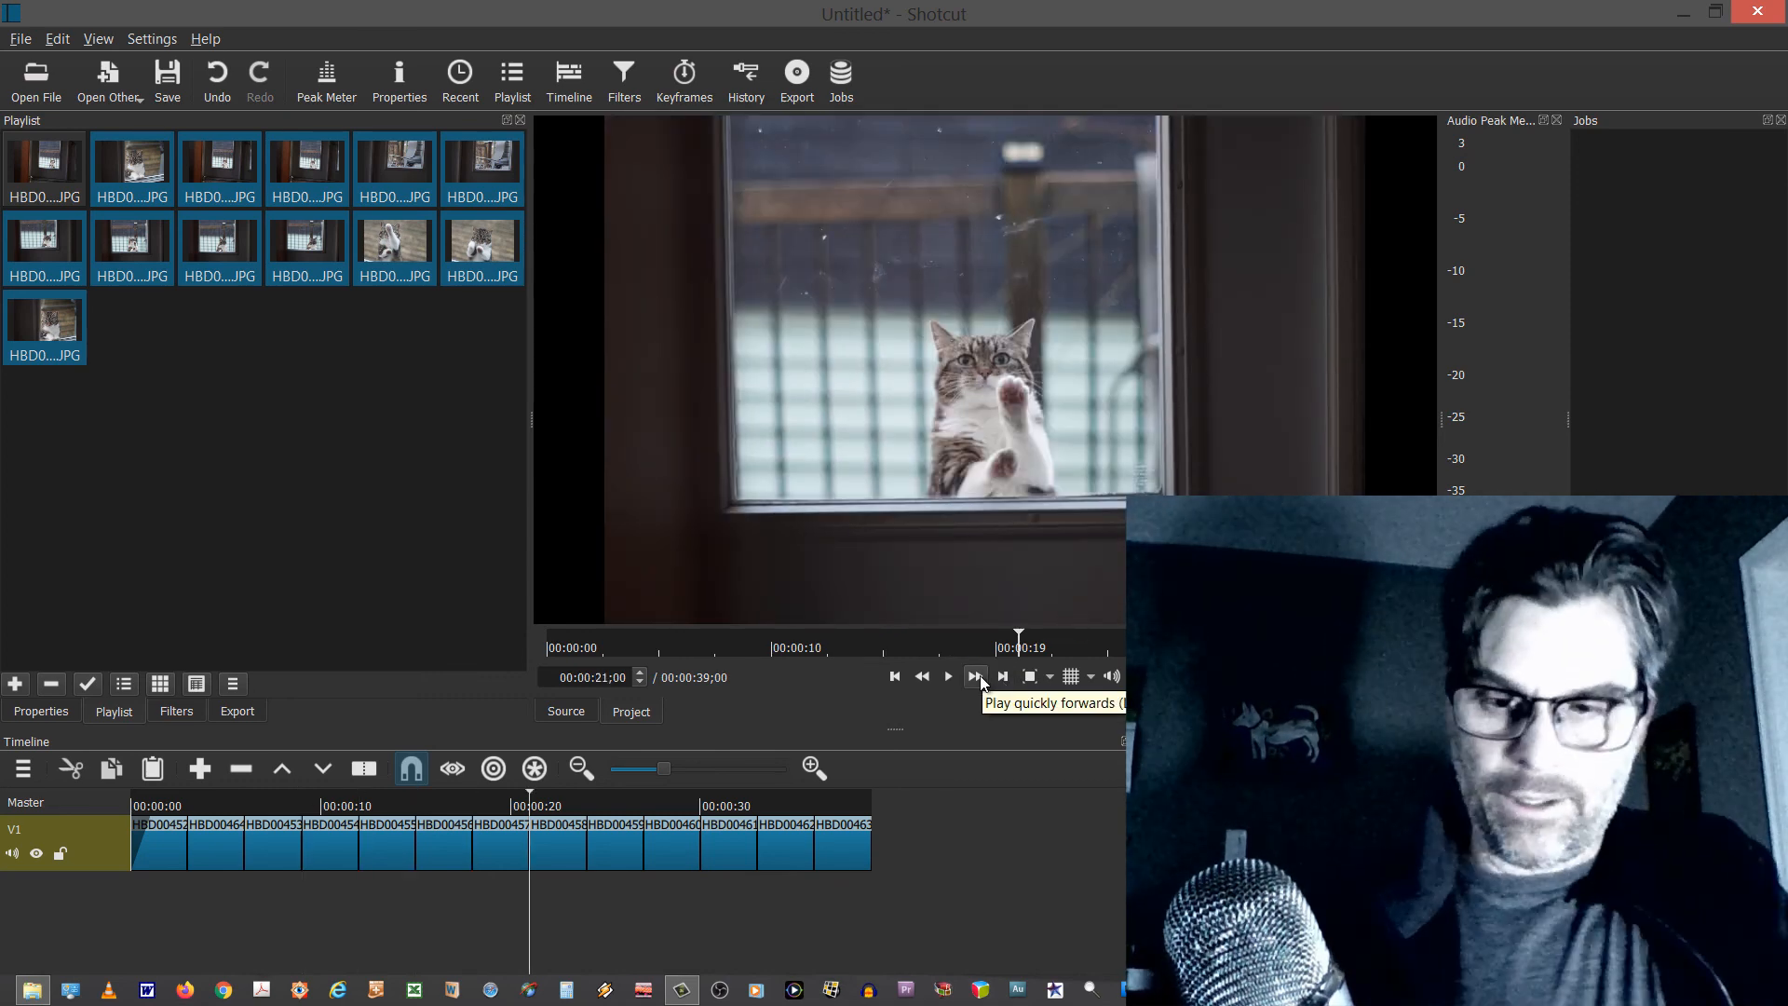
- Review the images on track V1 clip by clip, going back to 00:00:03;00 and forward to 00:00:30;00
key("ctrl+space")
key("ctrl+Left")
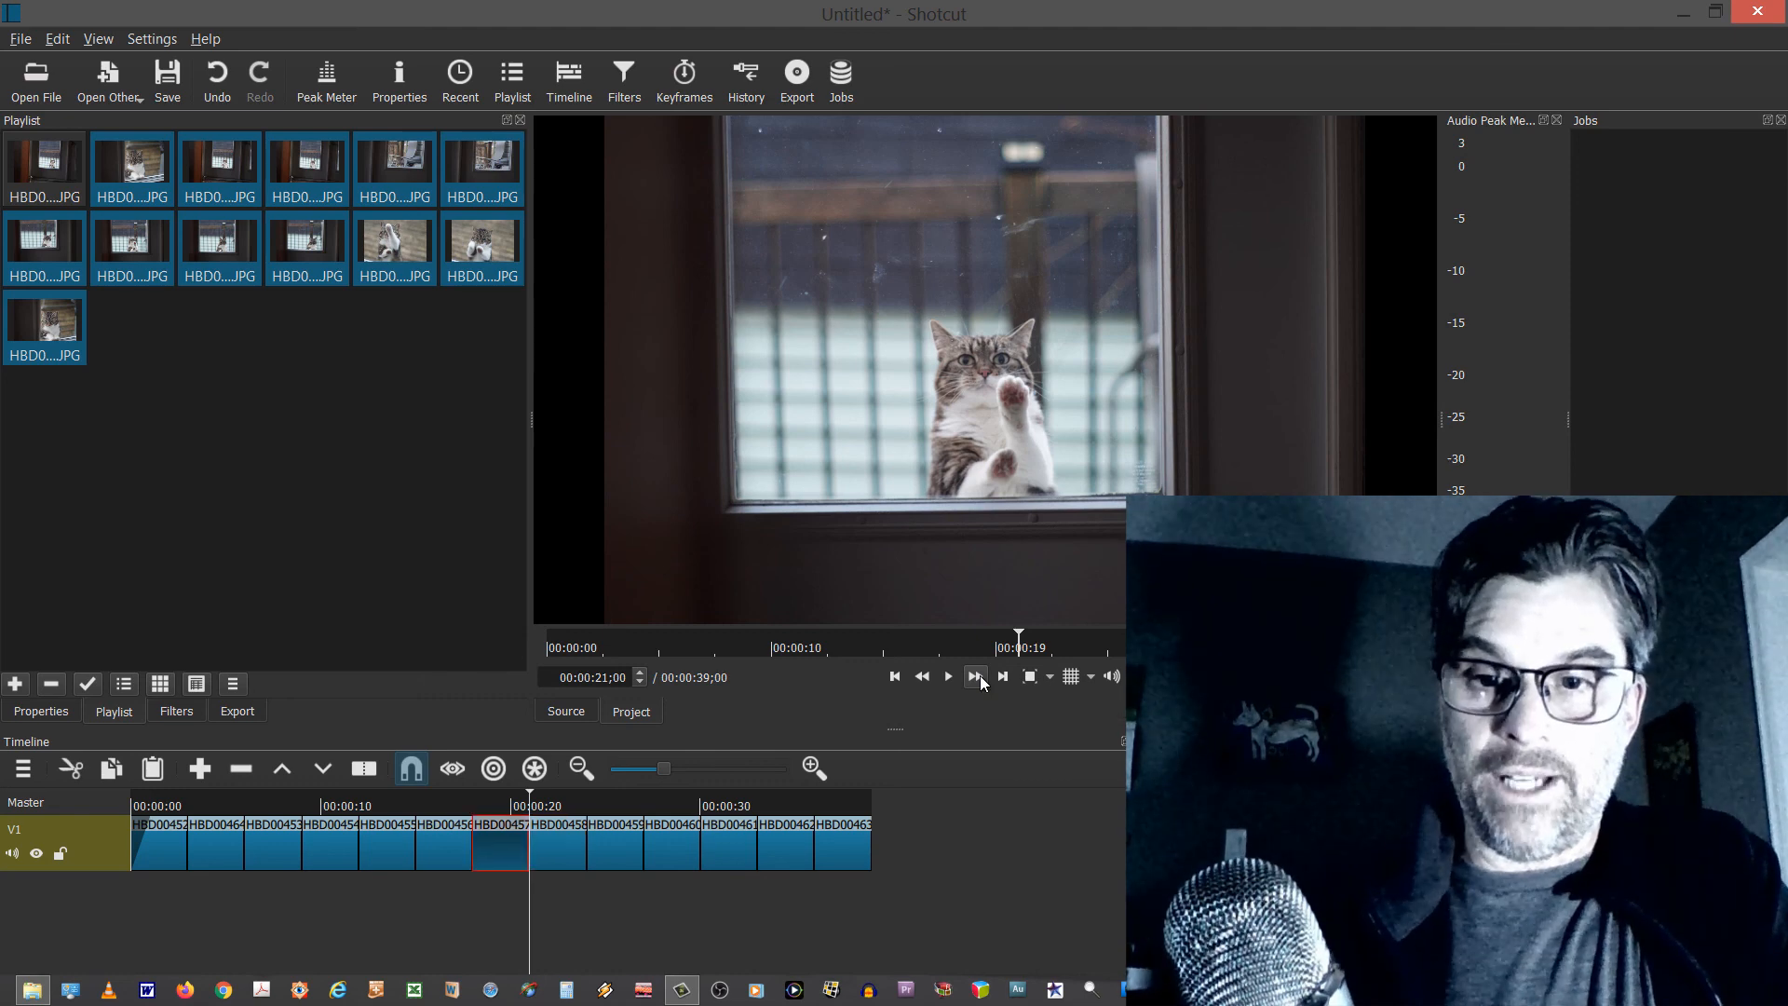
key("Up")
key("Up")
key("Up")
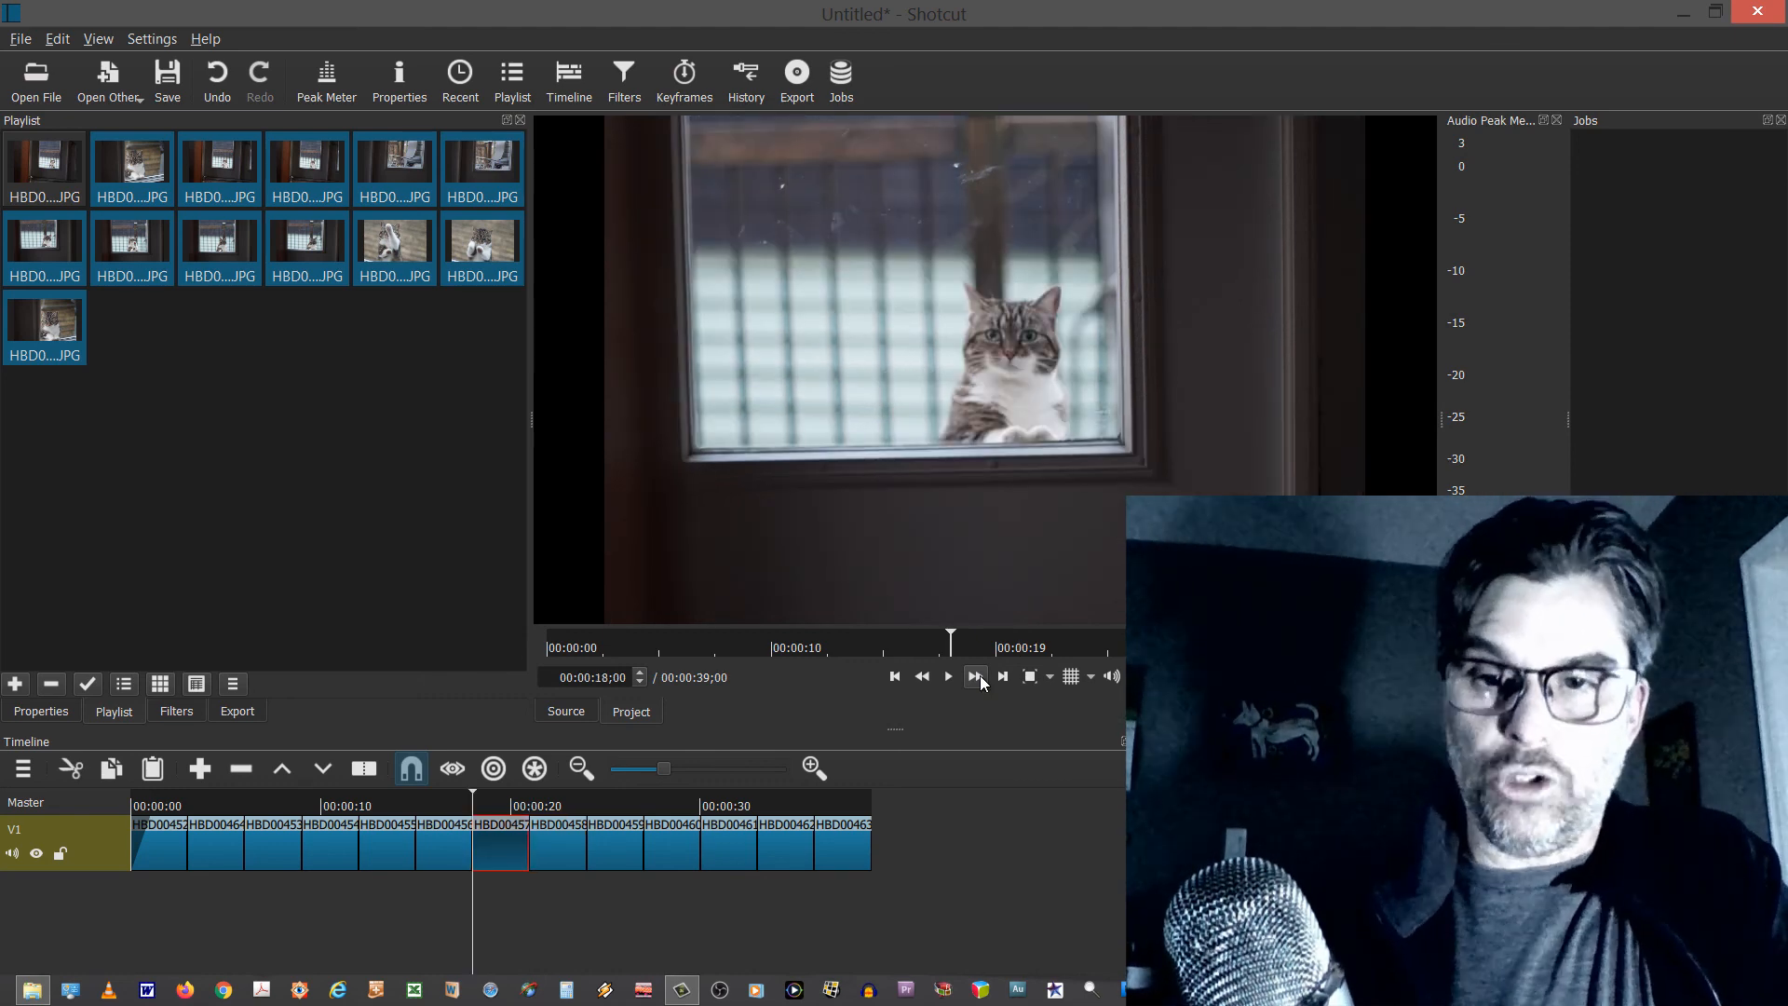
key("Up")
key("Up")
key("Up")
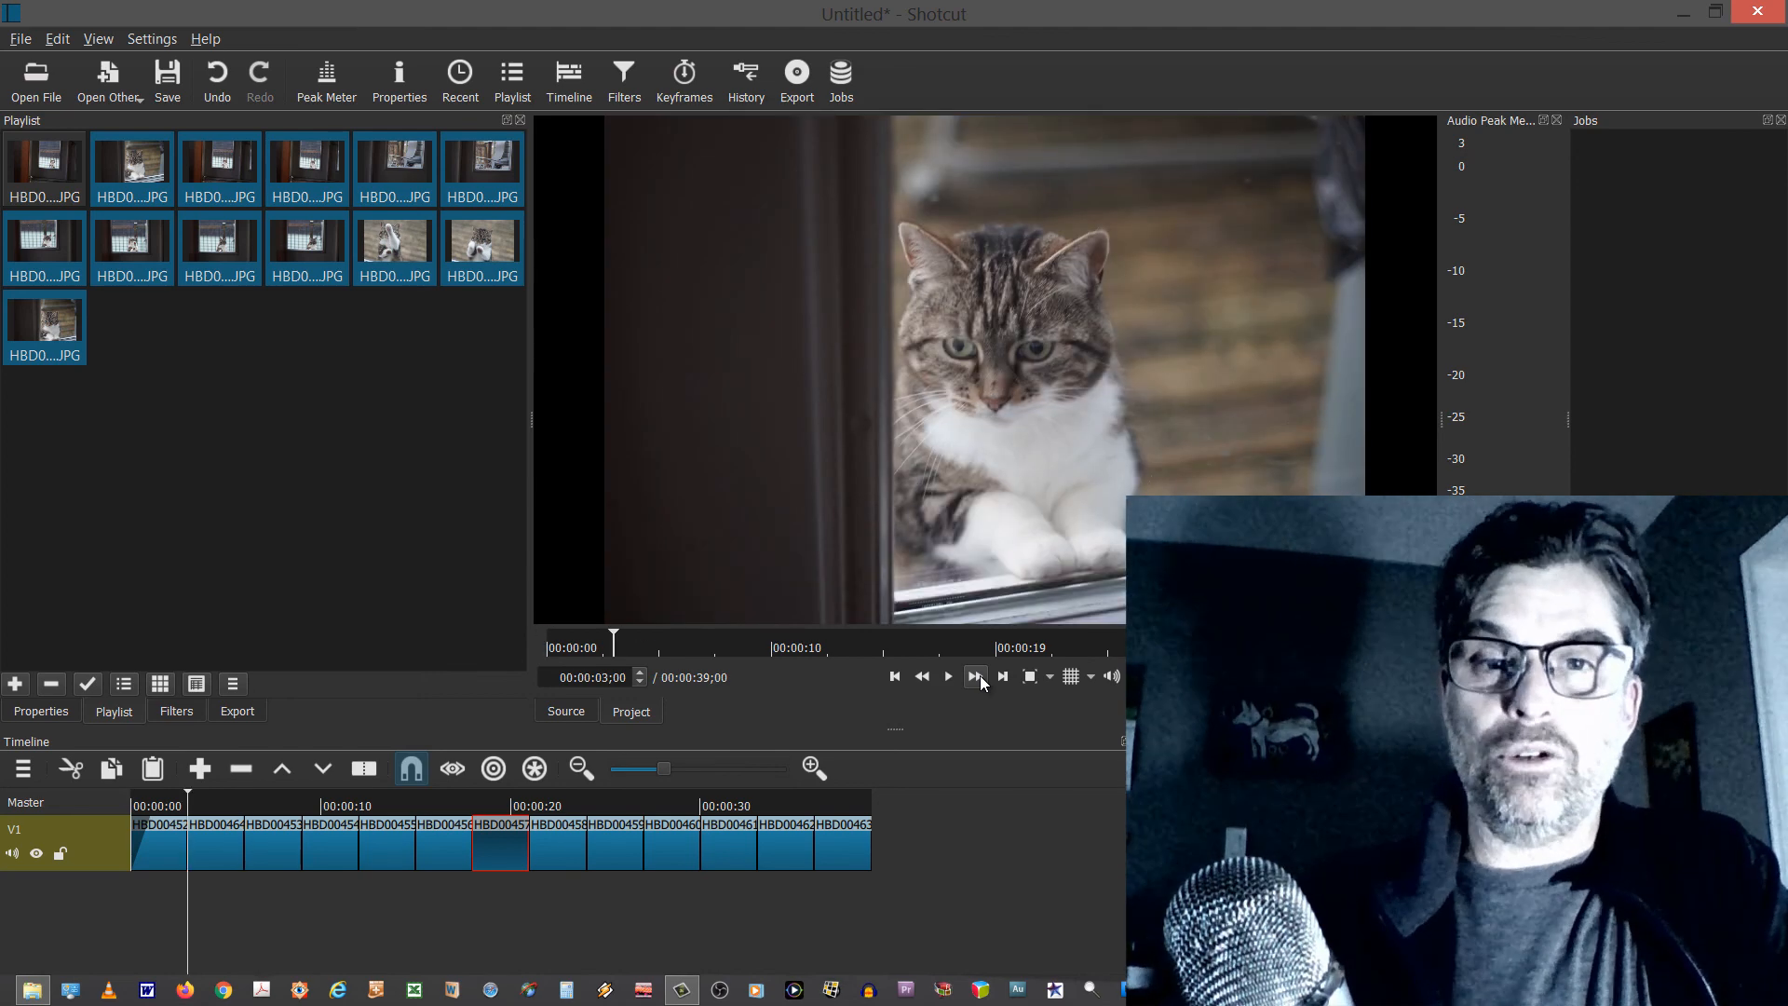
key("Down")
key("Down")
key("Down")
key("Down")
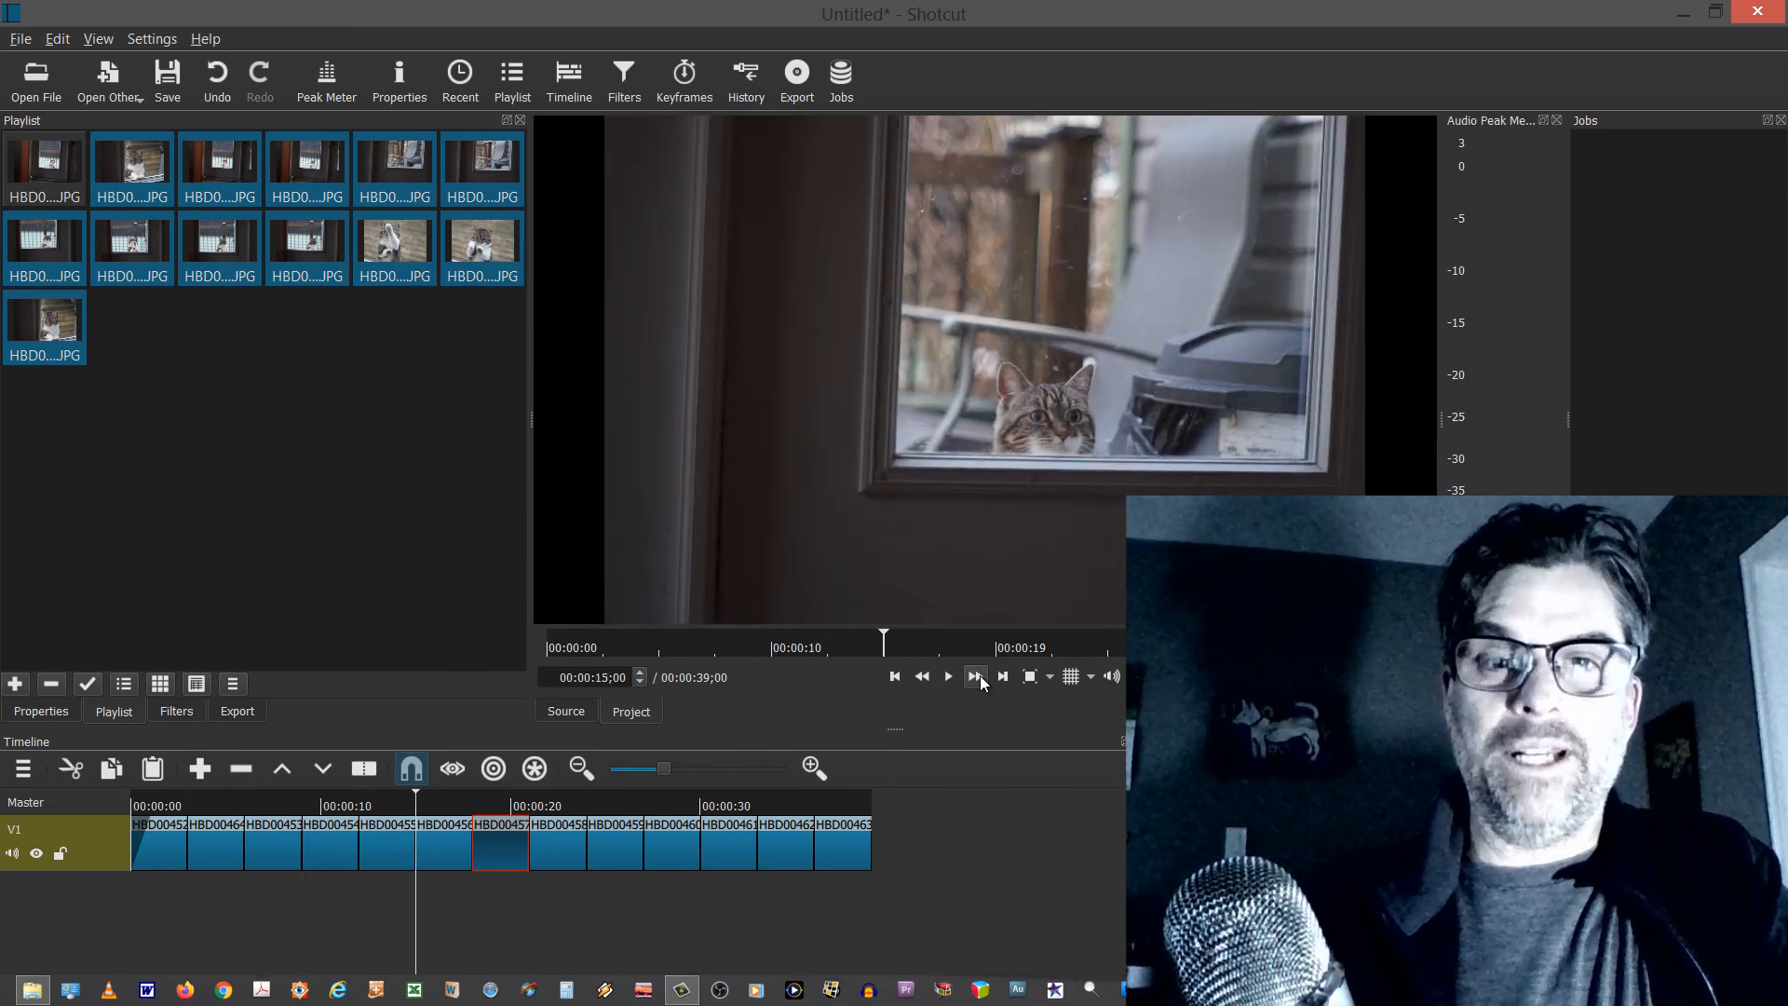
key("Down")
key("Down")
key("Down")
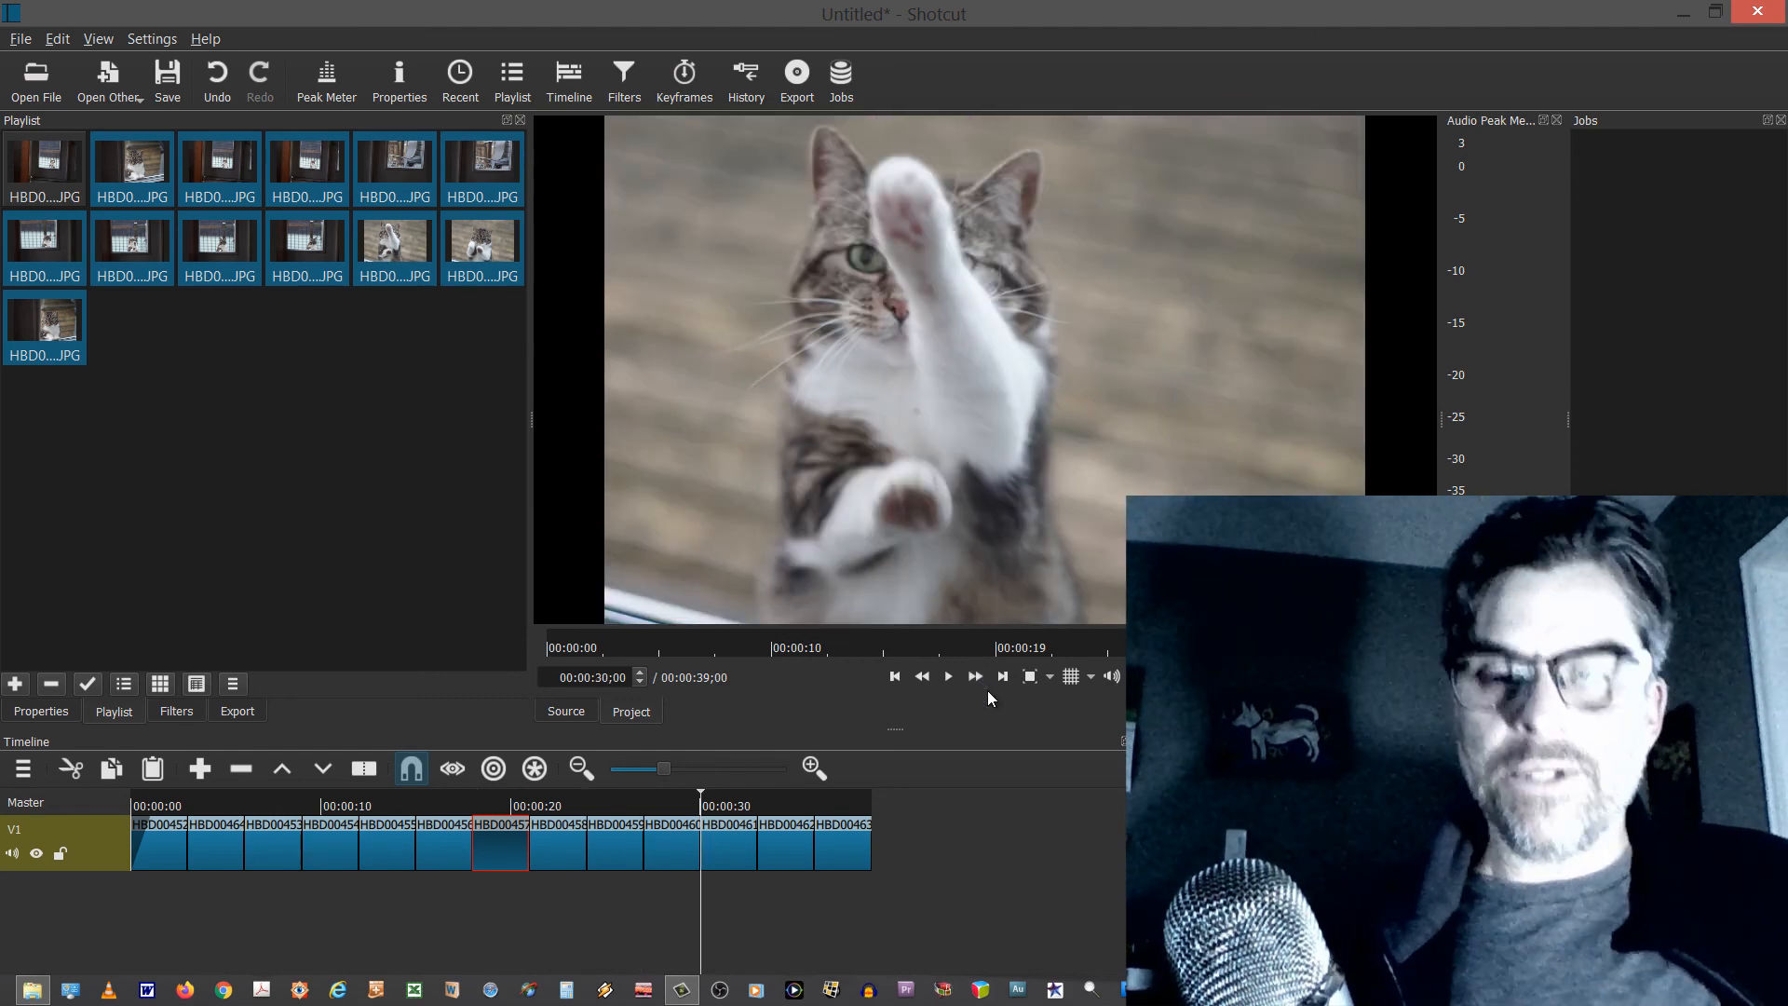
- Add a Fade Out Video filter to the last clip, HBD00463.JPG, and preview the ending from 00:00:34;16
left_click(842, 846)
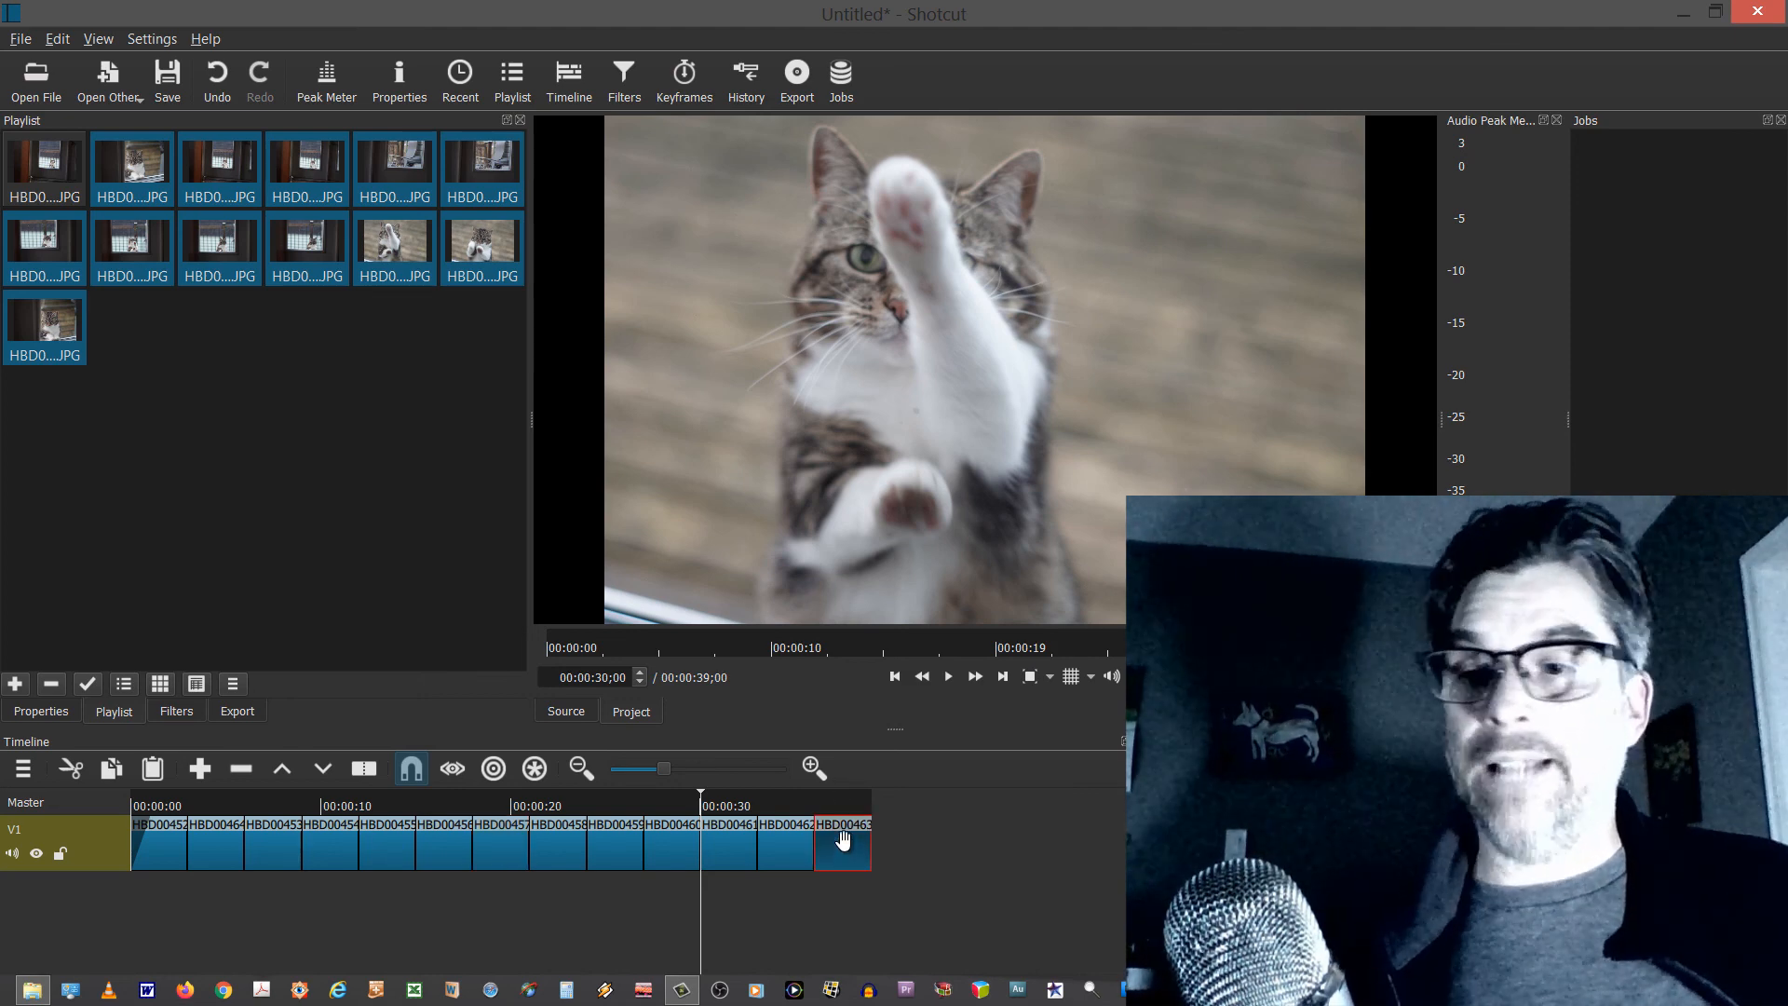
left_click(176, 712)
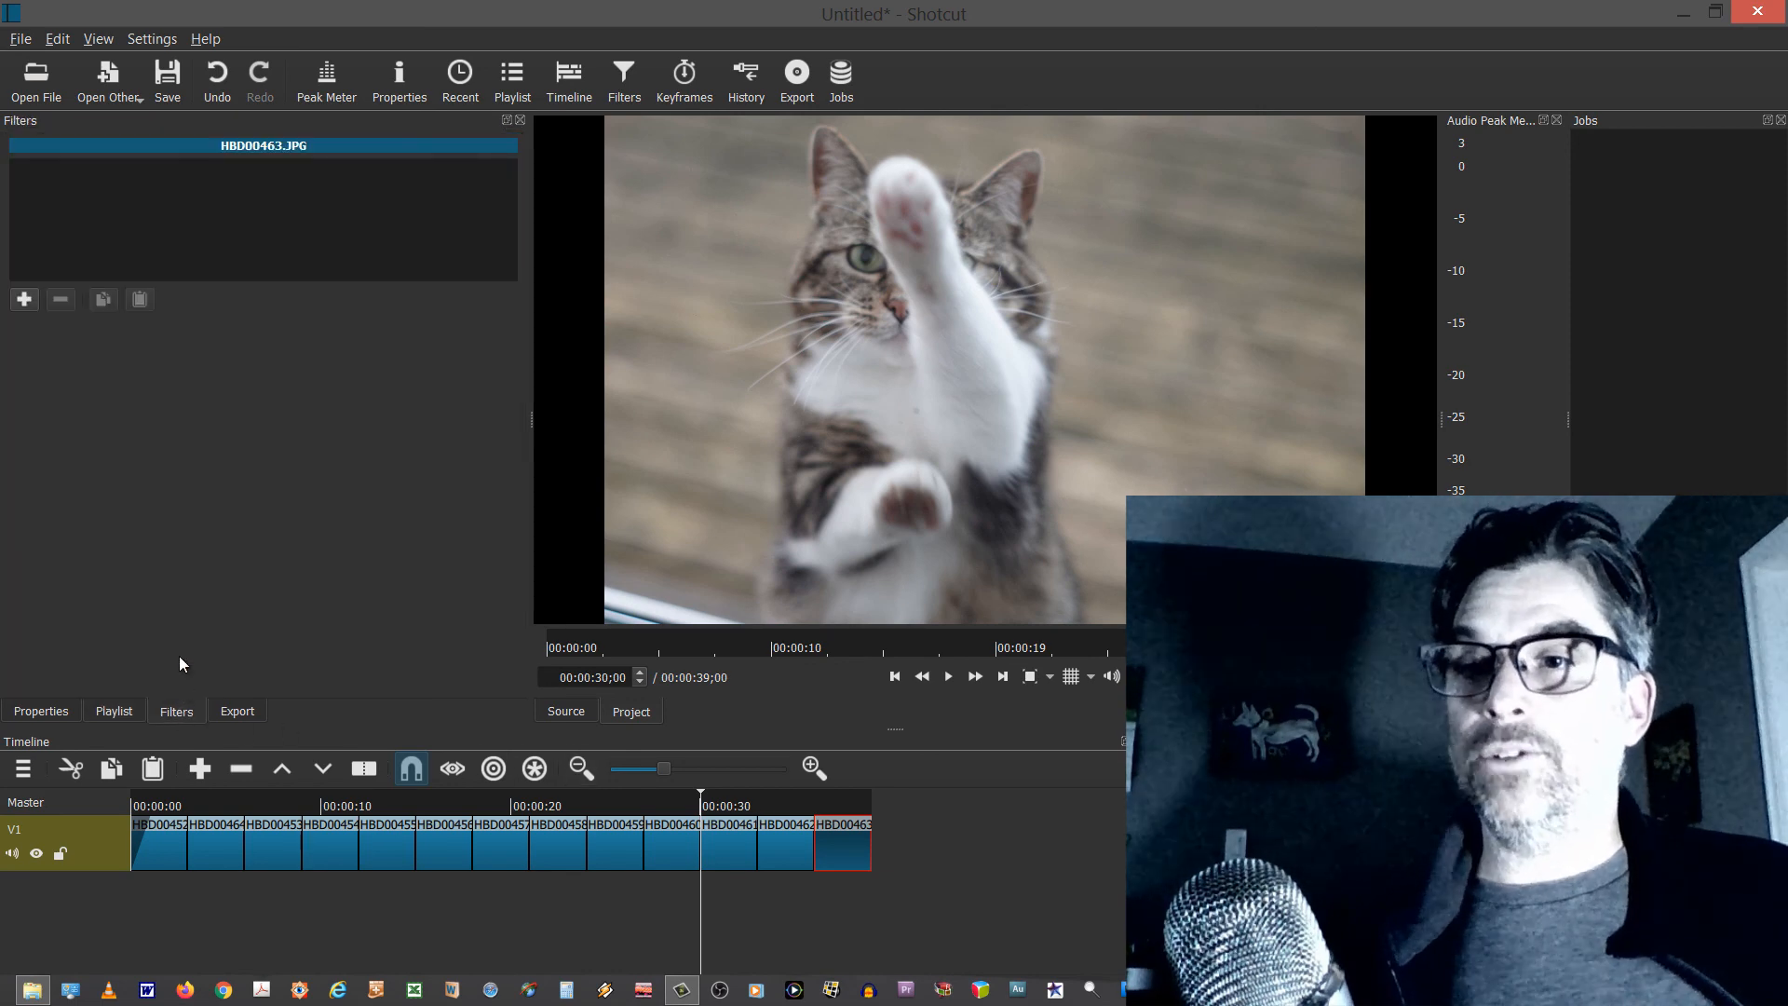
left_click(24, 299)
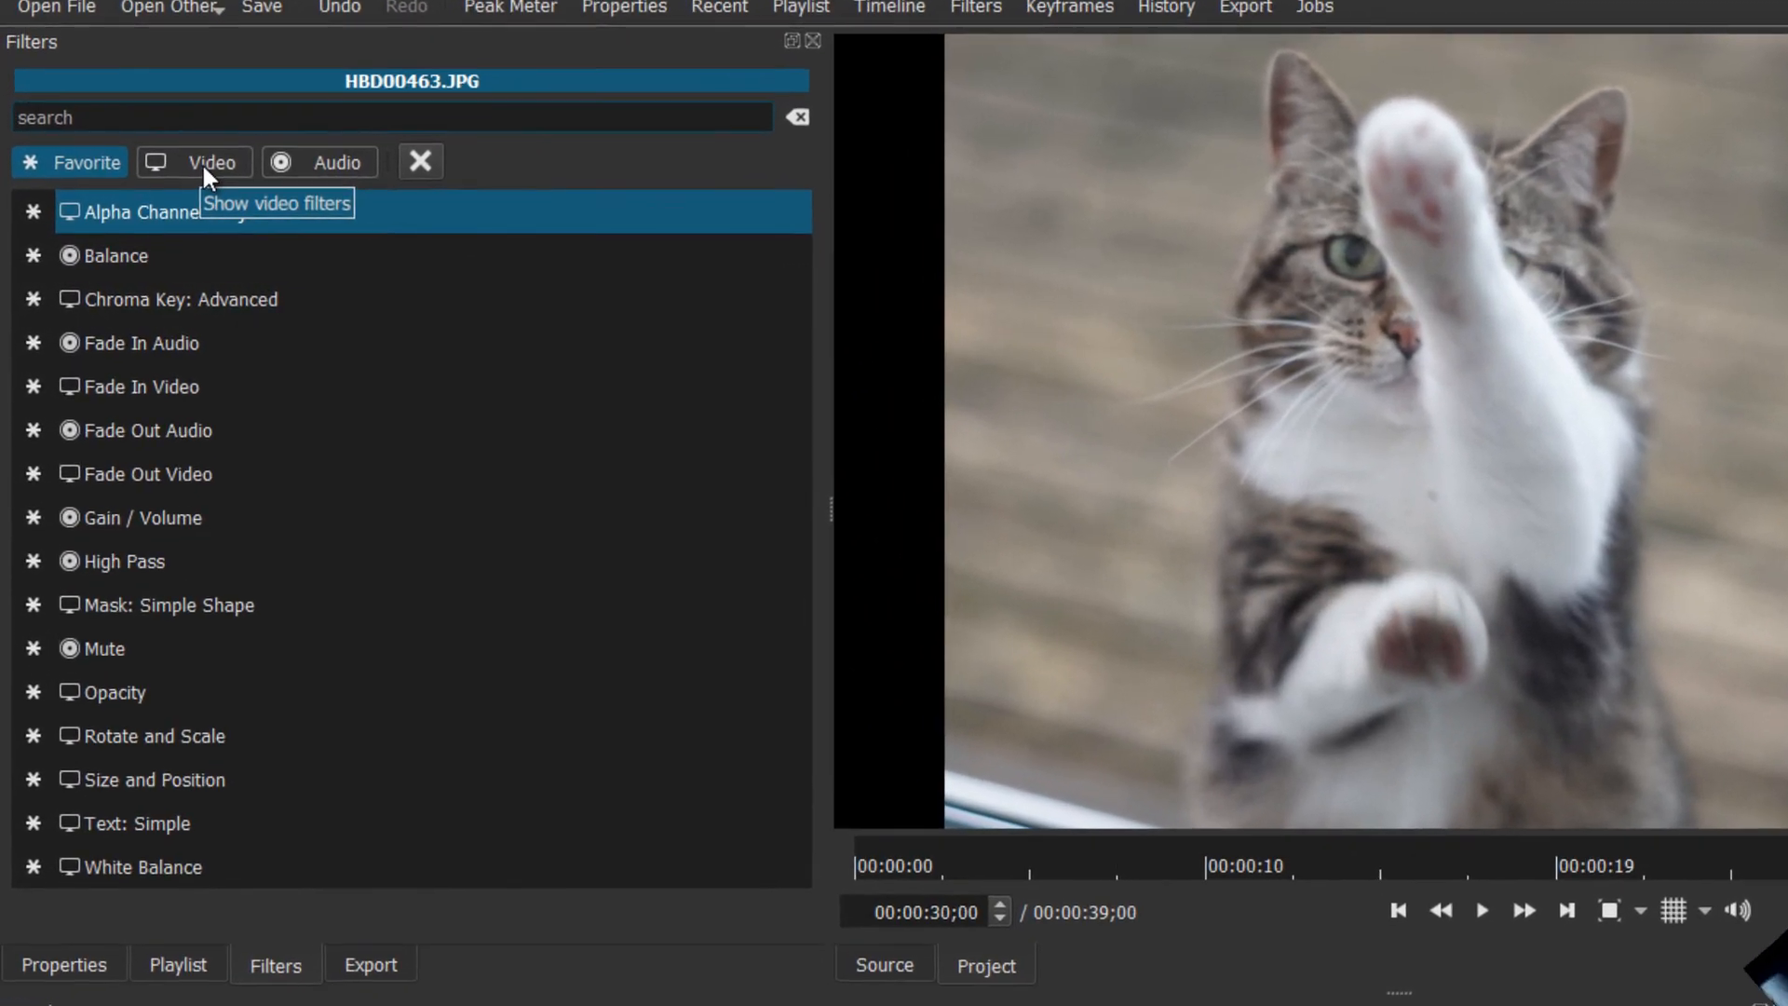
left_click(205, 164)
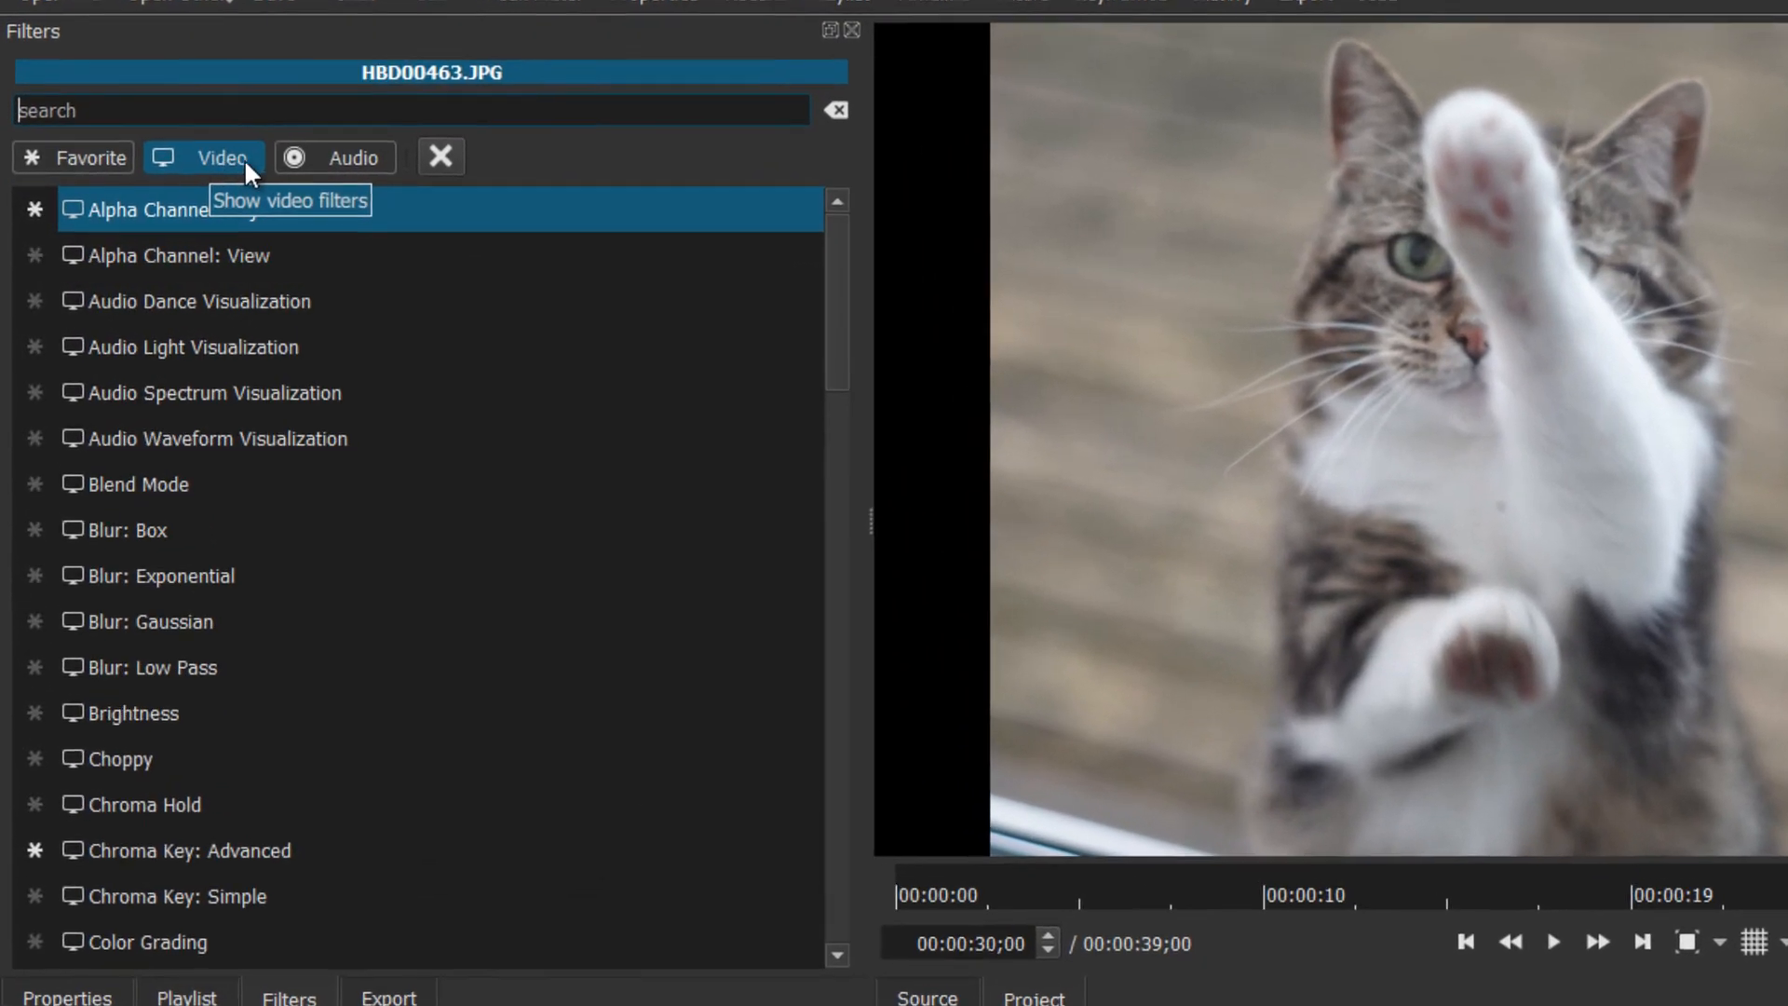
left_click(321, 159)
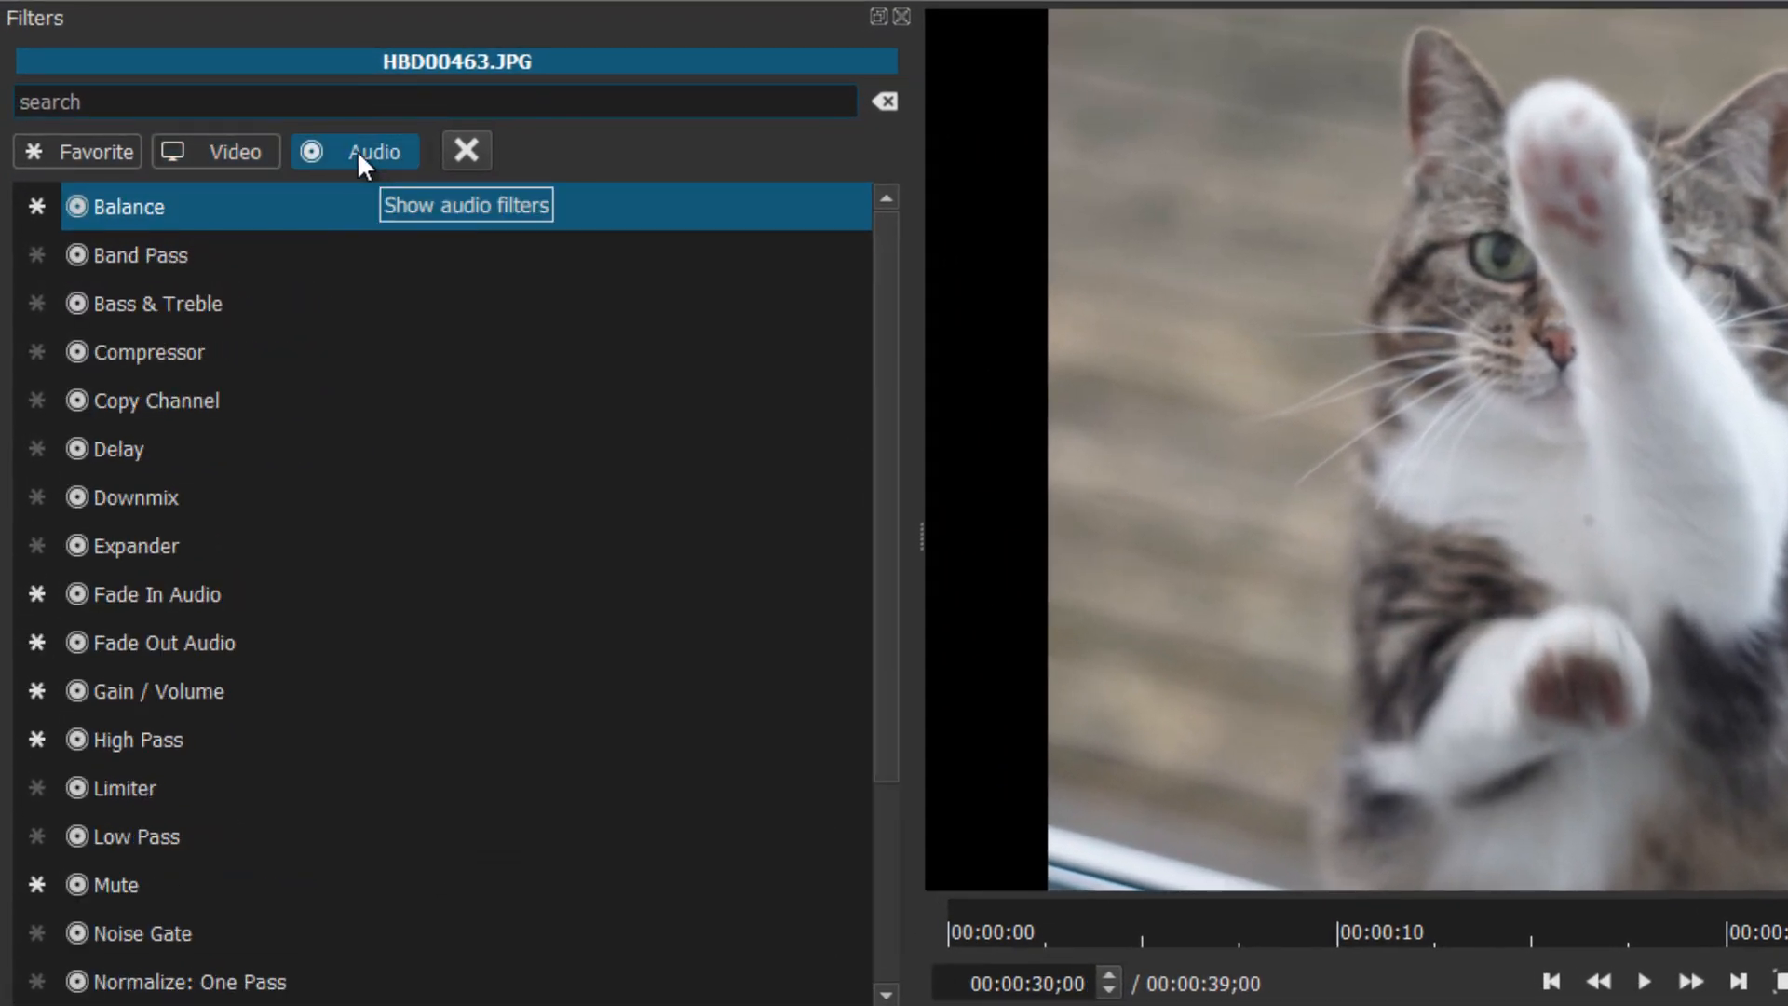
left_click(238, 154)
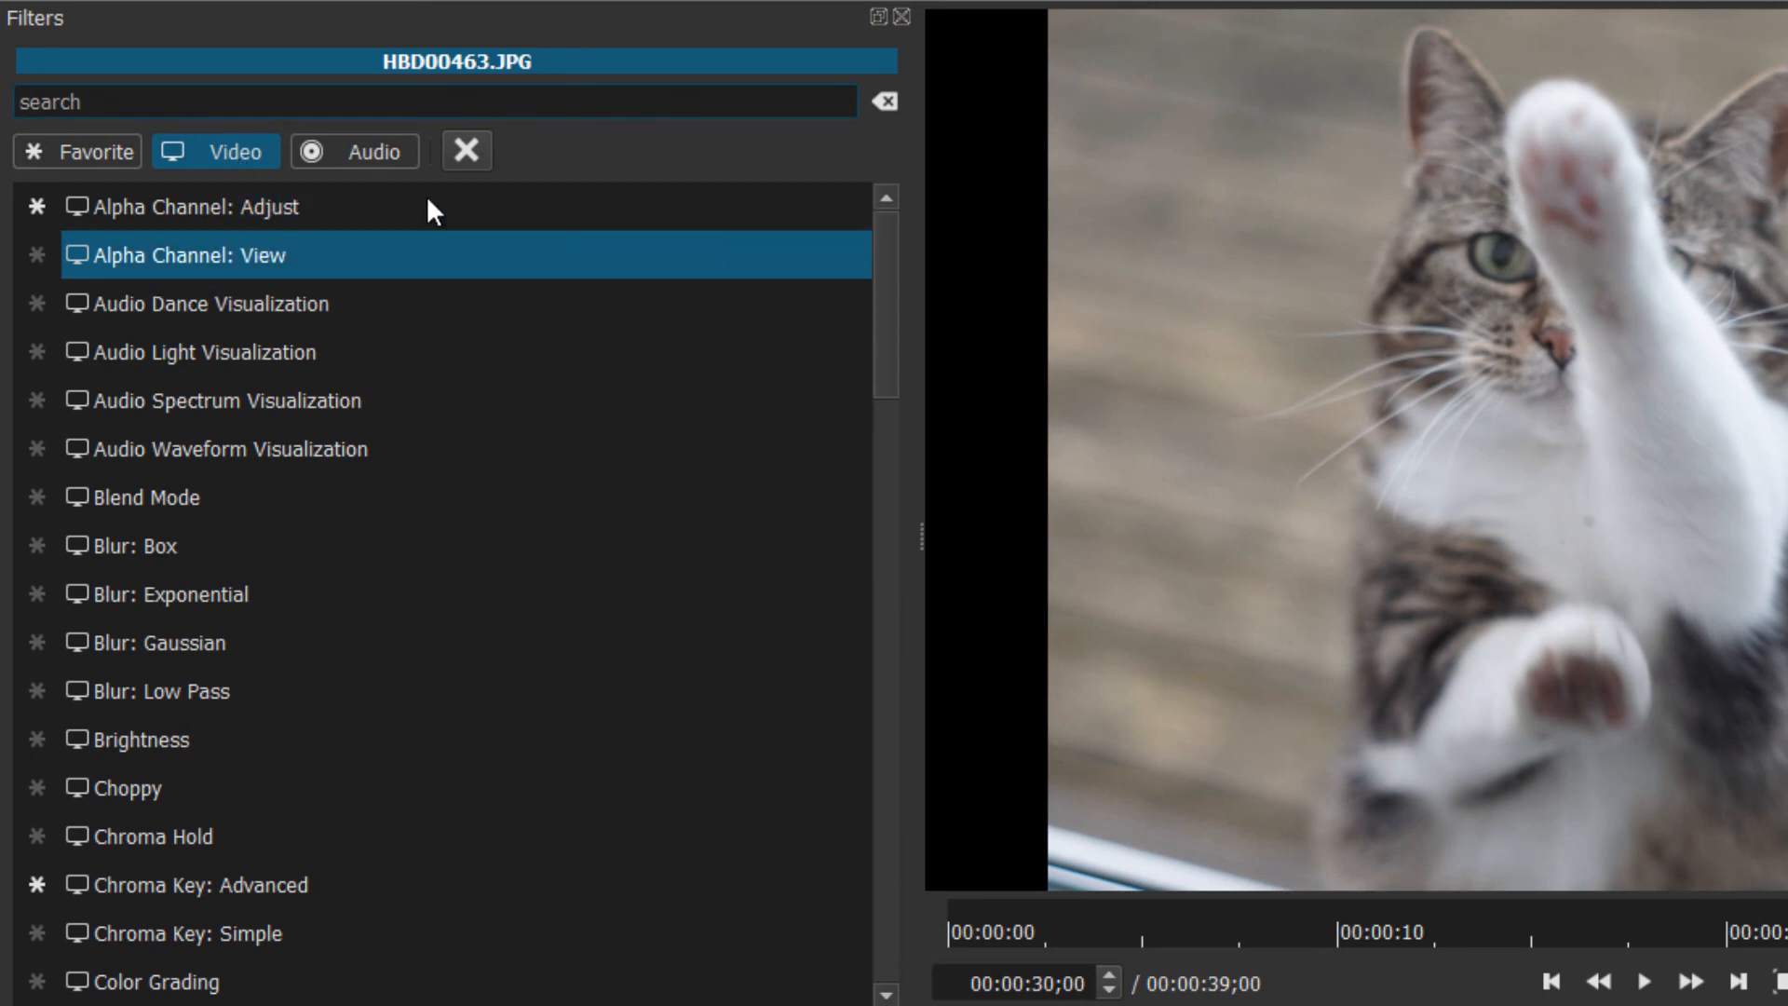
type("f")
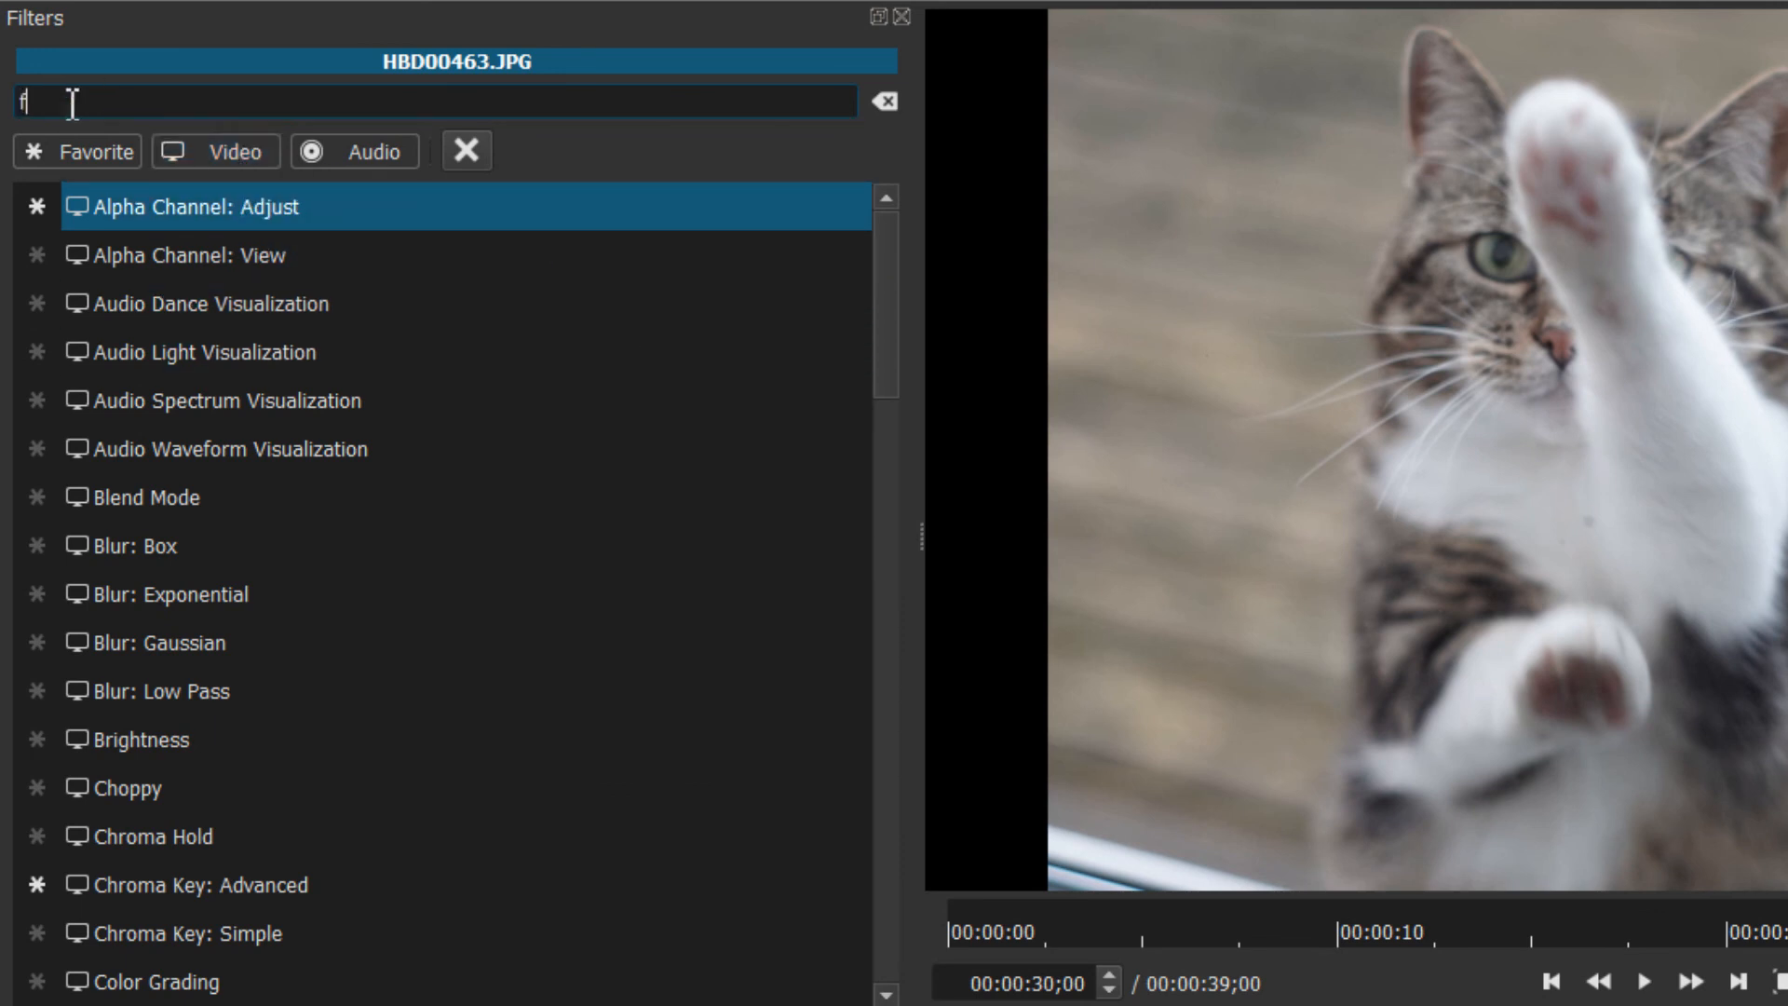
type("ade")
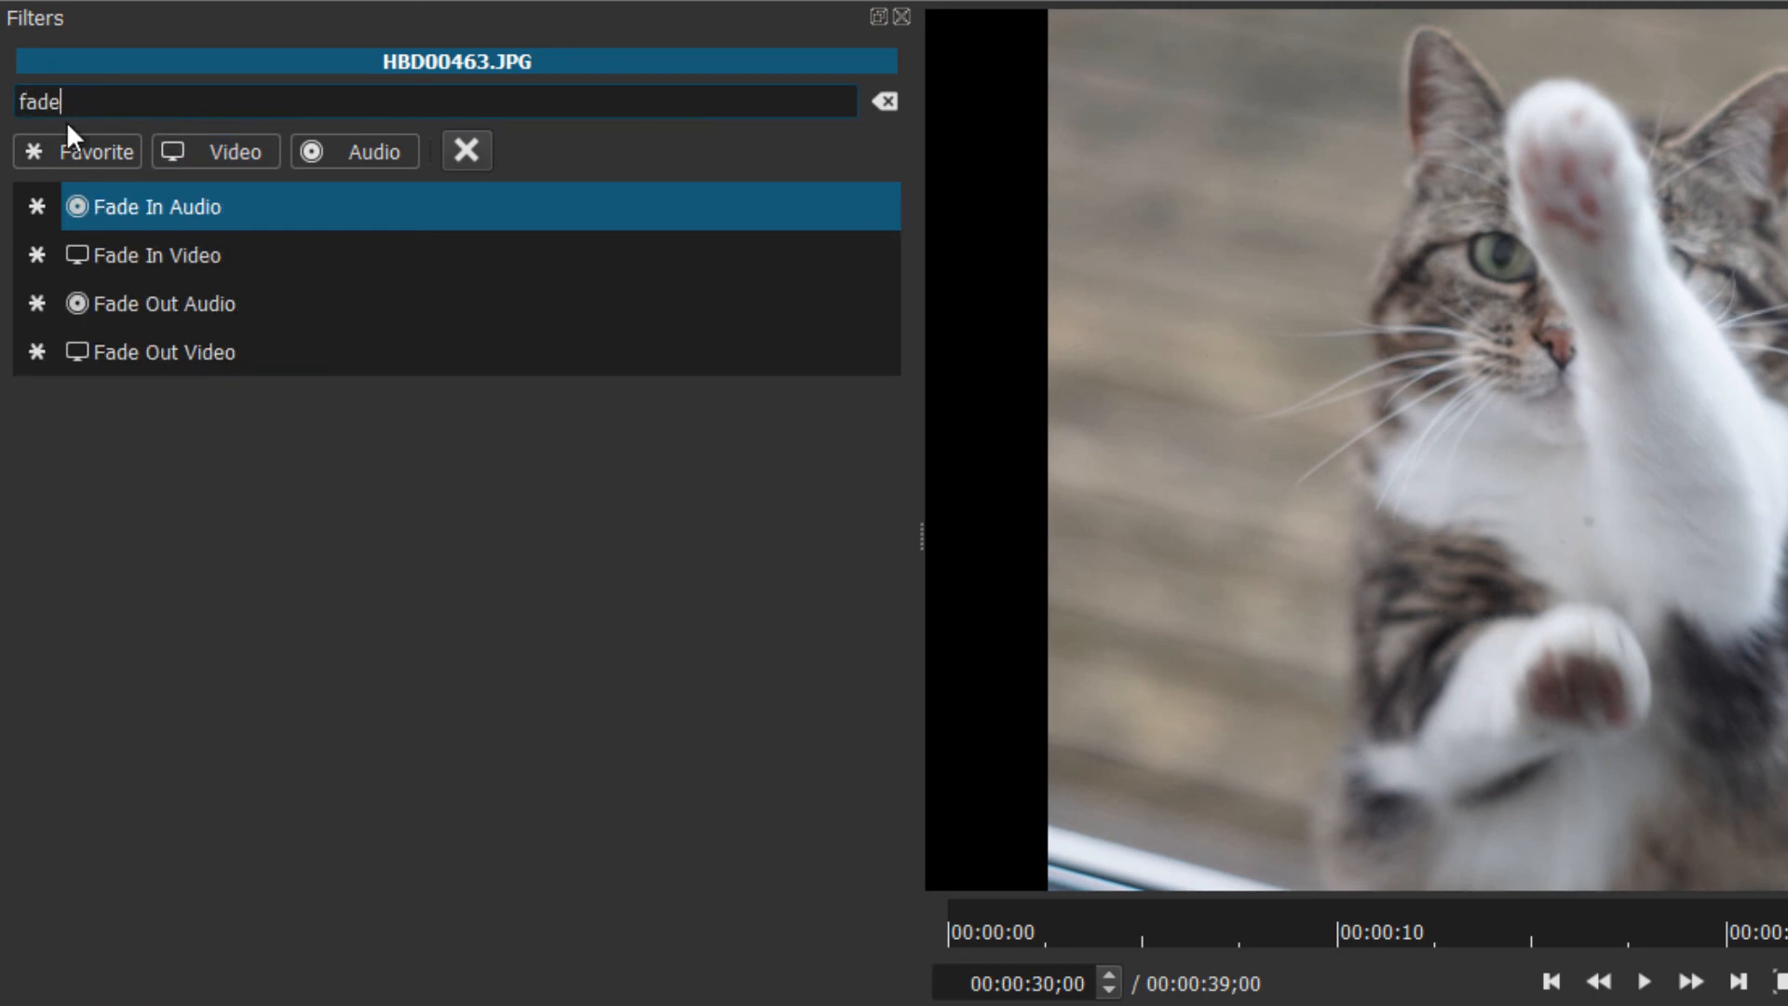
left_click(120, 344)
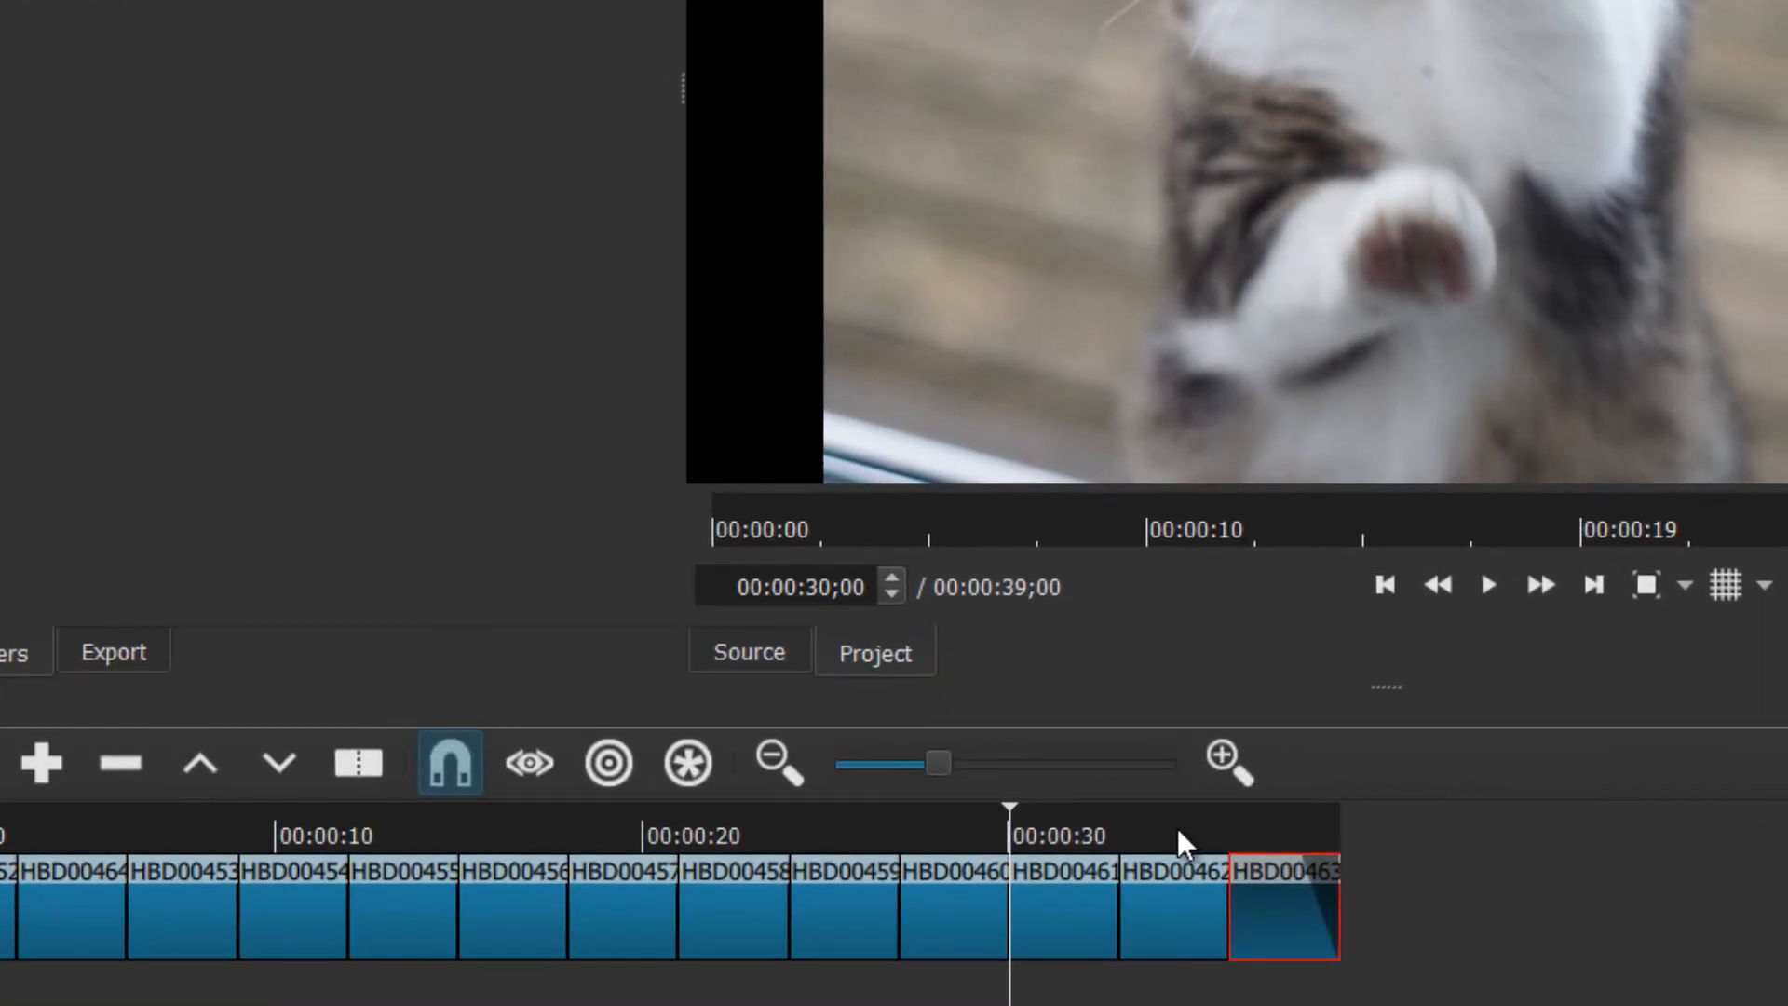
left_click(1177, 827)
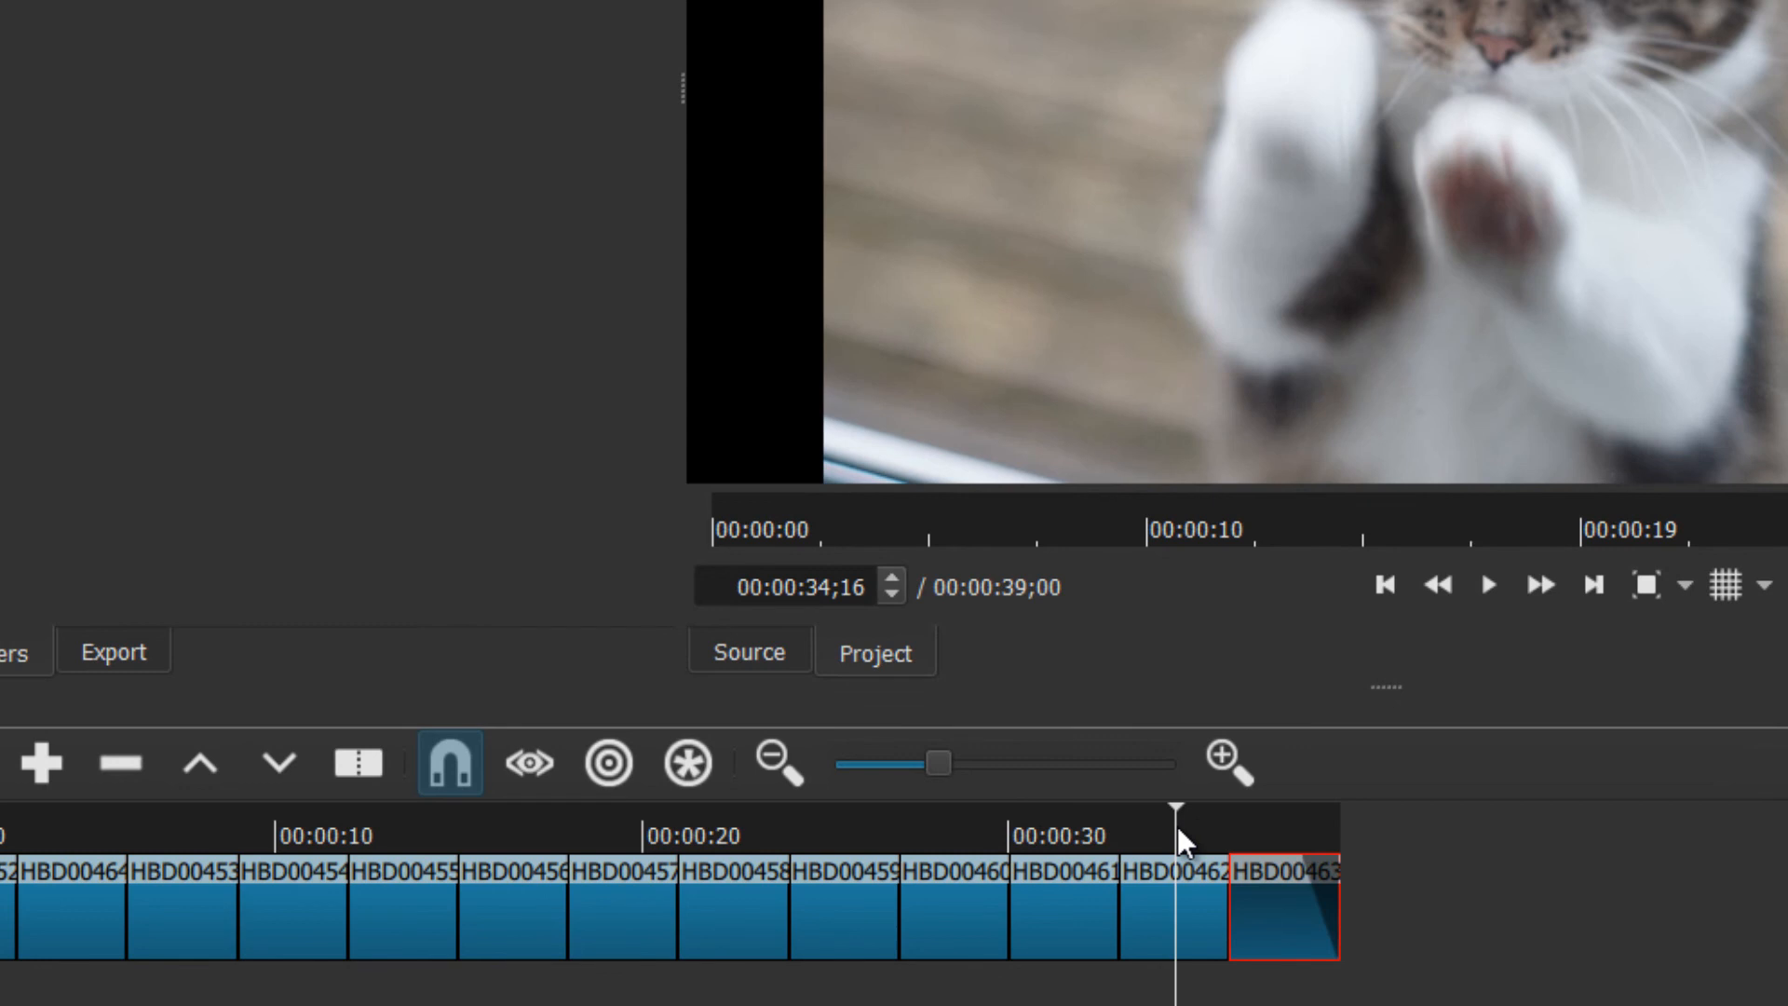
key("space")
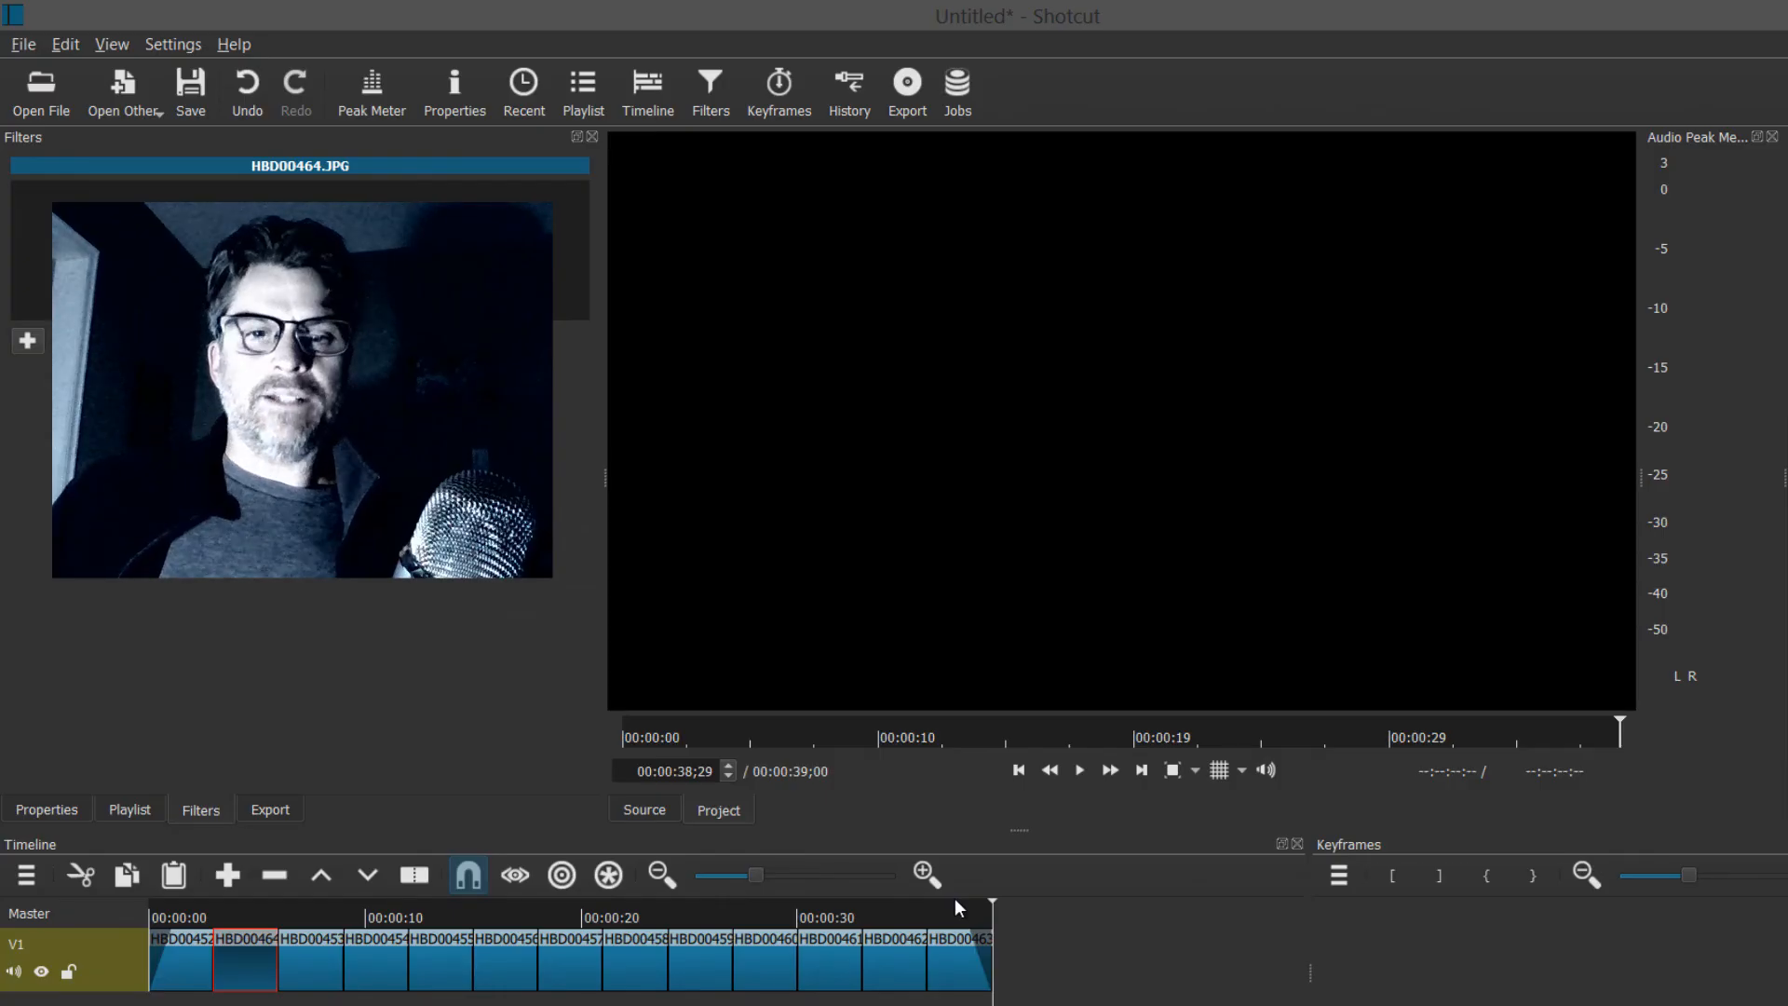
- Go back through the slideshow from its end, checking images at several points down to 00:00:08;10
left_click(1017, 776)
left_click(1017, 777)
left_click(1017, 777)
left_click(1017, 777)
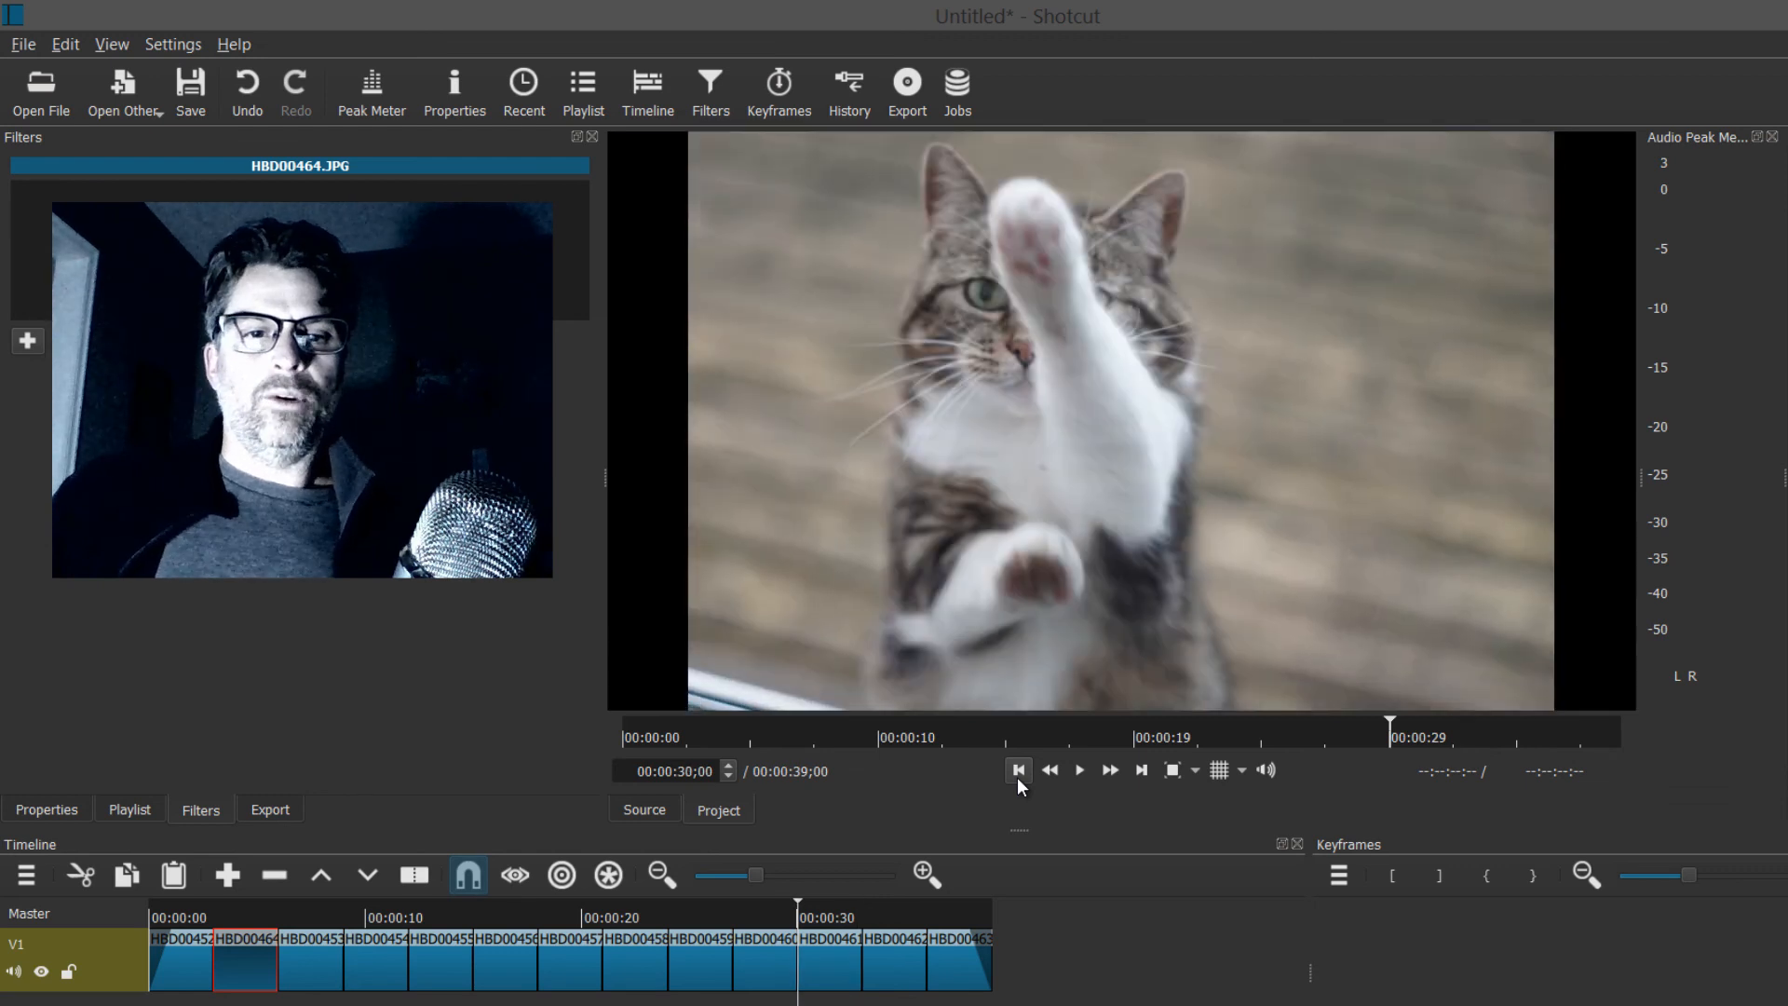
left_click(1017, 777)
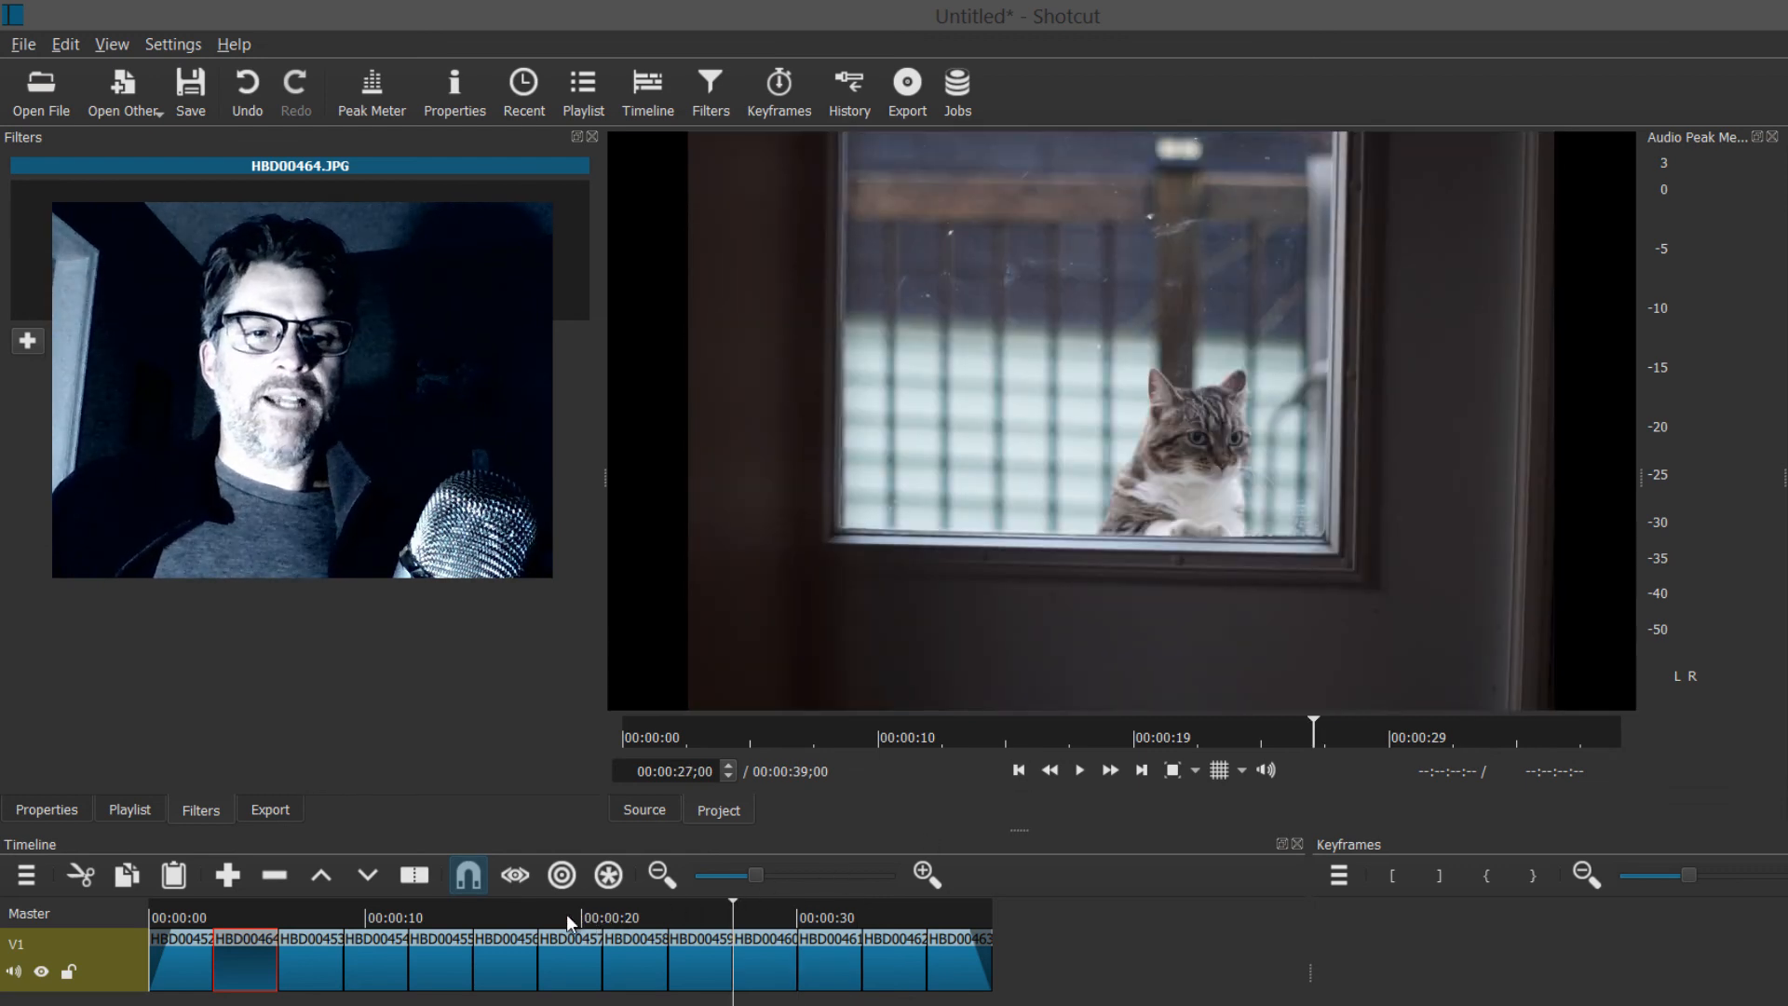
left_click(567, 914)
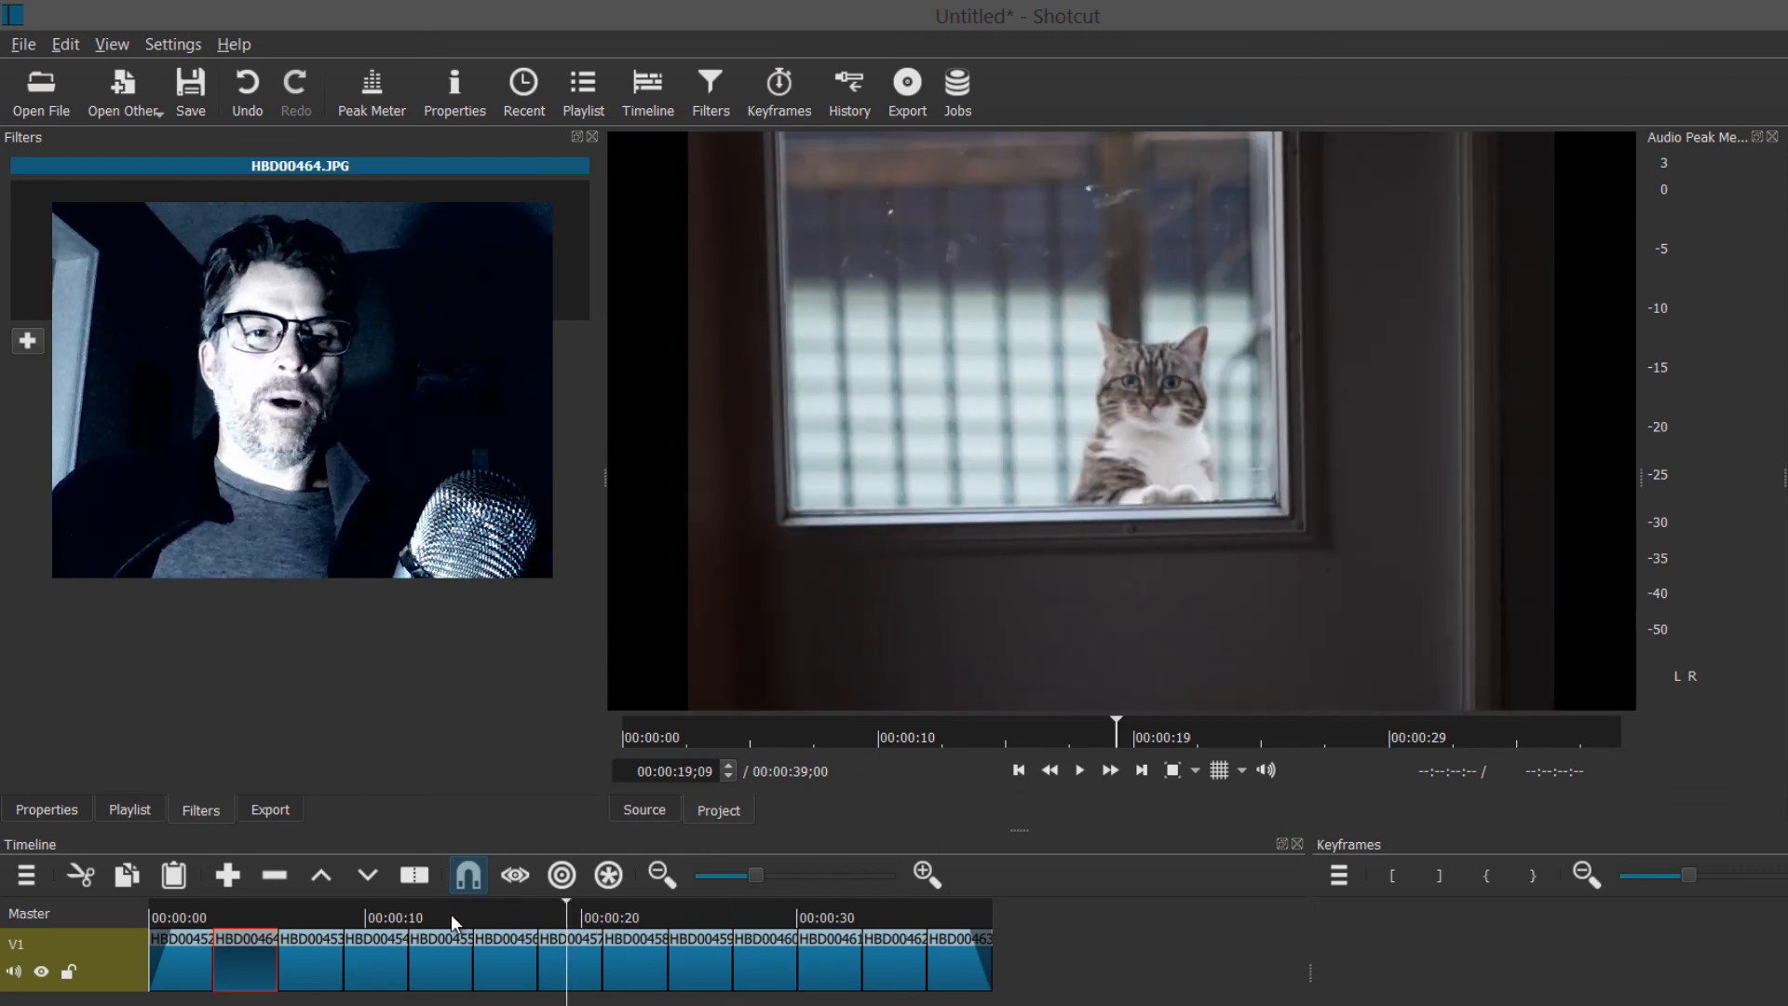
left_click(450, 917)
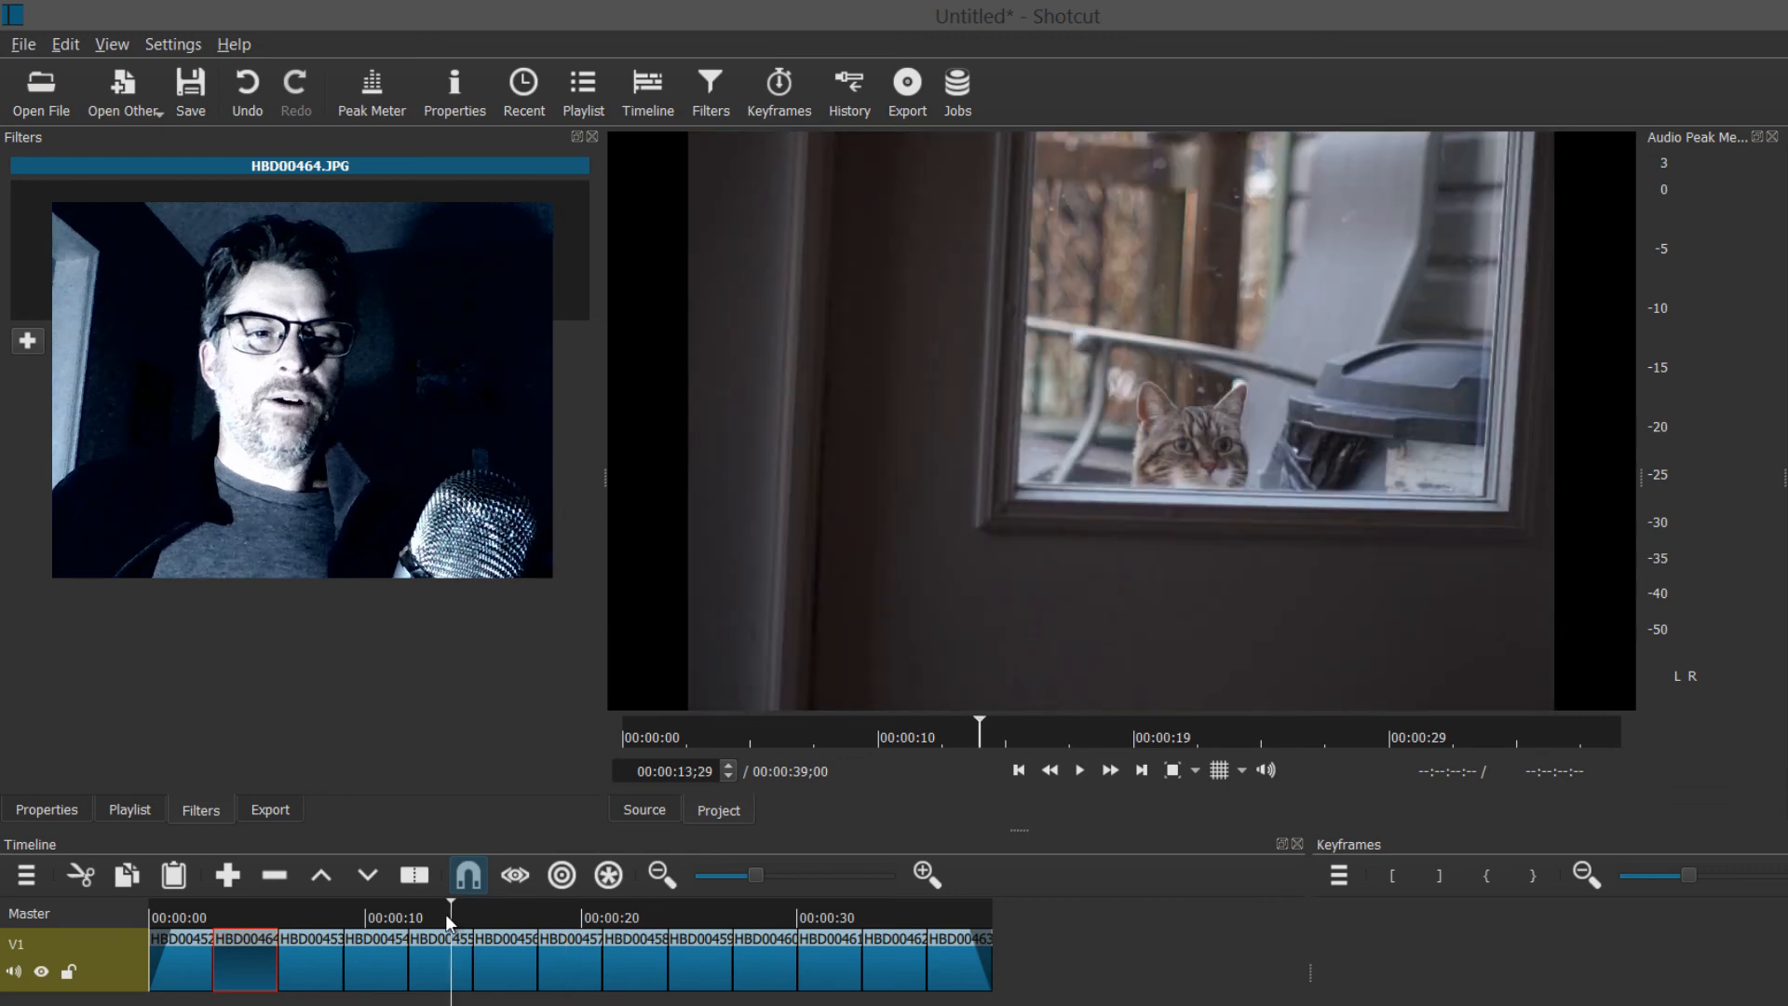
left_click(328, 919)
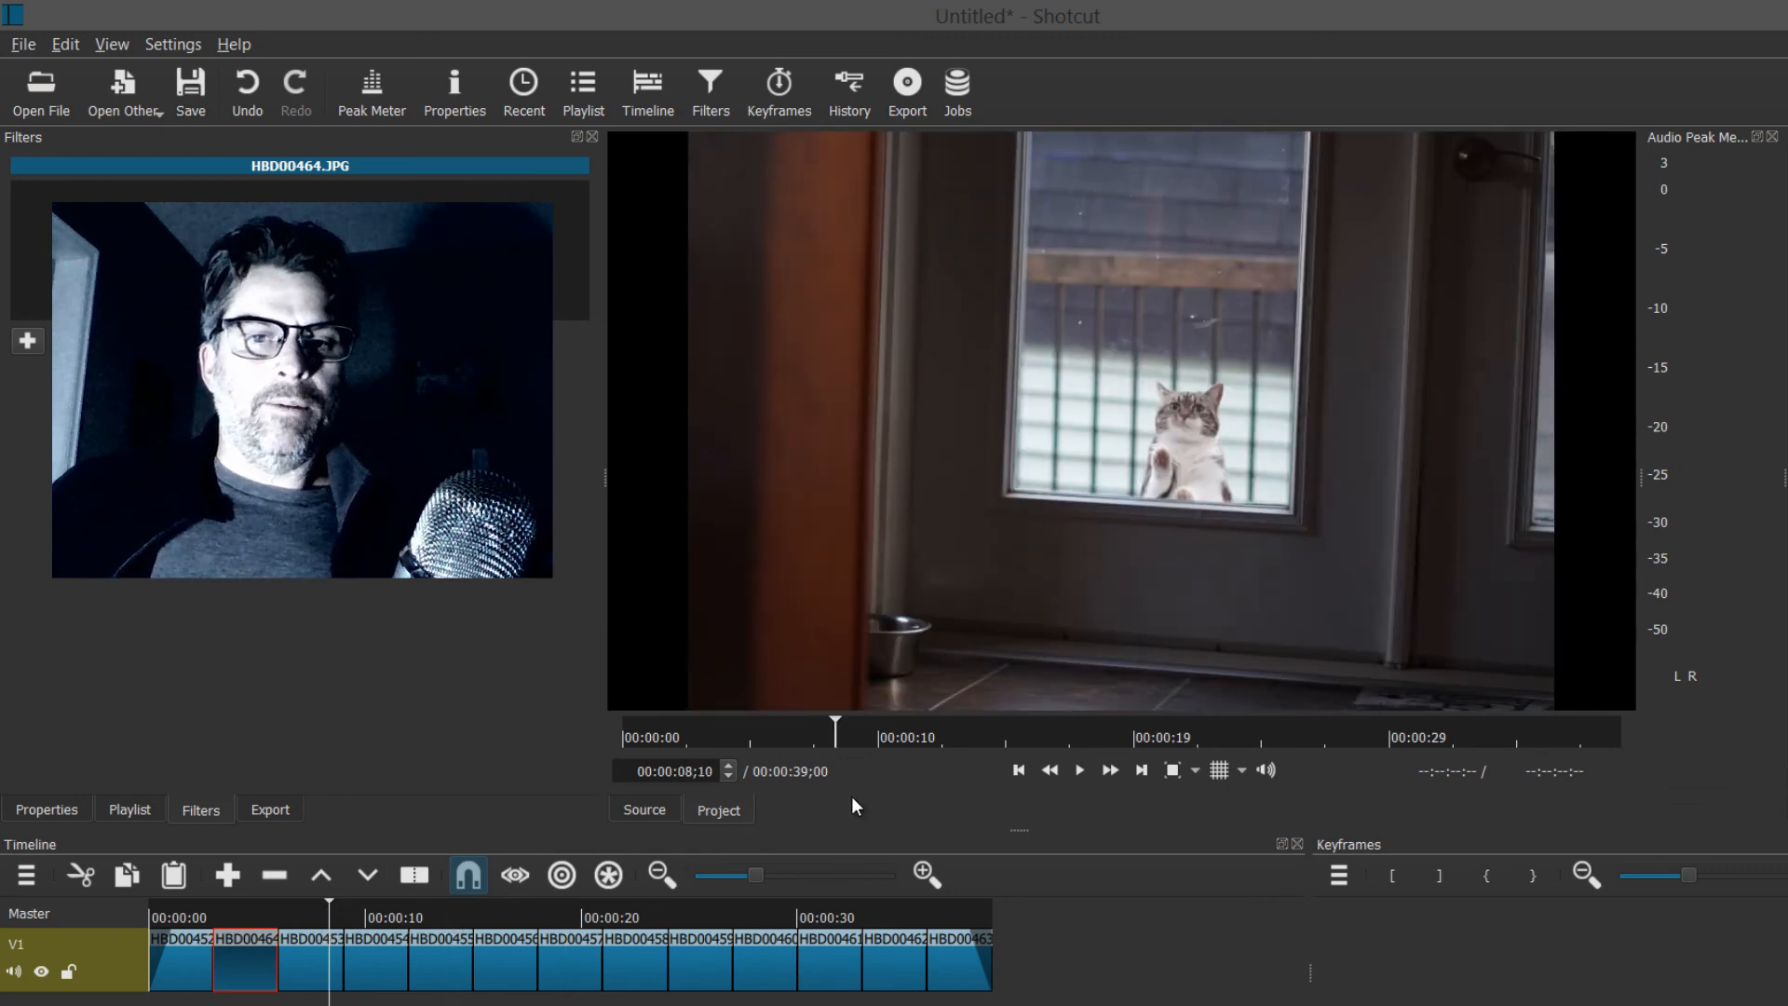
- Return to the beginning of the slideshow and play it, pausing at 00:00:31;11
left_click(1021, 771)
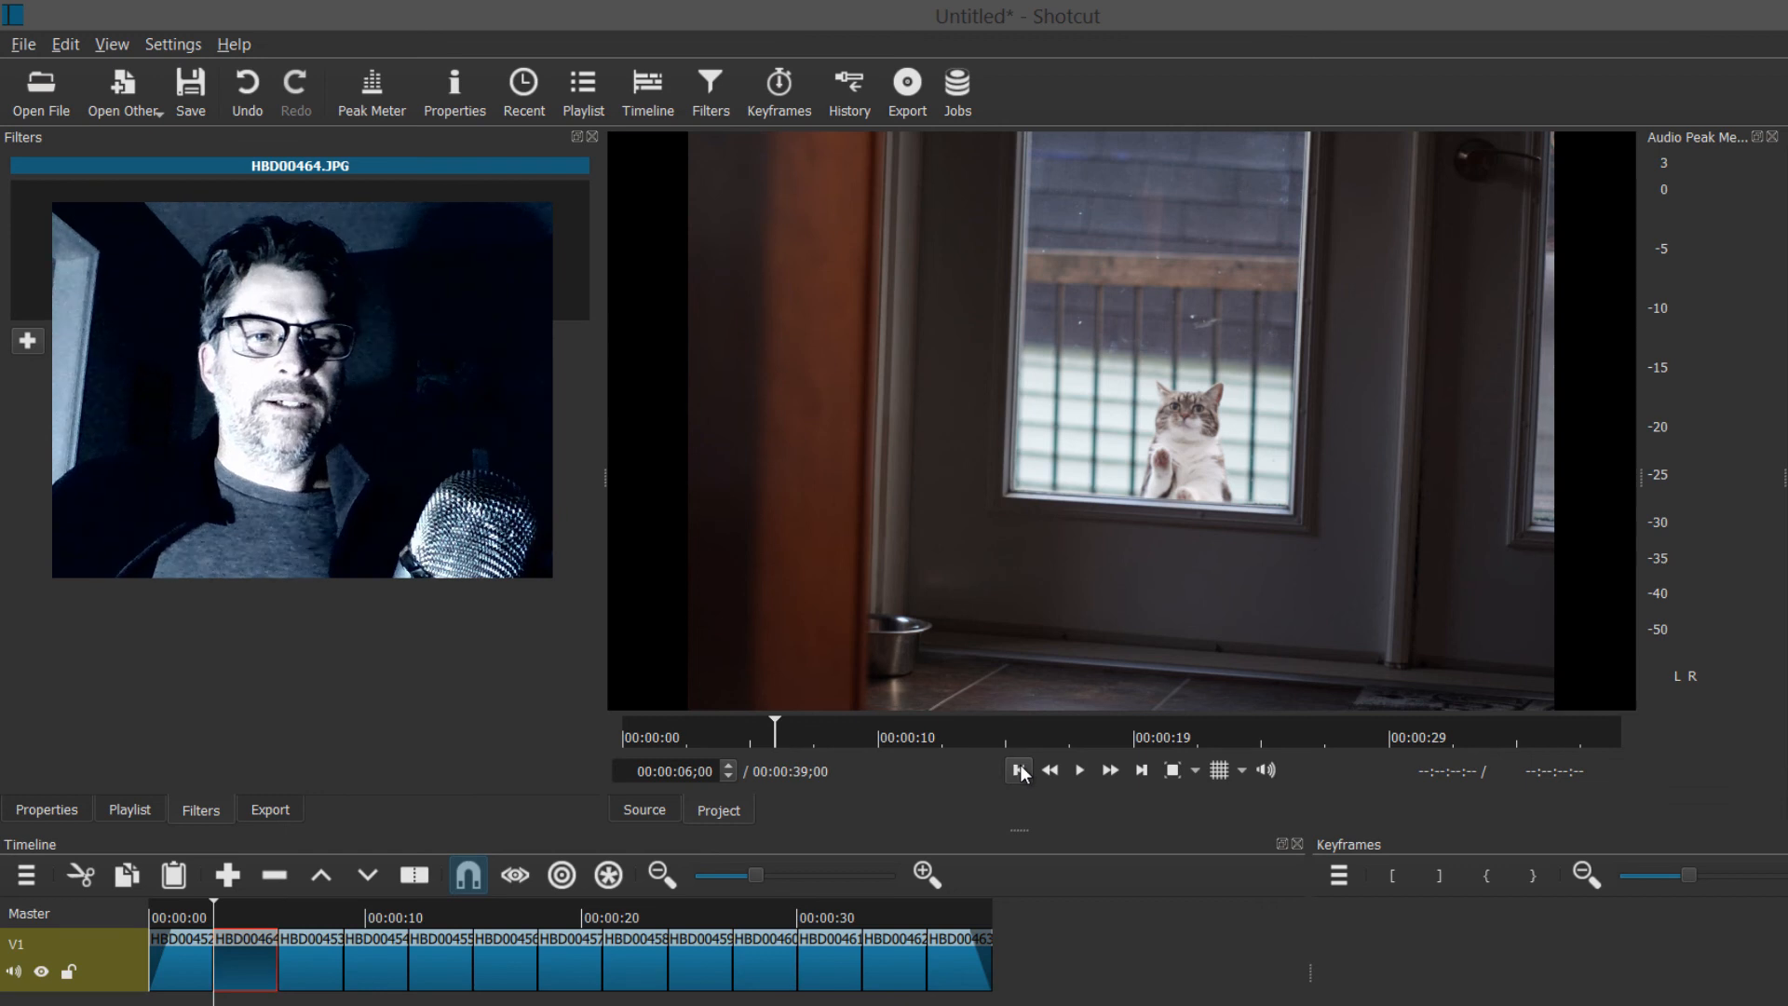
left_click(1021, 771)
left_click(1020, 771)
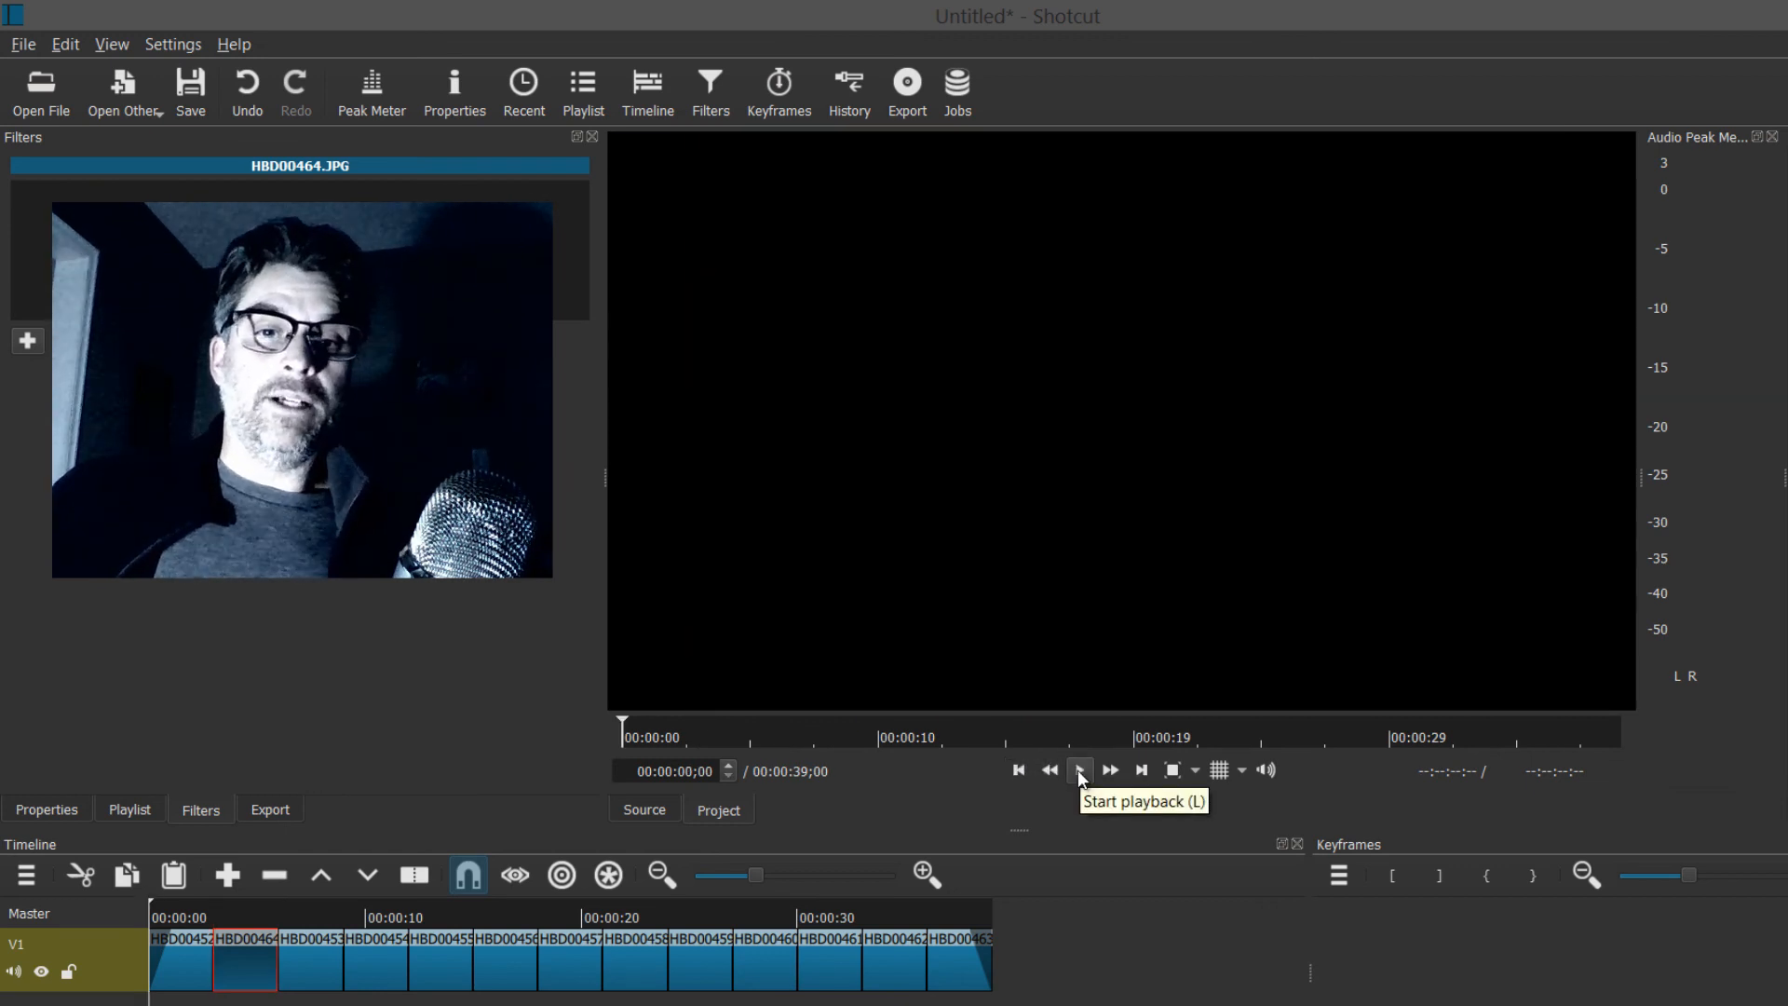
left_click(1080, 771)
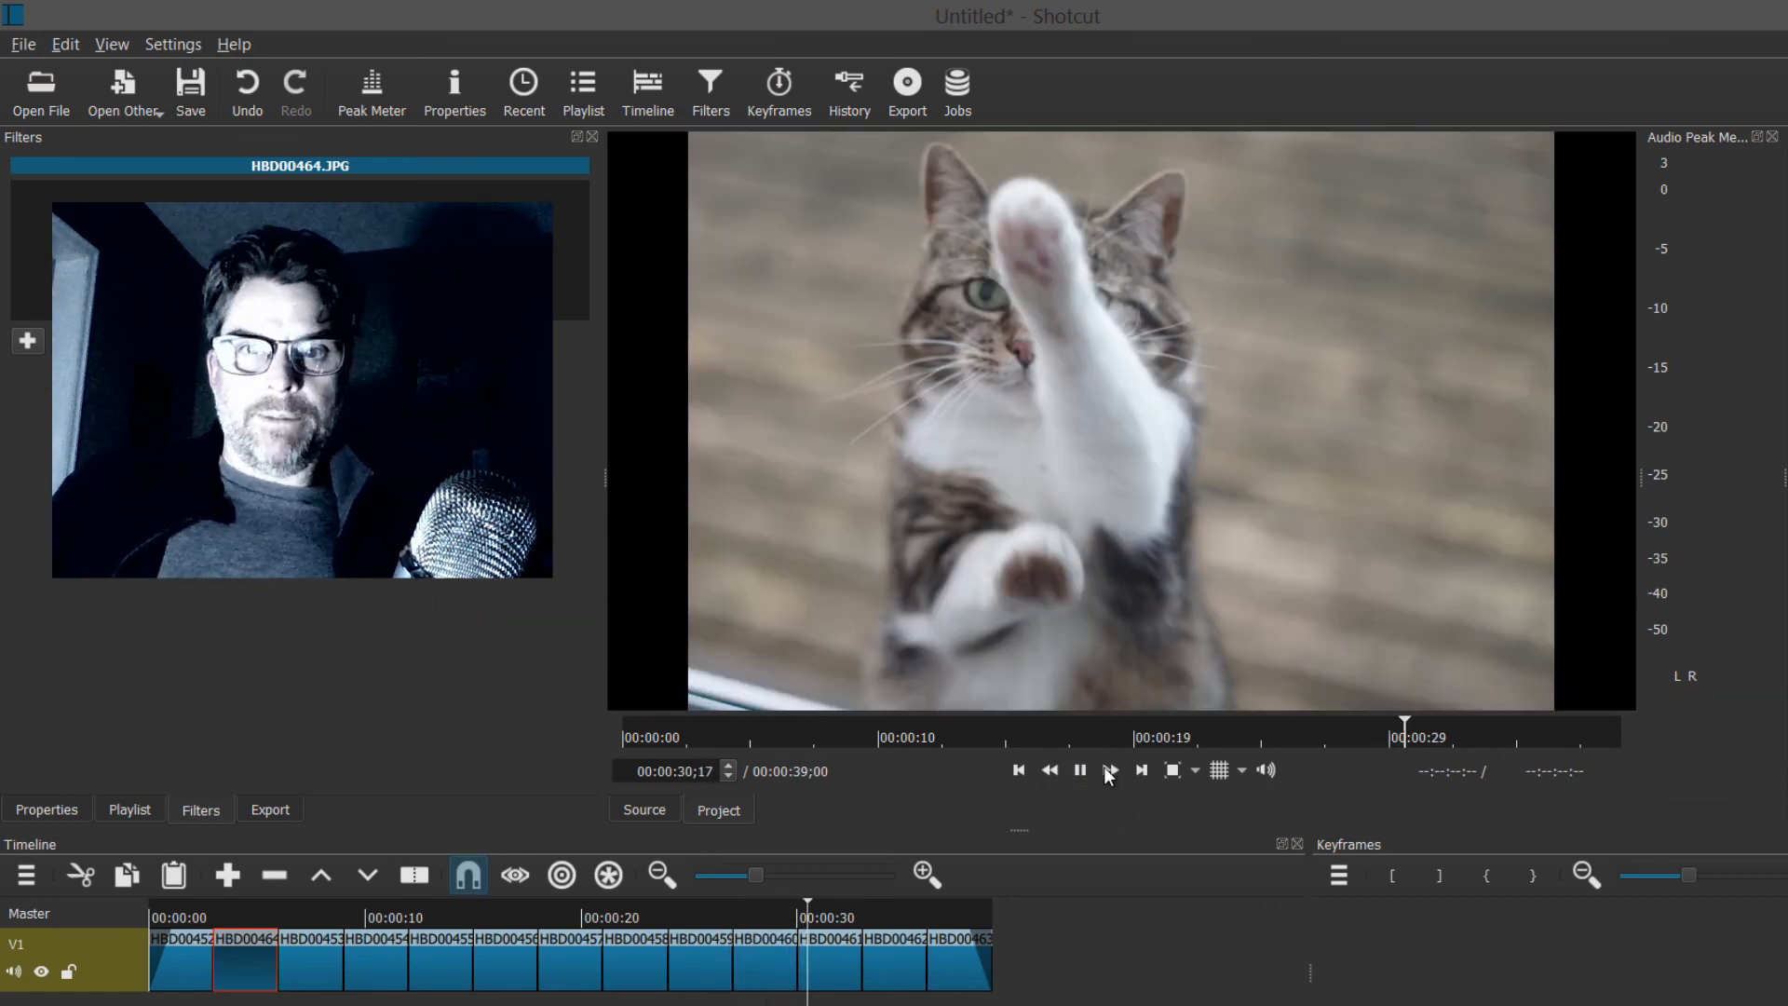
left_click(1078, 771)
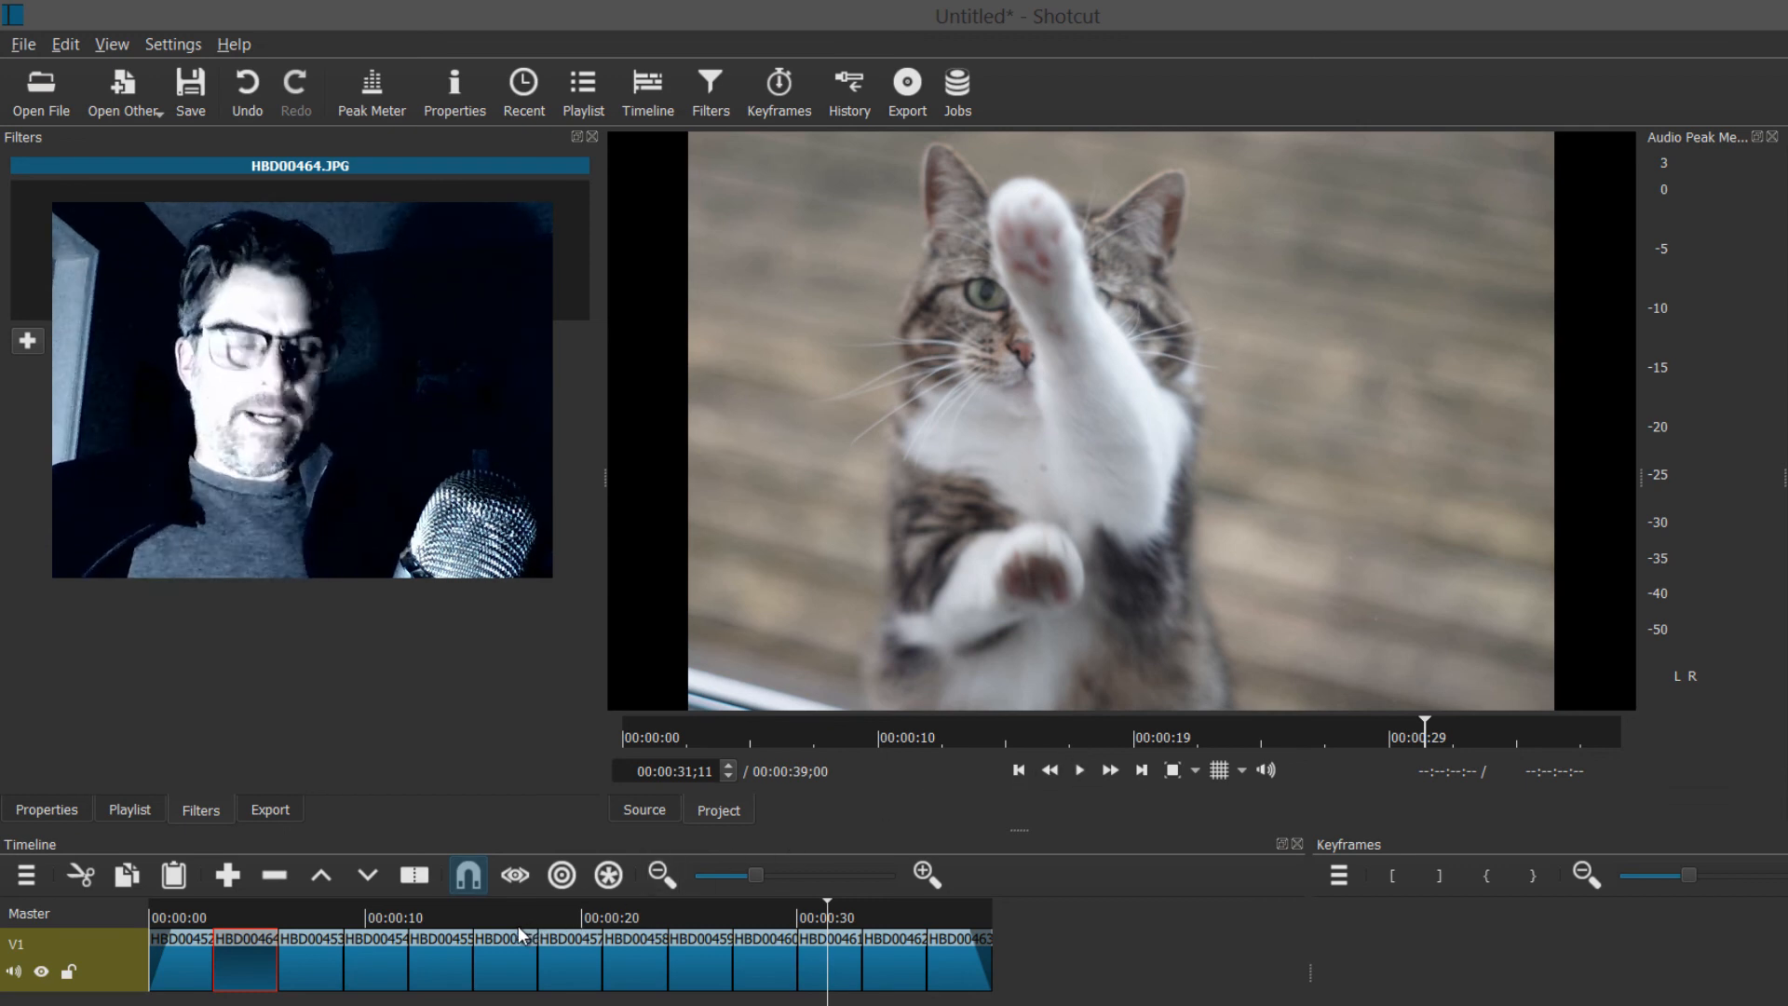
- Try a Size and Position filter on the HBD00464.JPG clip, sized 1448 x 966 at position 208, 51, and remove it
left_click(253, 916)
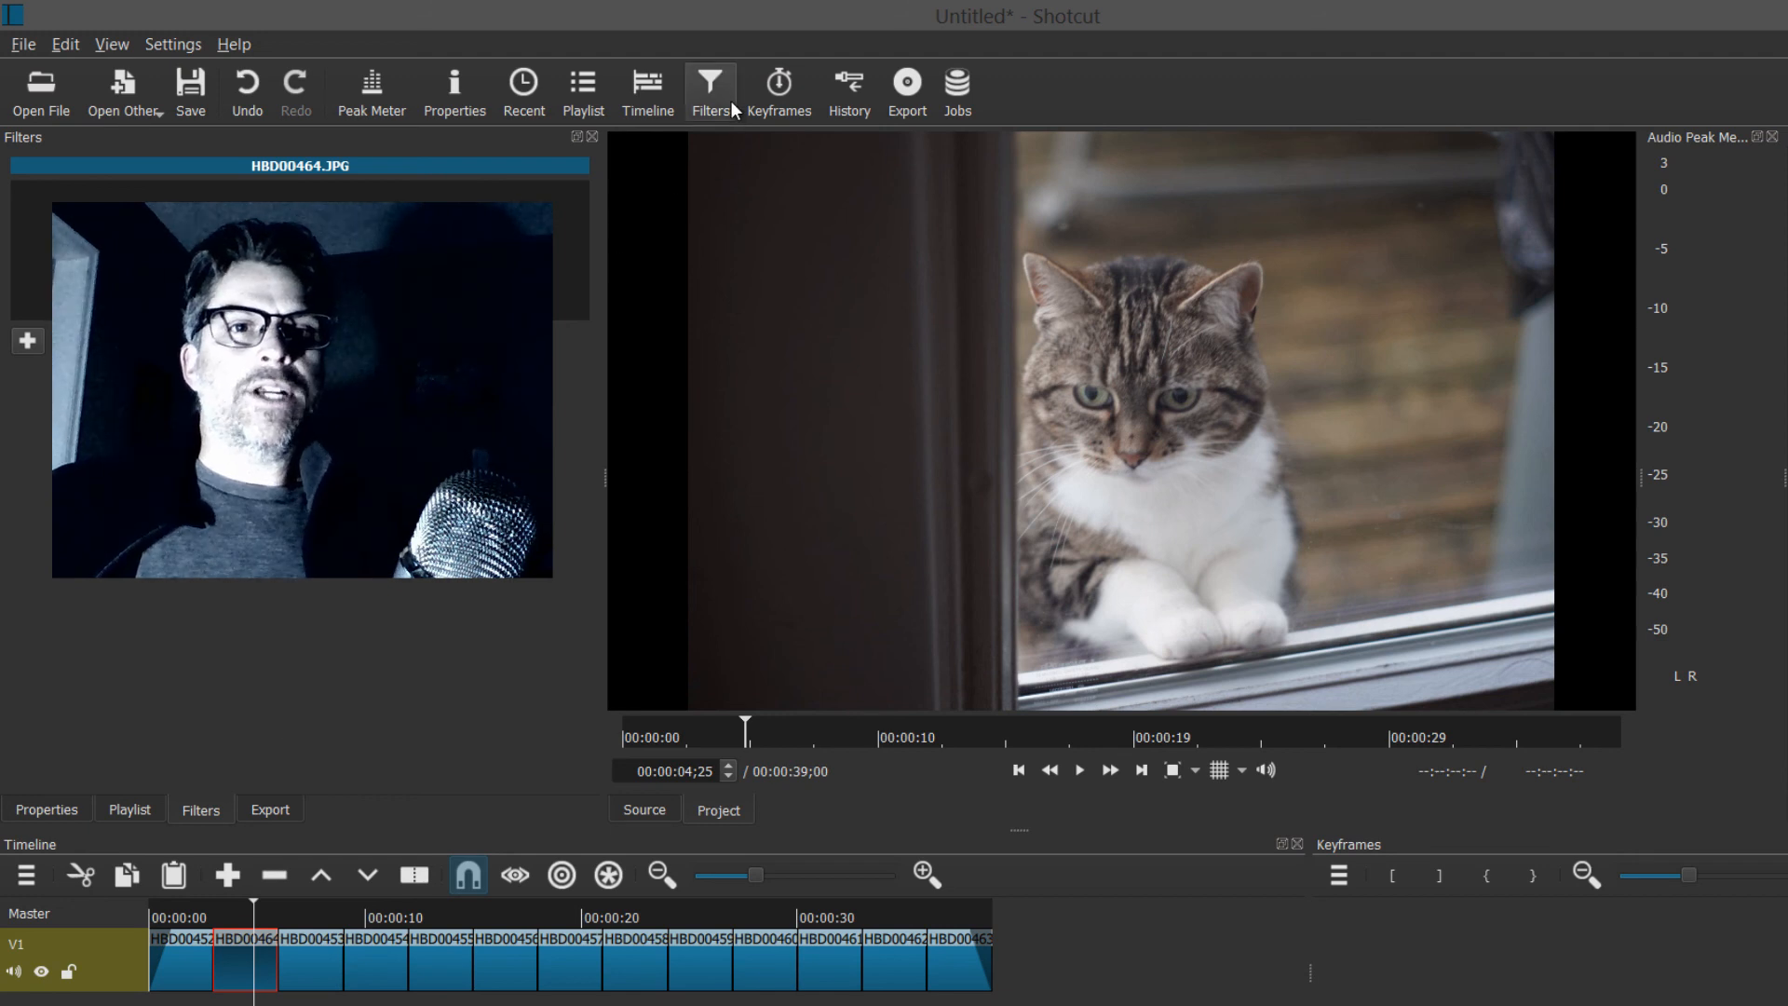
left_click(27, 341)
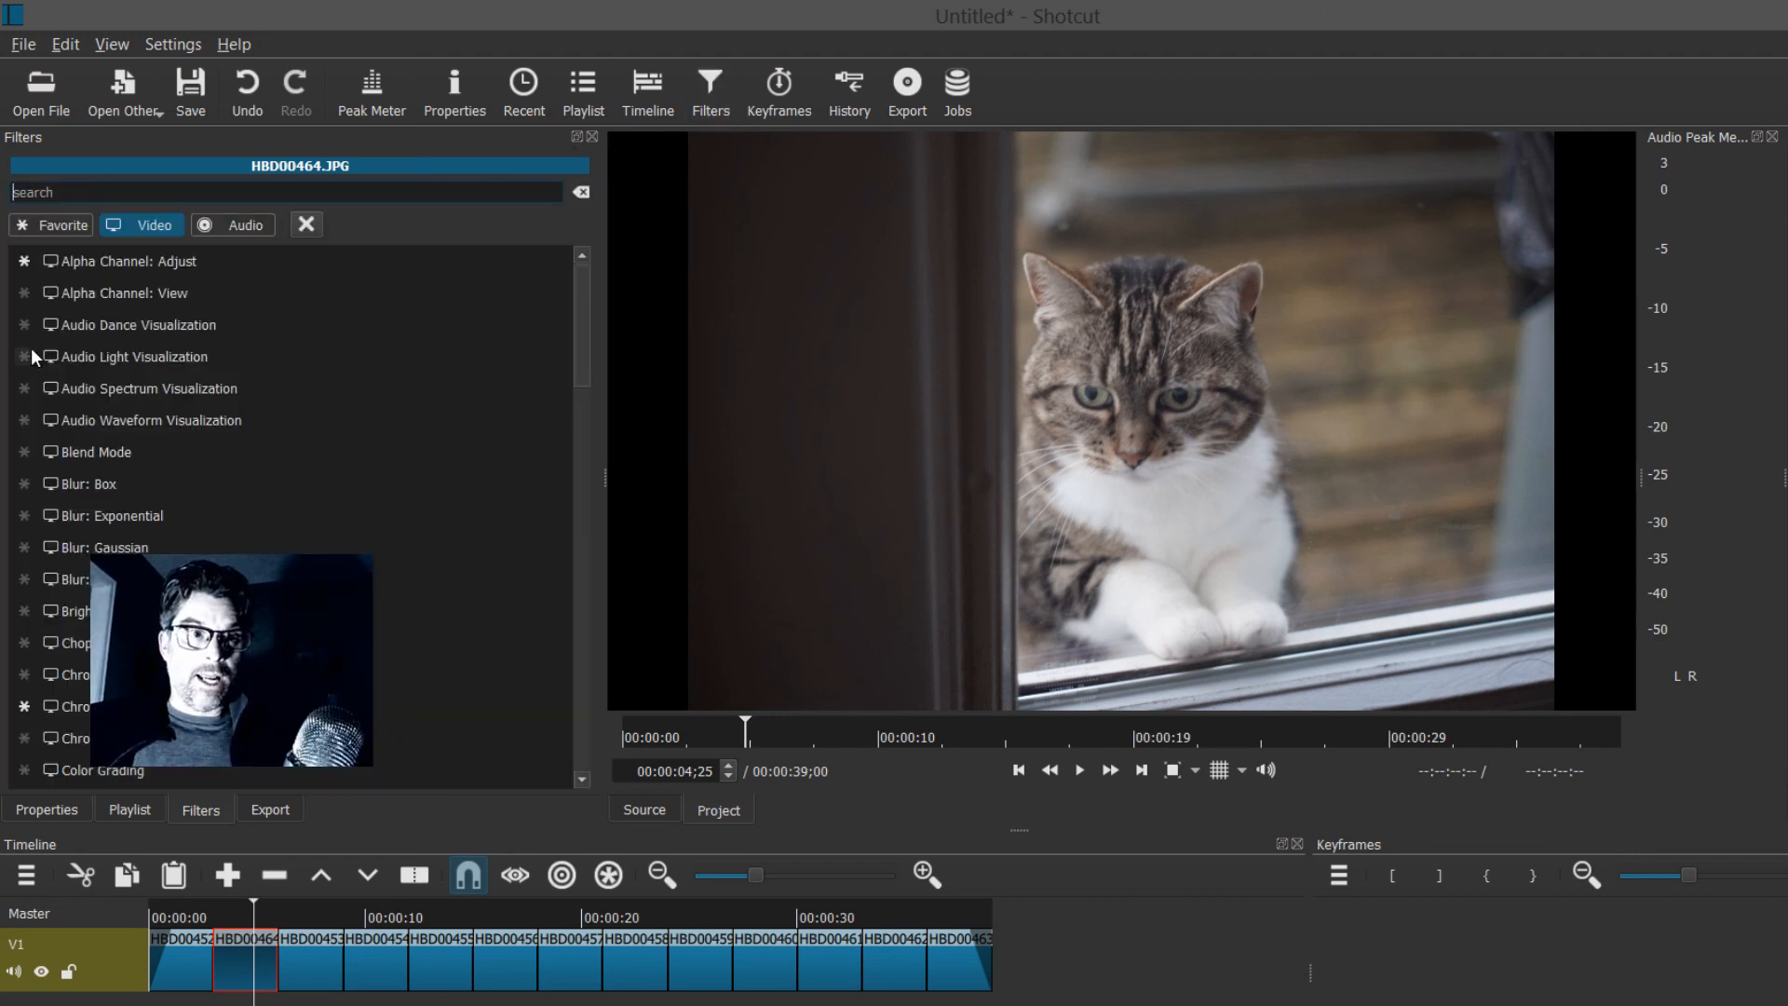
scroll(30, 349, "down", 15)
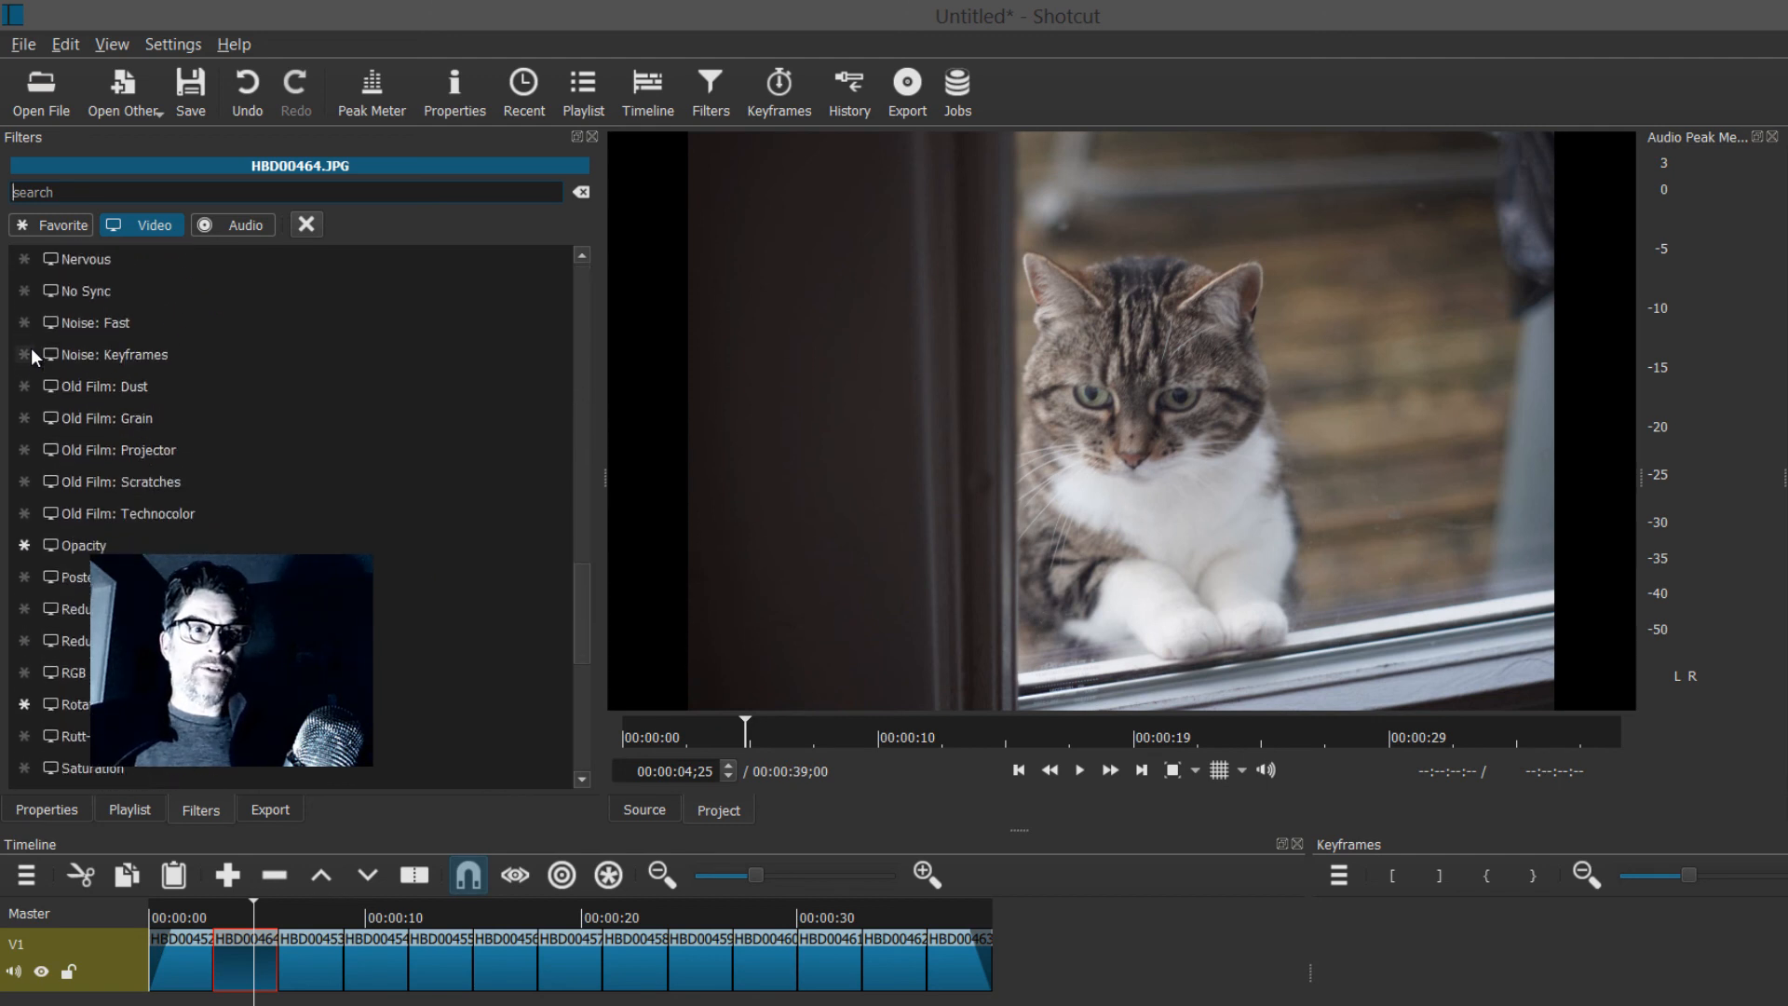
scroll(31, 349, "down", 6)
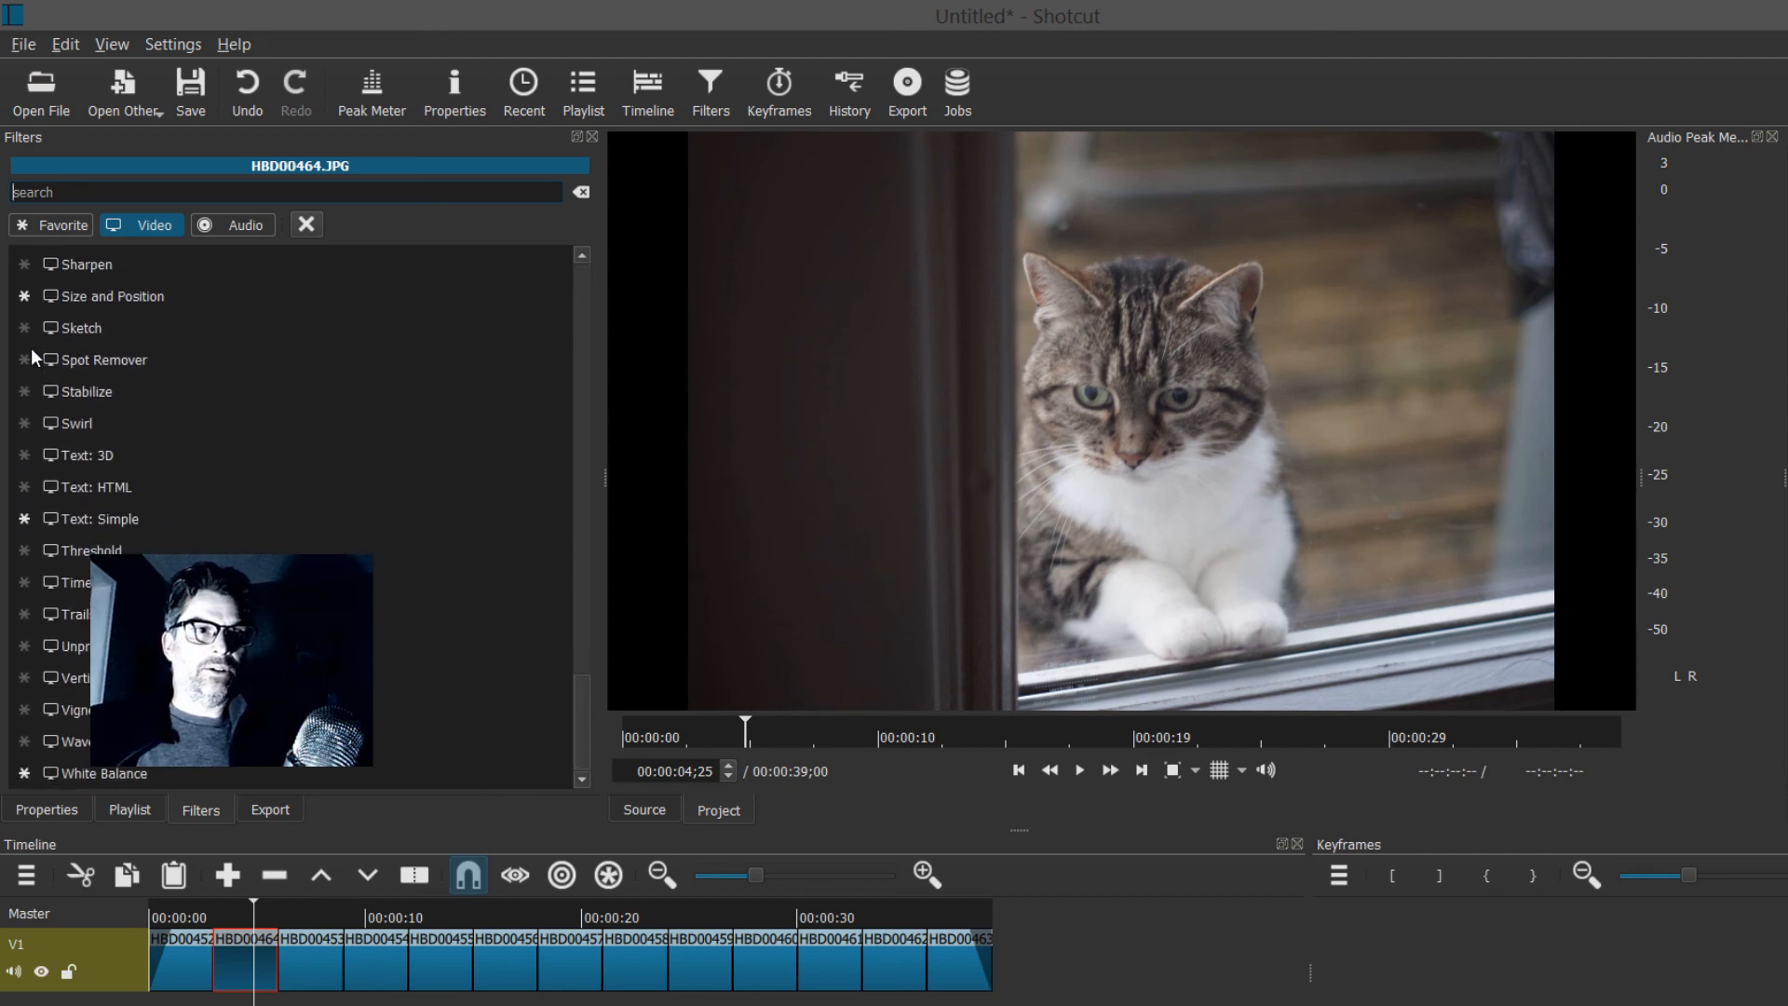
left_click(92, 296)
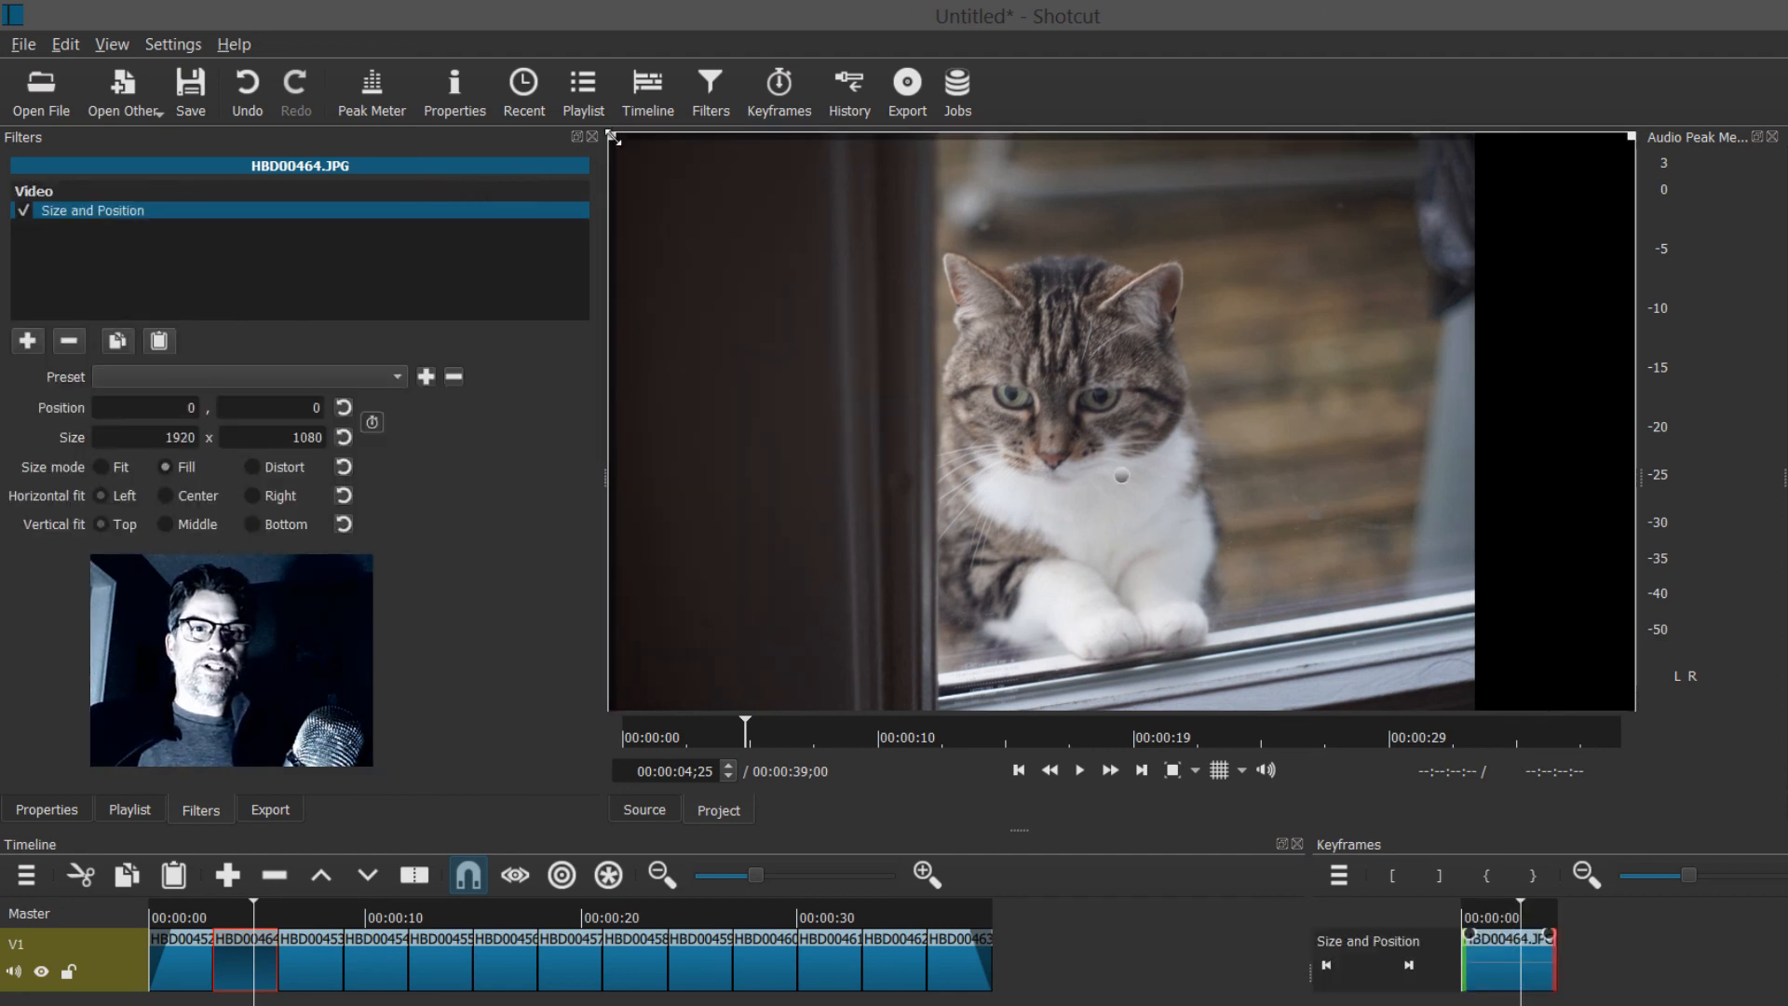
left_click_drag(681, 191, 871, 321)
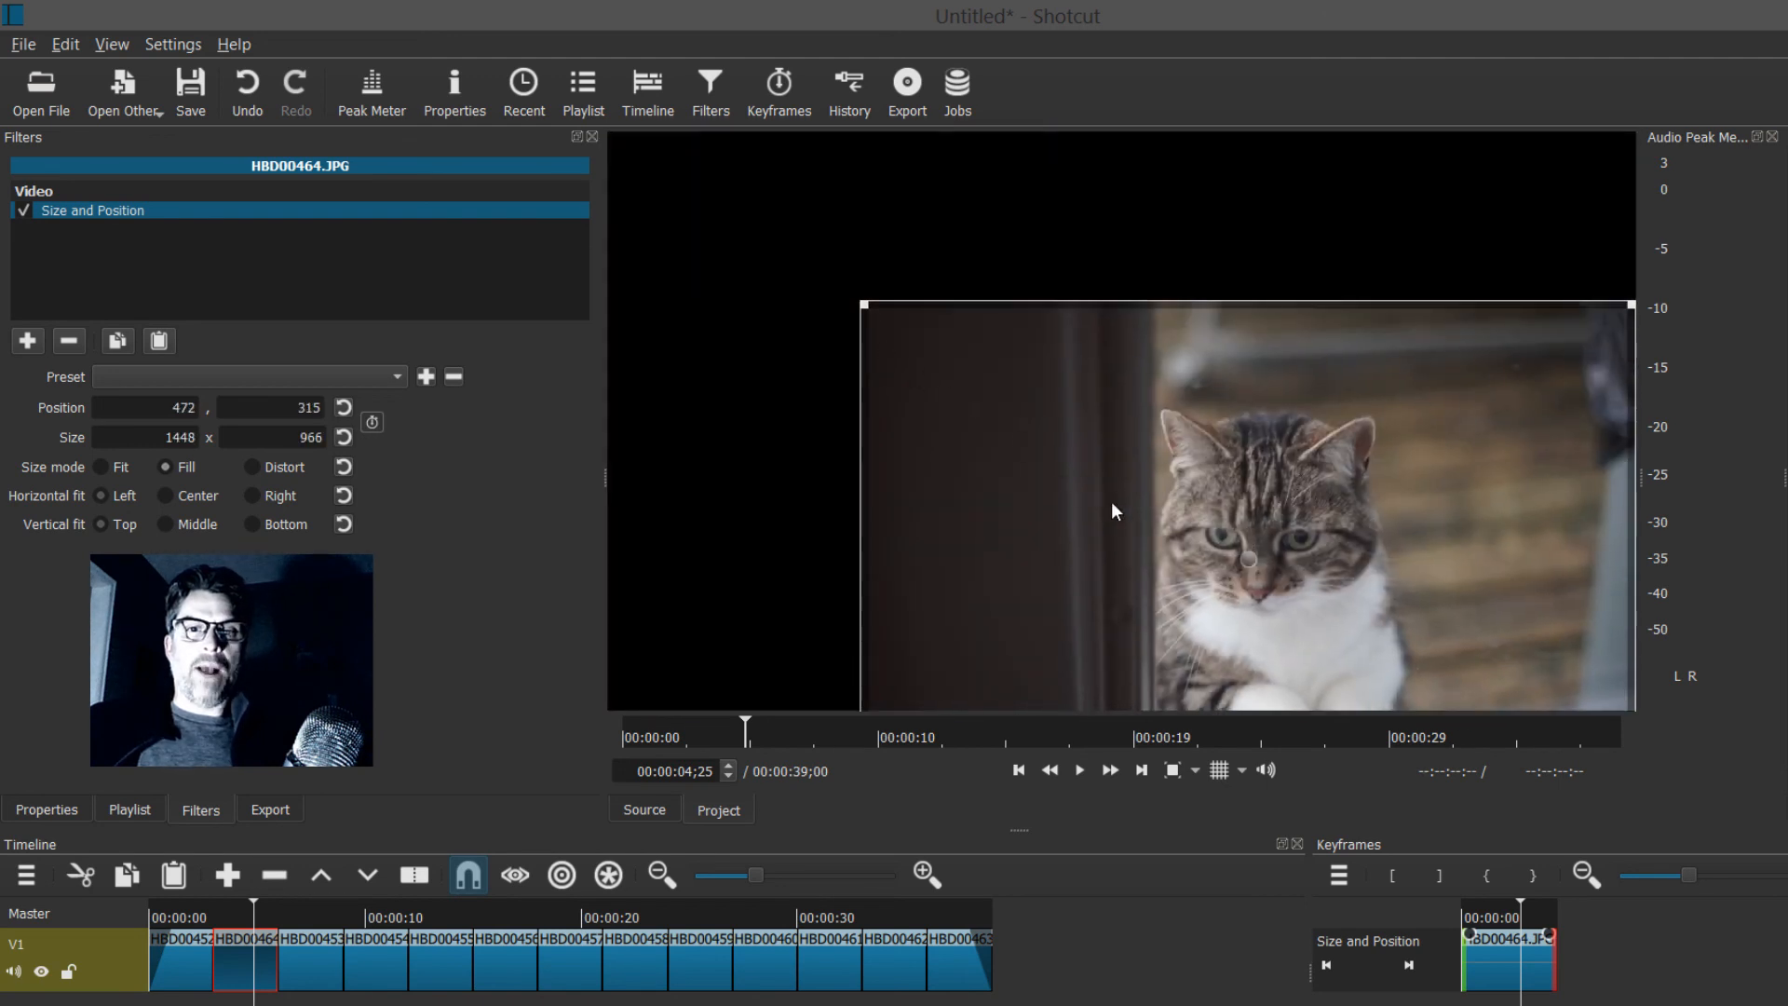
left_click_drag(1247, 545, 1107, 408)
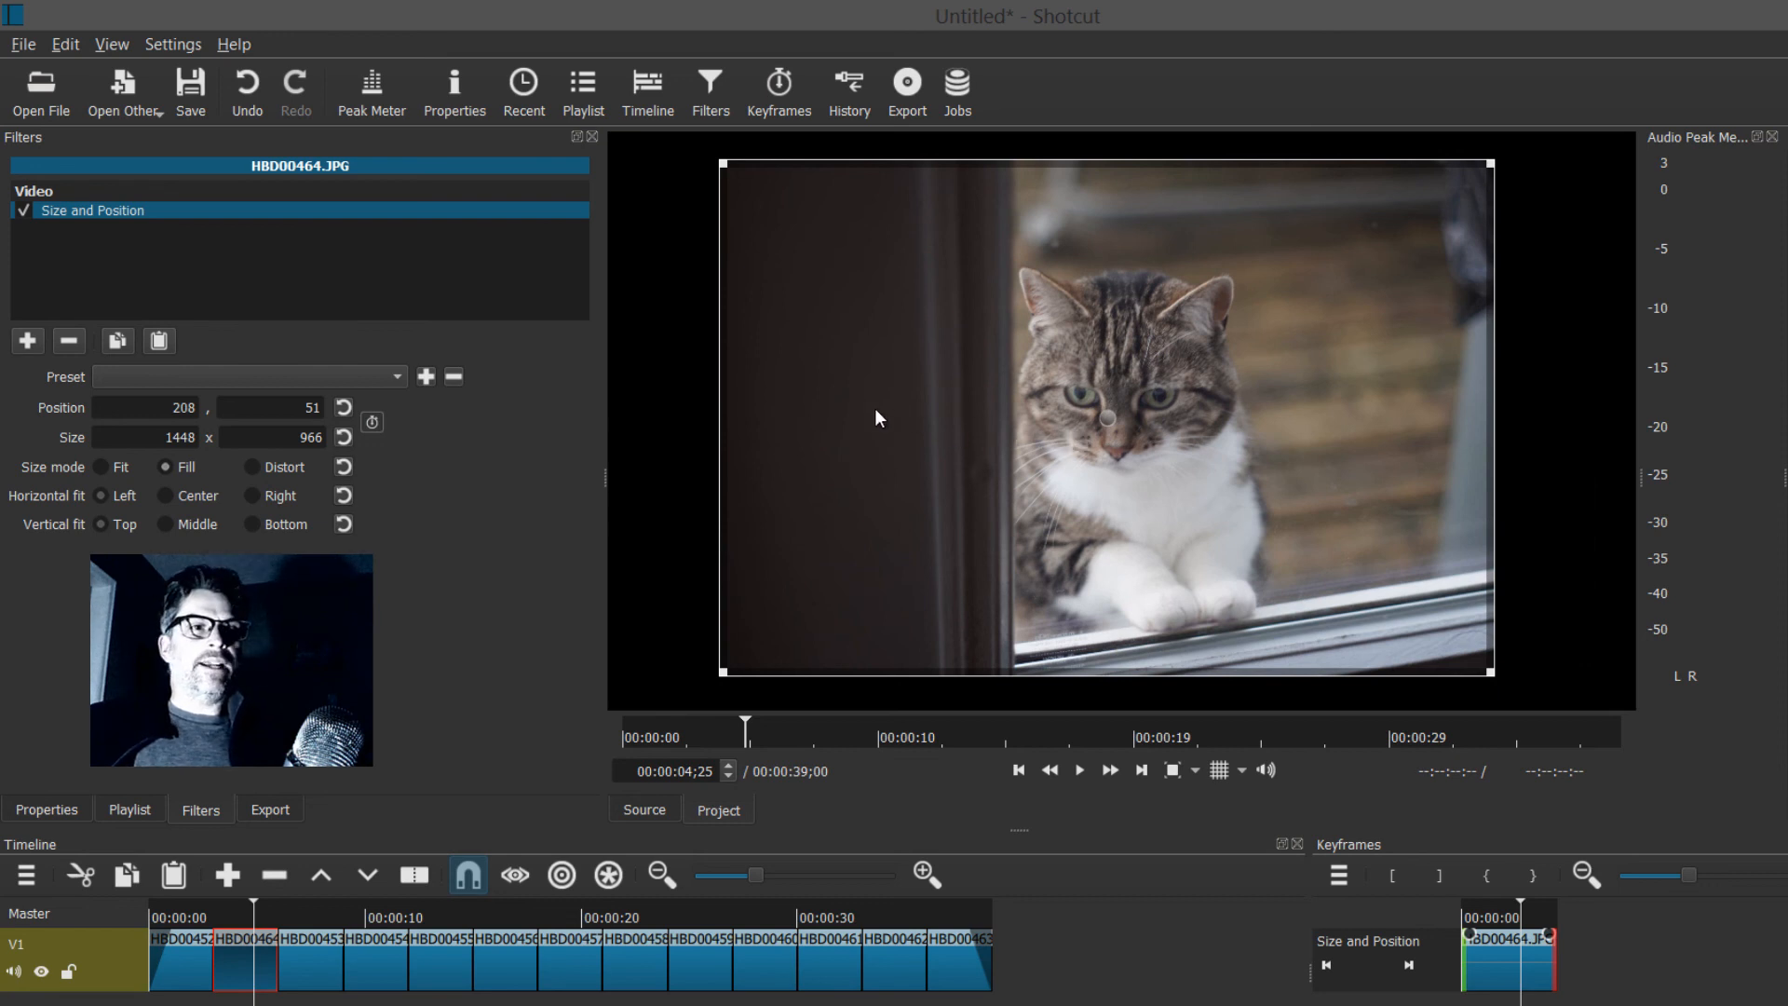
left_click(67, 342)
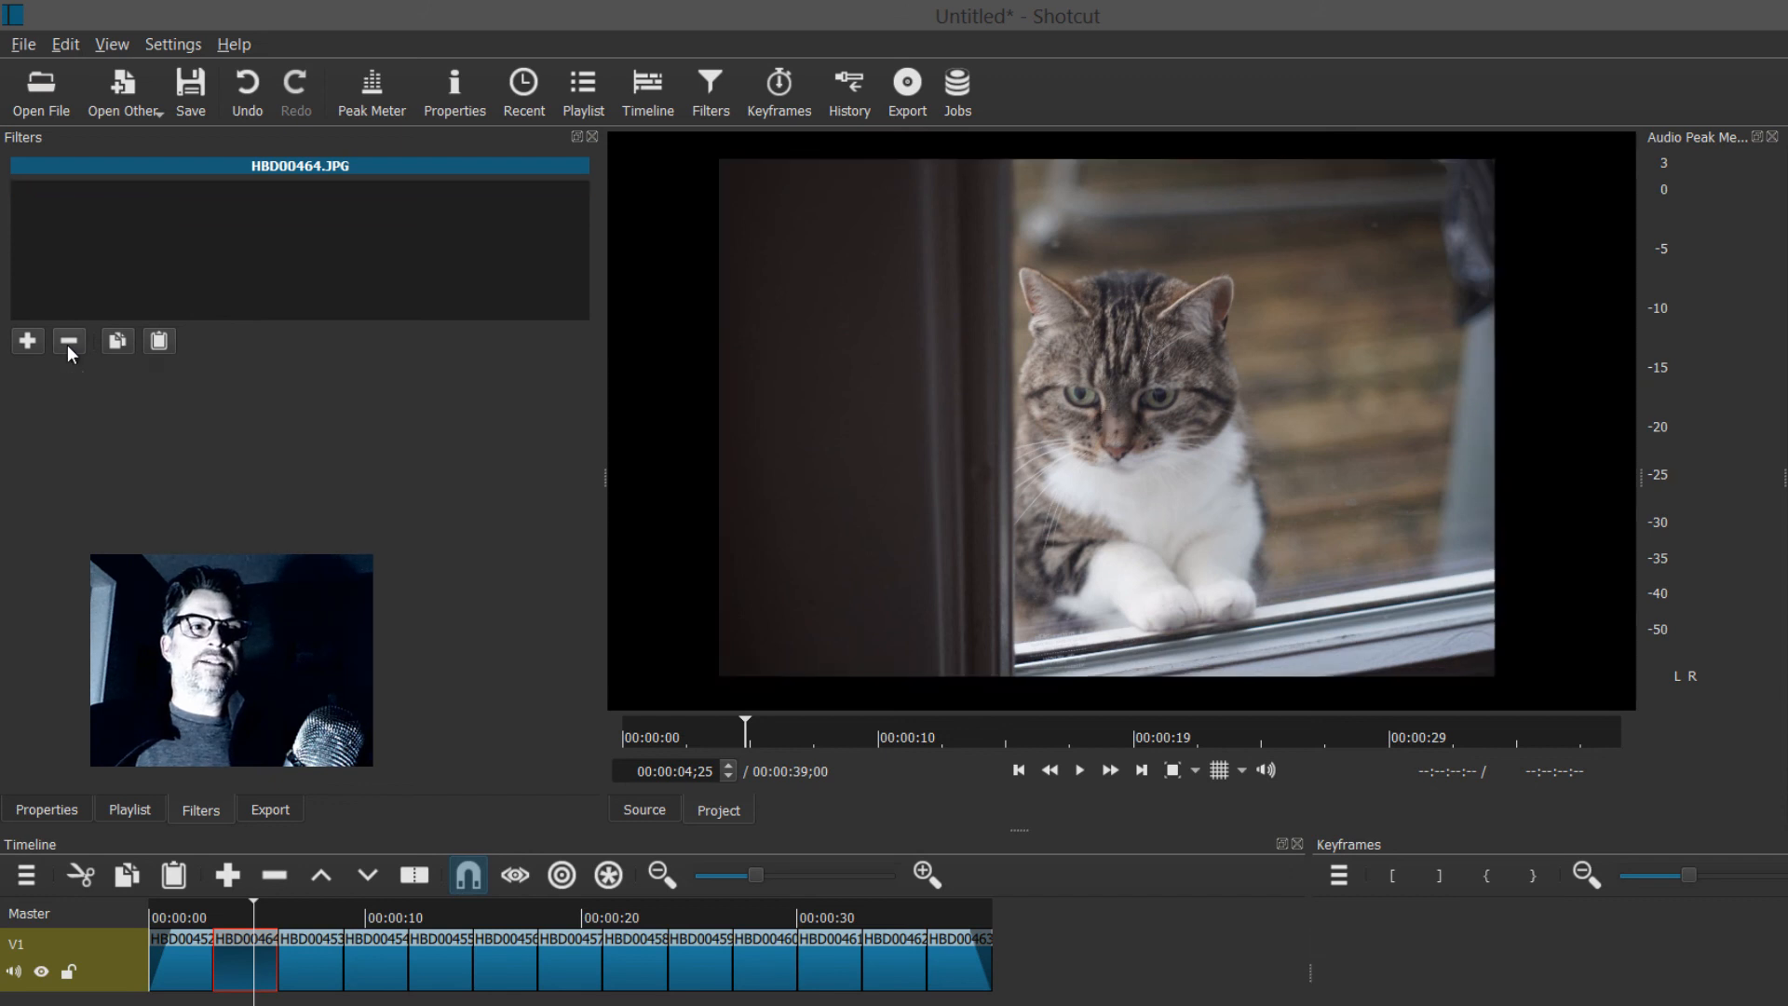
- Add a Rotate and Scale filter to the HBD00464.JPG clip and set its scale to about 120.3 %
left_click(32, 344)
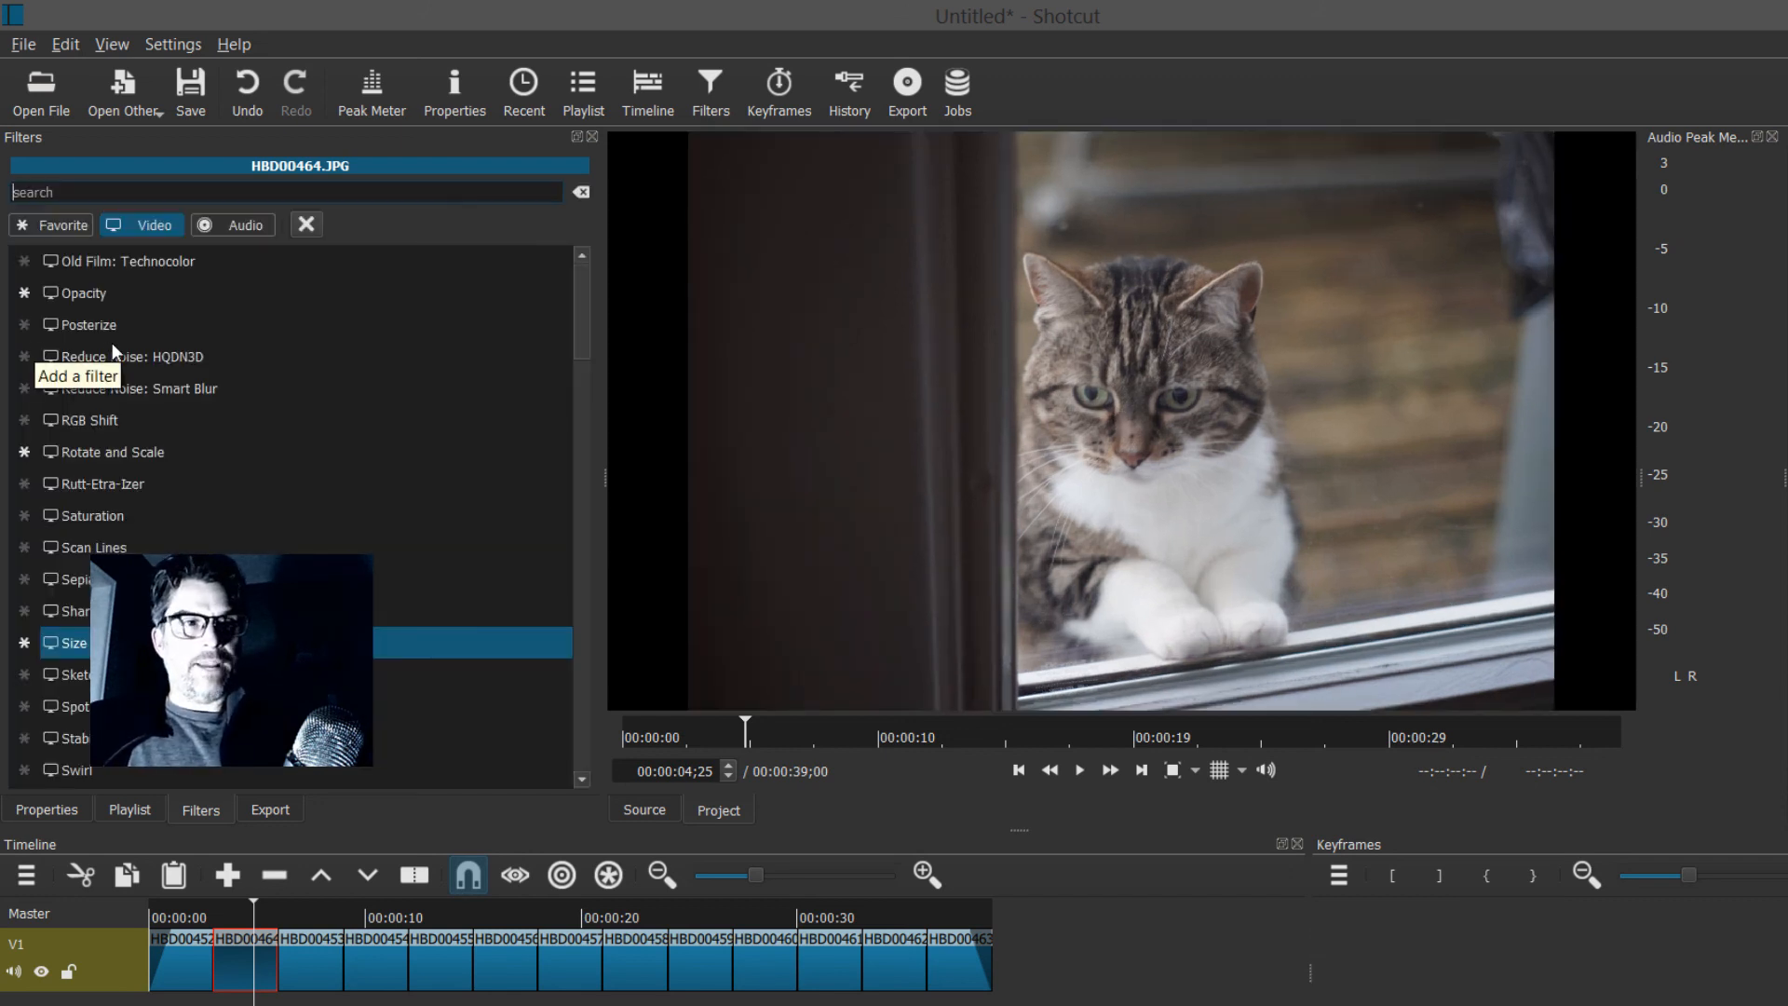
type("sc")
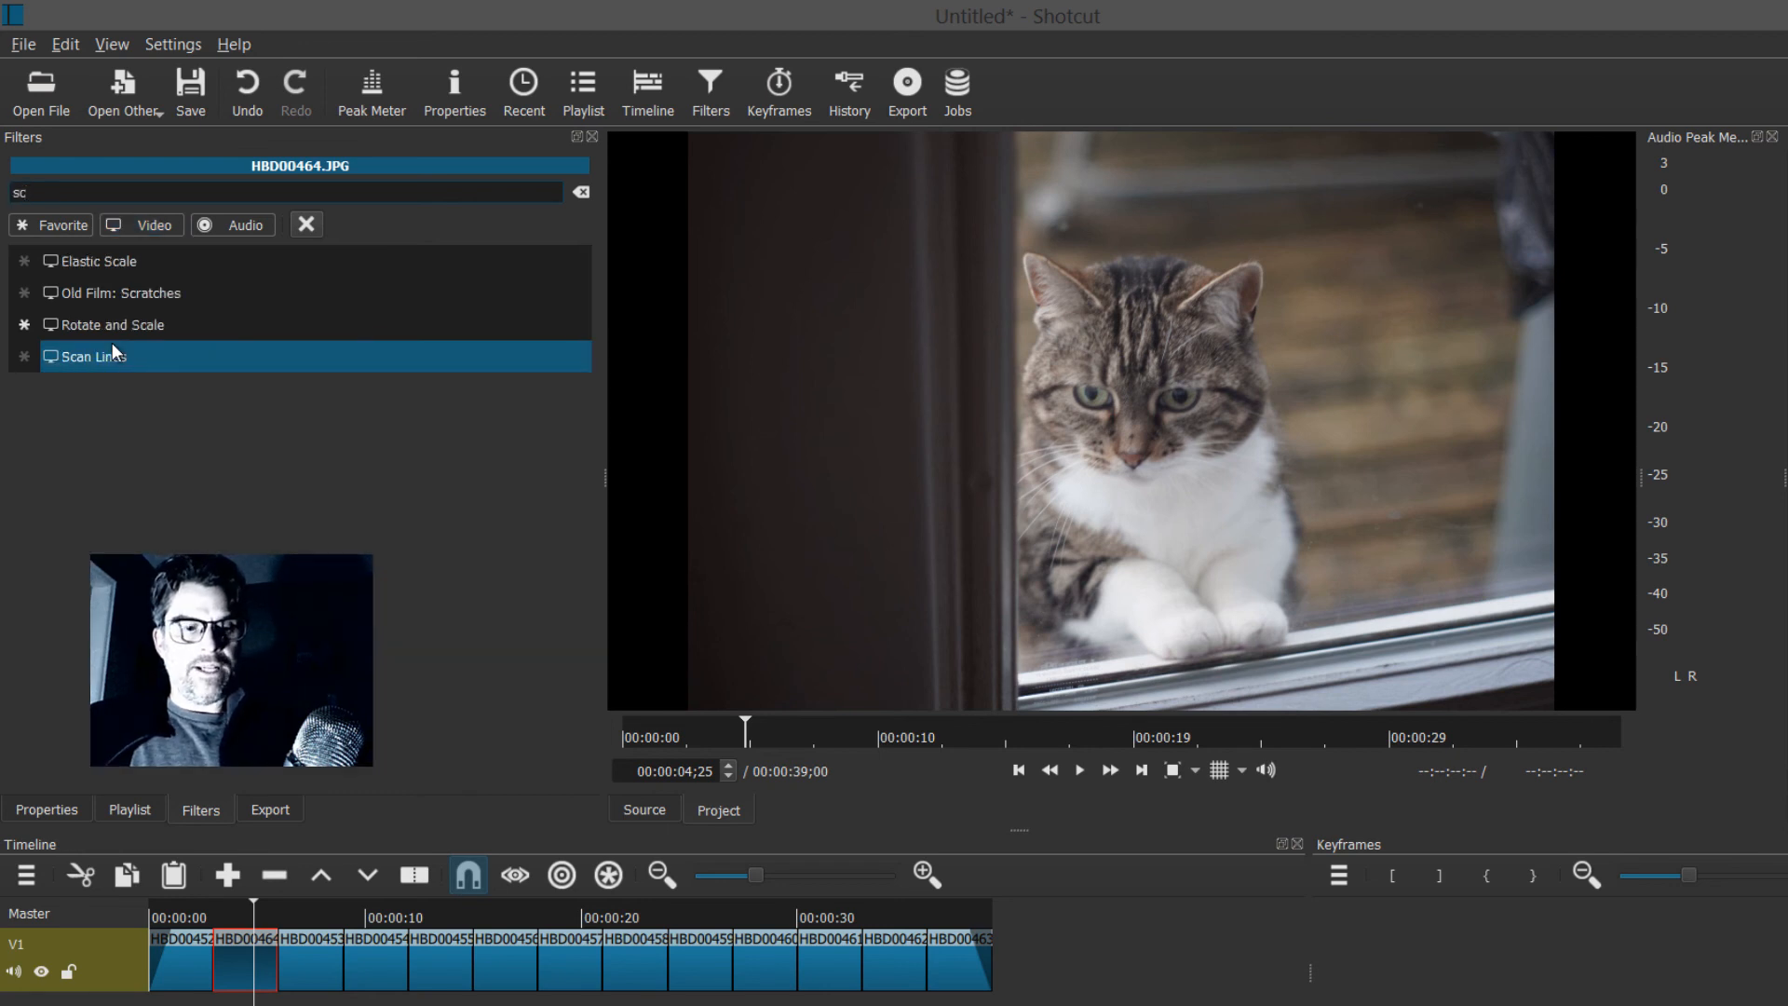
type("a")
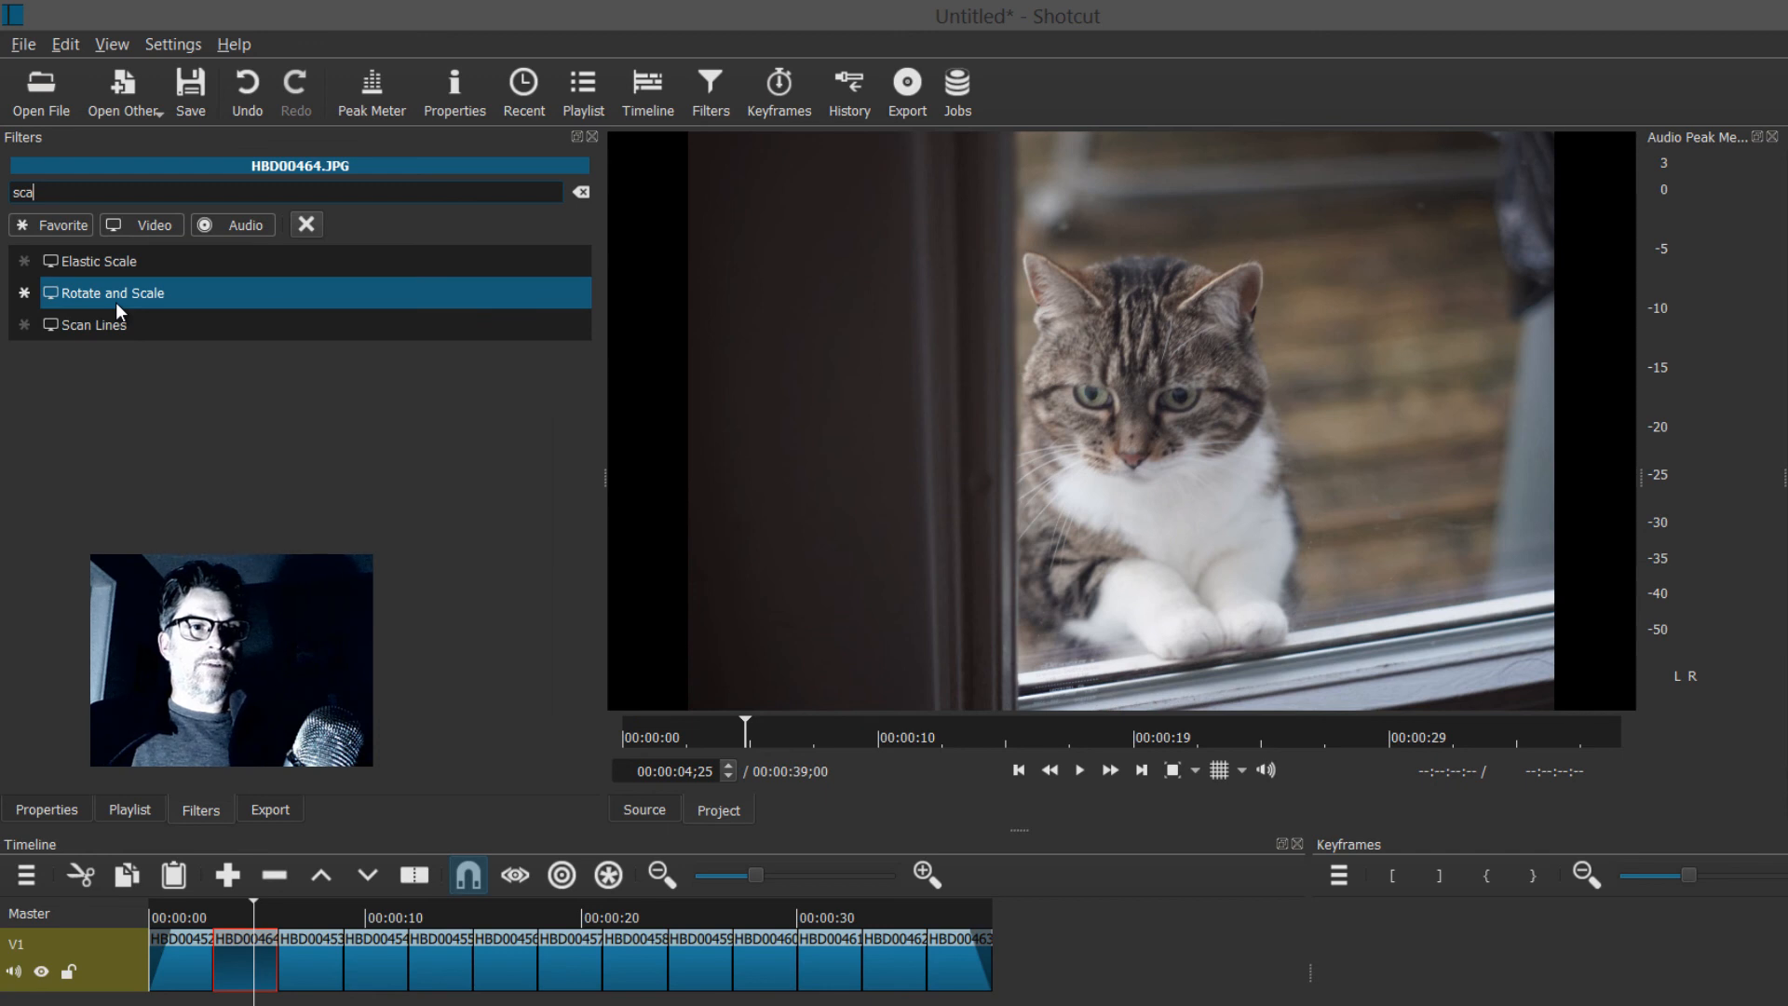
left_click(116, 302)
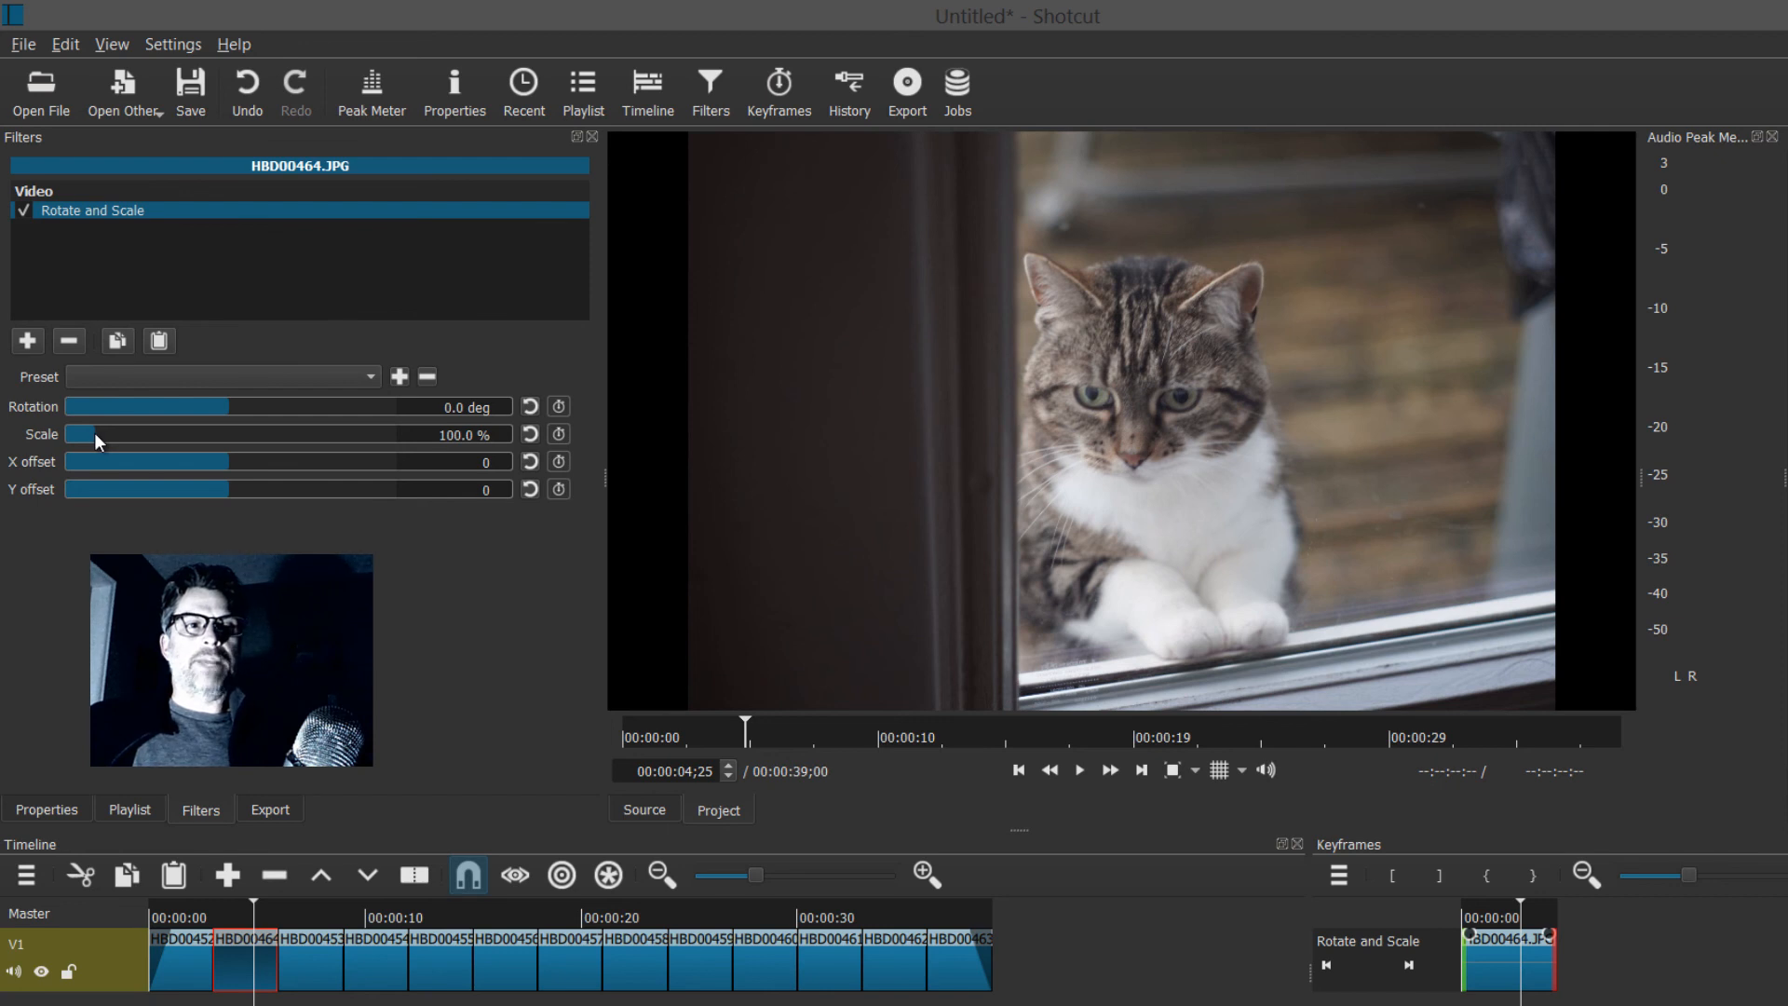
left_click_drag(152, 435, 182, 439)
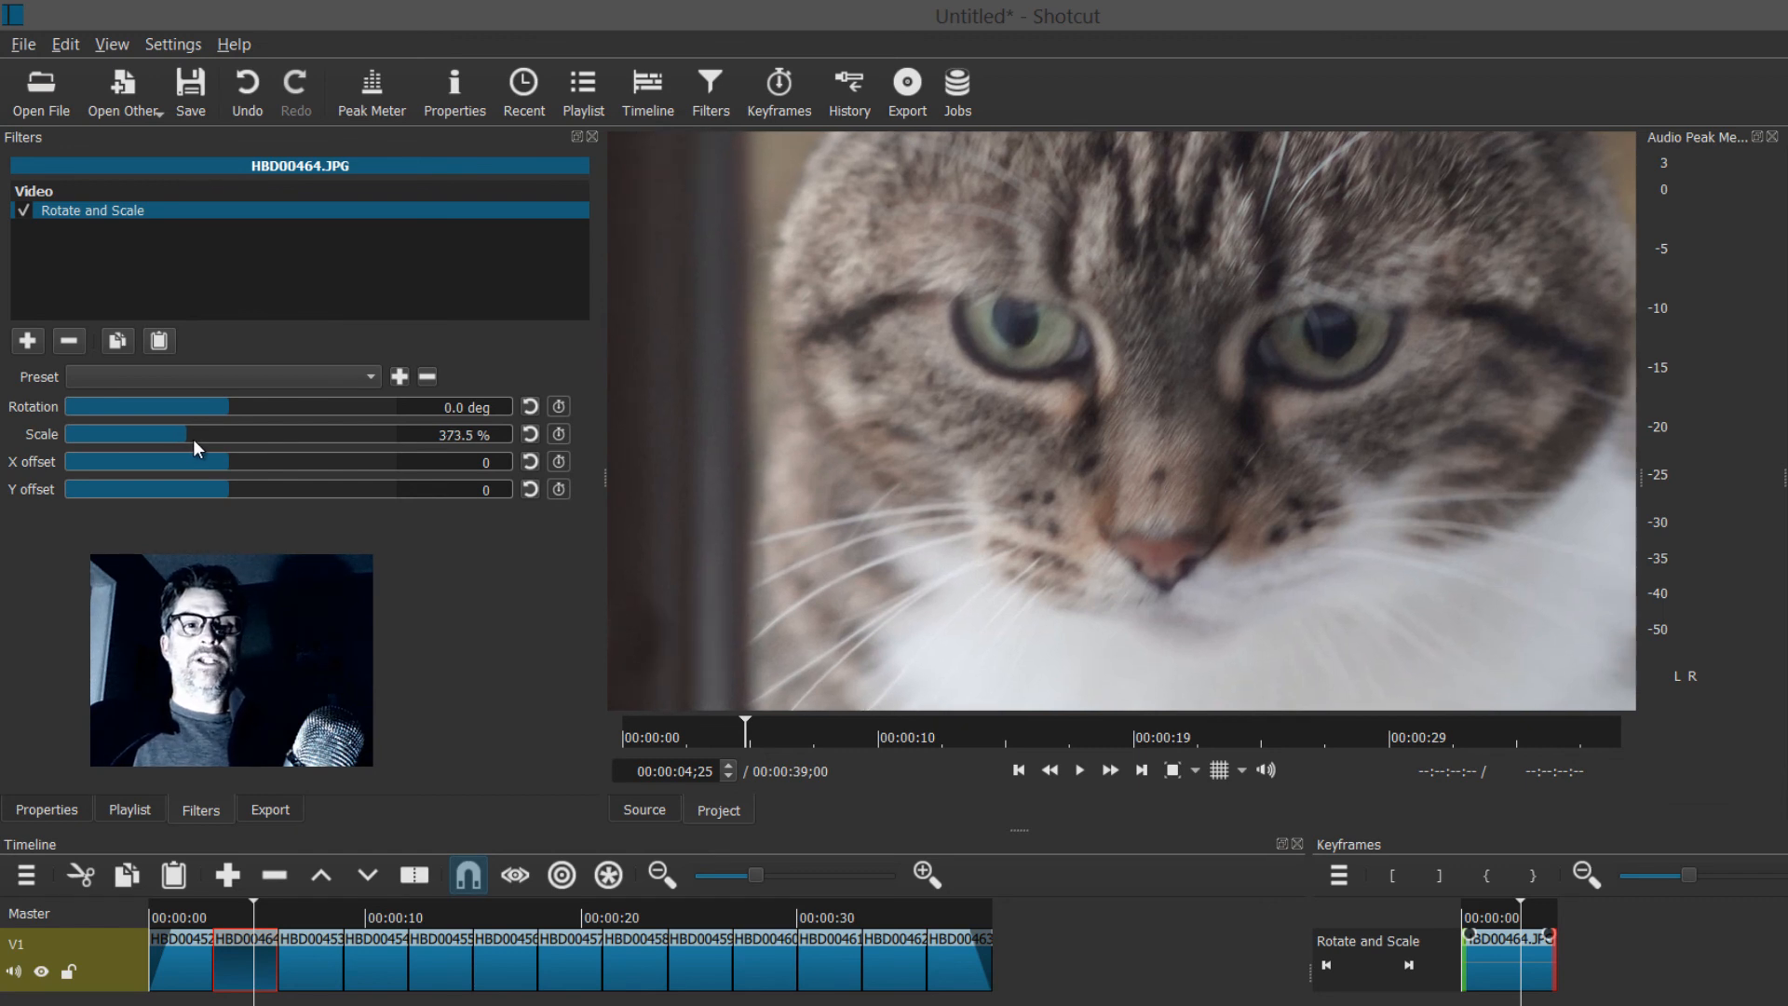
left_click_drag(193, 438, 106, 439)
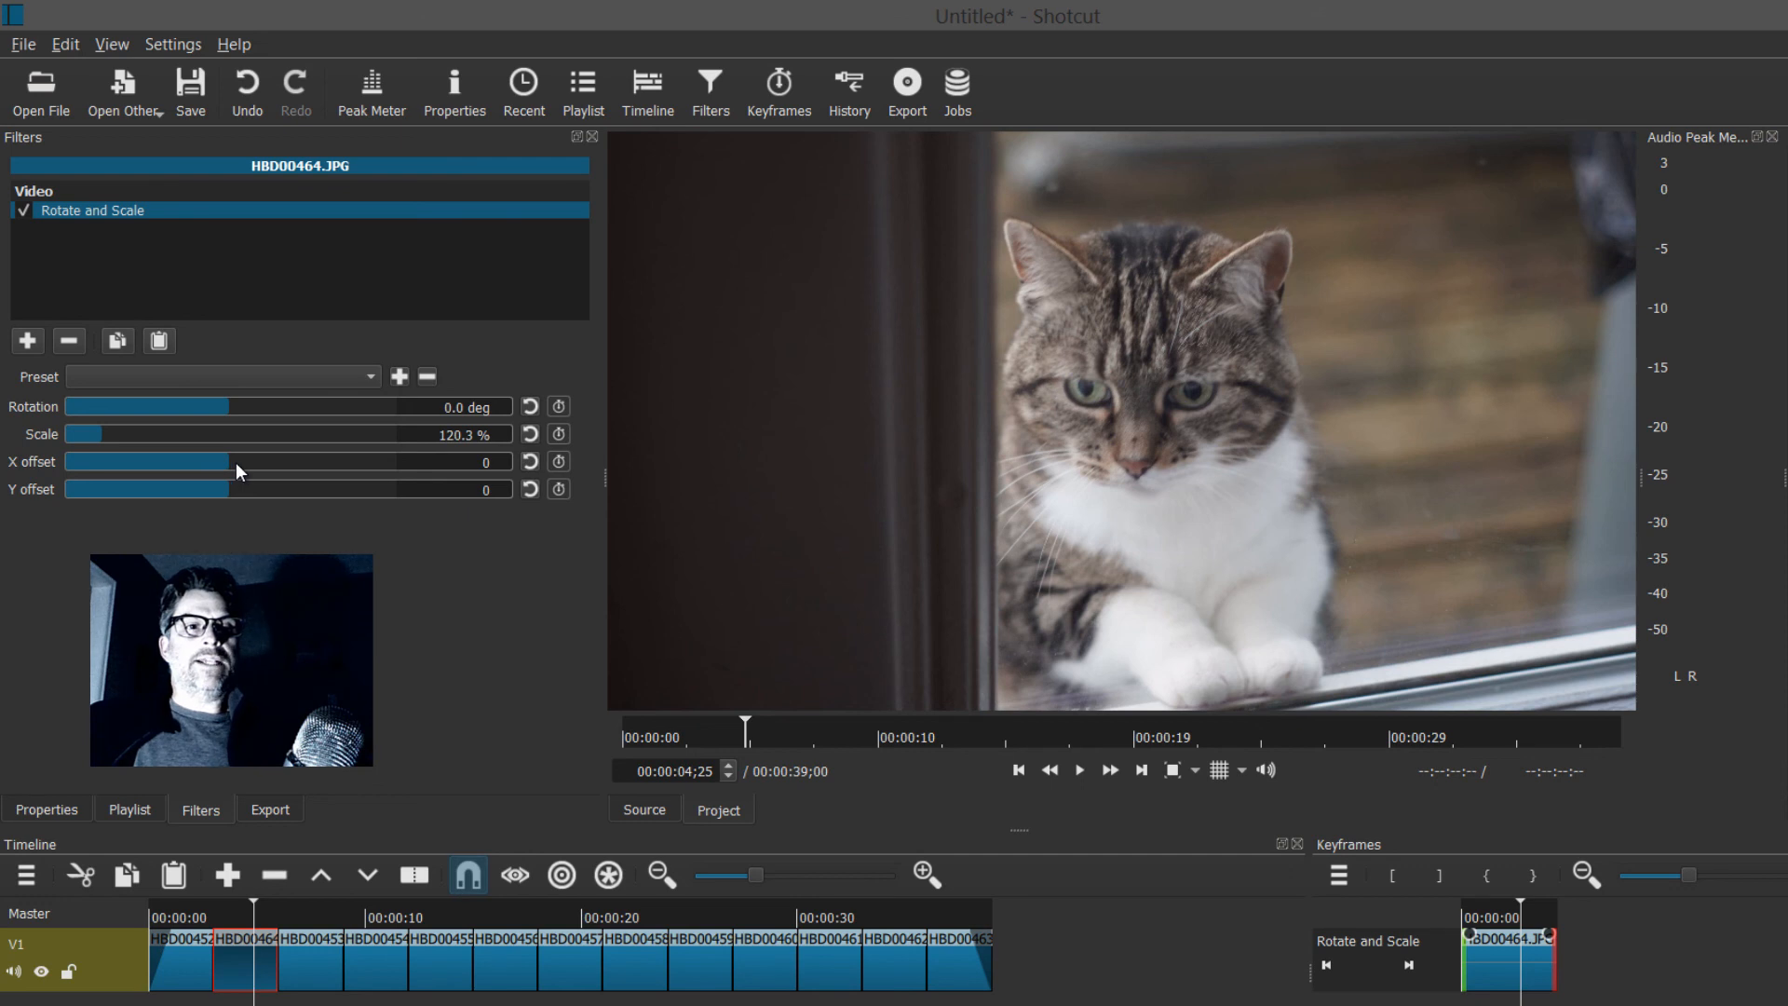
- Set the image's X offset to 0 and Y offset to -285, and play the slideshow up to 00:00:08;12
left_click_drag(237, 462, 233, 462)
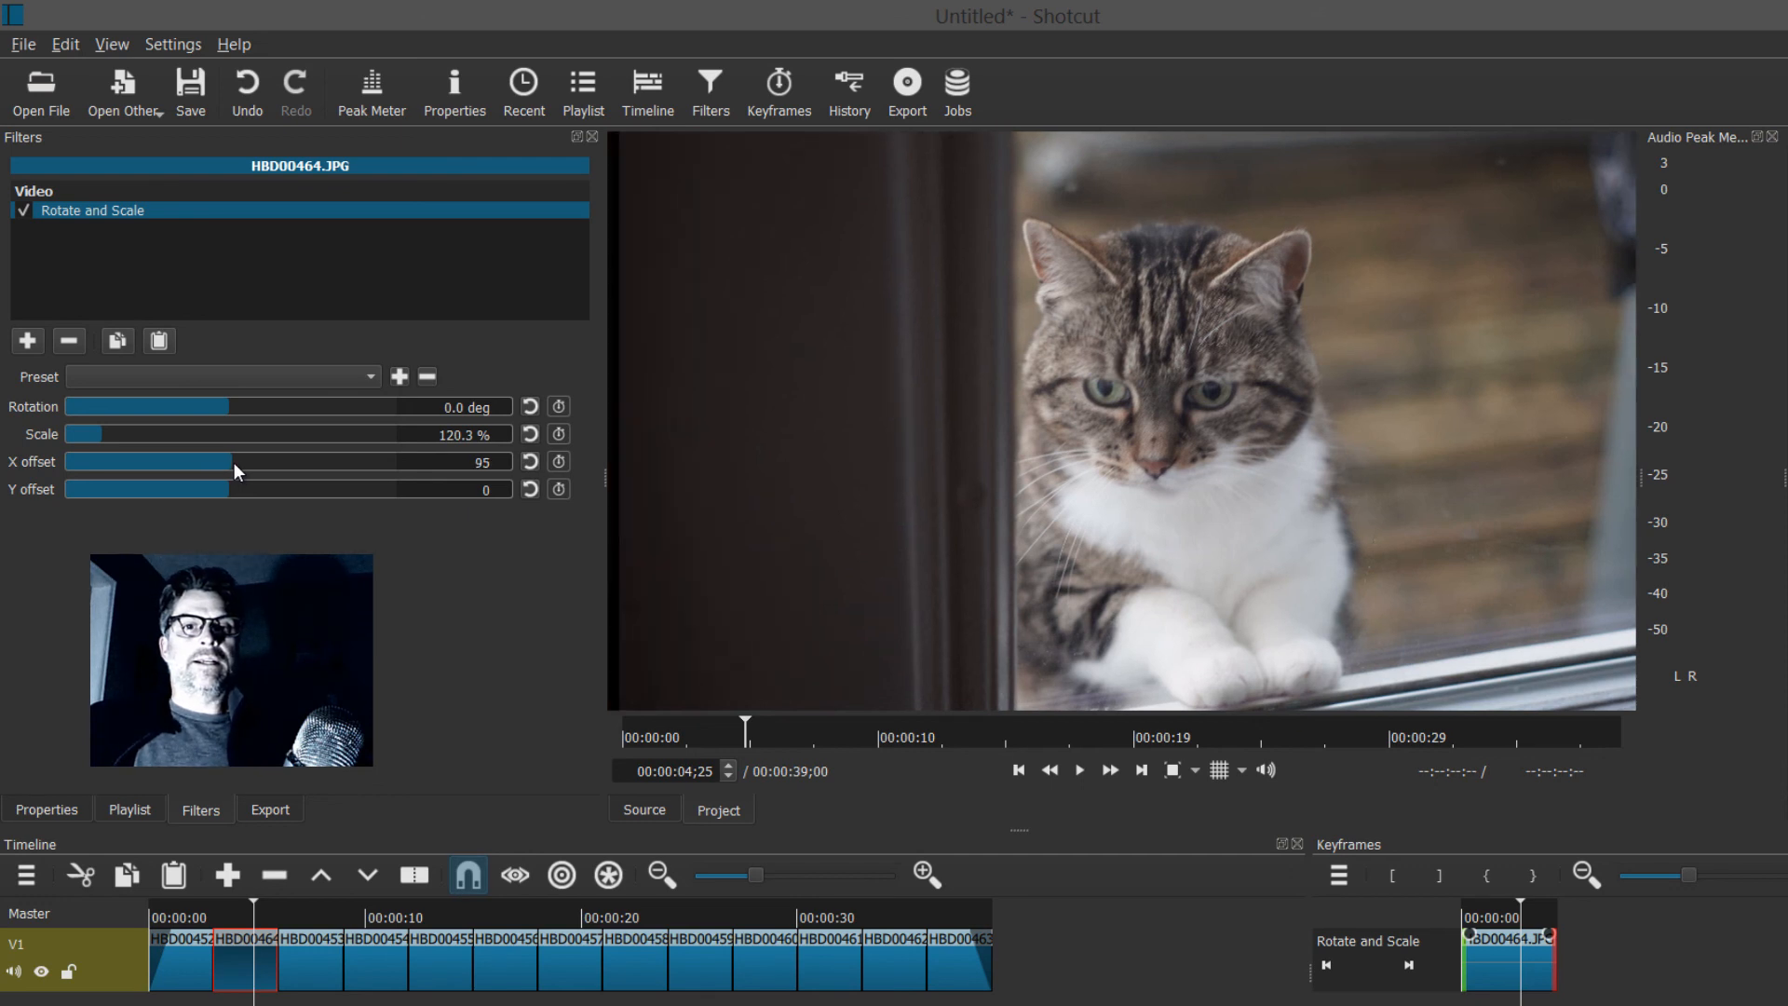
left_click(215, 461)
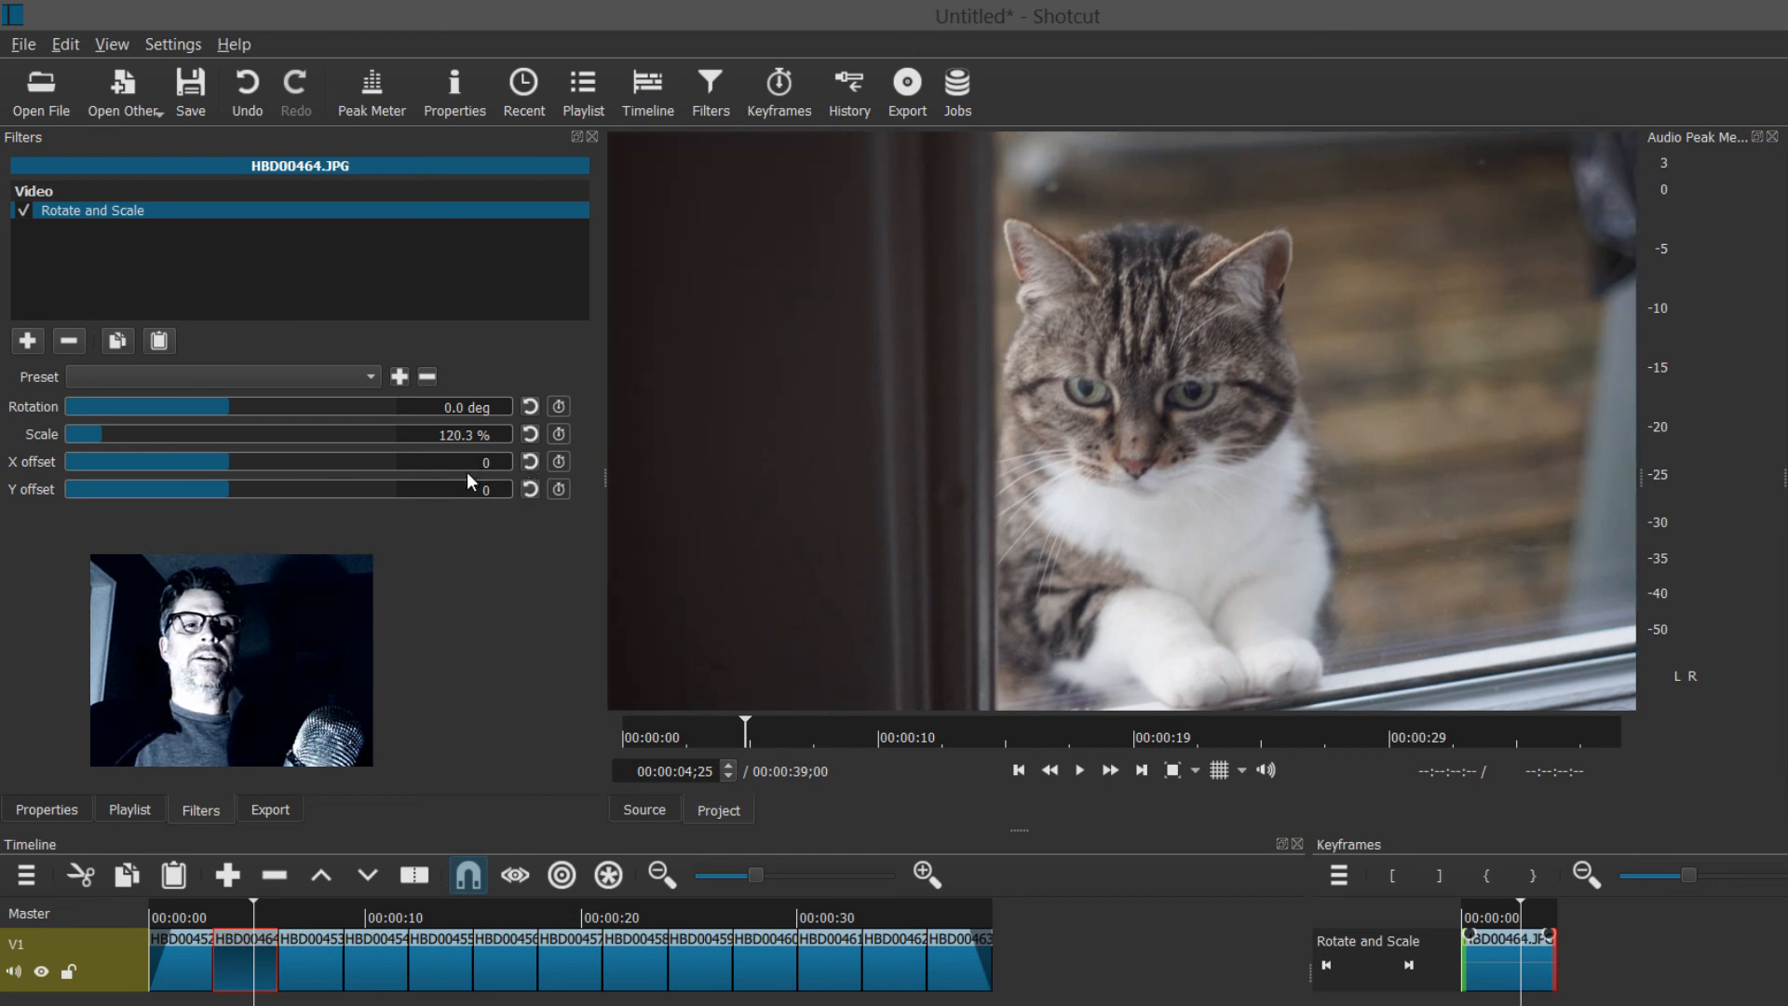
left_click(237, 490)
left_click(221, 490)
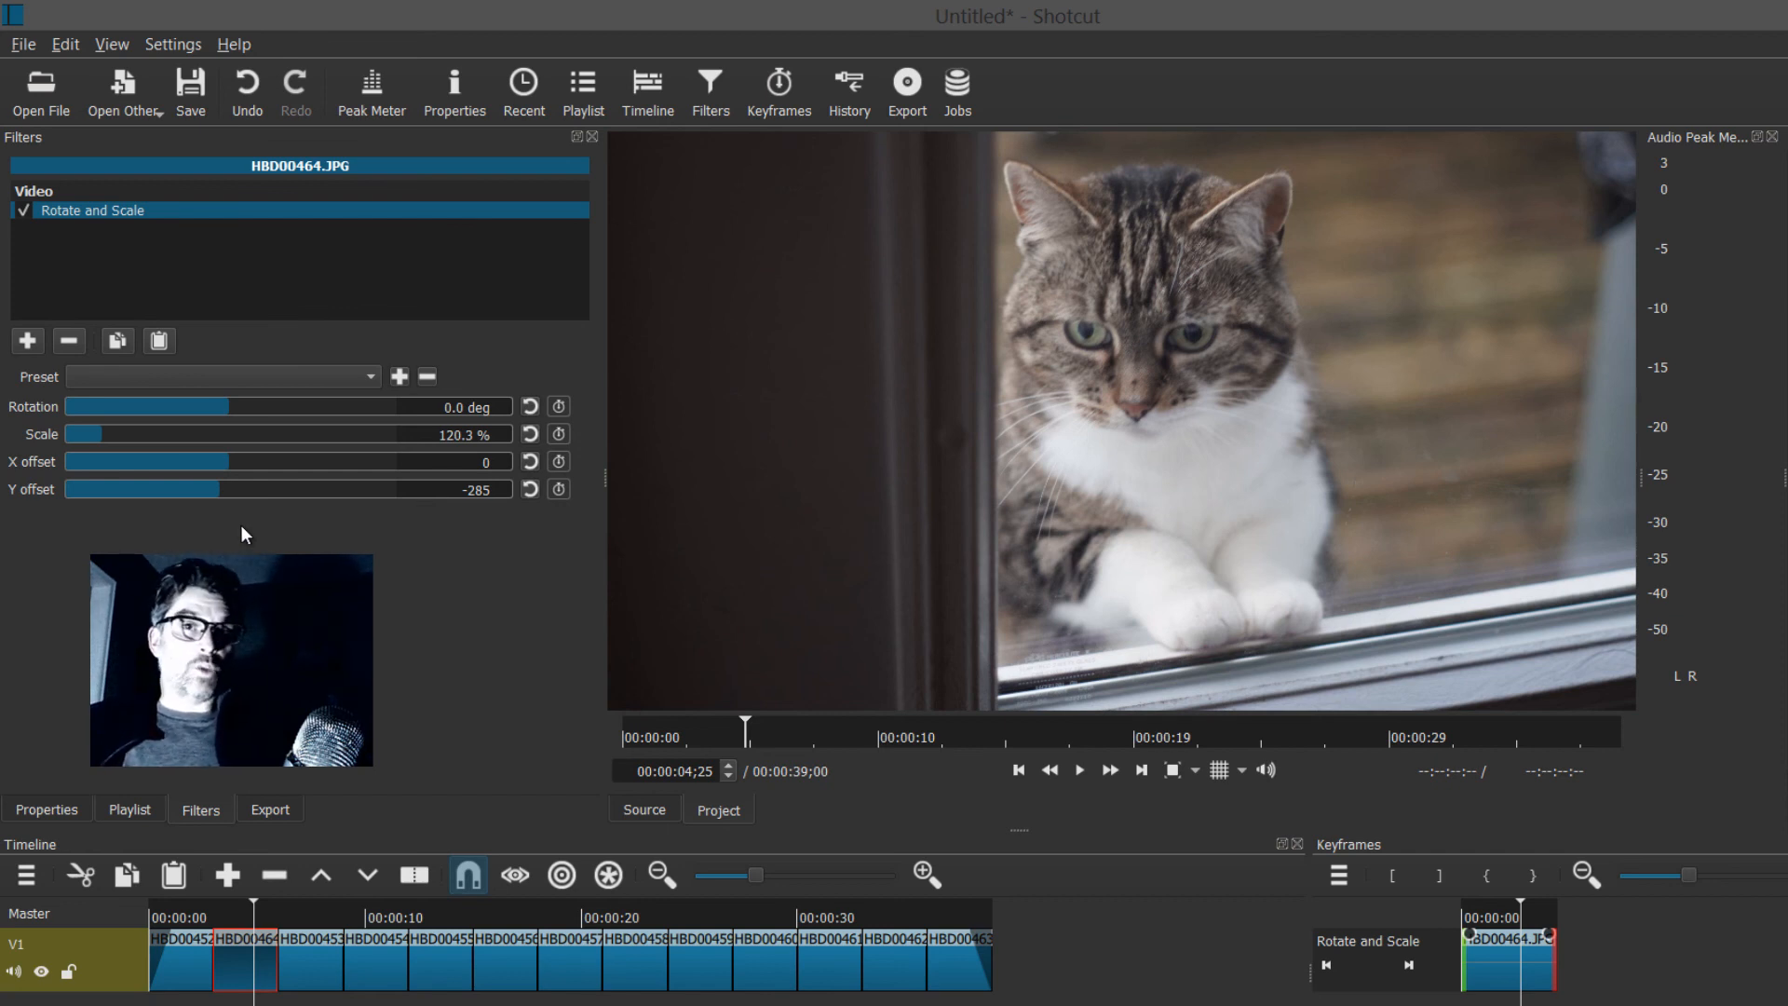
left_click(1079, 770)
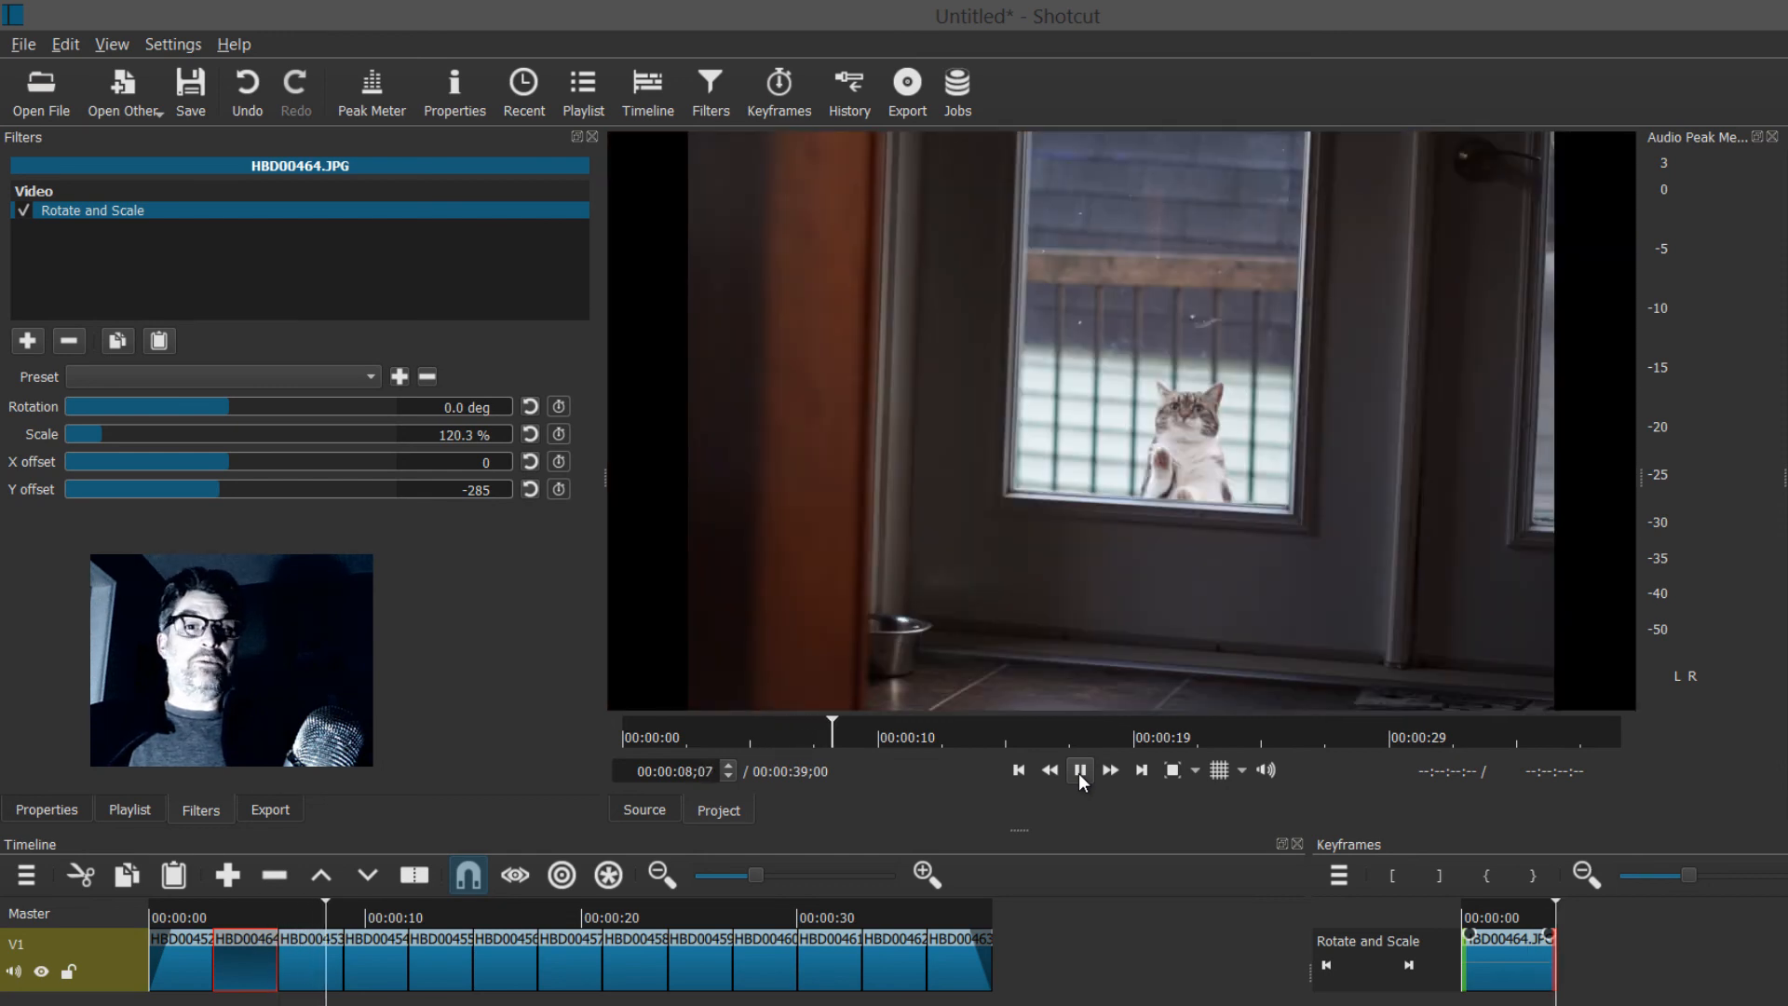
left_click(1078, 771)
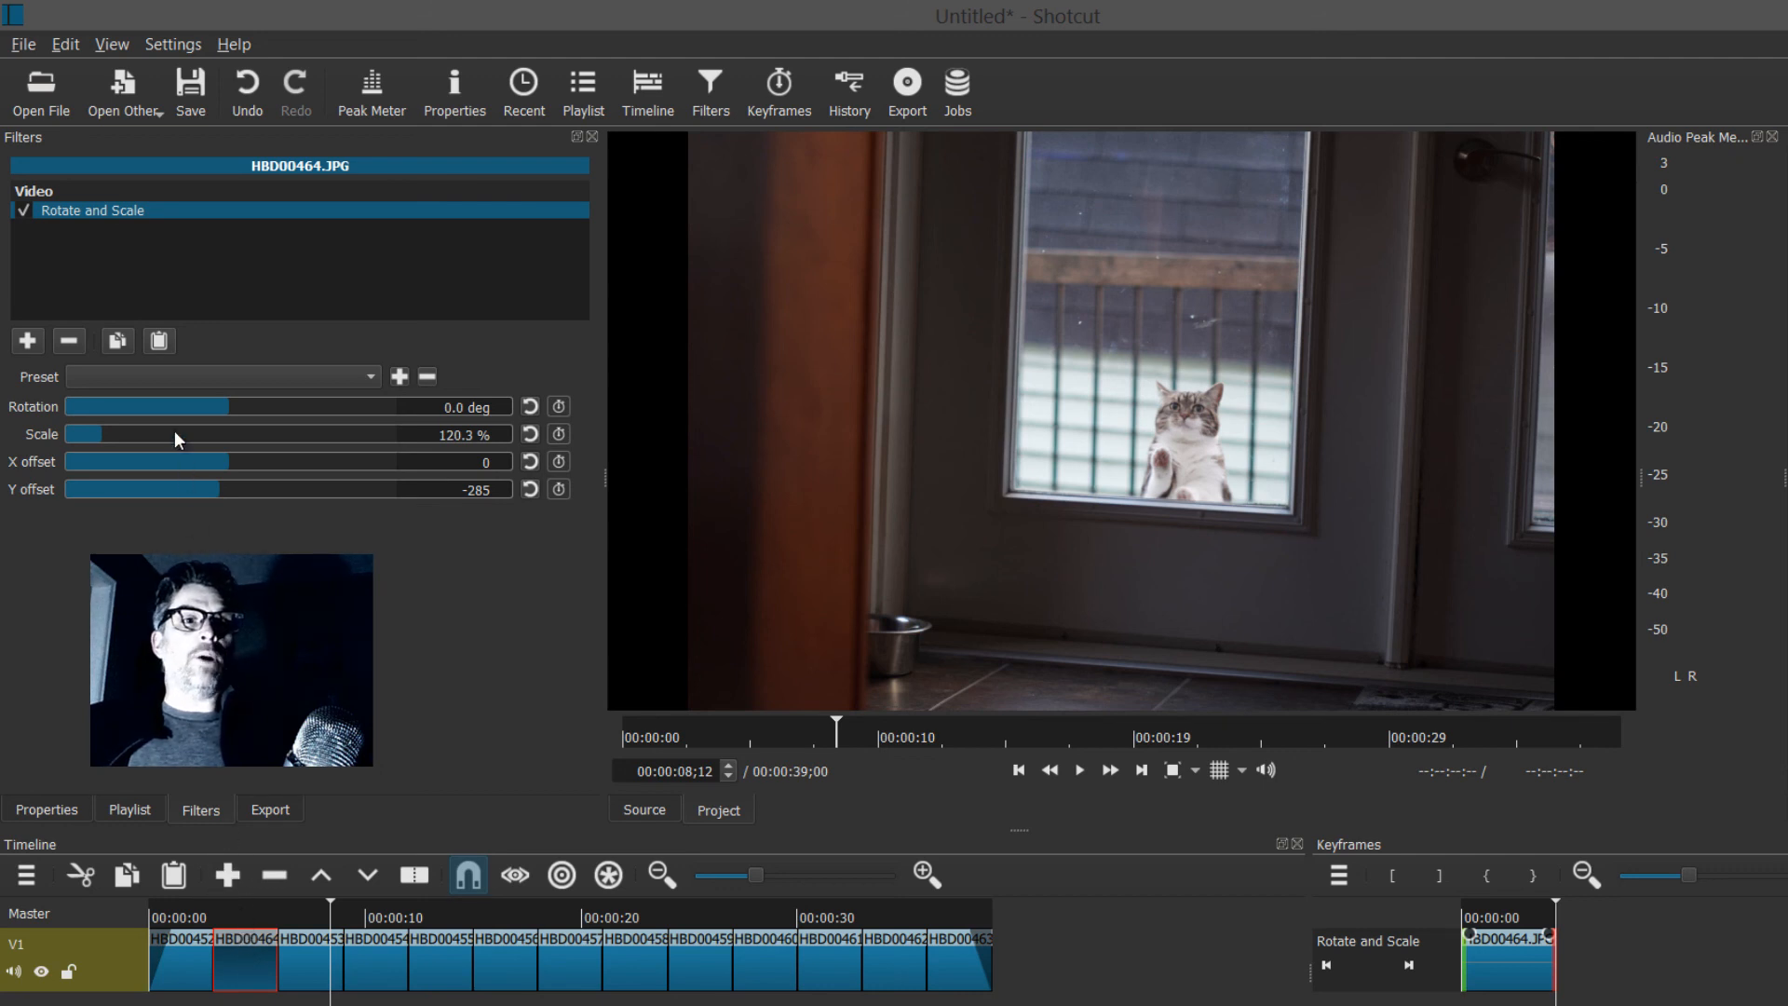
- Copy the Rotate and Scale filter from HBD00464.JPG and paste it onto the HBD00453.JPG and HBD00454.JPG clips
left_click(117, 343)
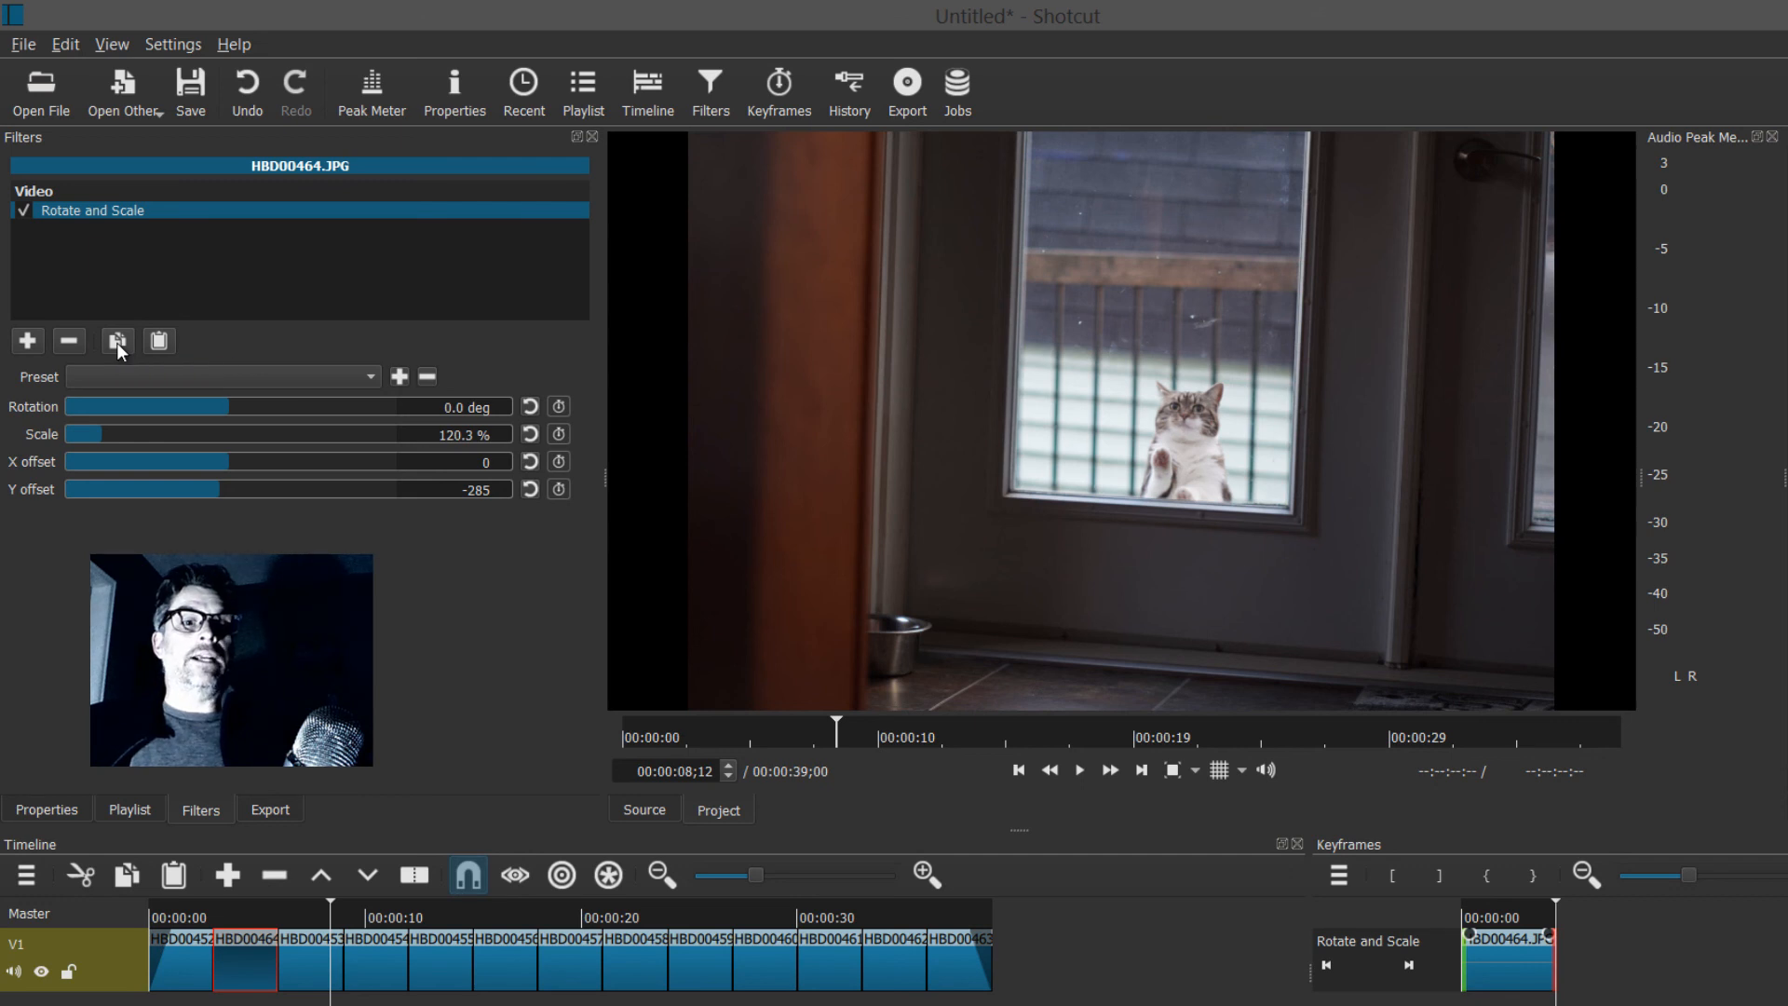
left_click(316, 965)
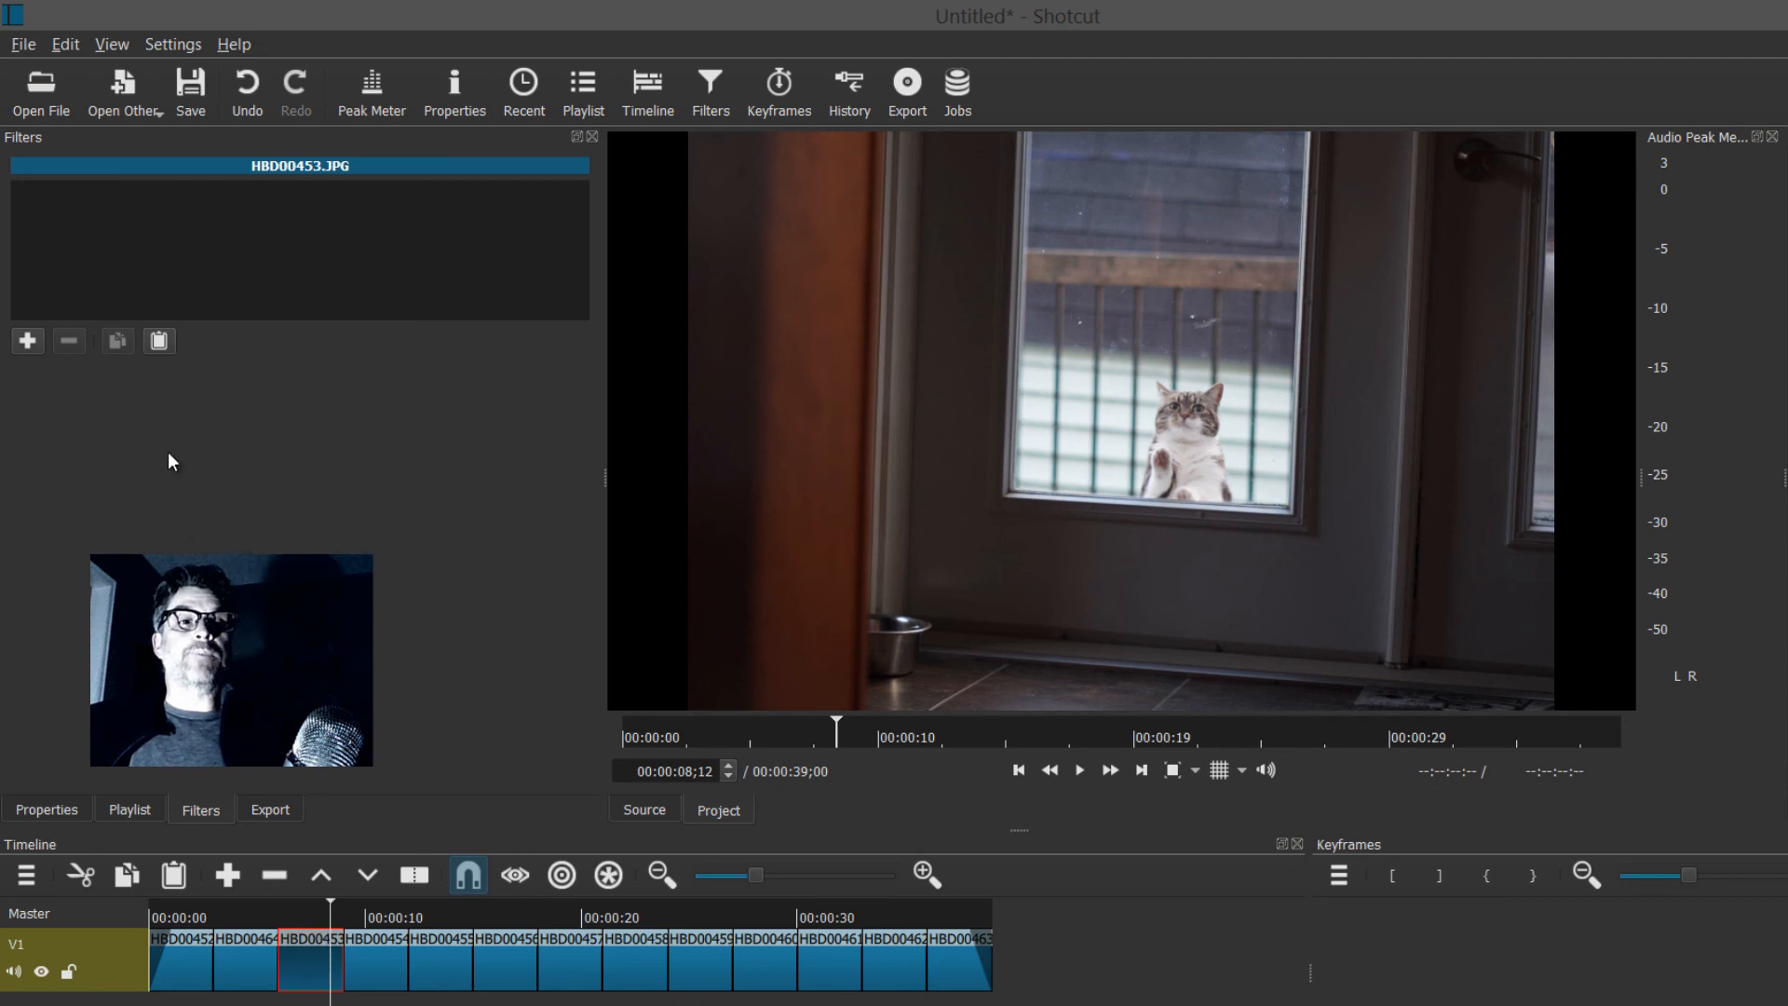
left_click(159, 341)
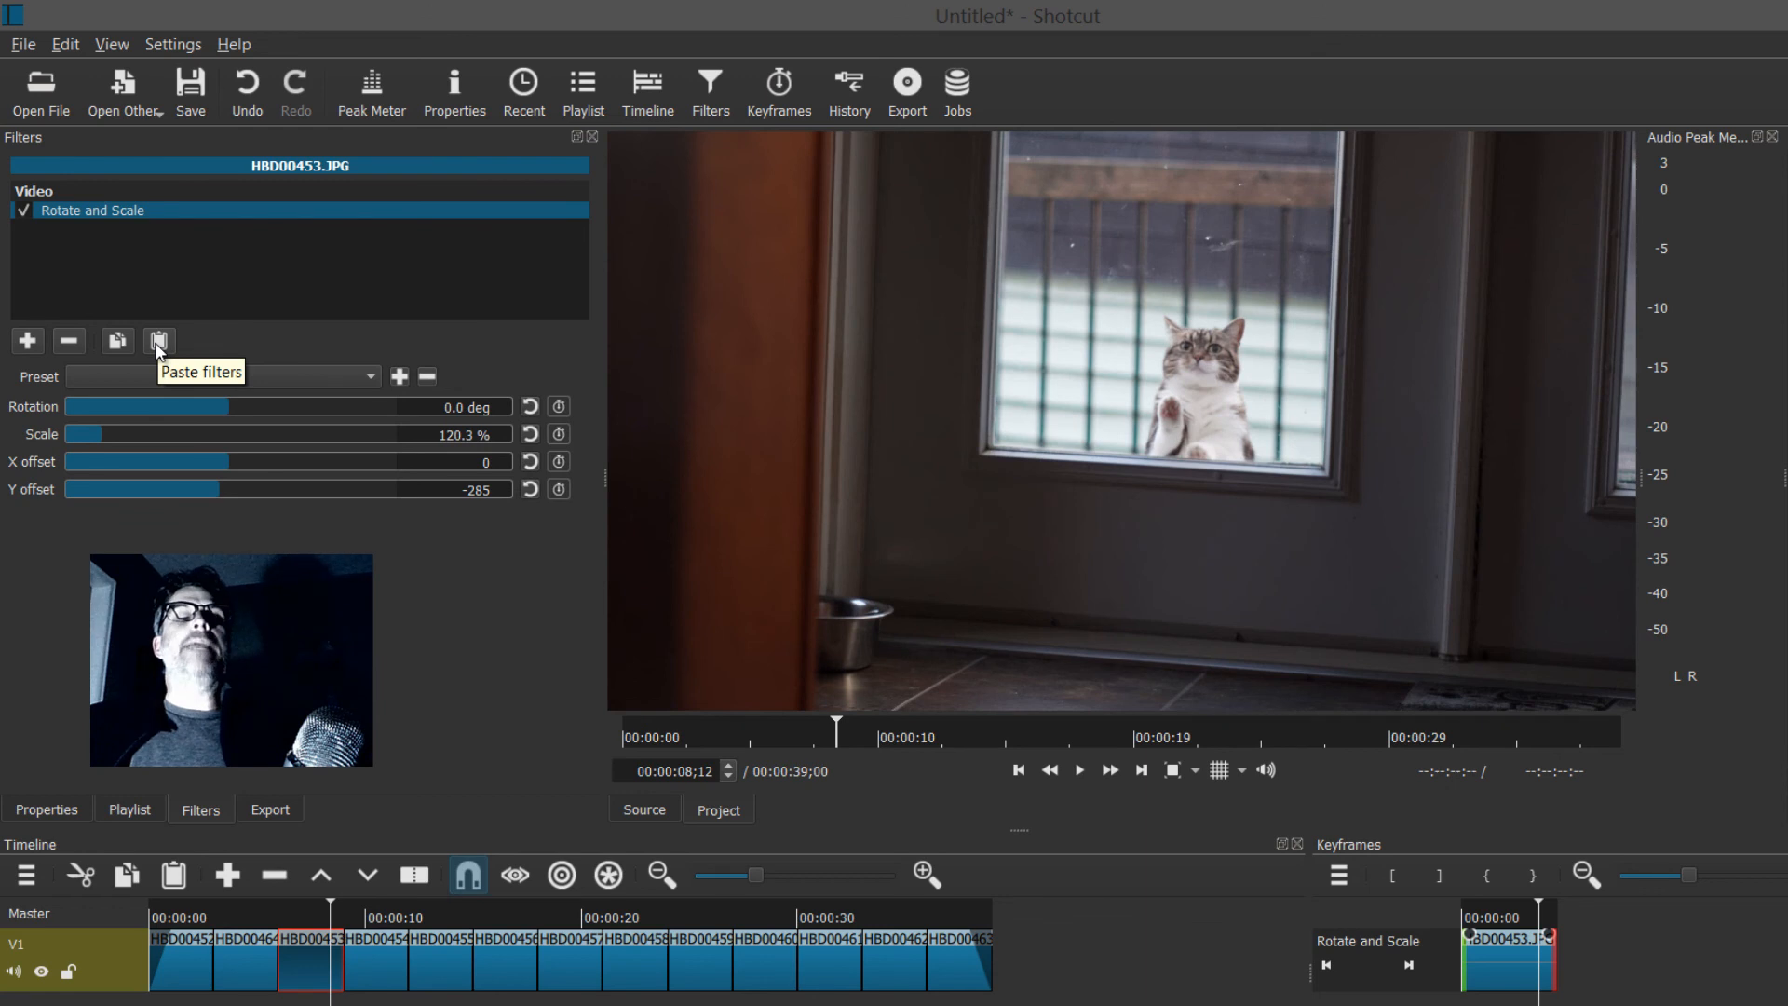
left_click(370, 915)
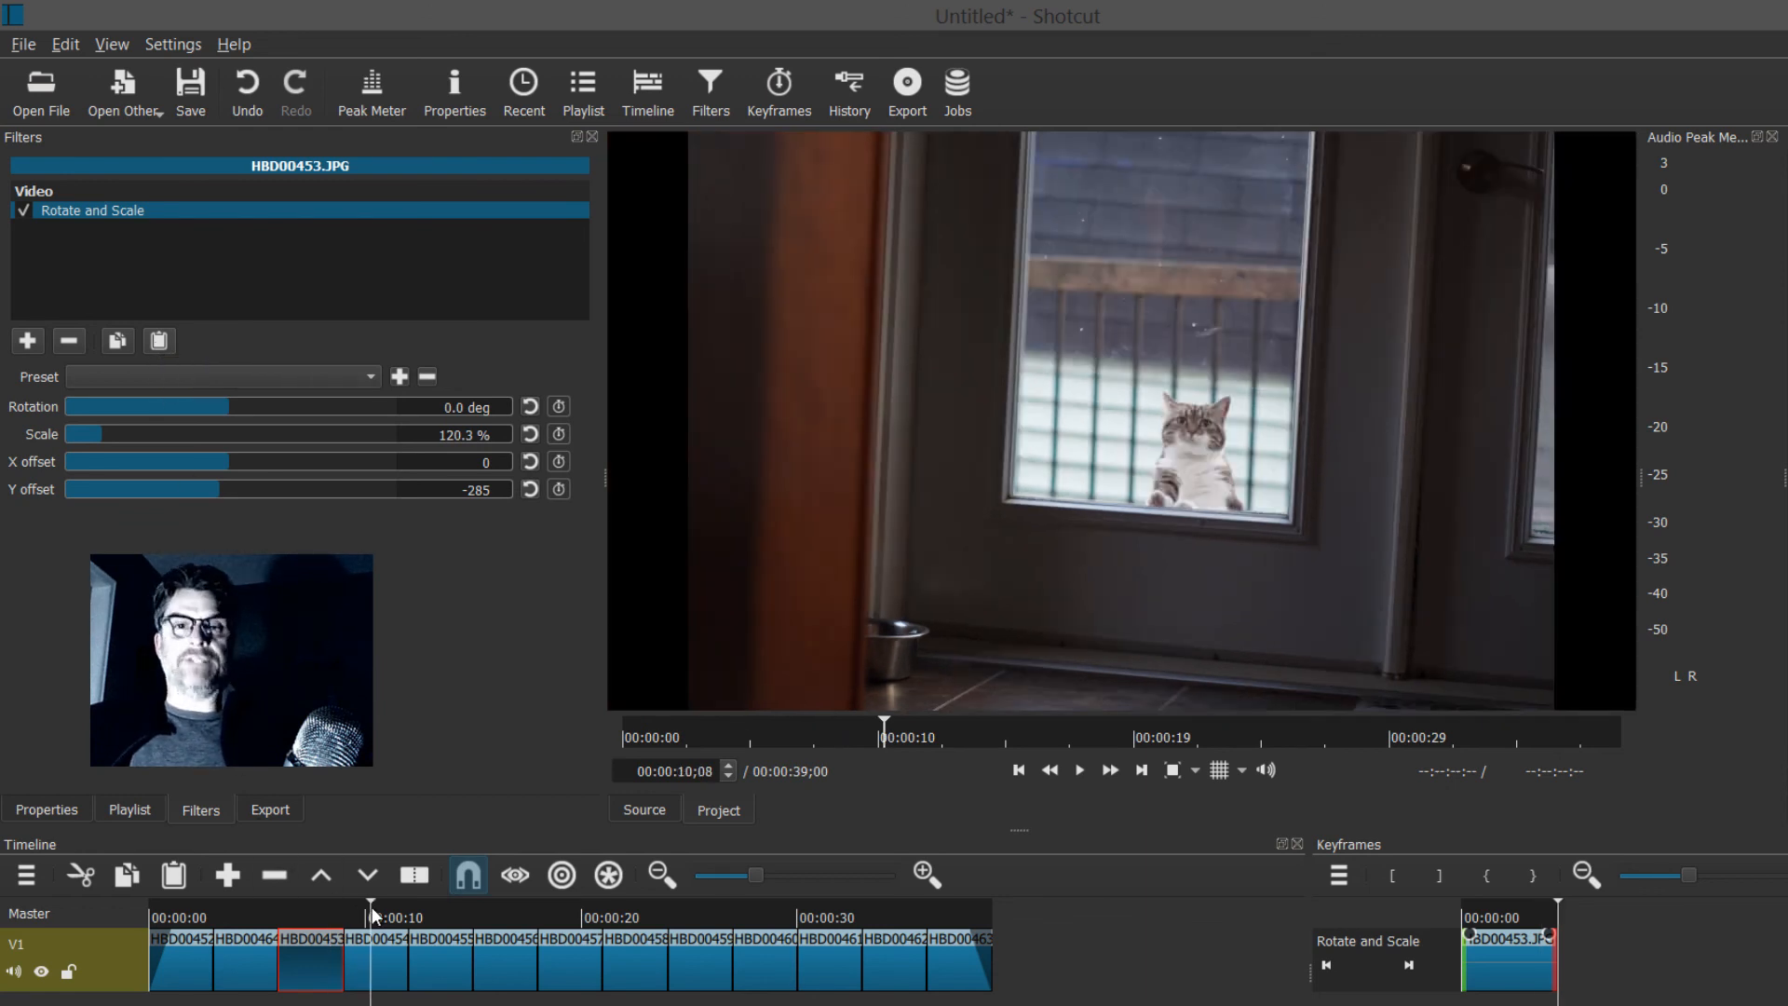
left_click(371, 955)
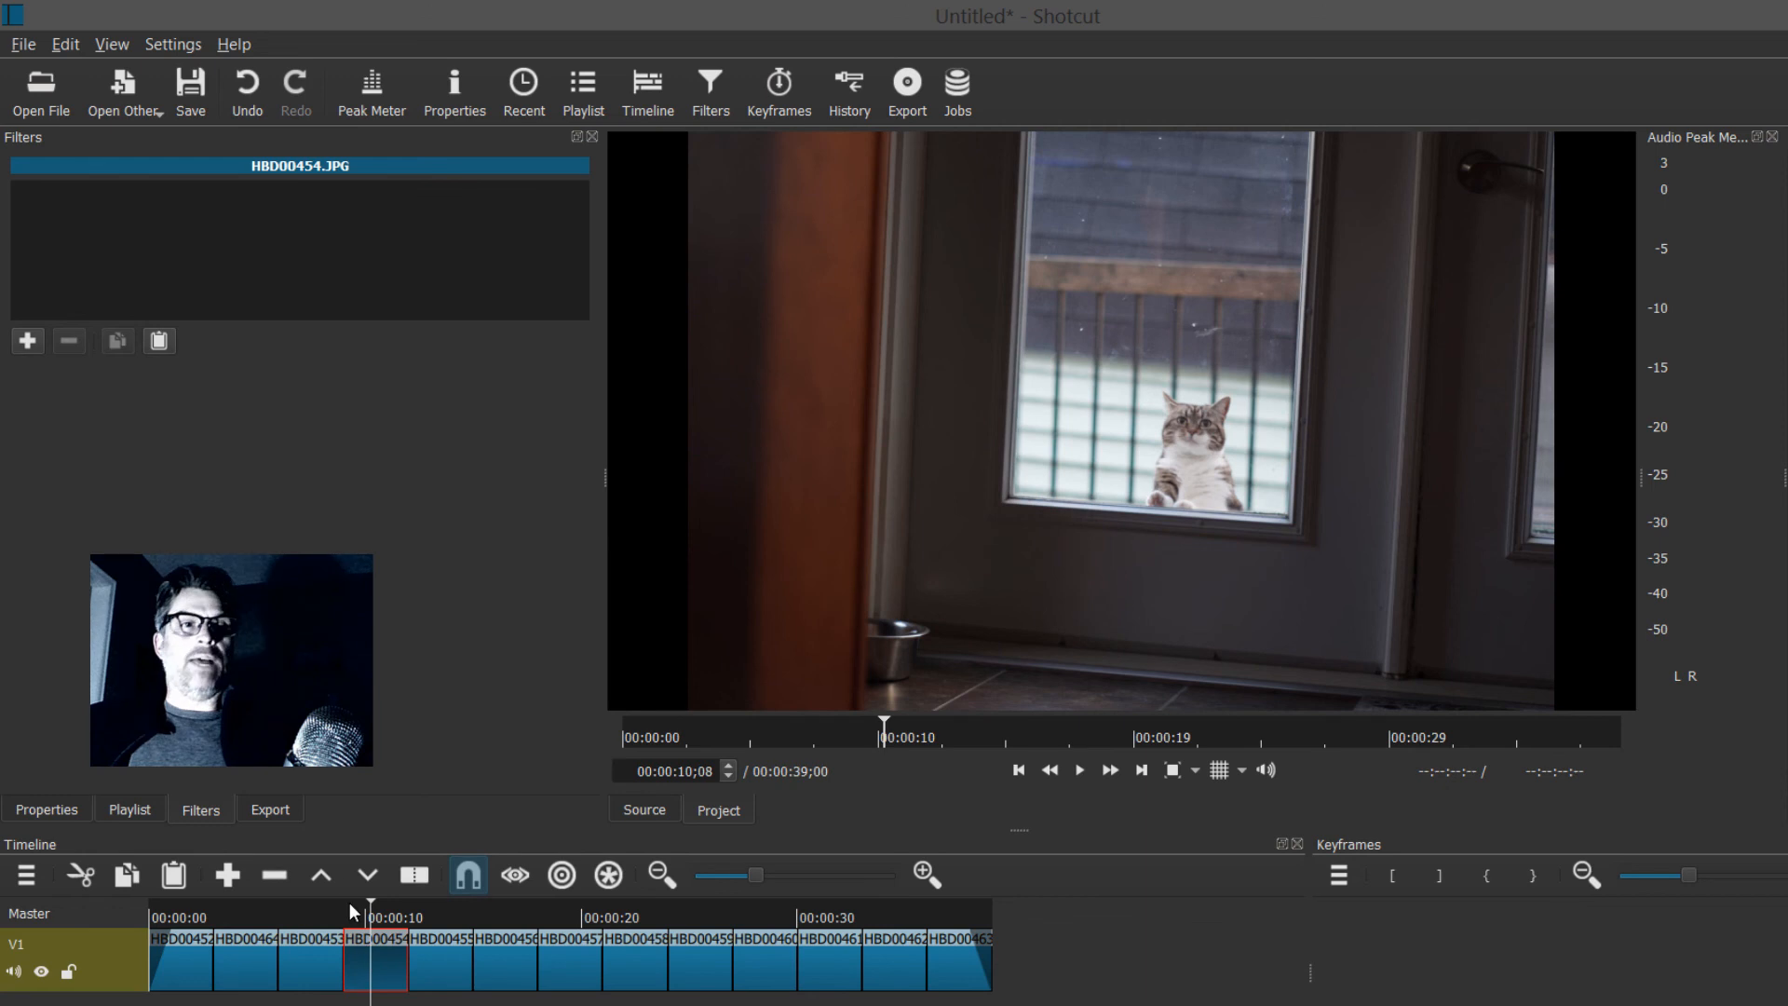
left_click(158, 341)
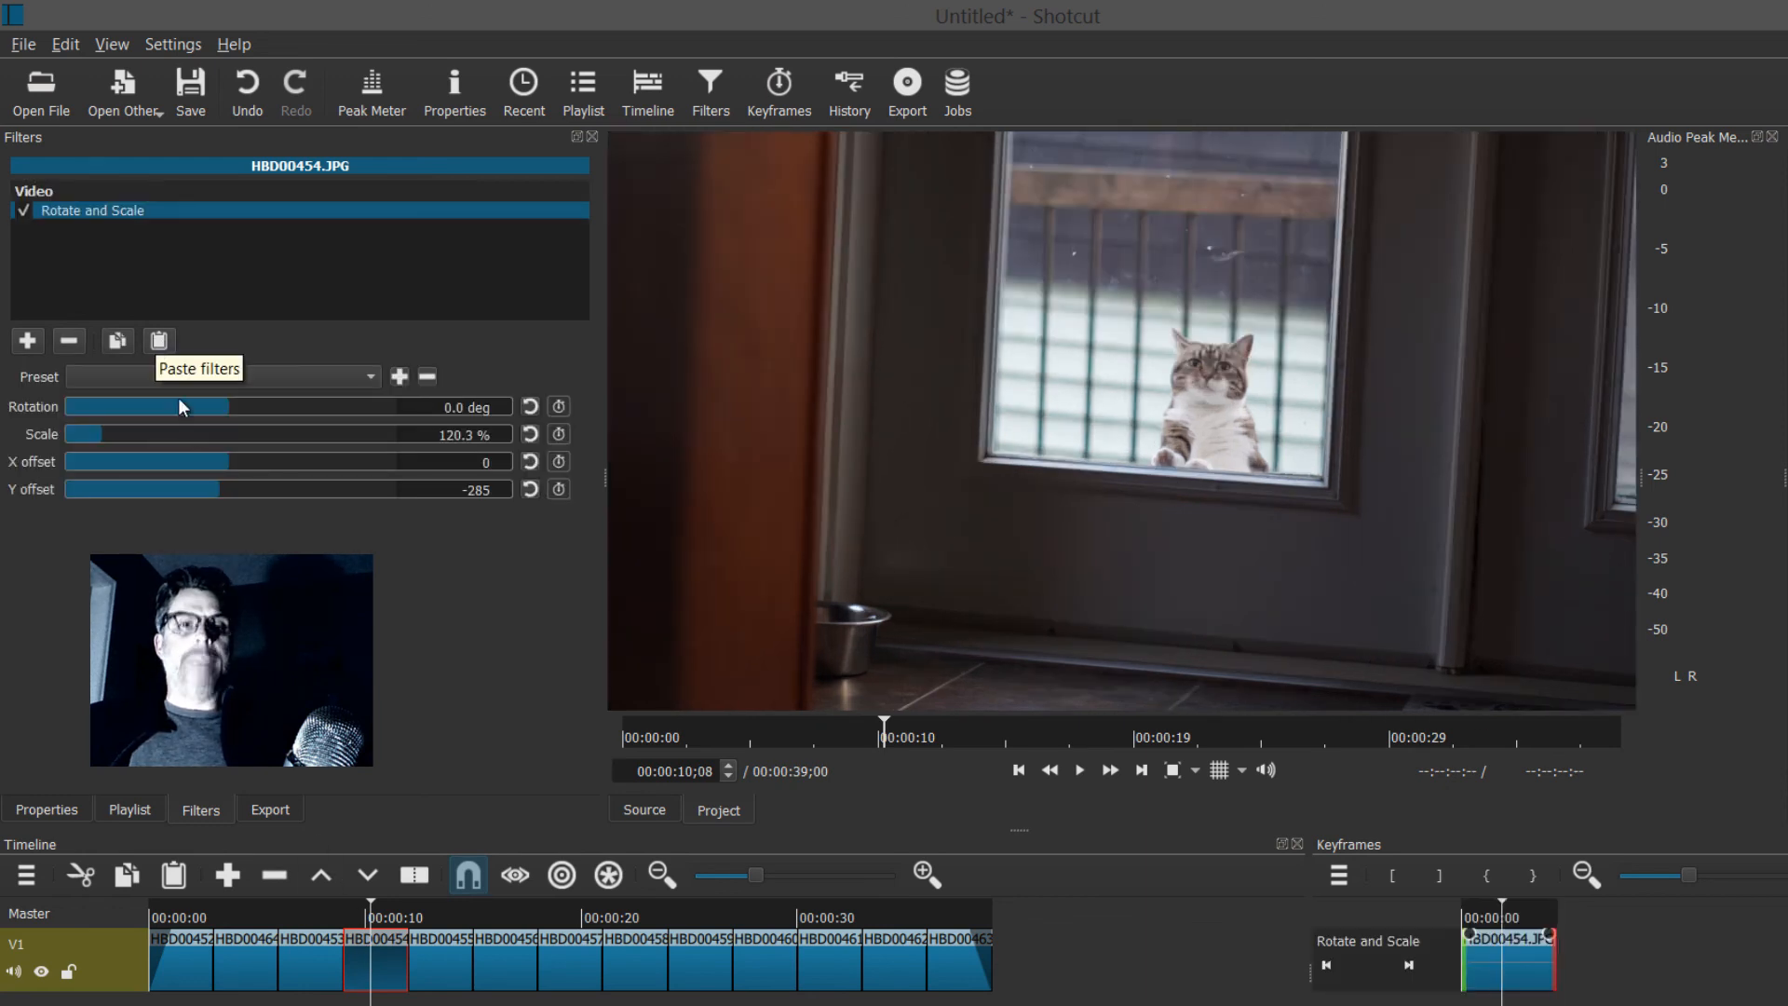
- Paste the Rotate and Scale filter onto HBD00455.JPG, then set scale to 240.6 % and X offset to -348, and adjust the Y offset
left_click(444, 911)
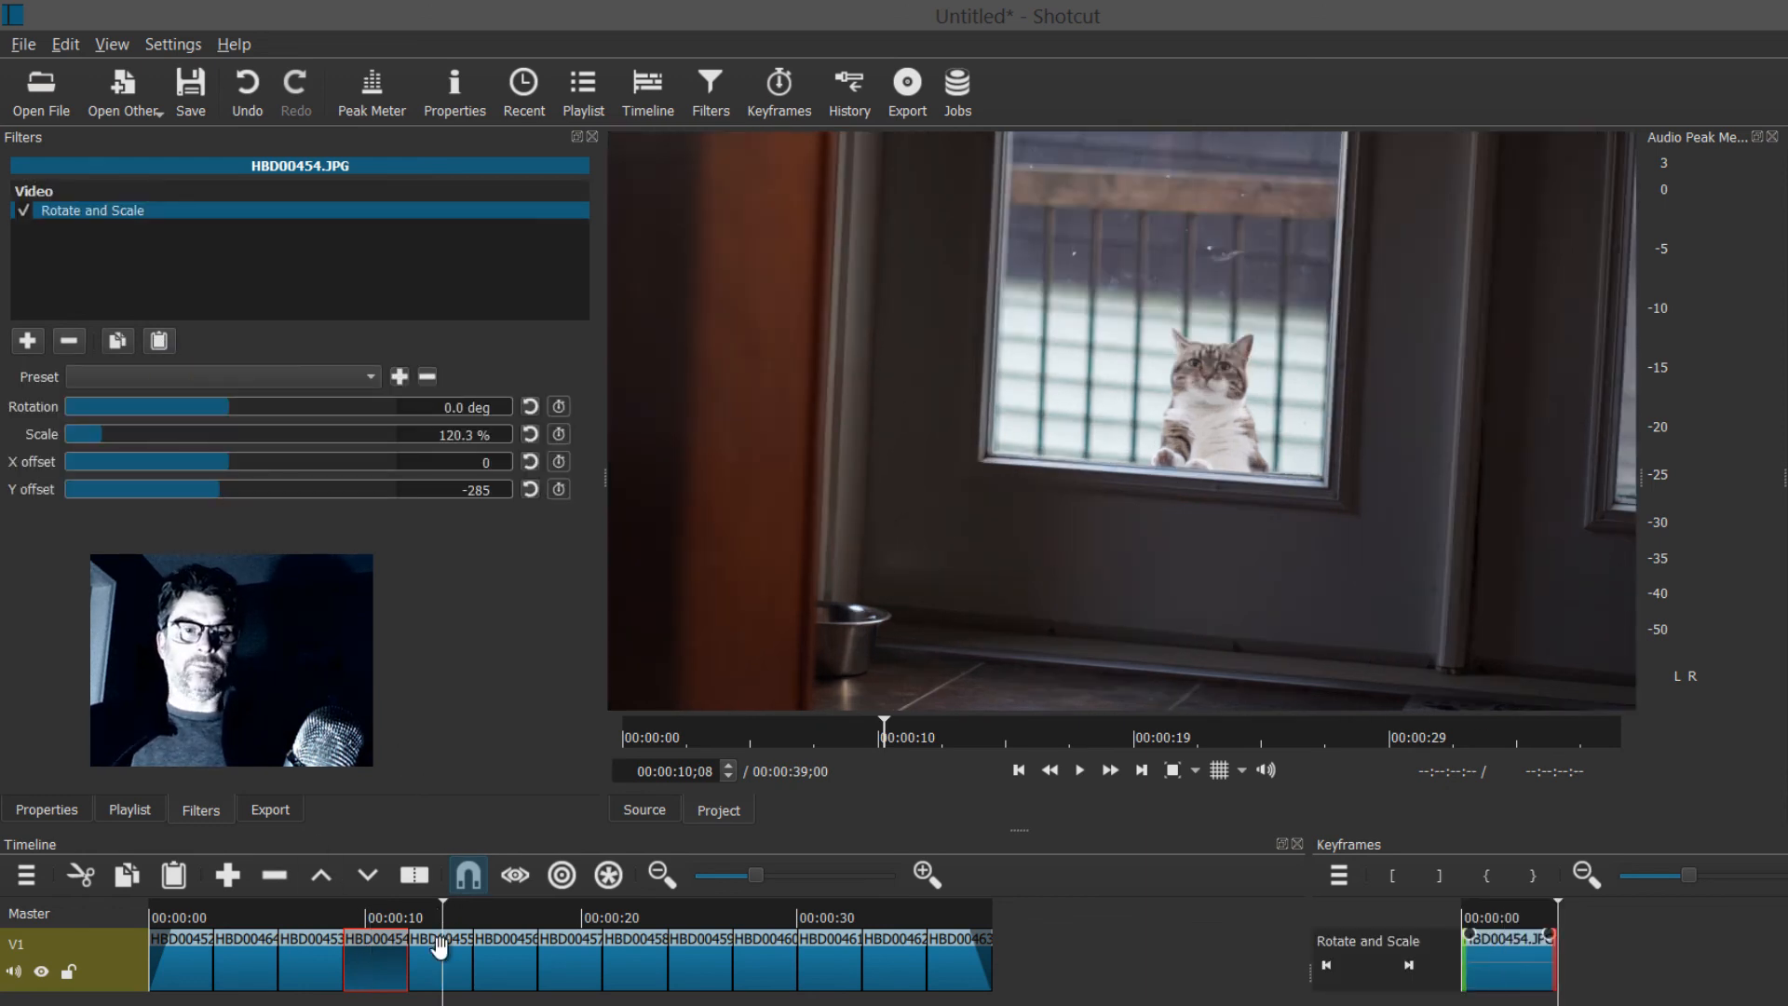
left_click(440, 961)
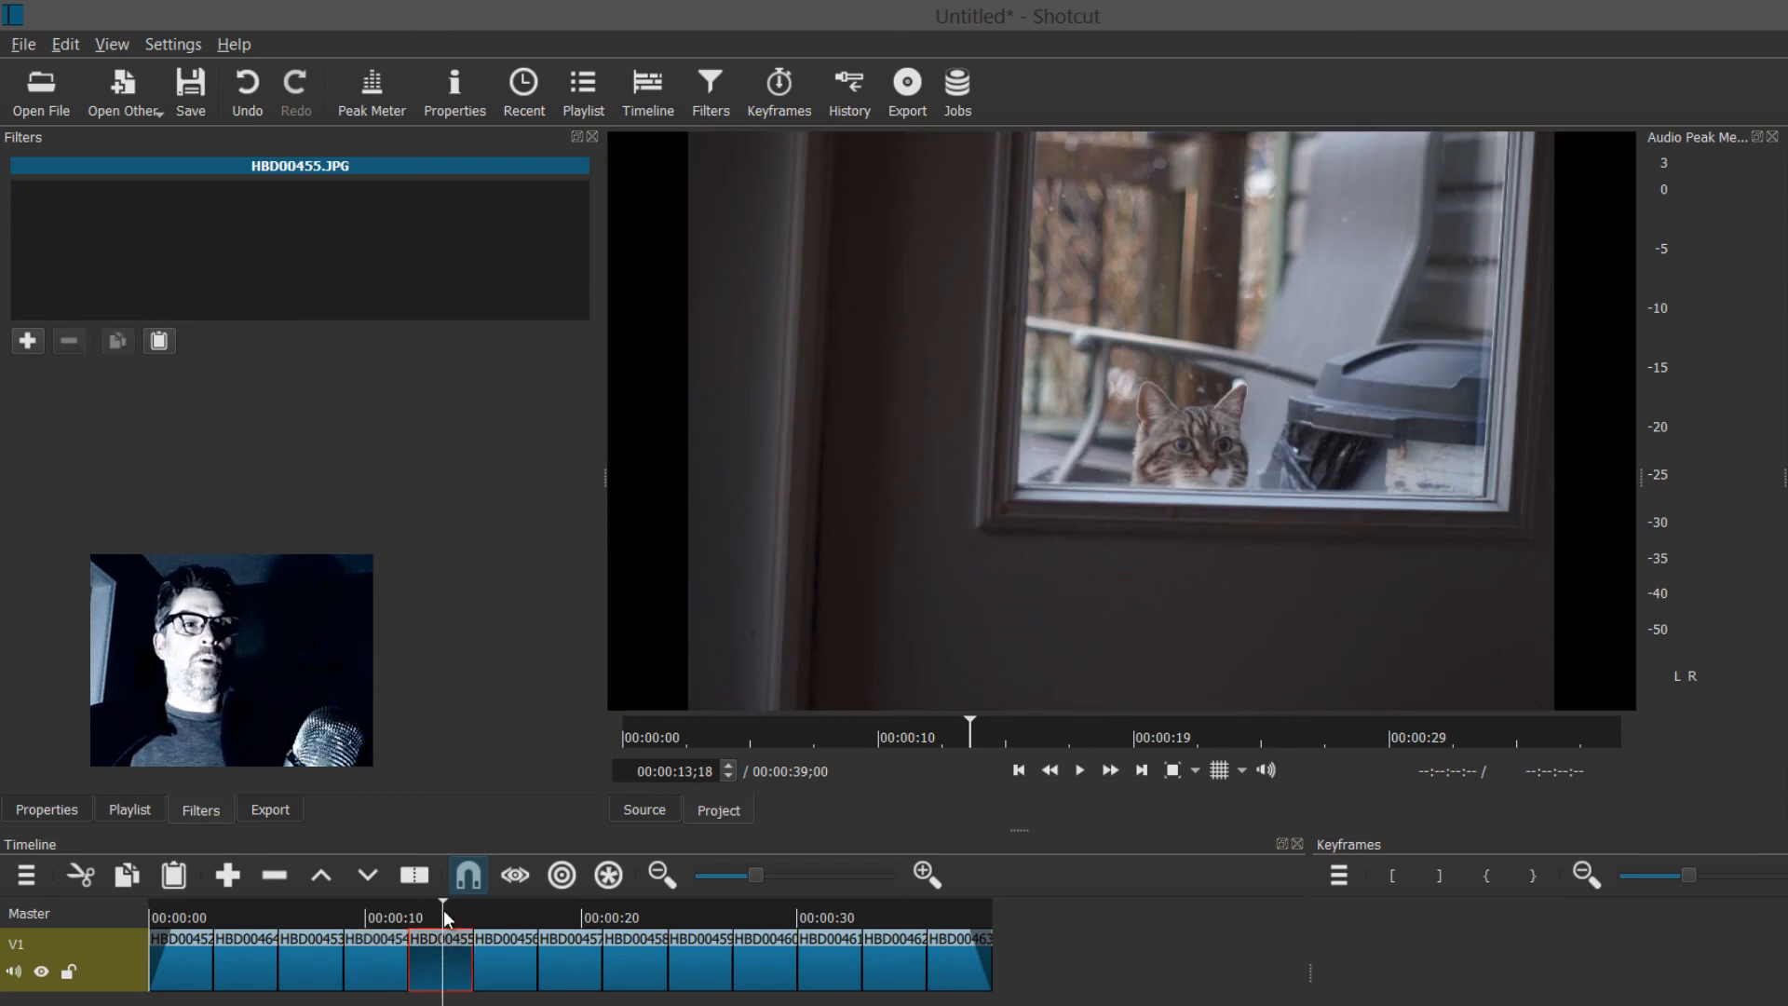
left_click(160, 339)
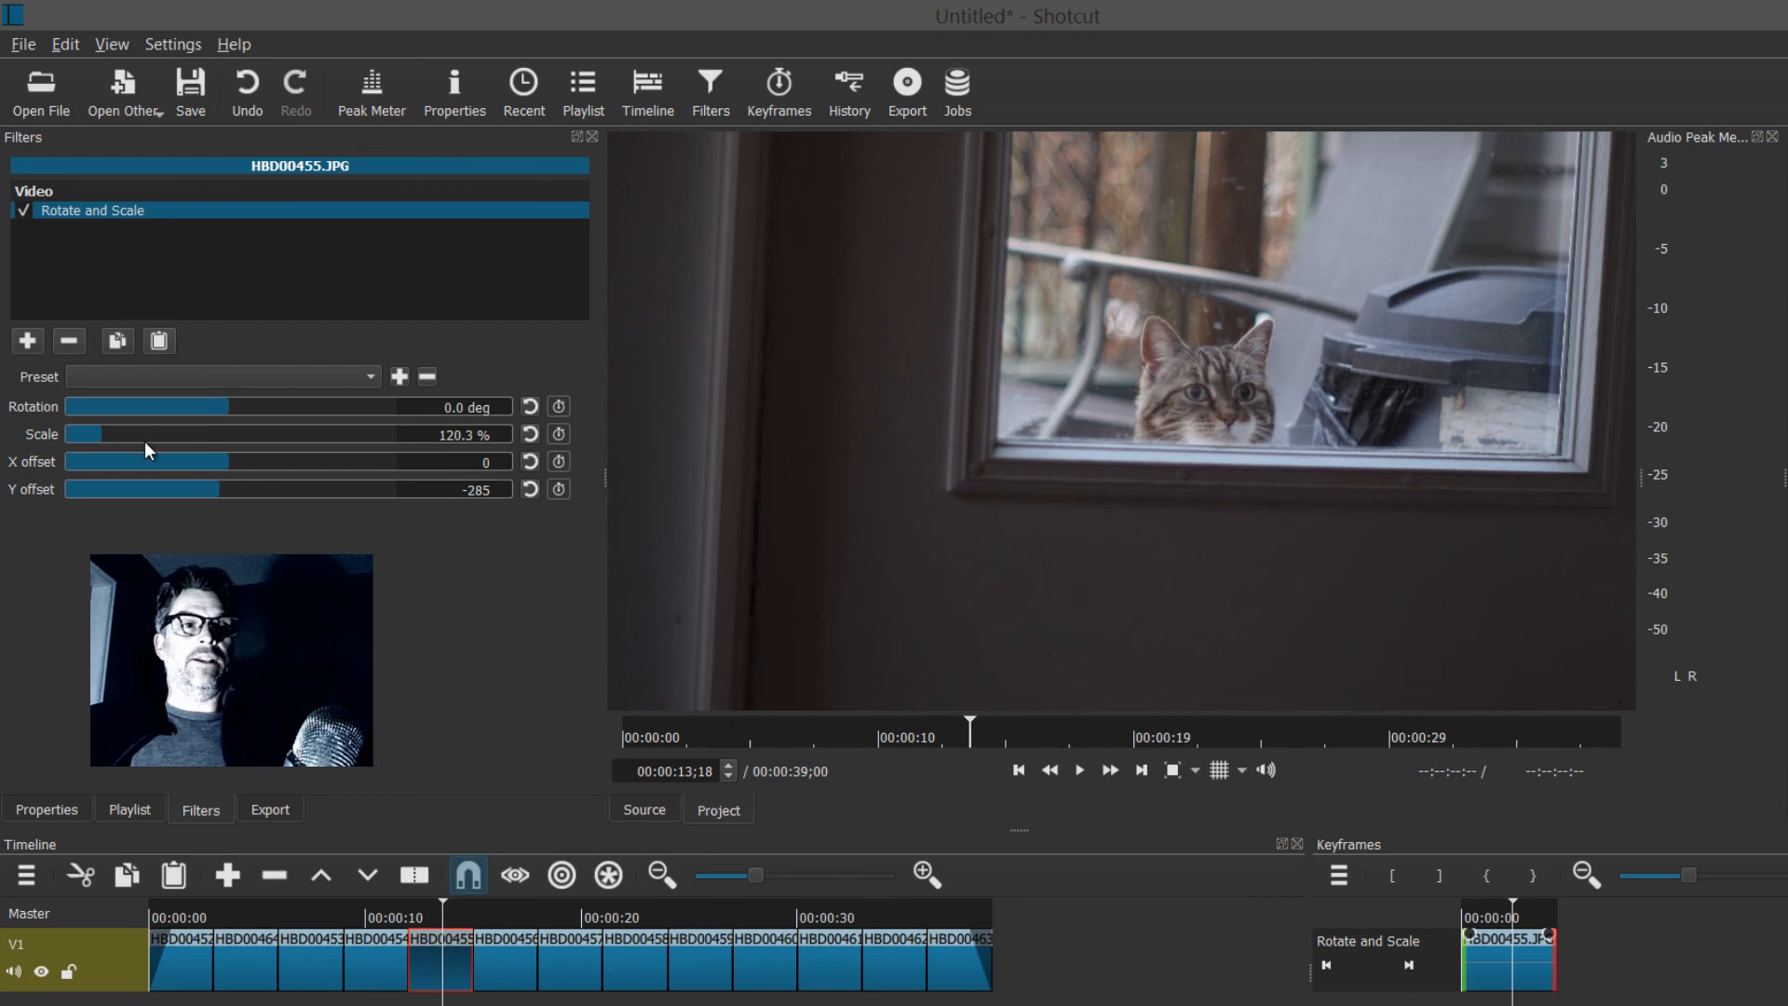
left_click_drag(121, 438, 149, 434)
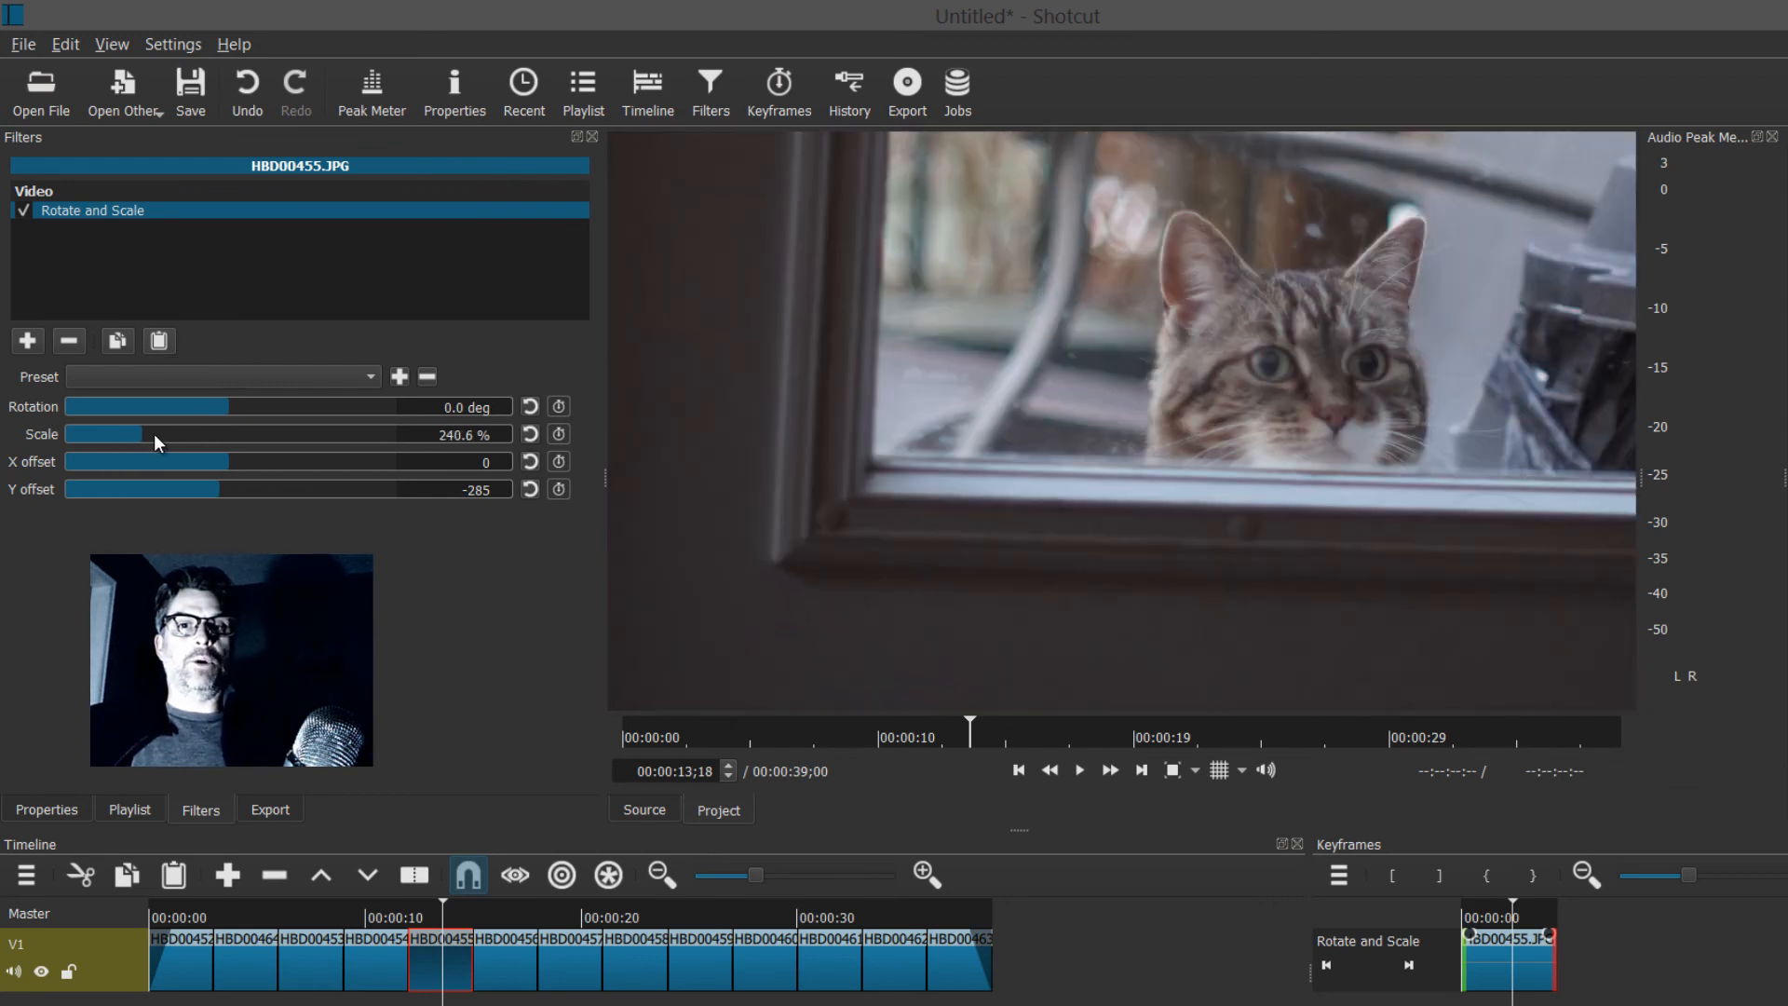
left_click(221, 463)
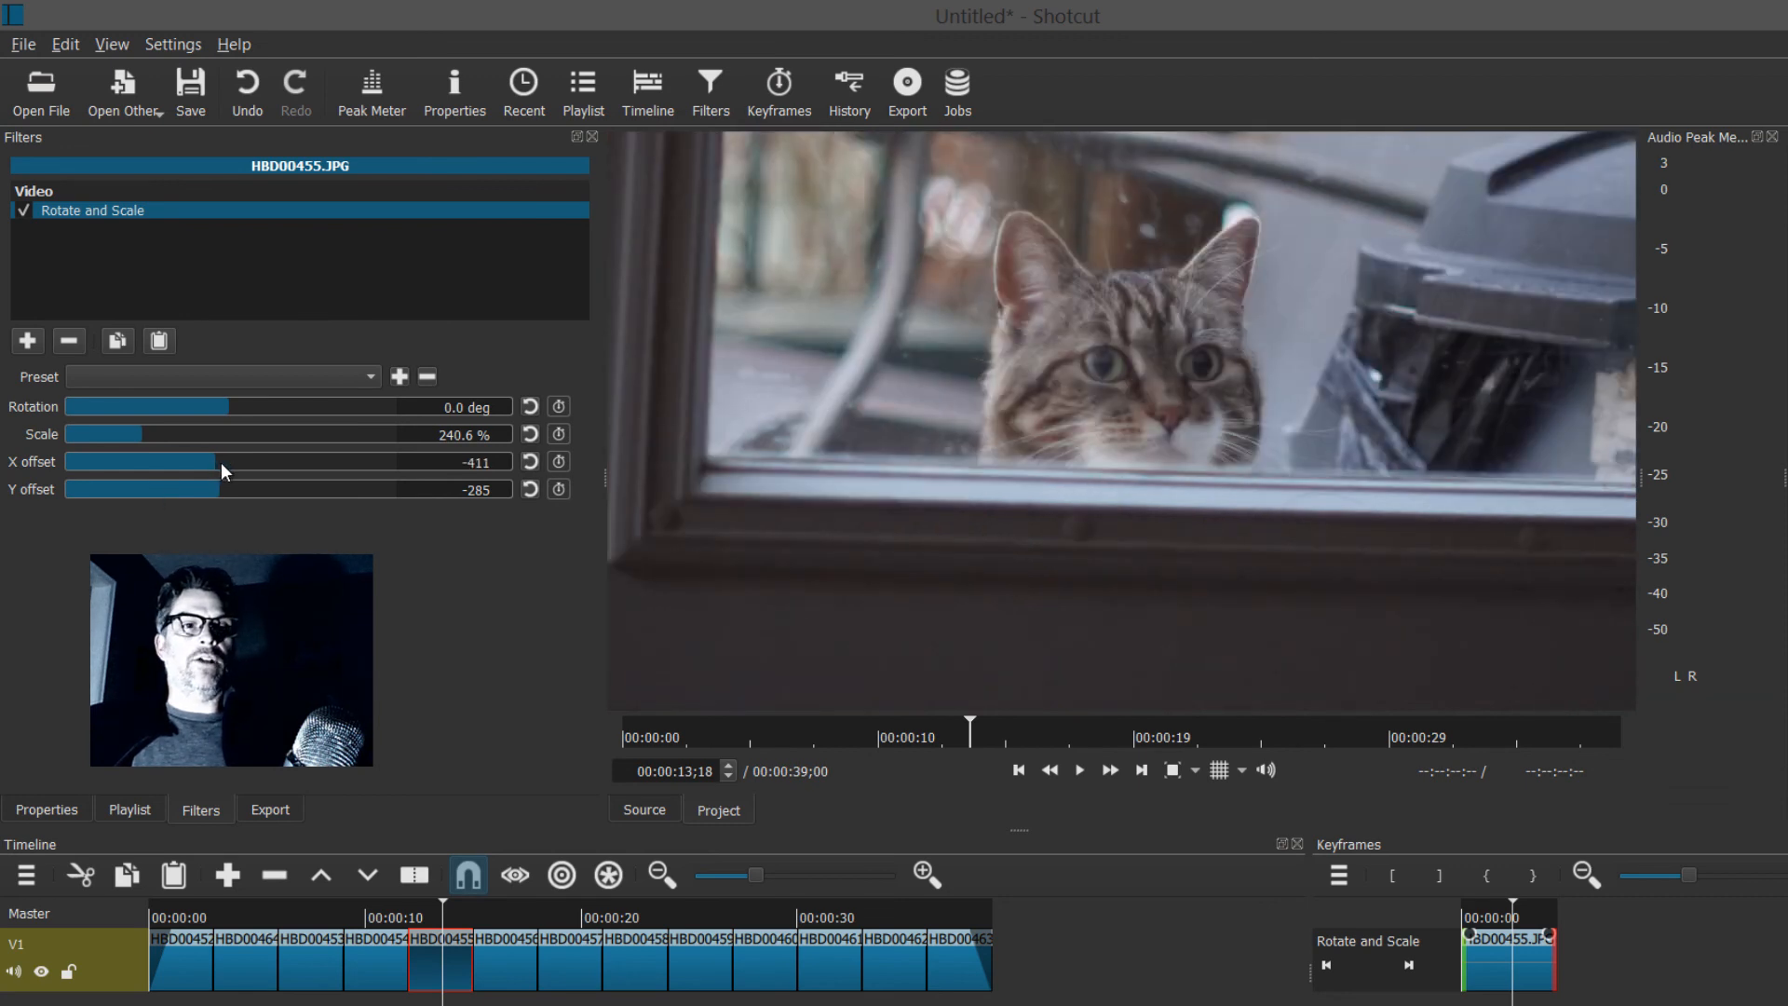
left_click(221, 461)
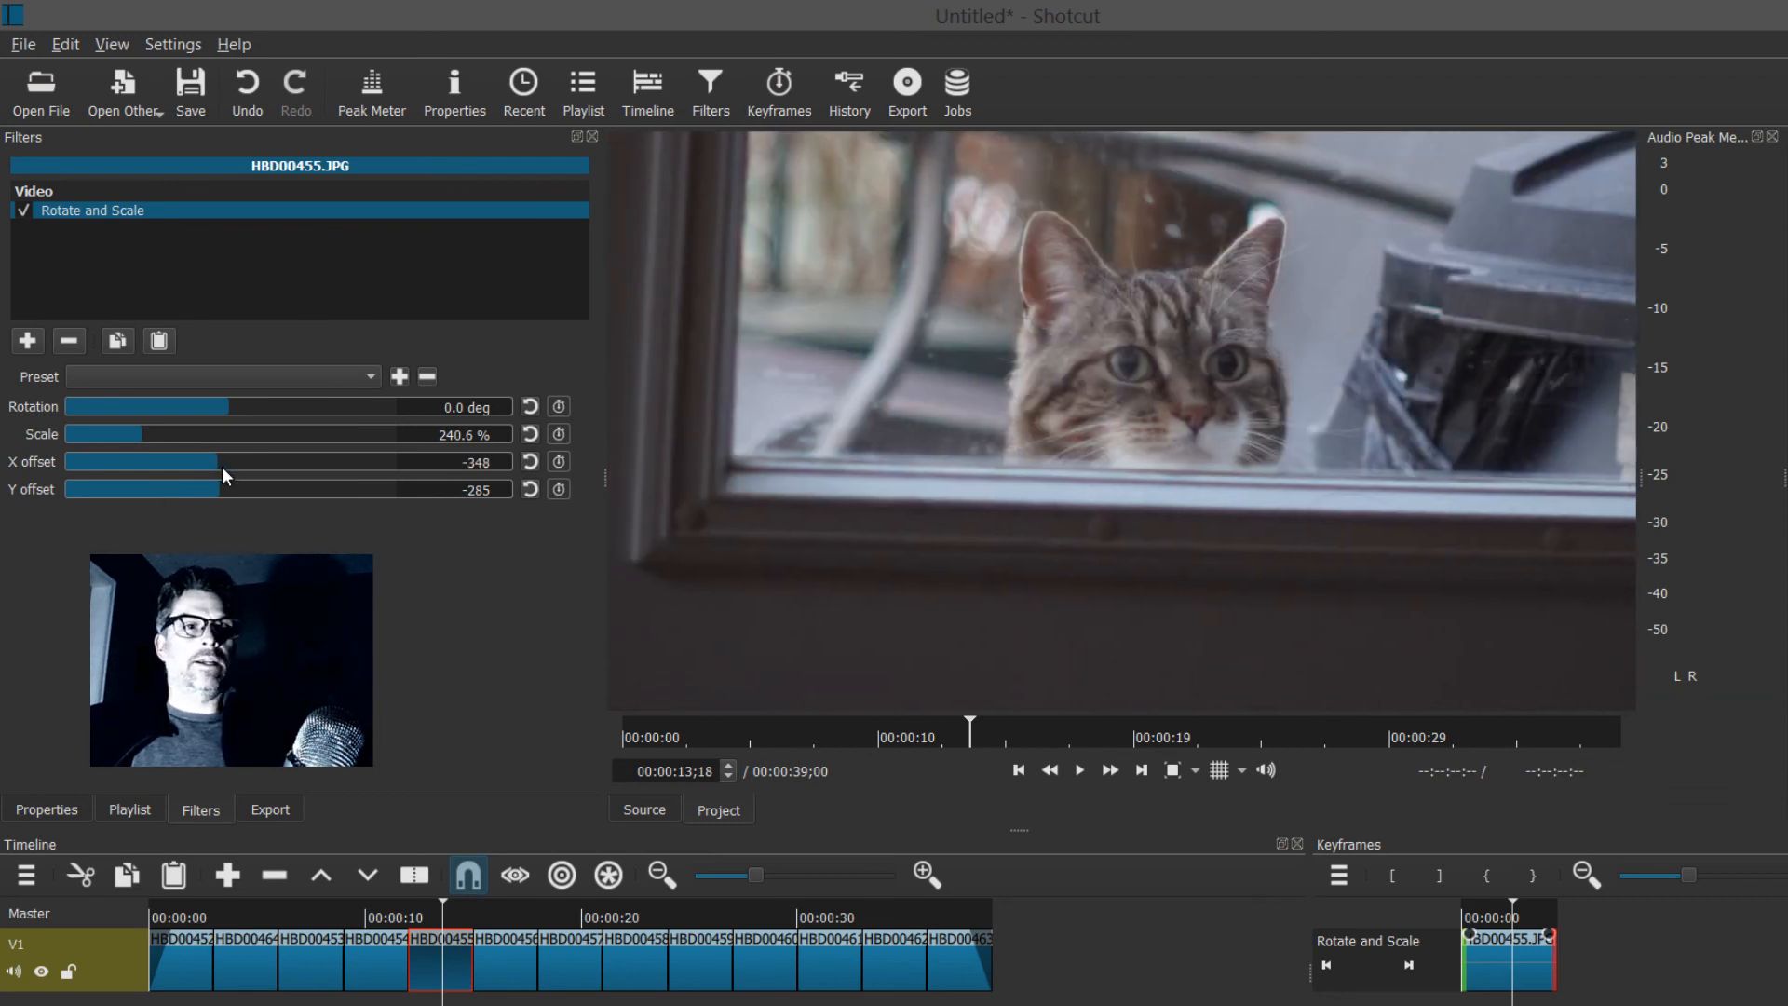
left_click(226, 486)
left_click(226, 486)
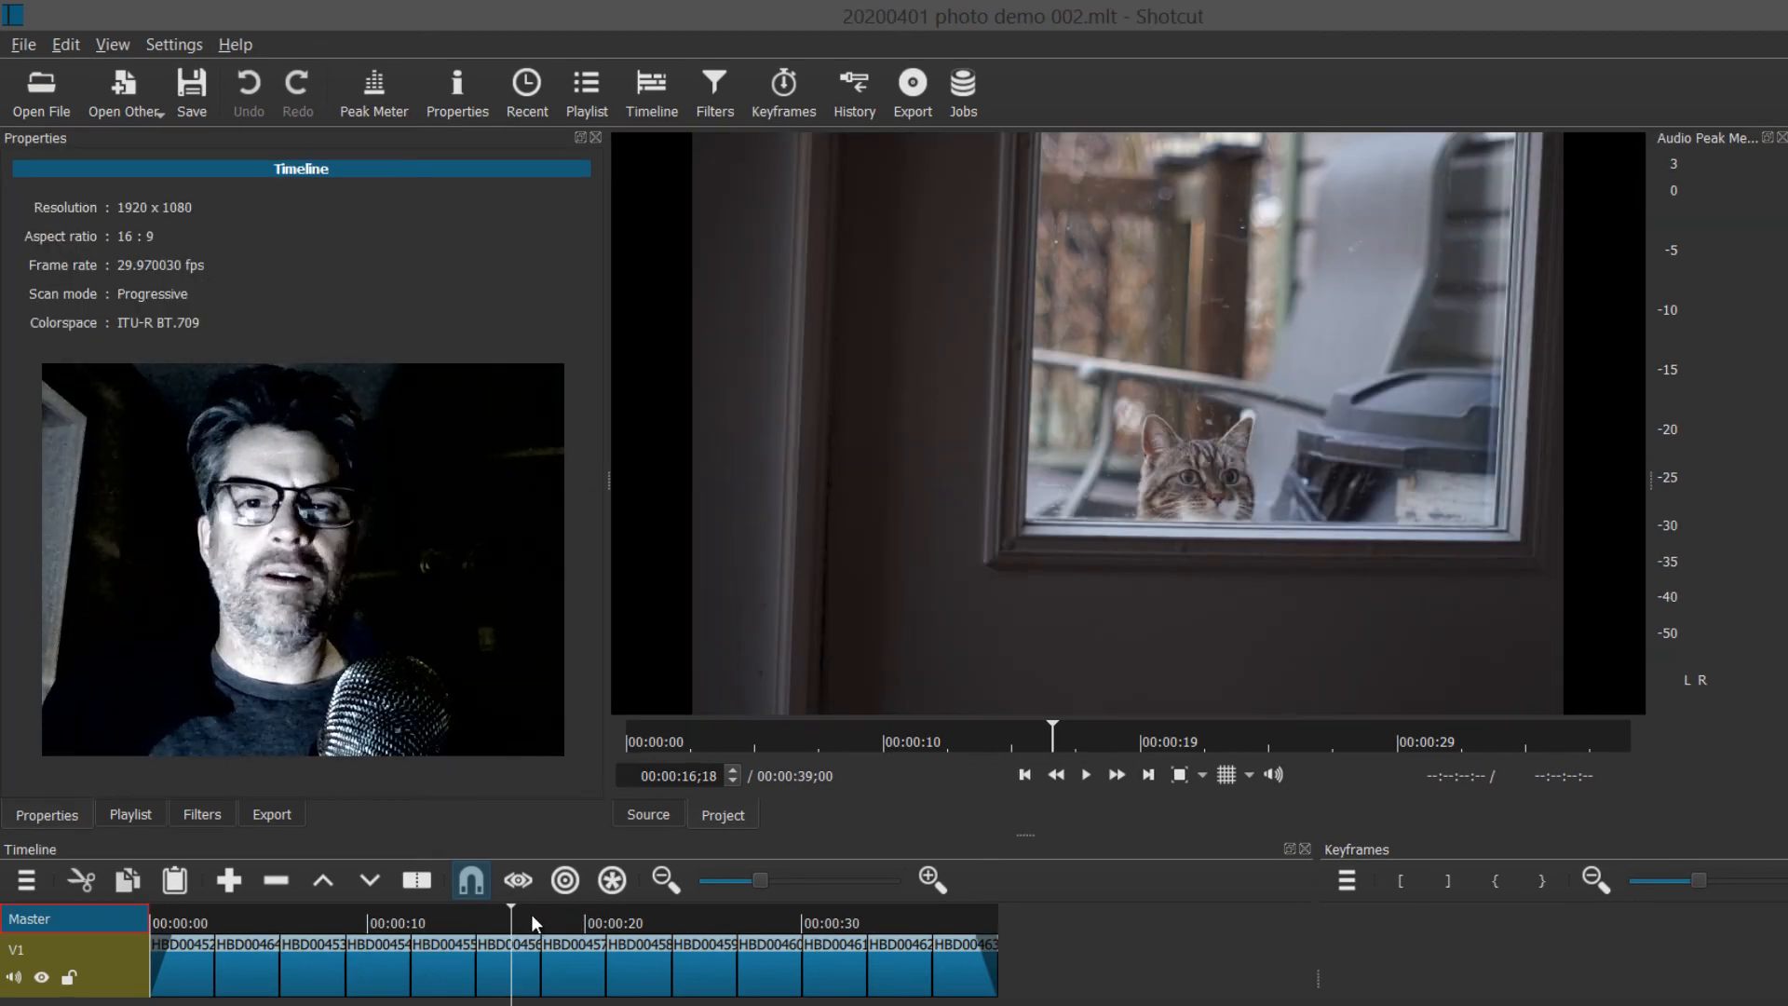
- Play the slideshow from the HBD00457.JPG clip and pause at 00:00:31;00
left_click(574, 919)
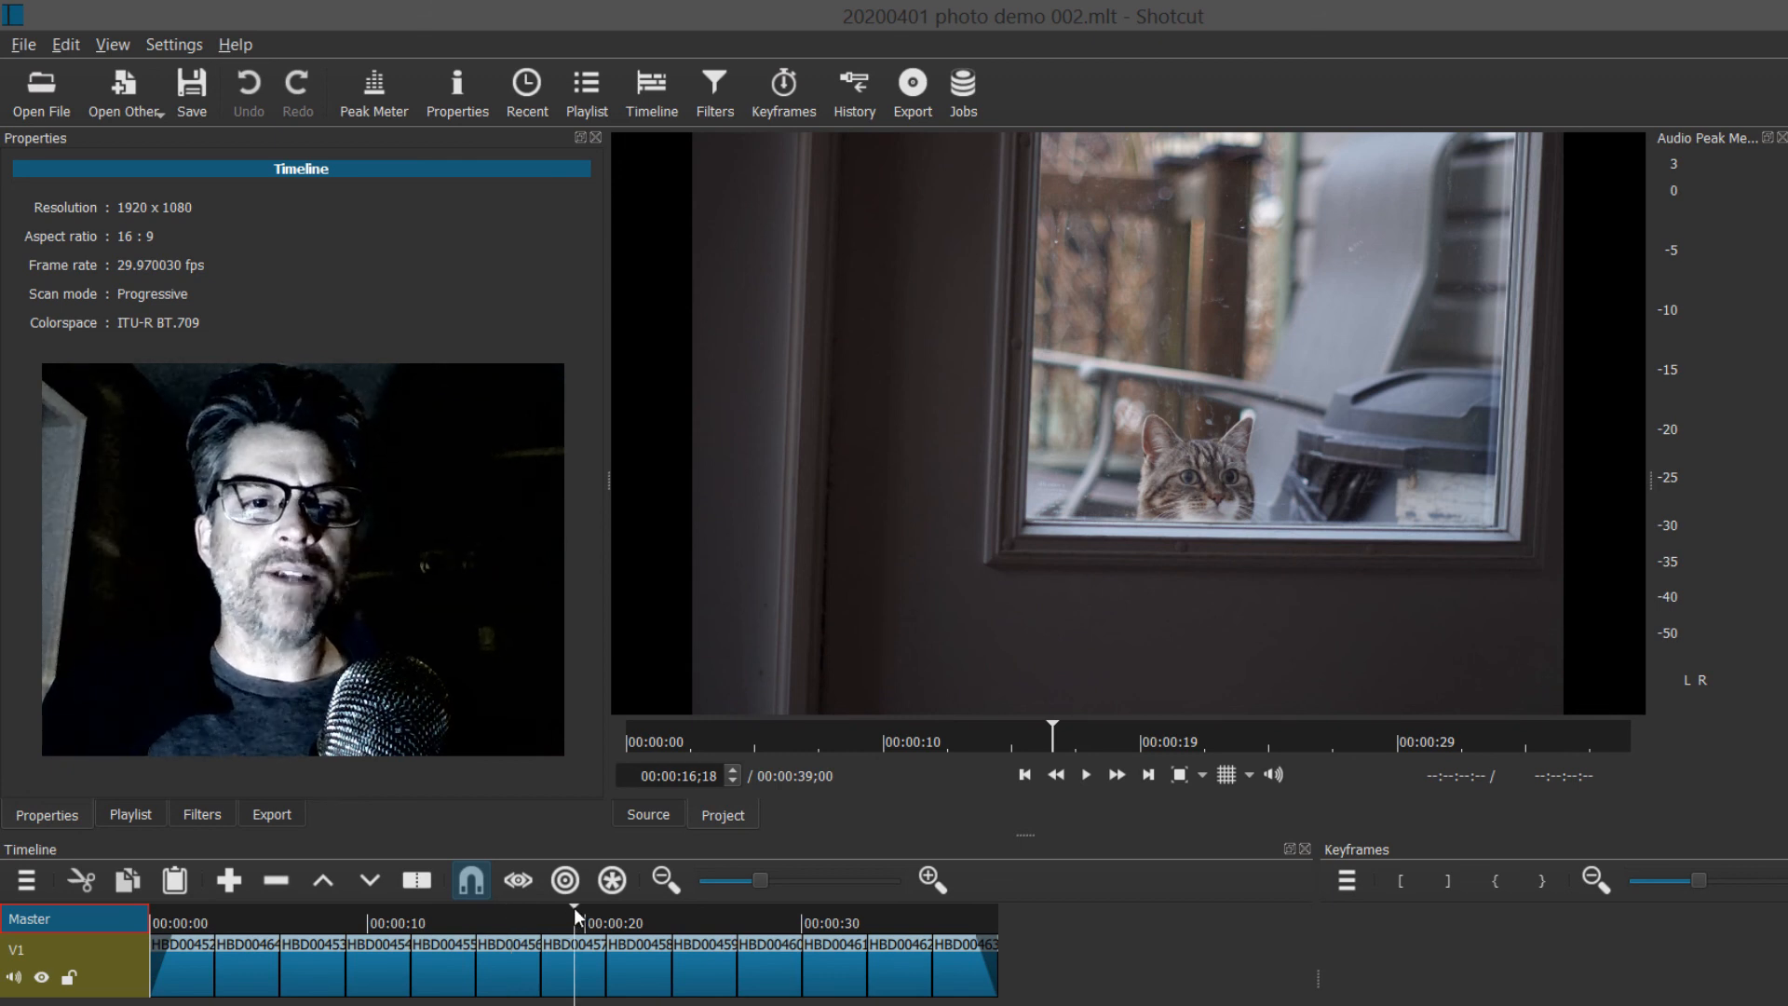
key("space")
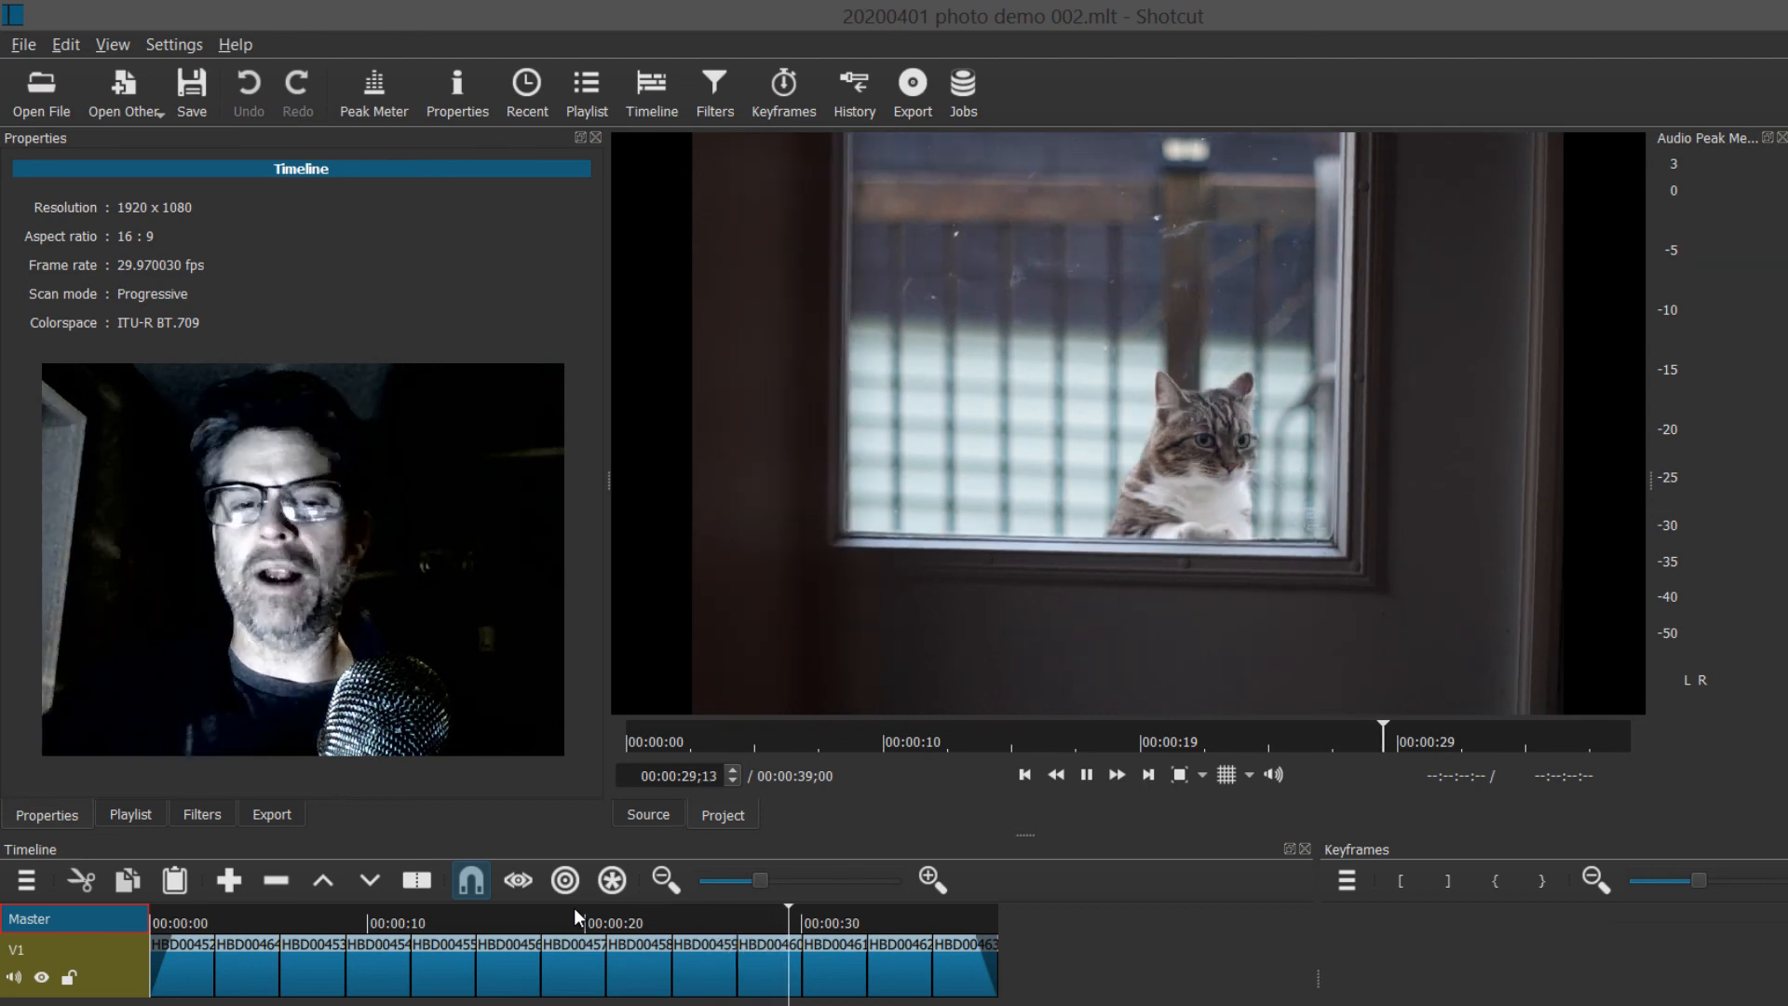
key("space")
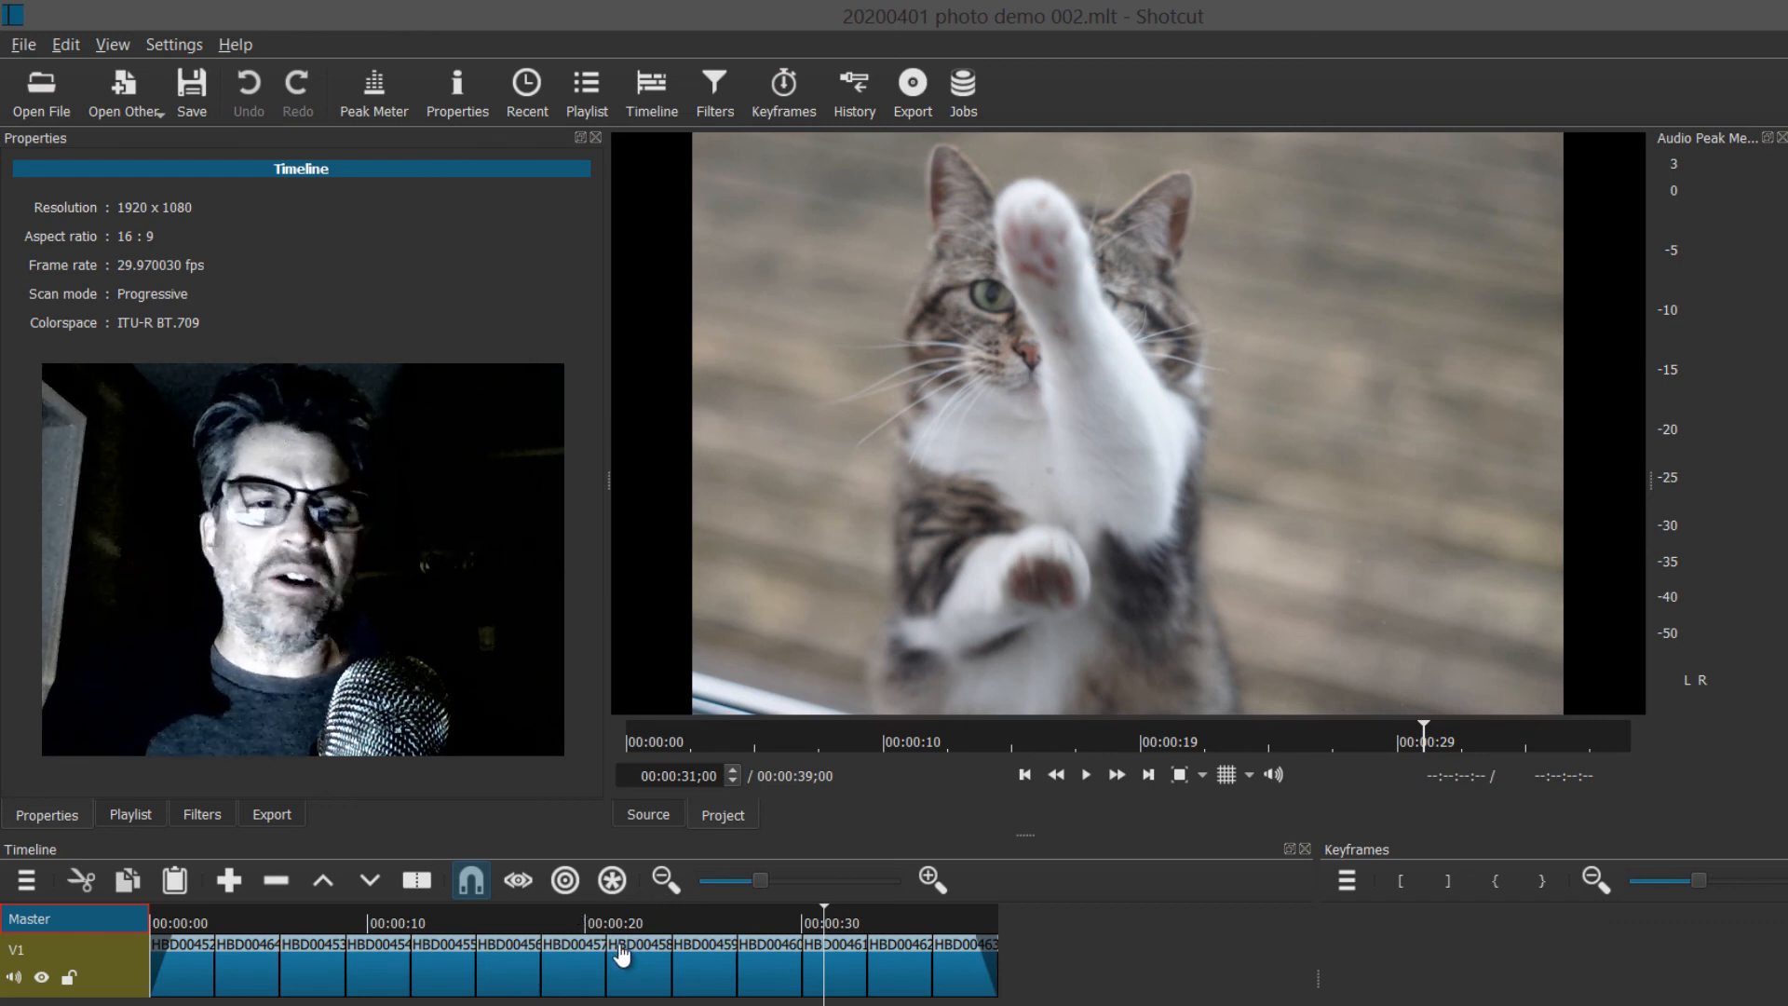
- Extend the end of HBD00457.JPG over HBD00458.JPG to create a transition about 1.3 seconds long, and preview it up to 00:00:25;17
left_click(564, 916)
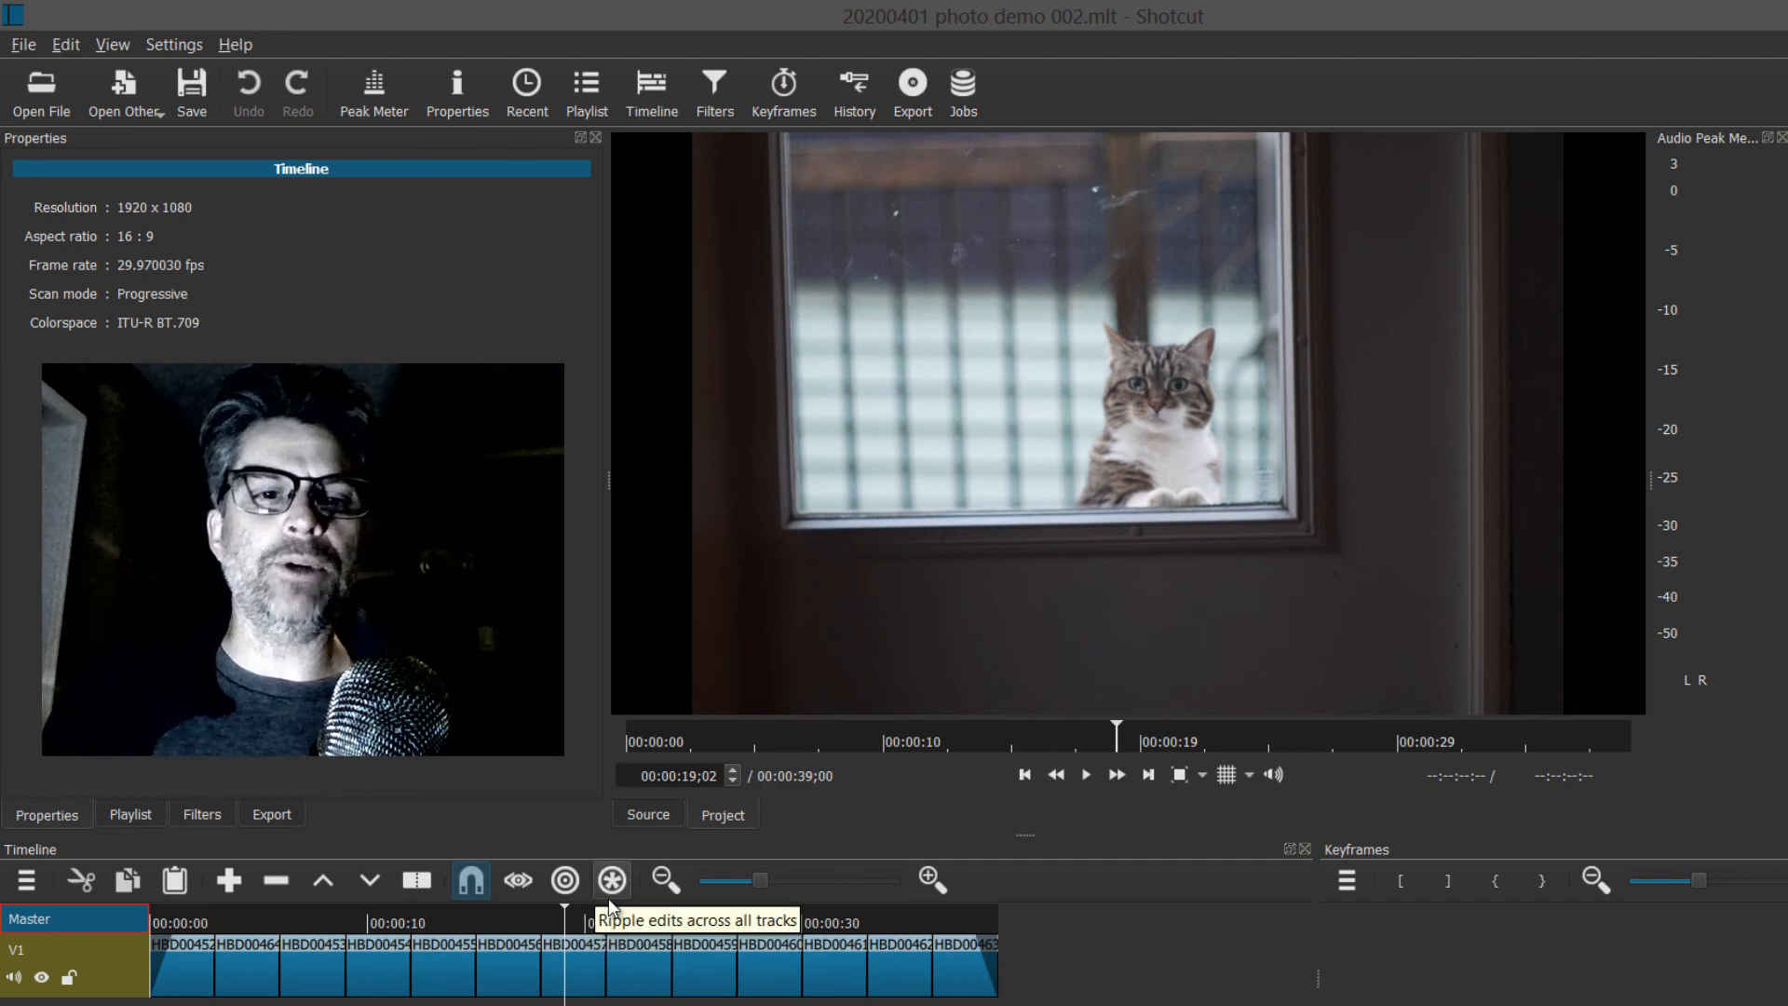
left_click(942, 880)
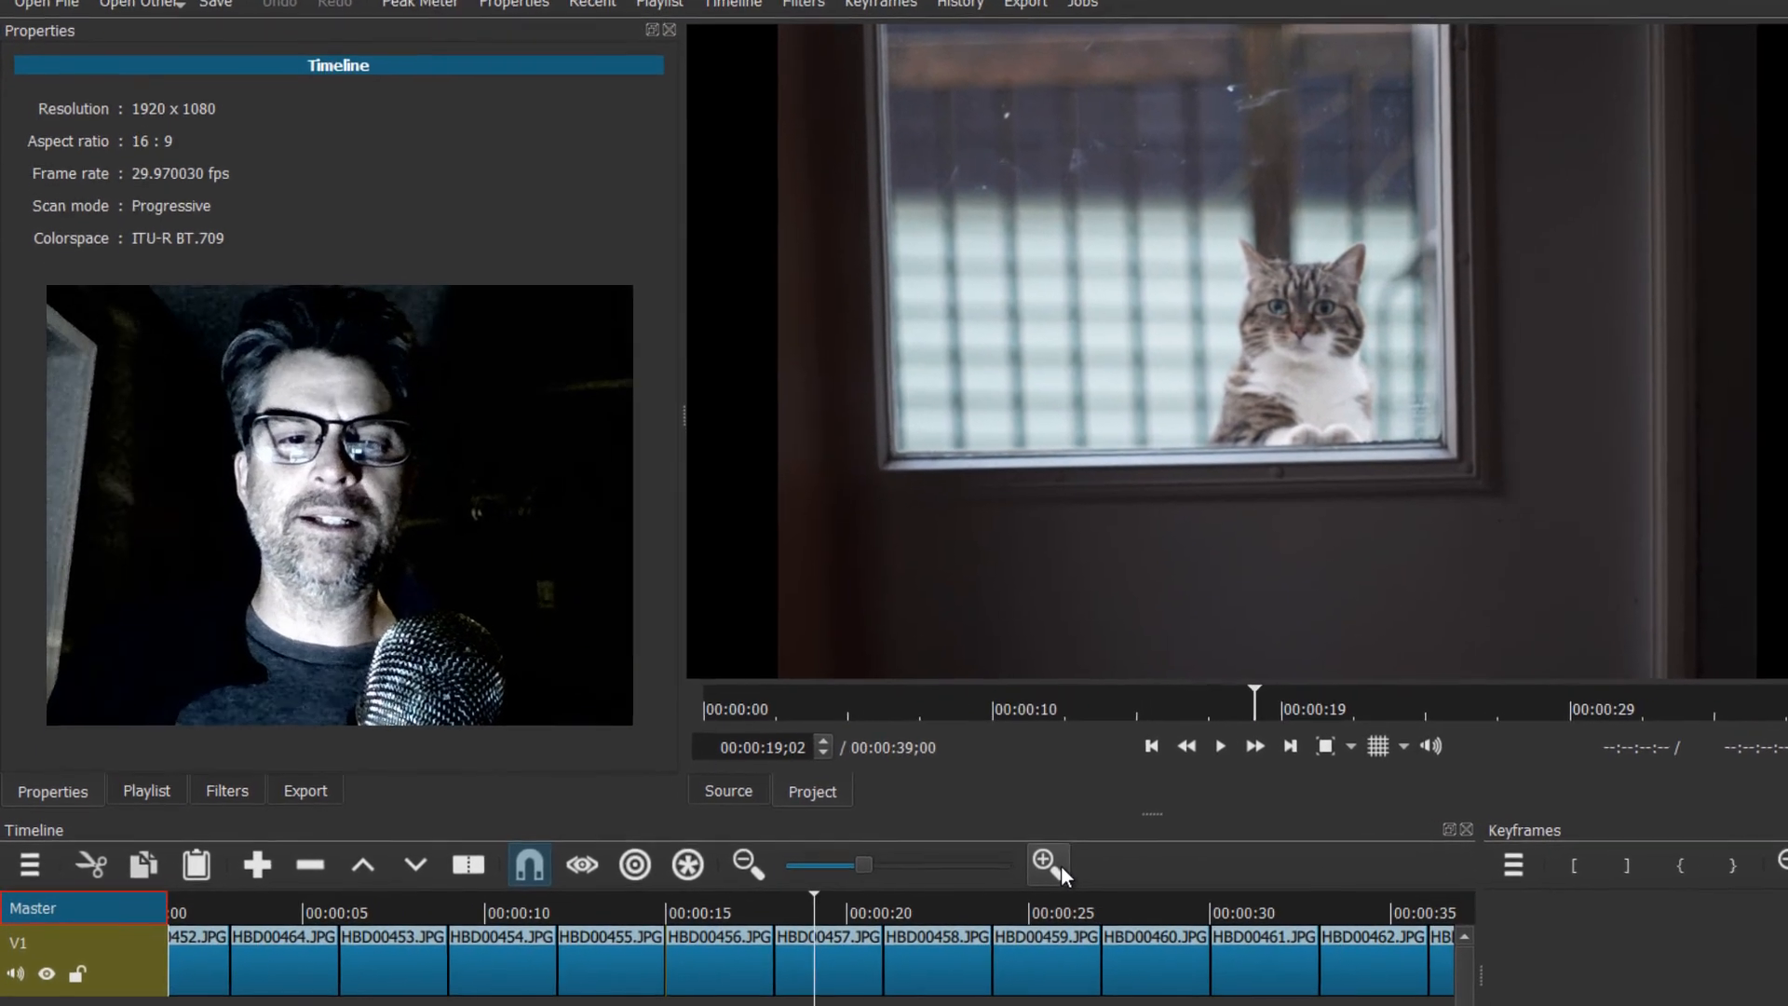
left_click(1058, 865)
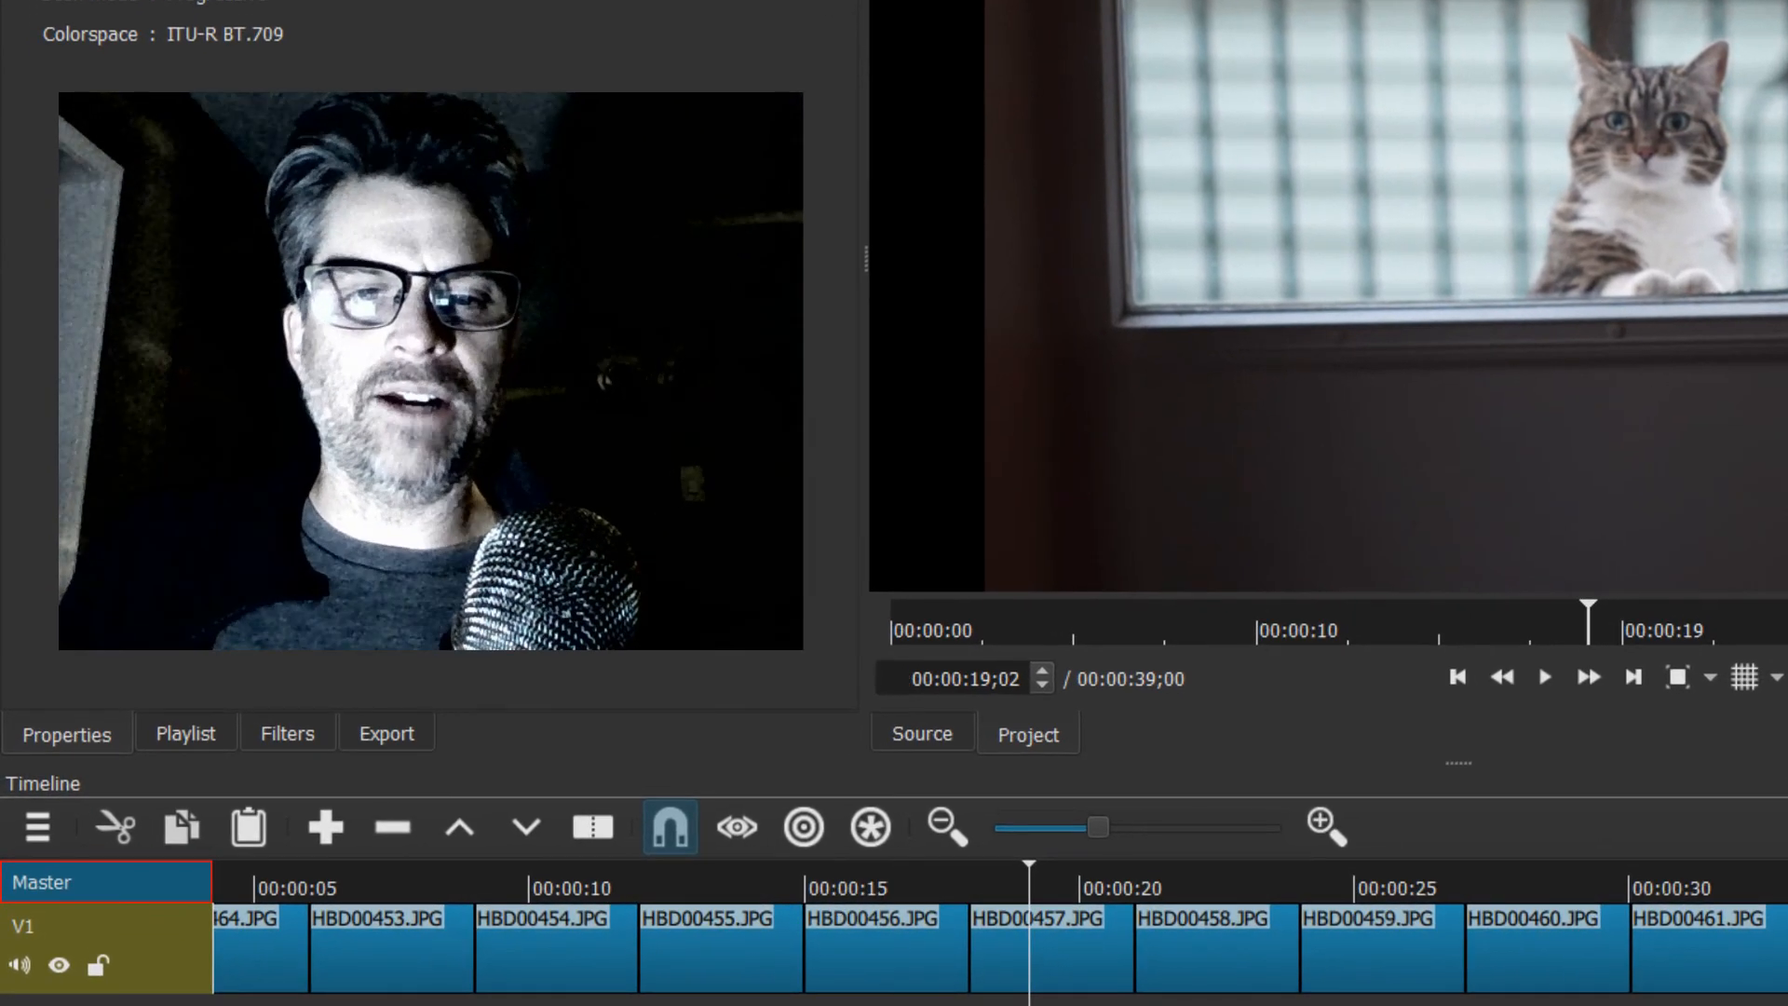
left_click(1071, 948)
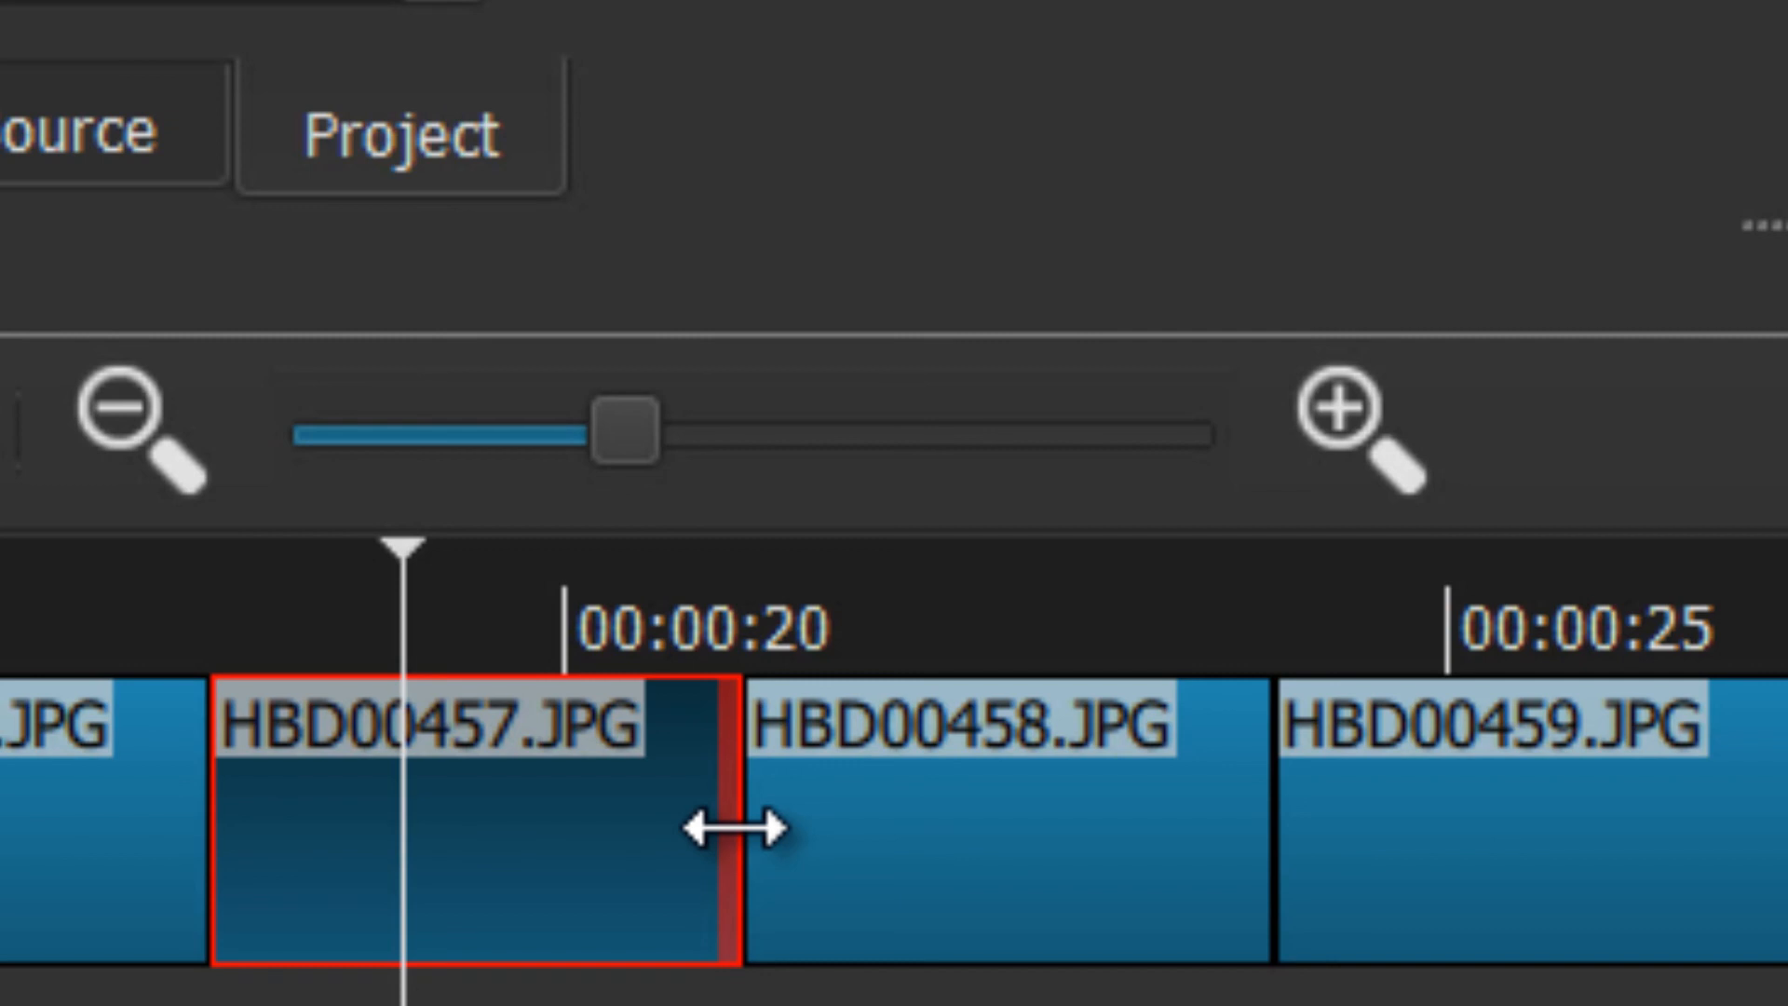
left_click_drag(731, 838, 946, 885)
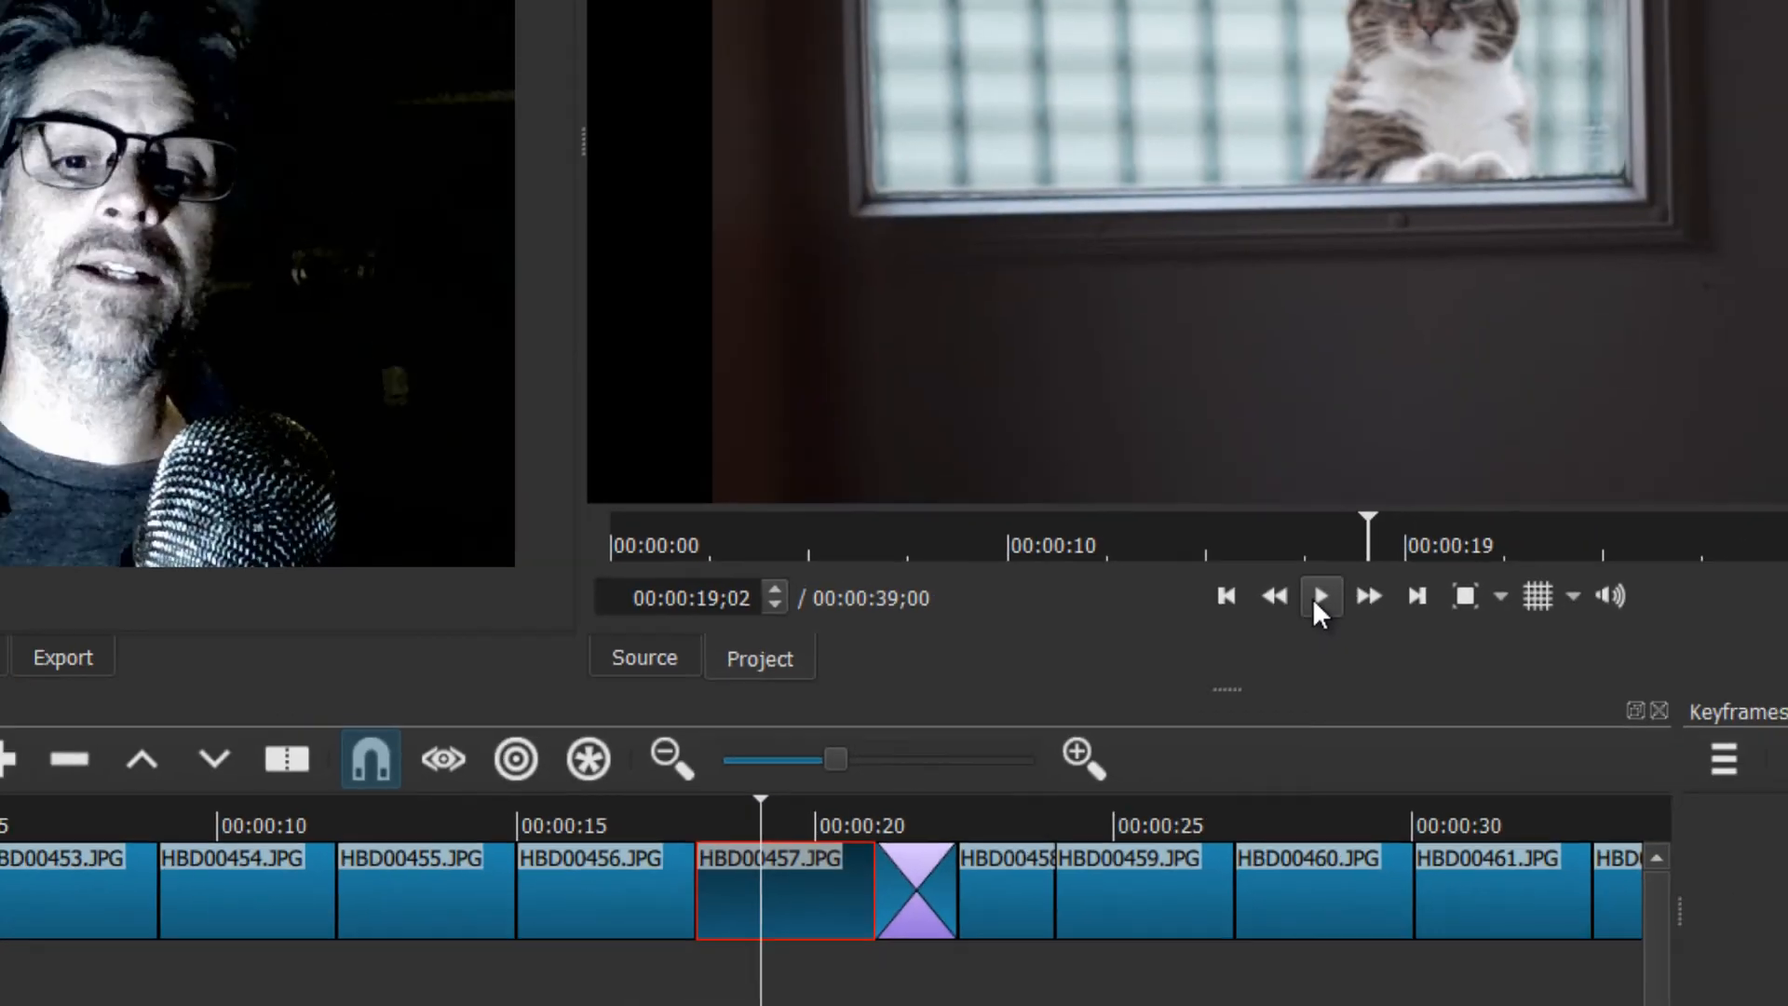
left_click(1440, 374)
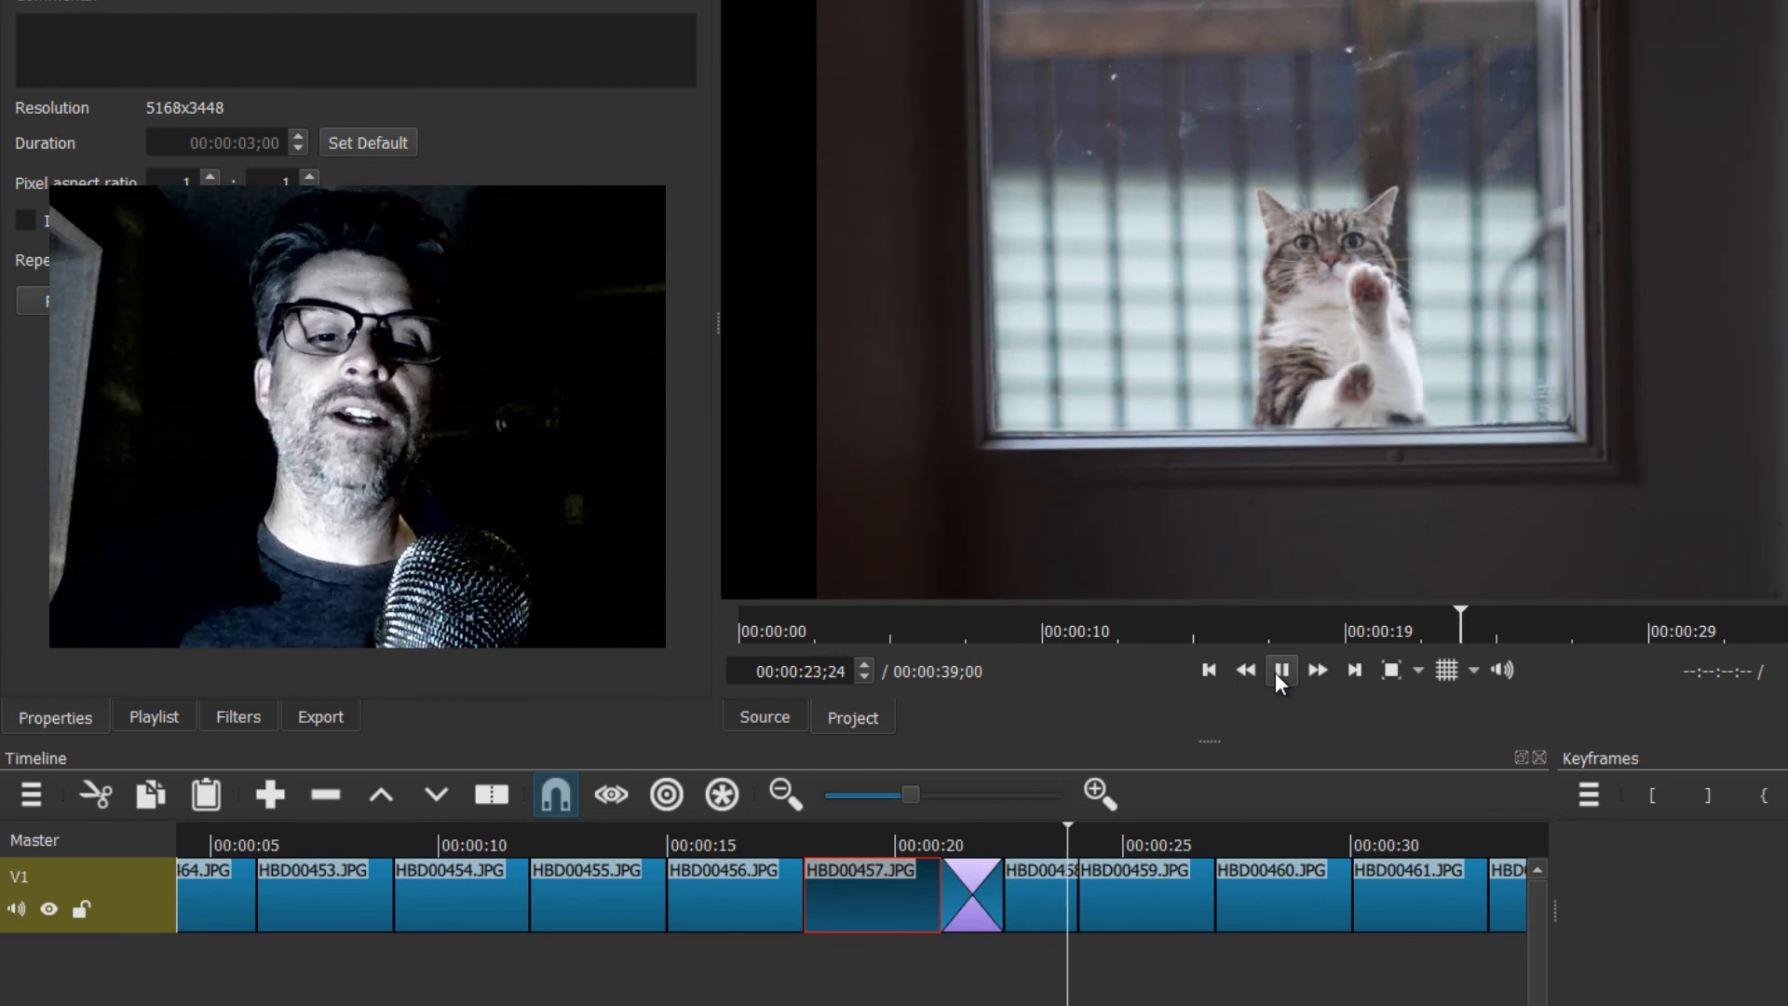
left_click(1276, 673)
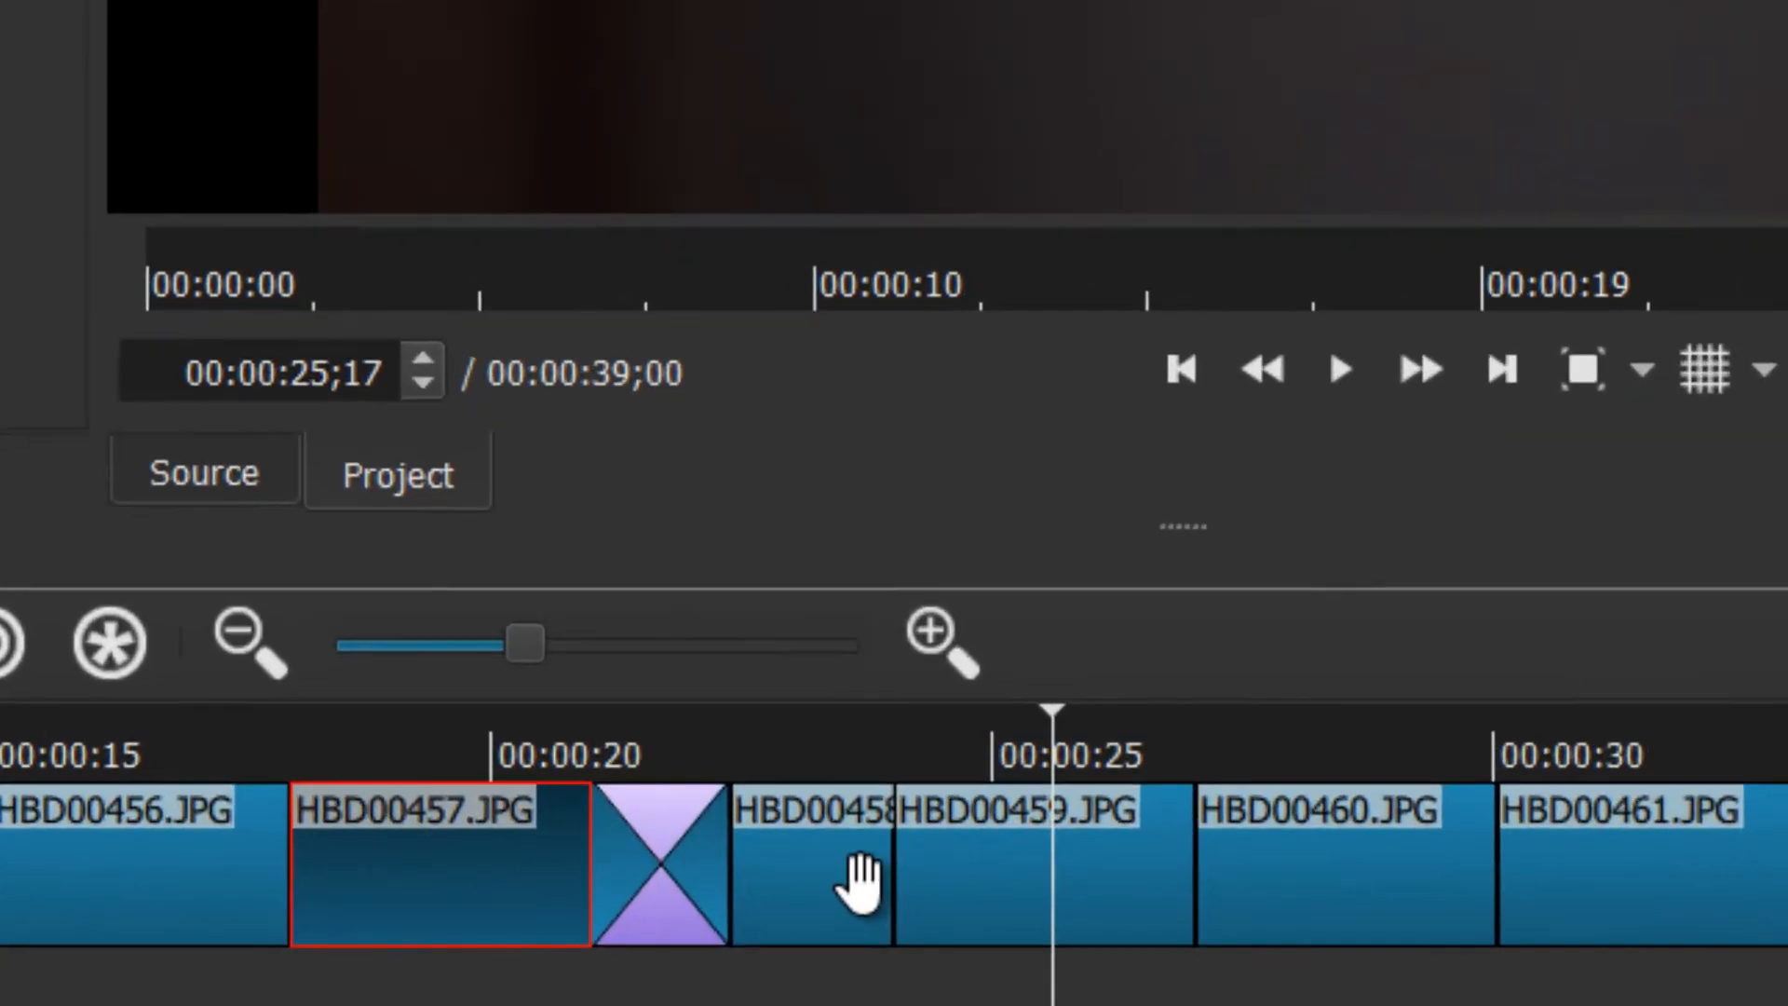
- Extend the end of HBD00458.JPG over HBD00459.JPG to create a transition about 1.2 seconds long, and preview it up to 00:00:28;14
left_click(860, 882)
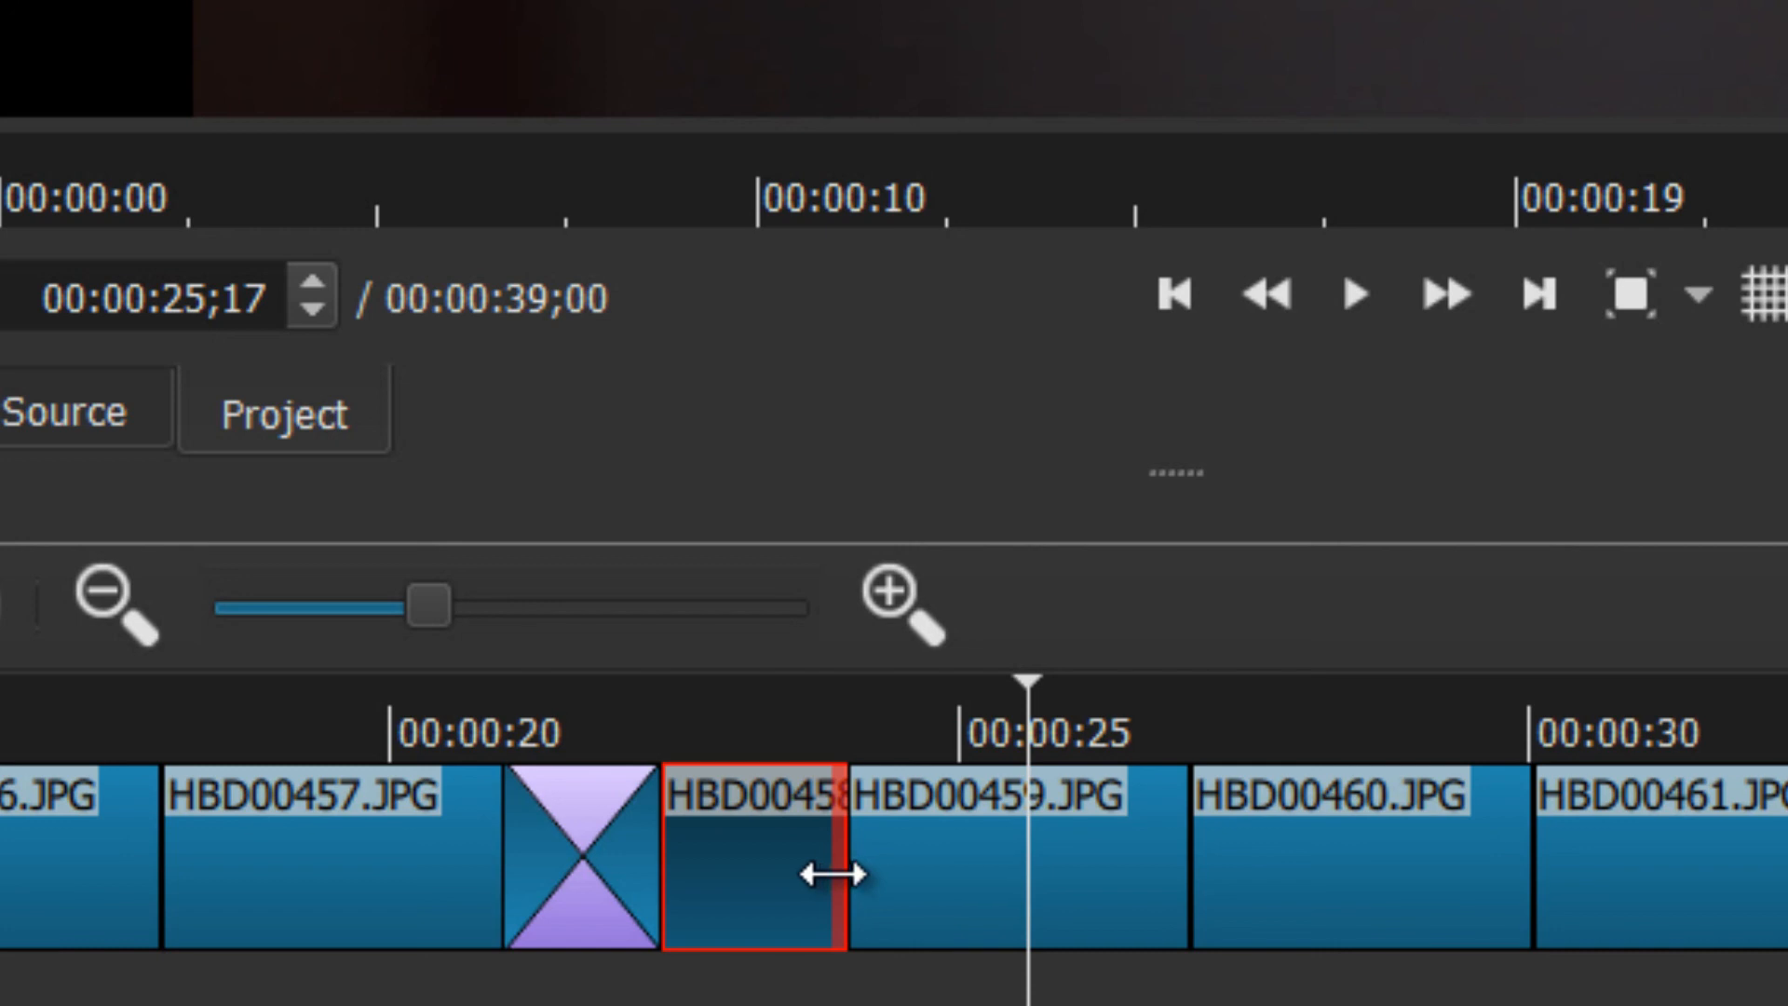
left_click_drag(826, 870, 942, 855)
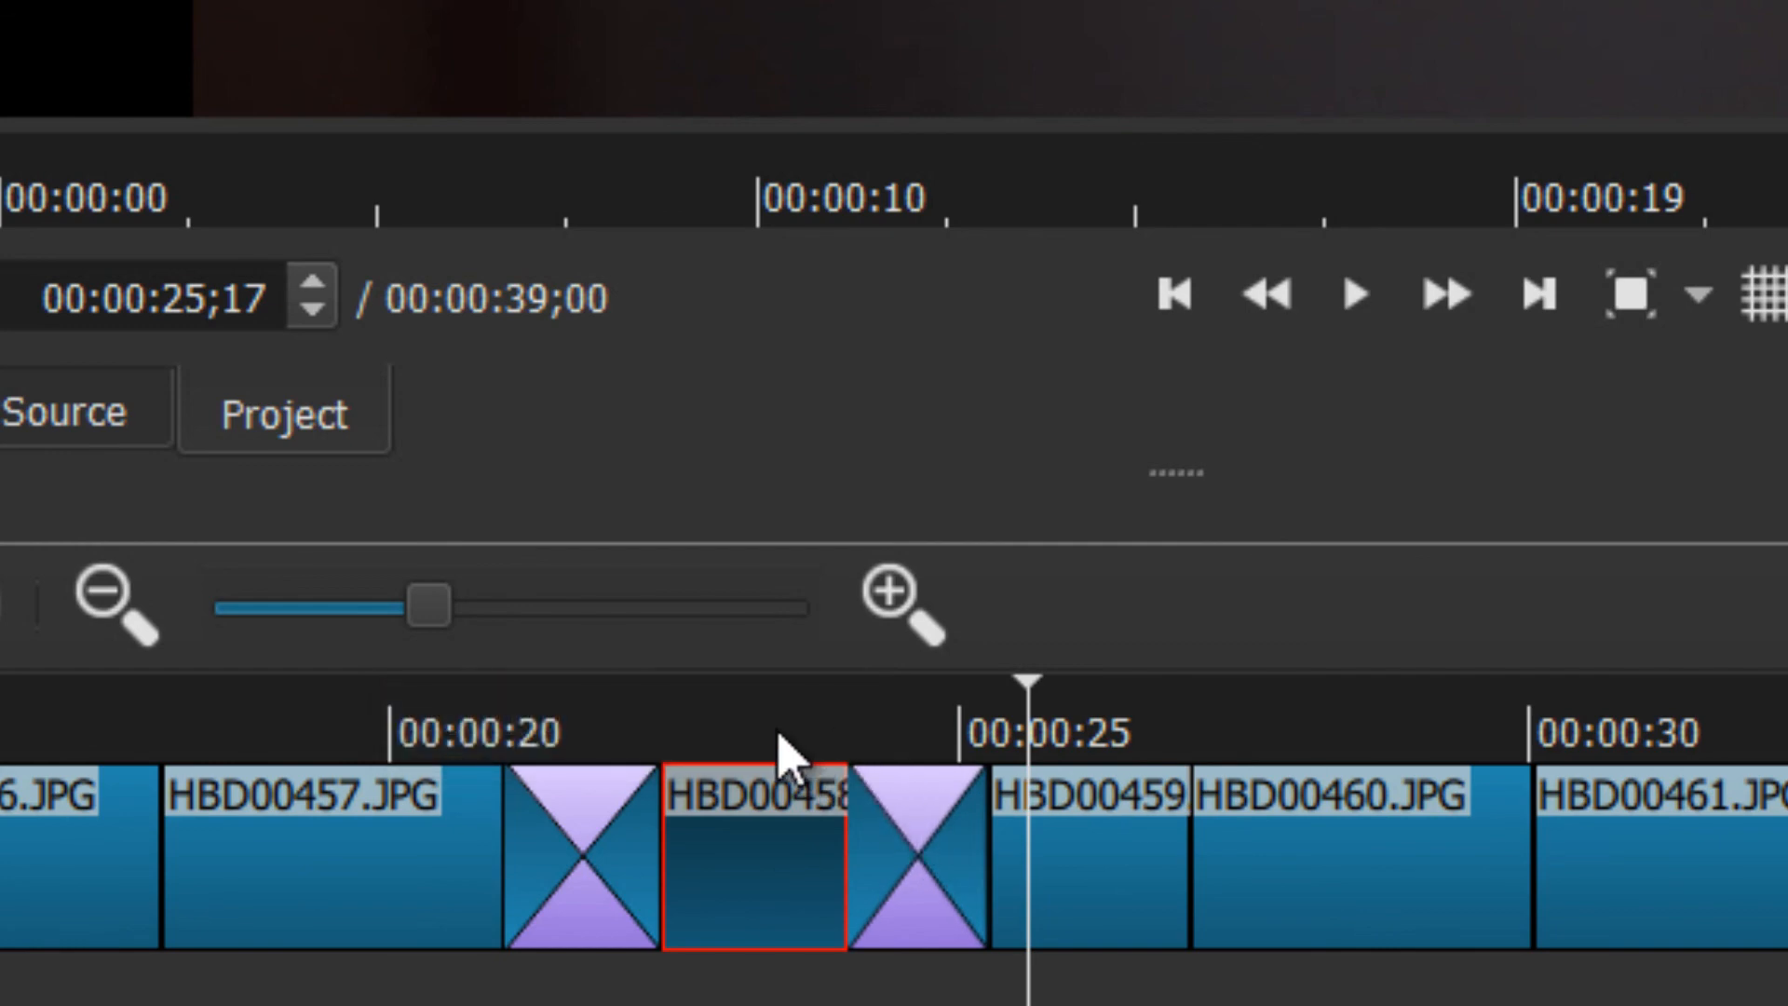
left_click(779, 736)
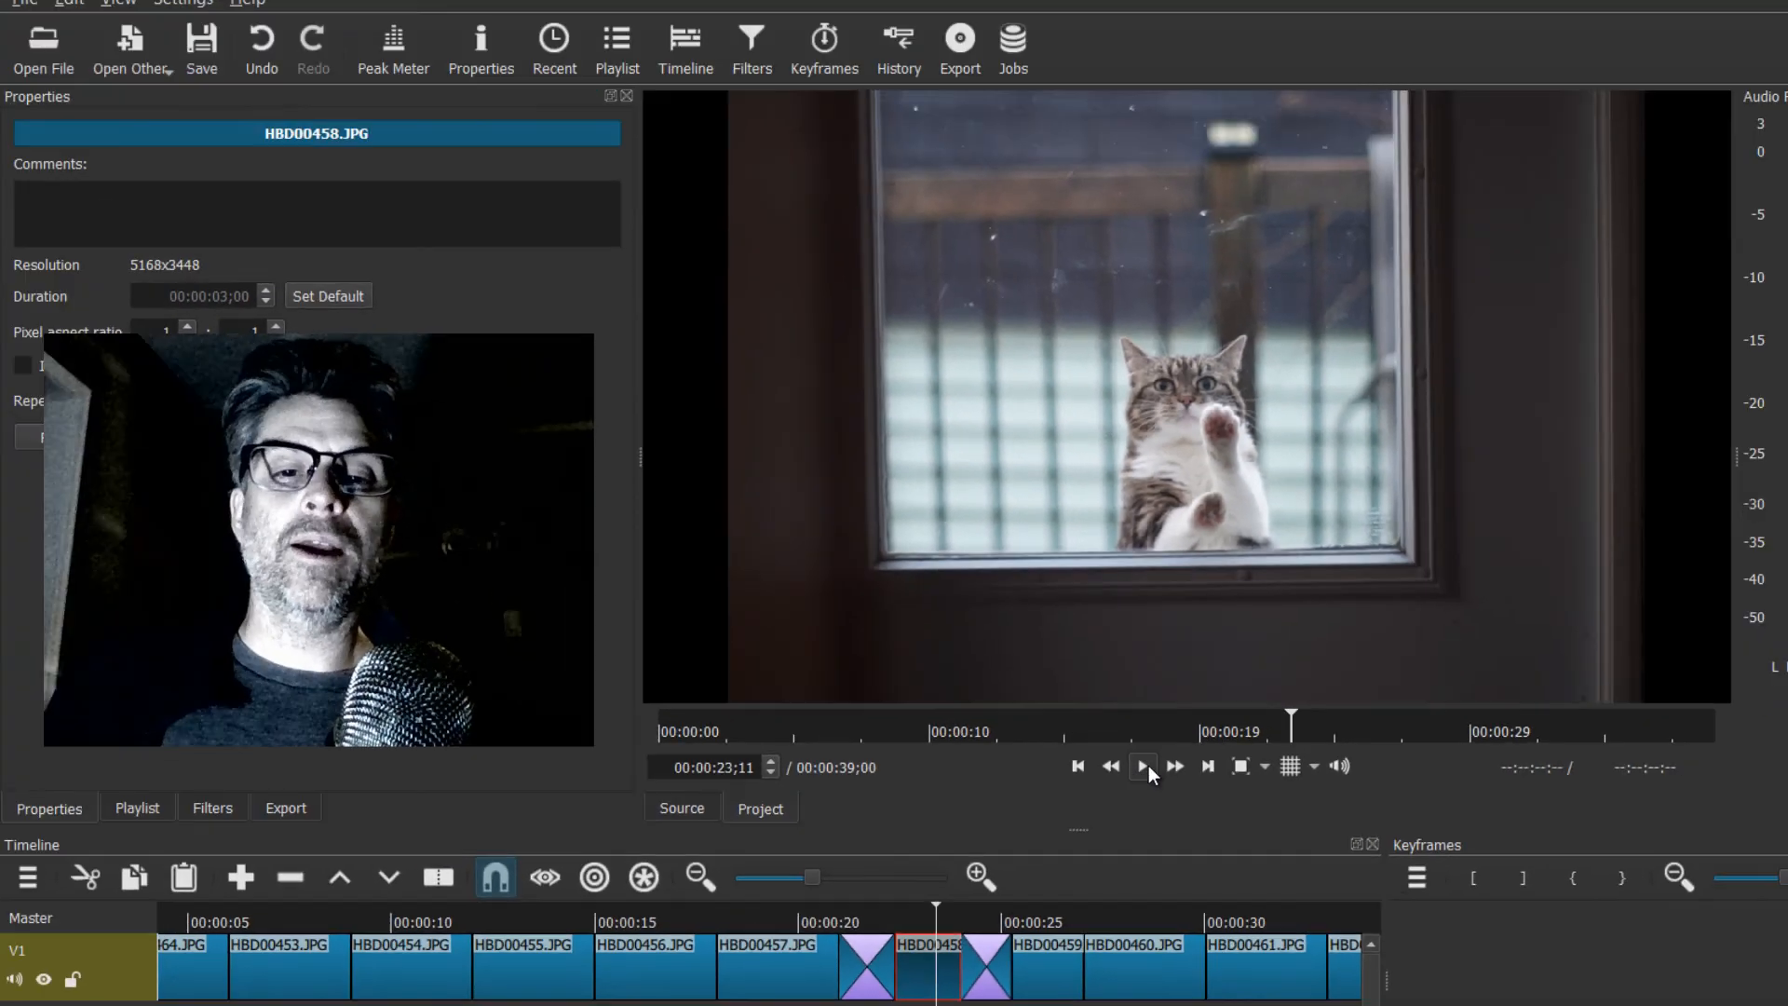
left_click(1148, 767)
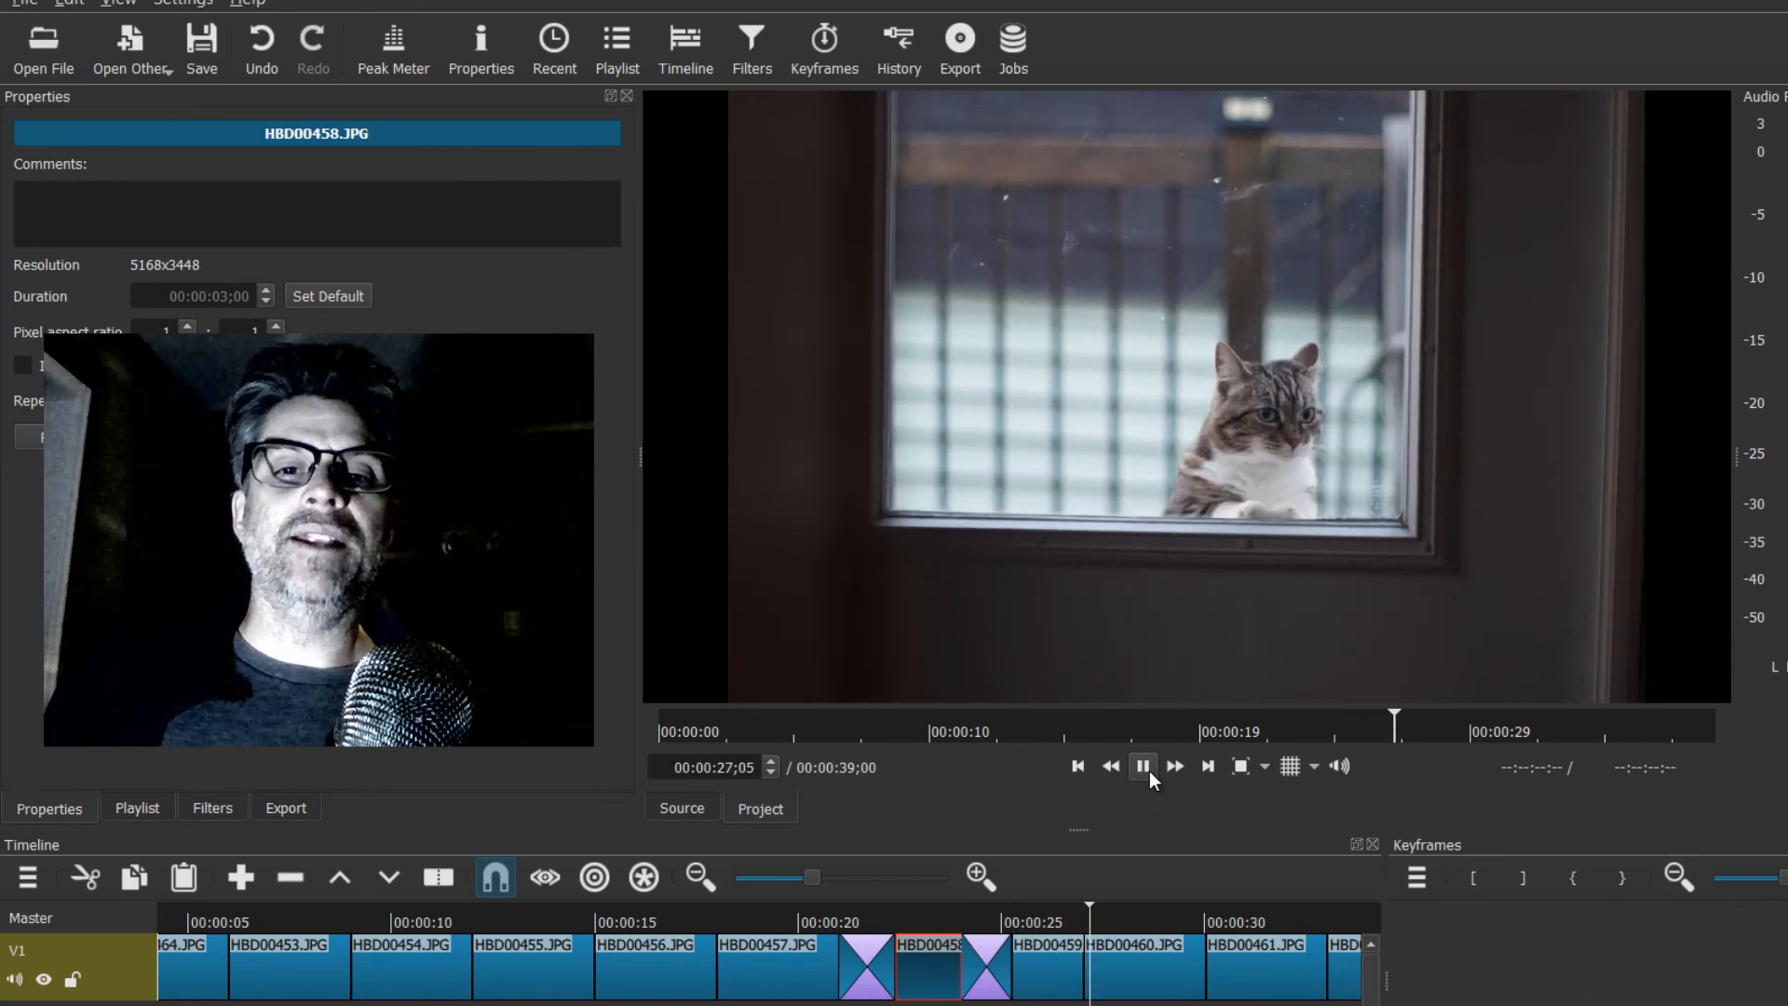
left_click(1145, 771)
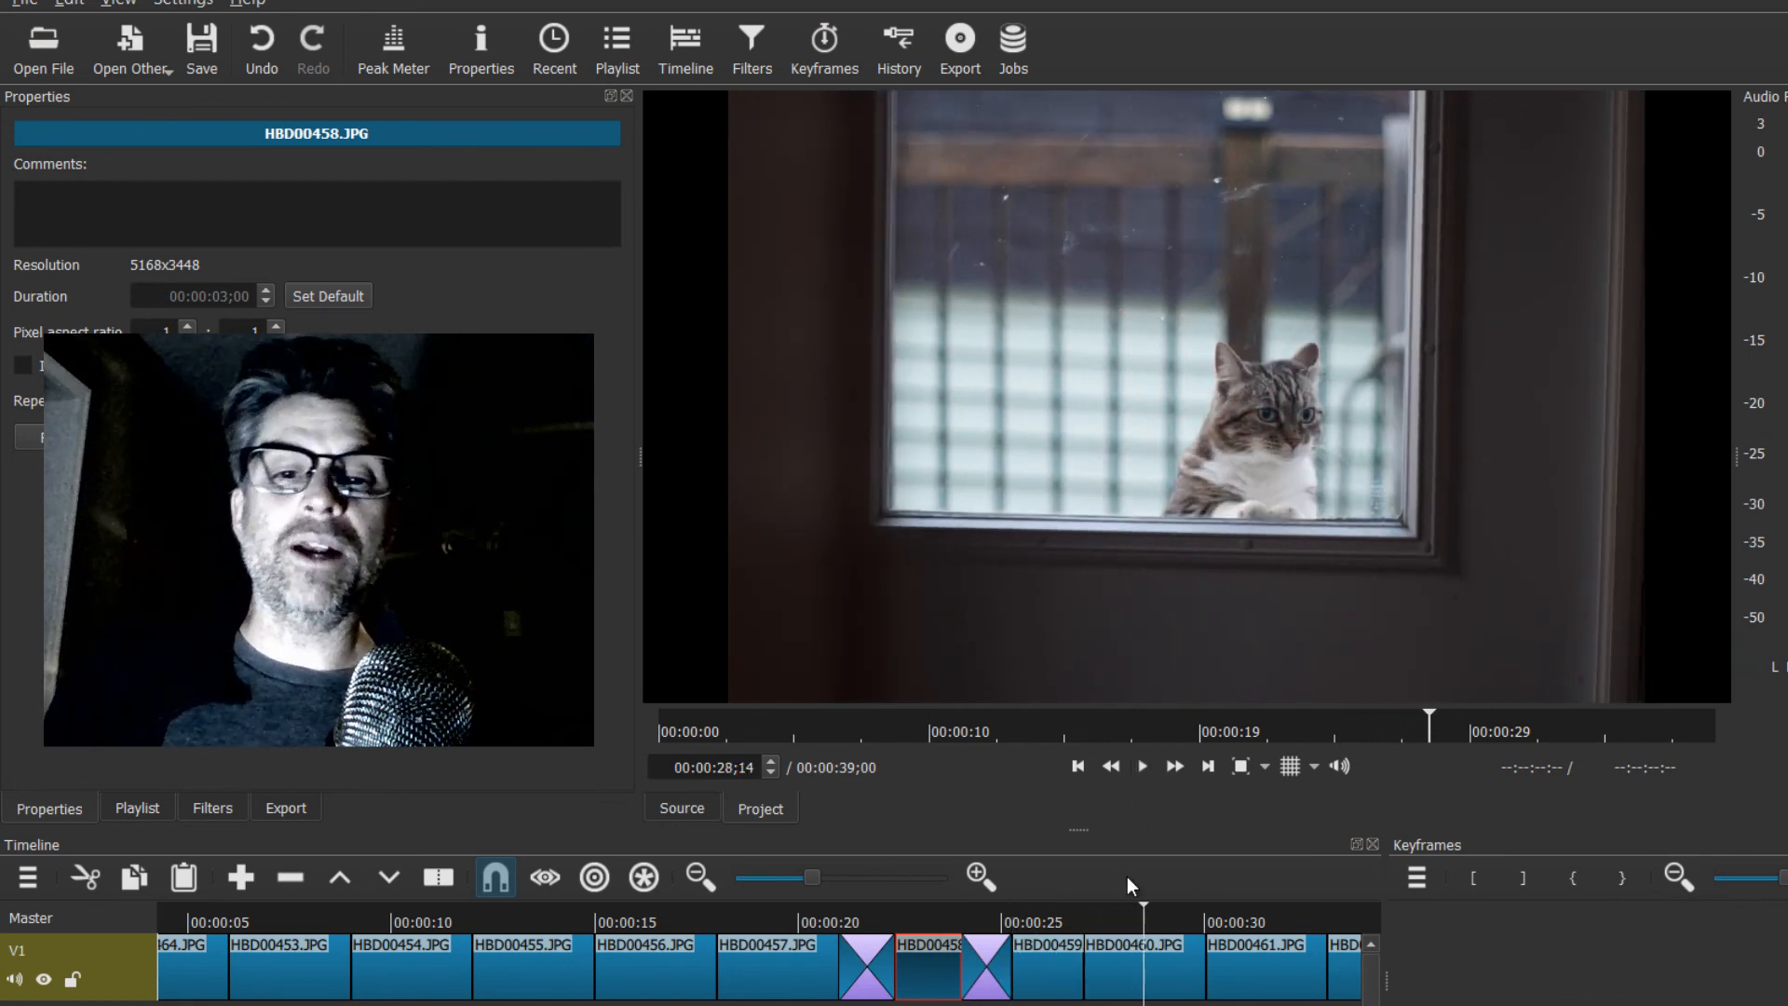
- Extend the end of HBD00459.JPG over HBD00460.JPG to create a transition about 1.1 seconds long, and preview it up to 00:00:29;14
left_click(1061, 958)
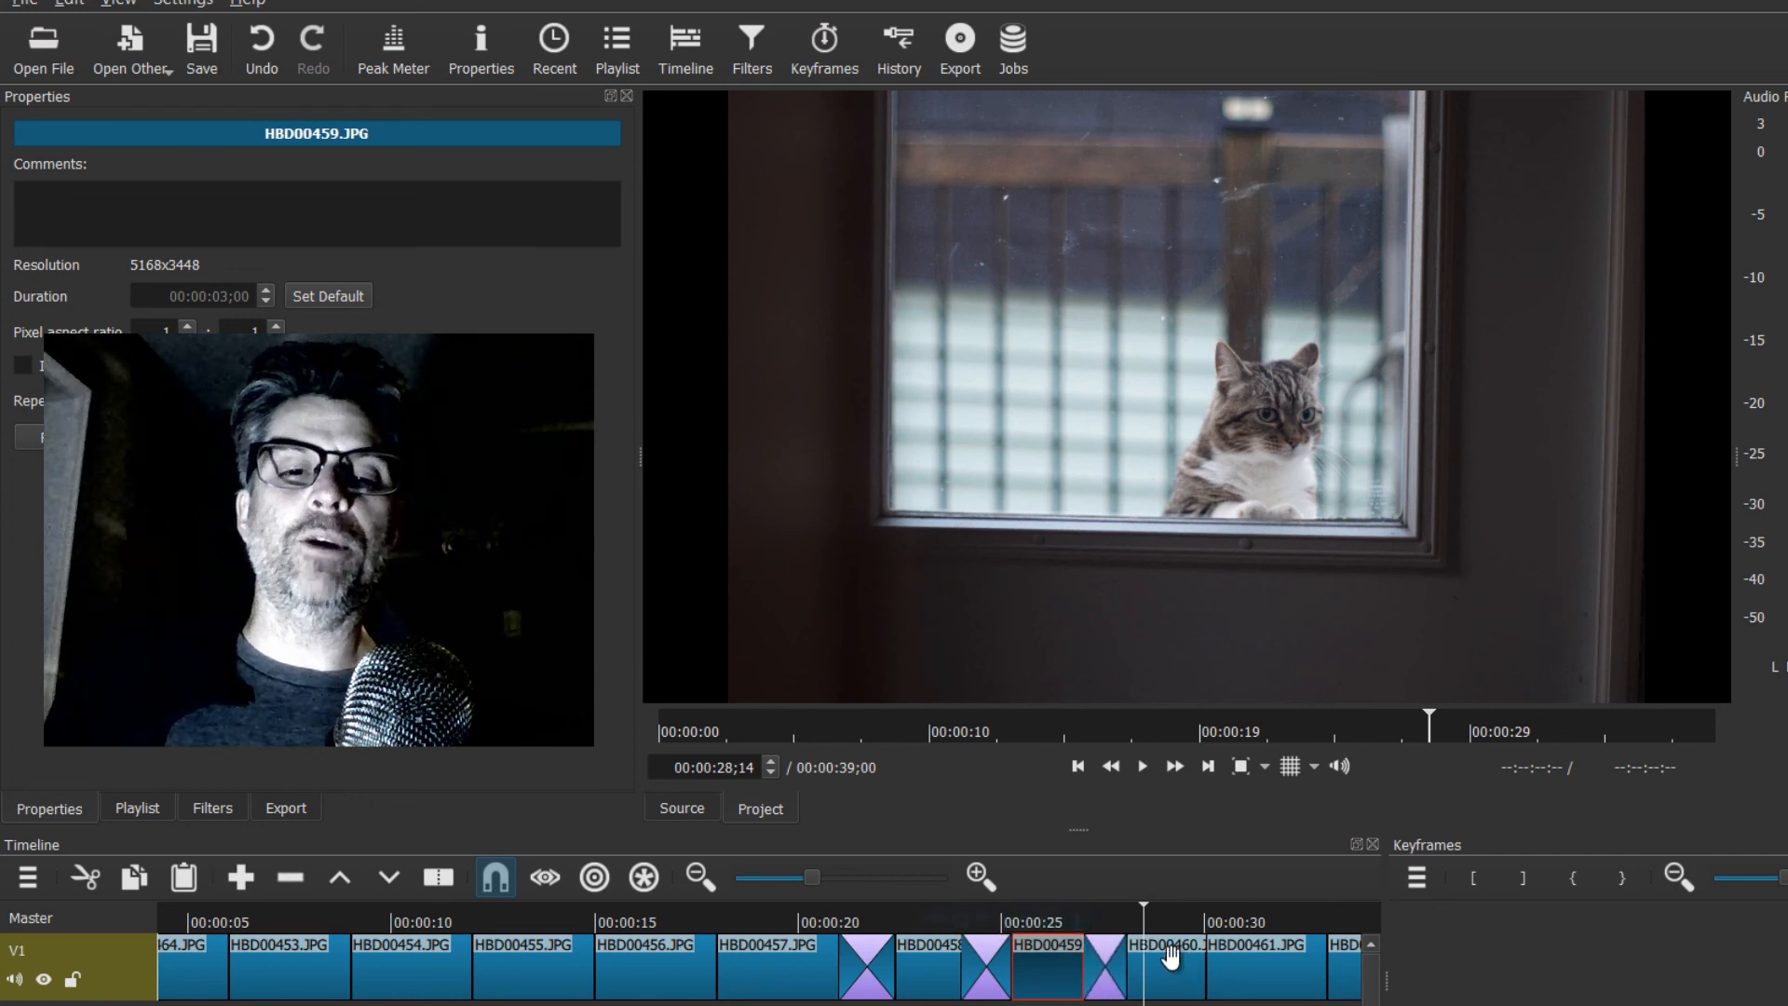
left_click(1053, 908)
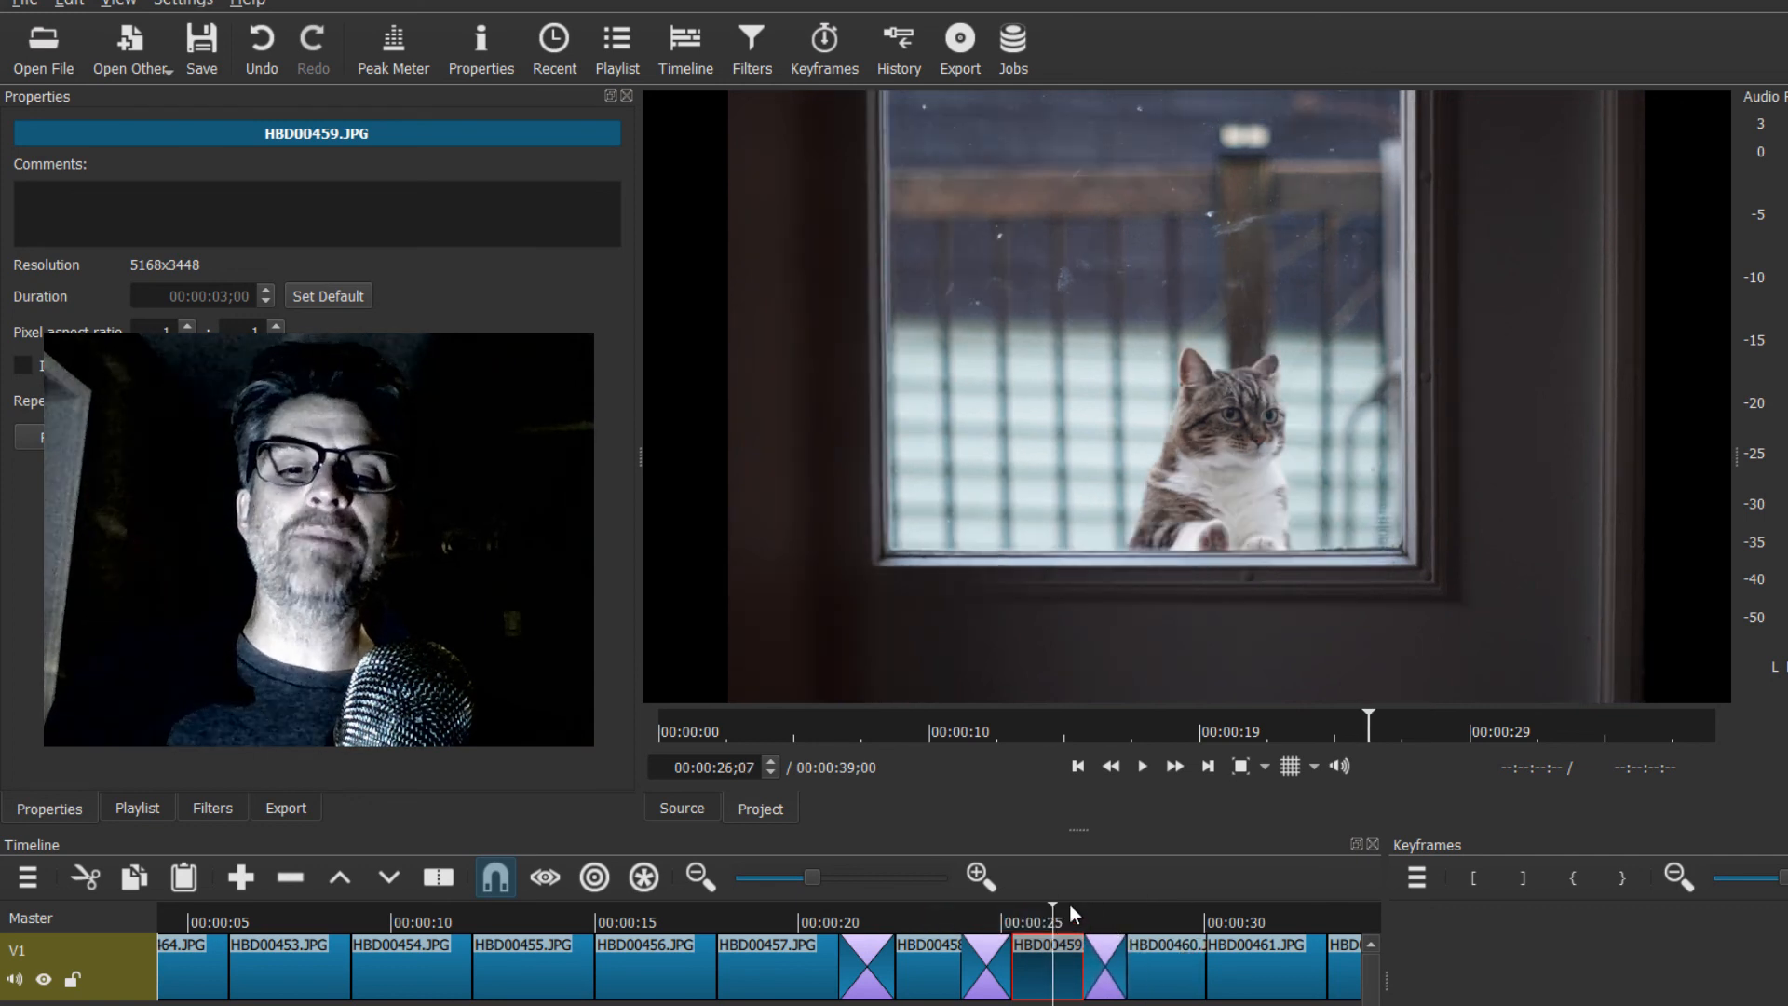
left_click(1139, 771)
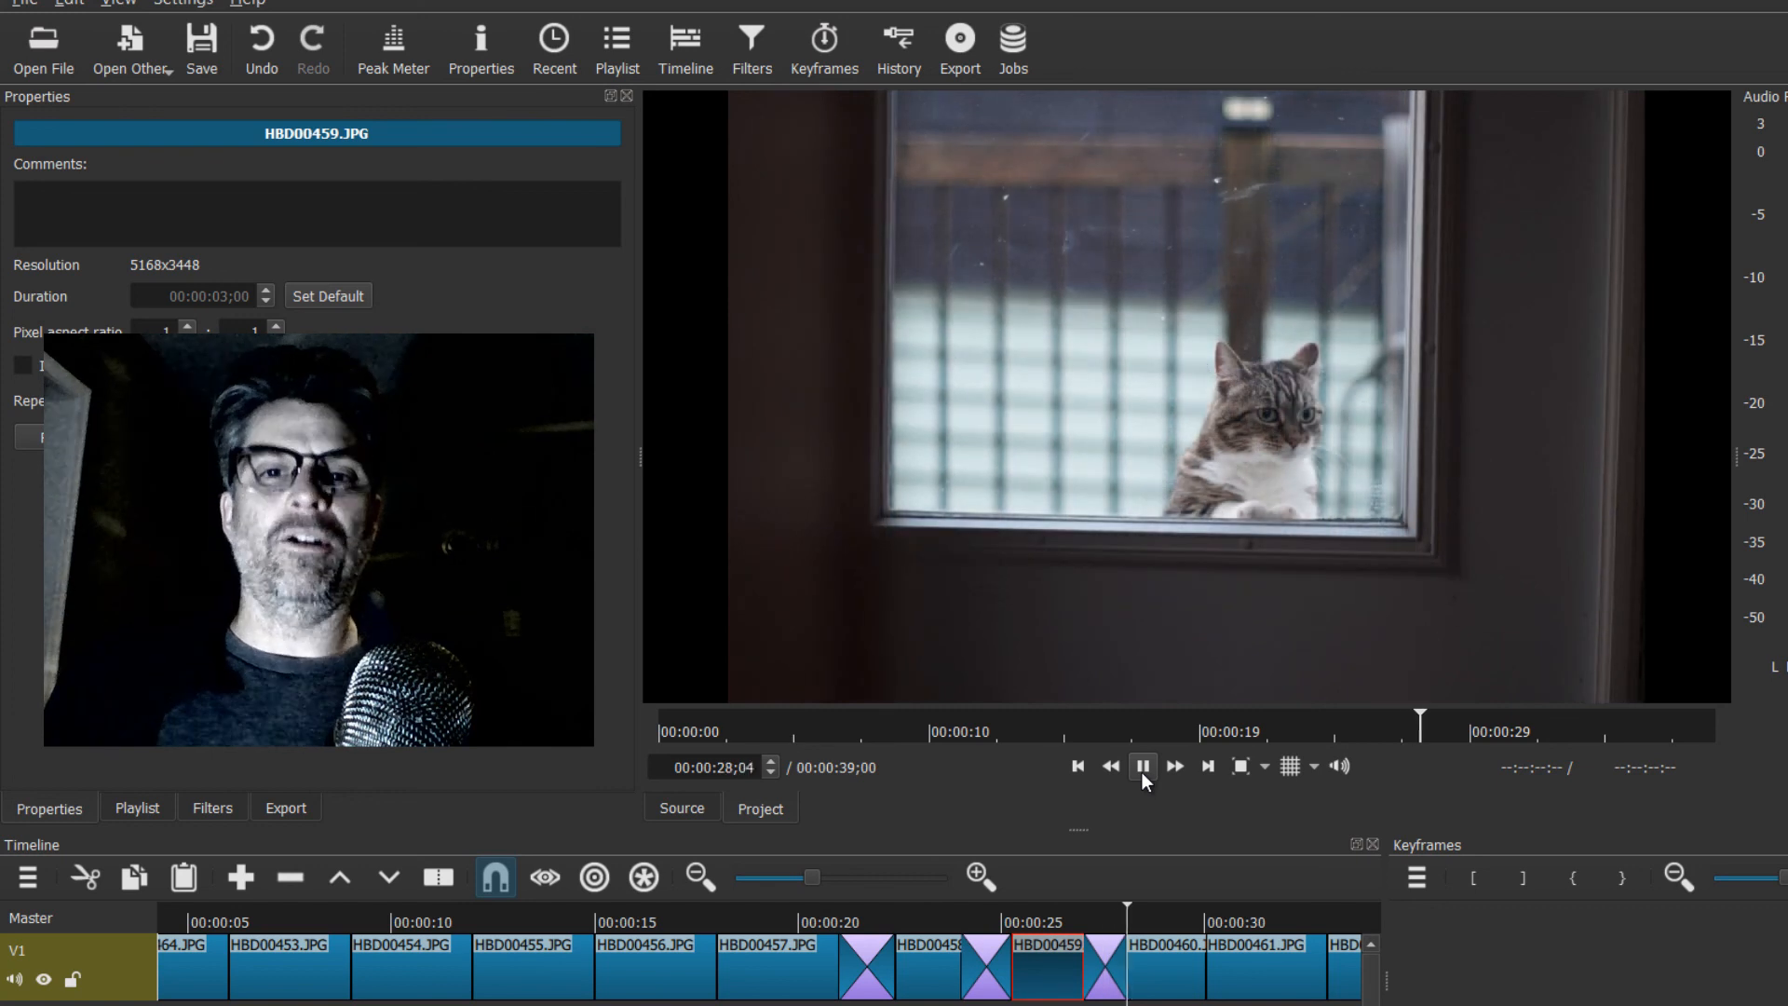
left_click(1142, 773)
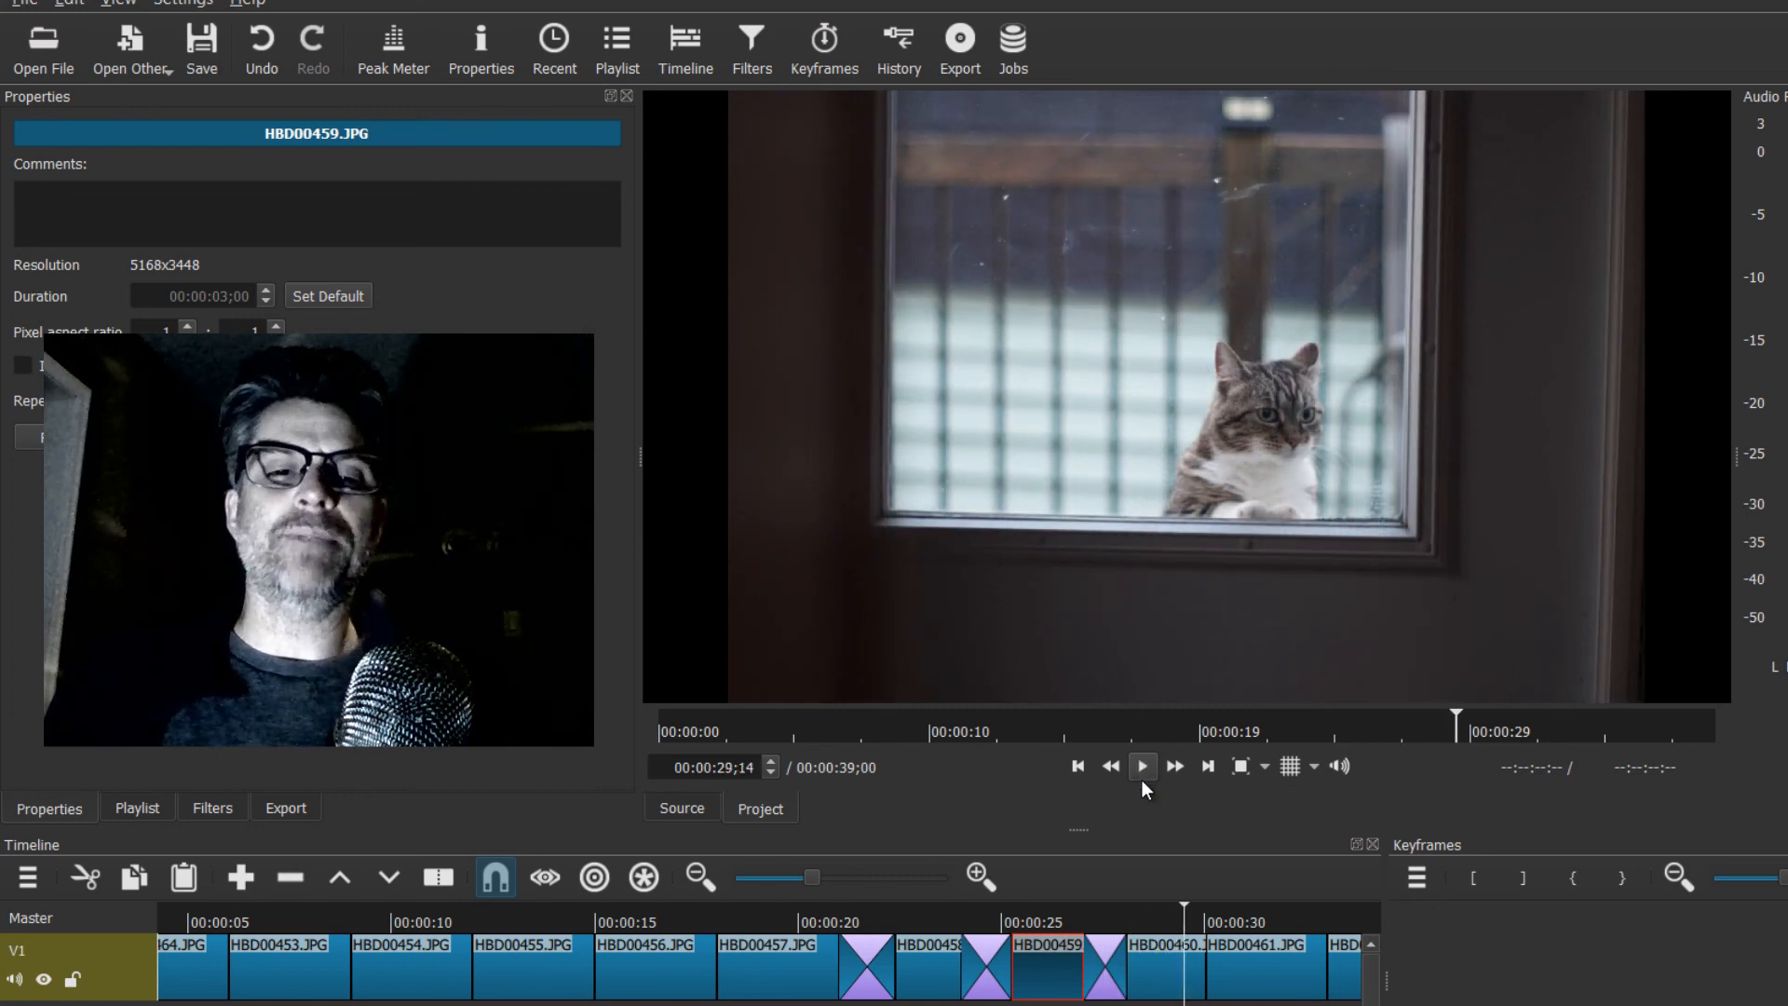
- Set the video transition between HBD00459.JPG and HBD00460.JPG to Matrix Snake Parallel Vertical and play through it
left_click(1109, 915)
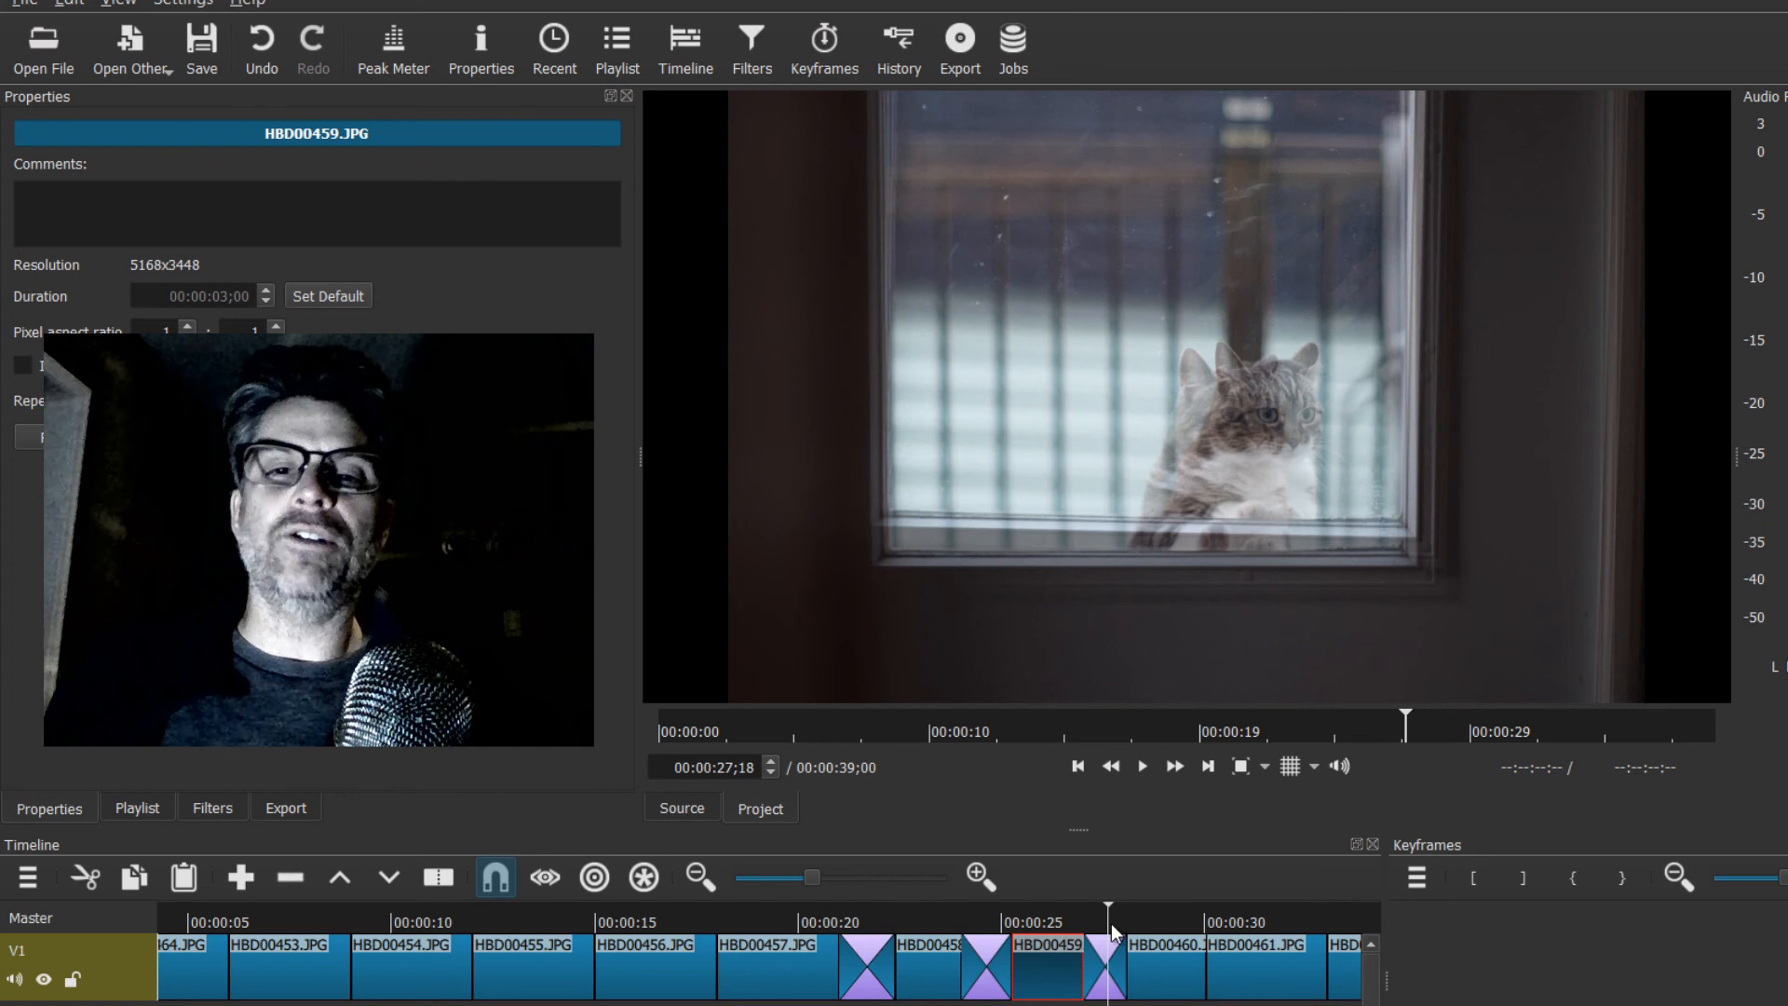
left_click(1105, 977)
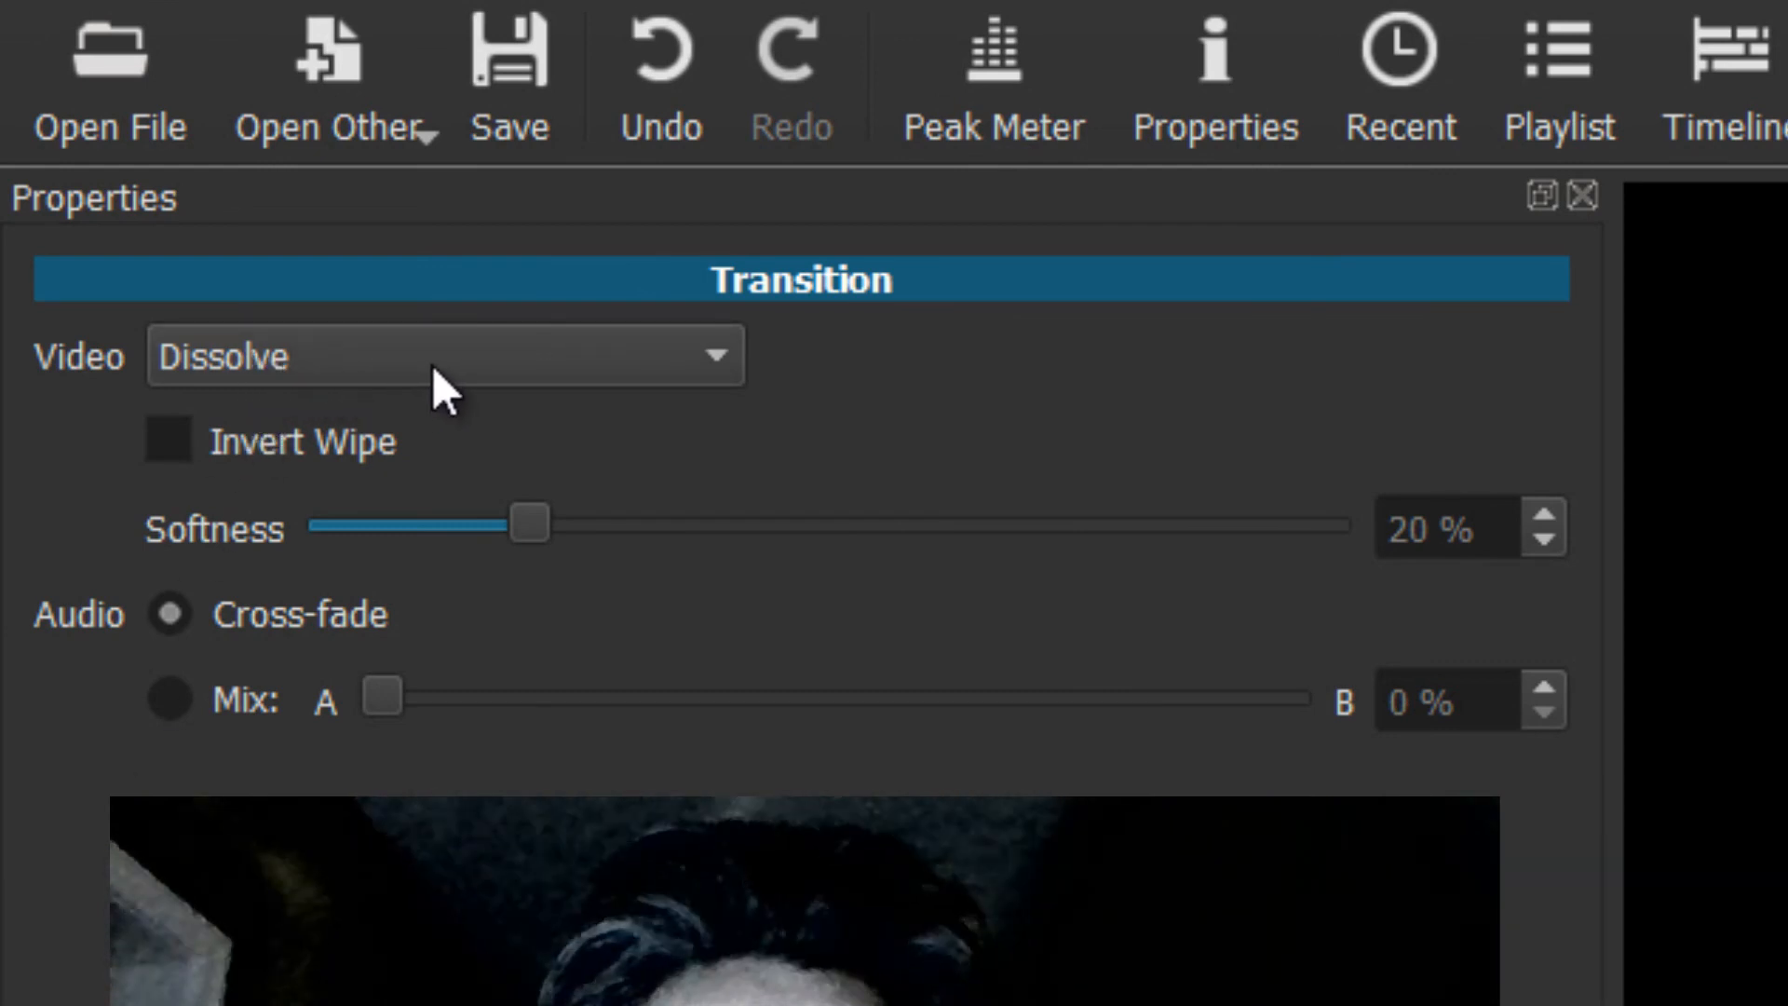
left_click(434, 369)
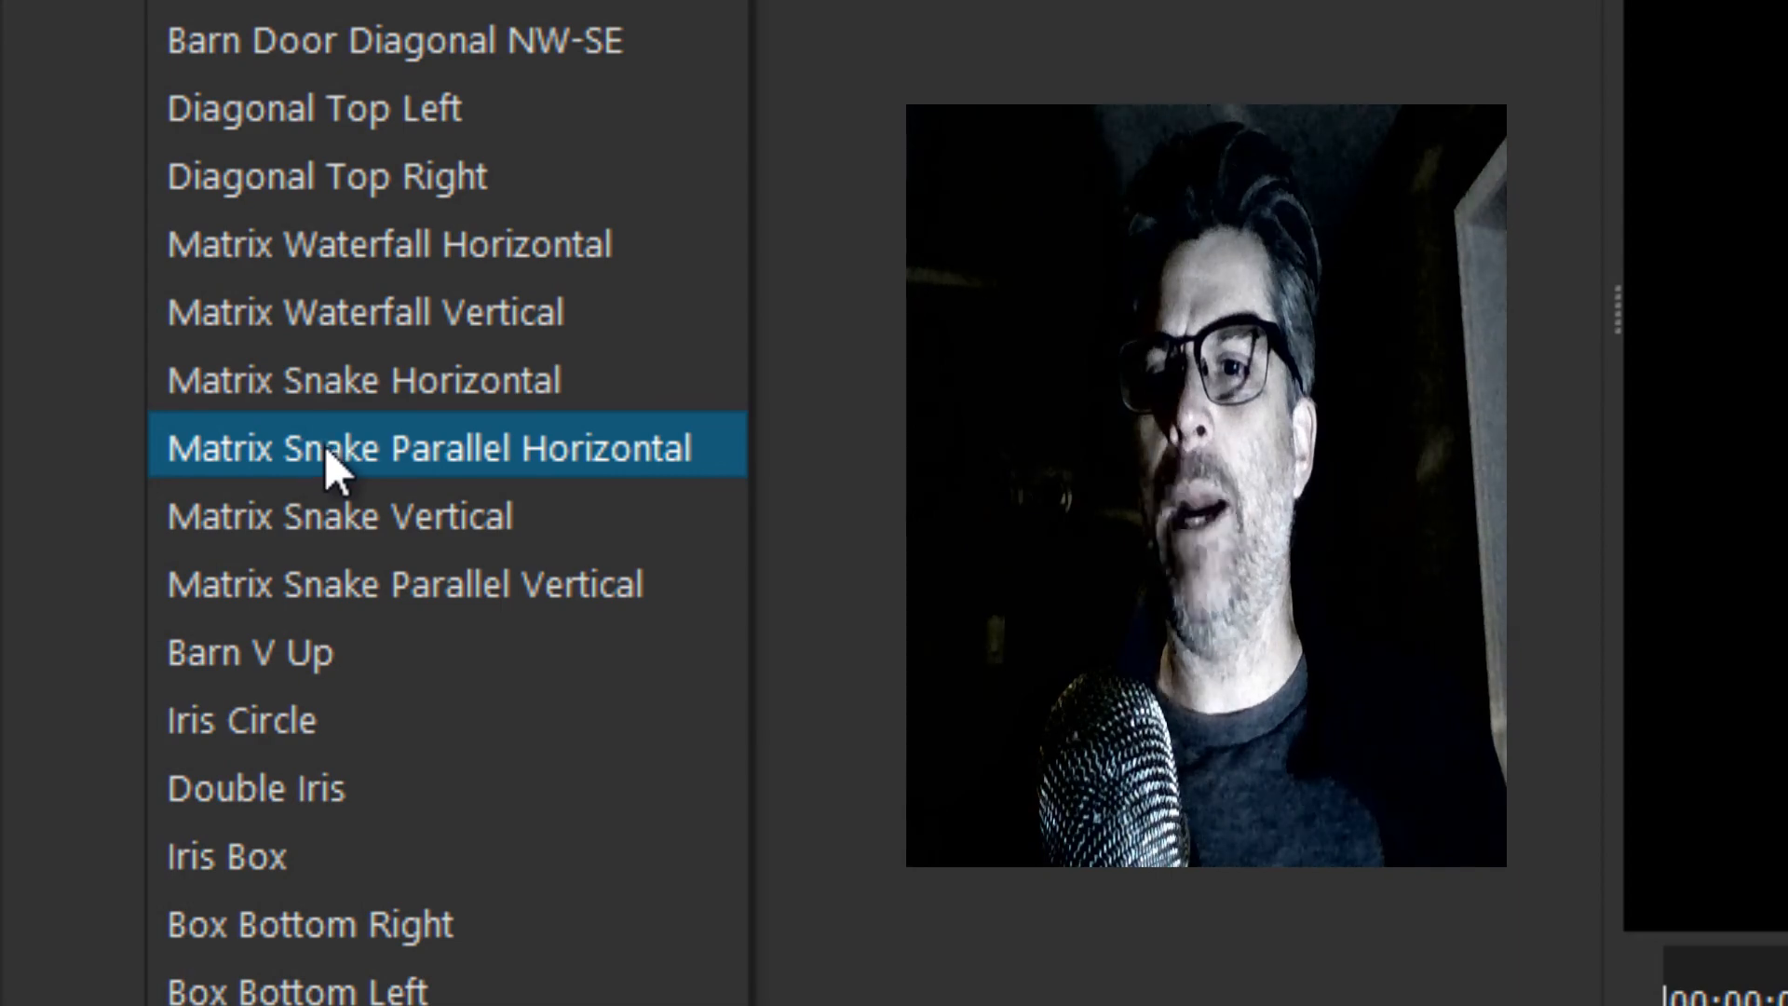
left_click(349, 585)
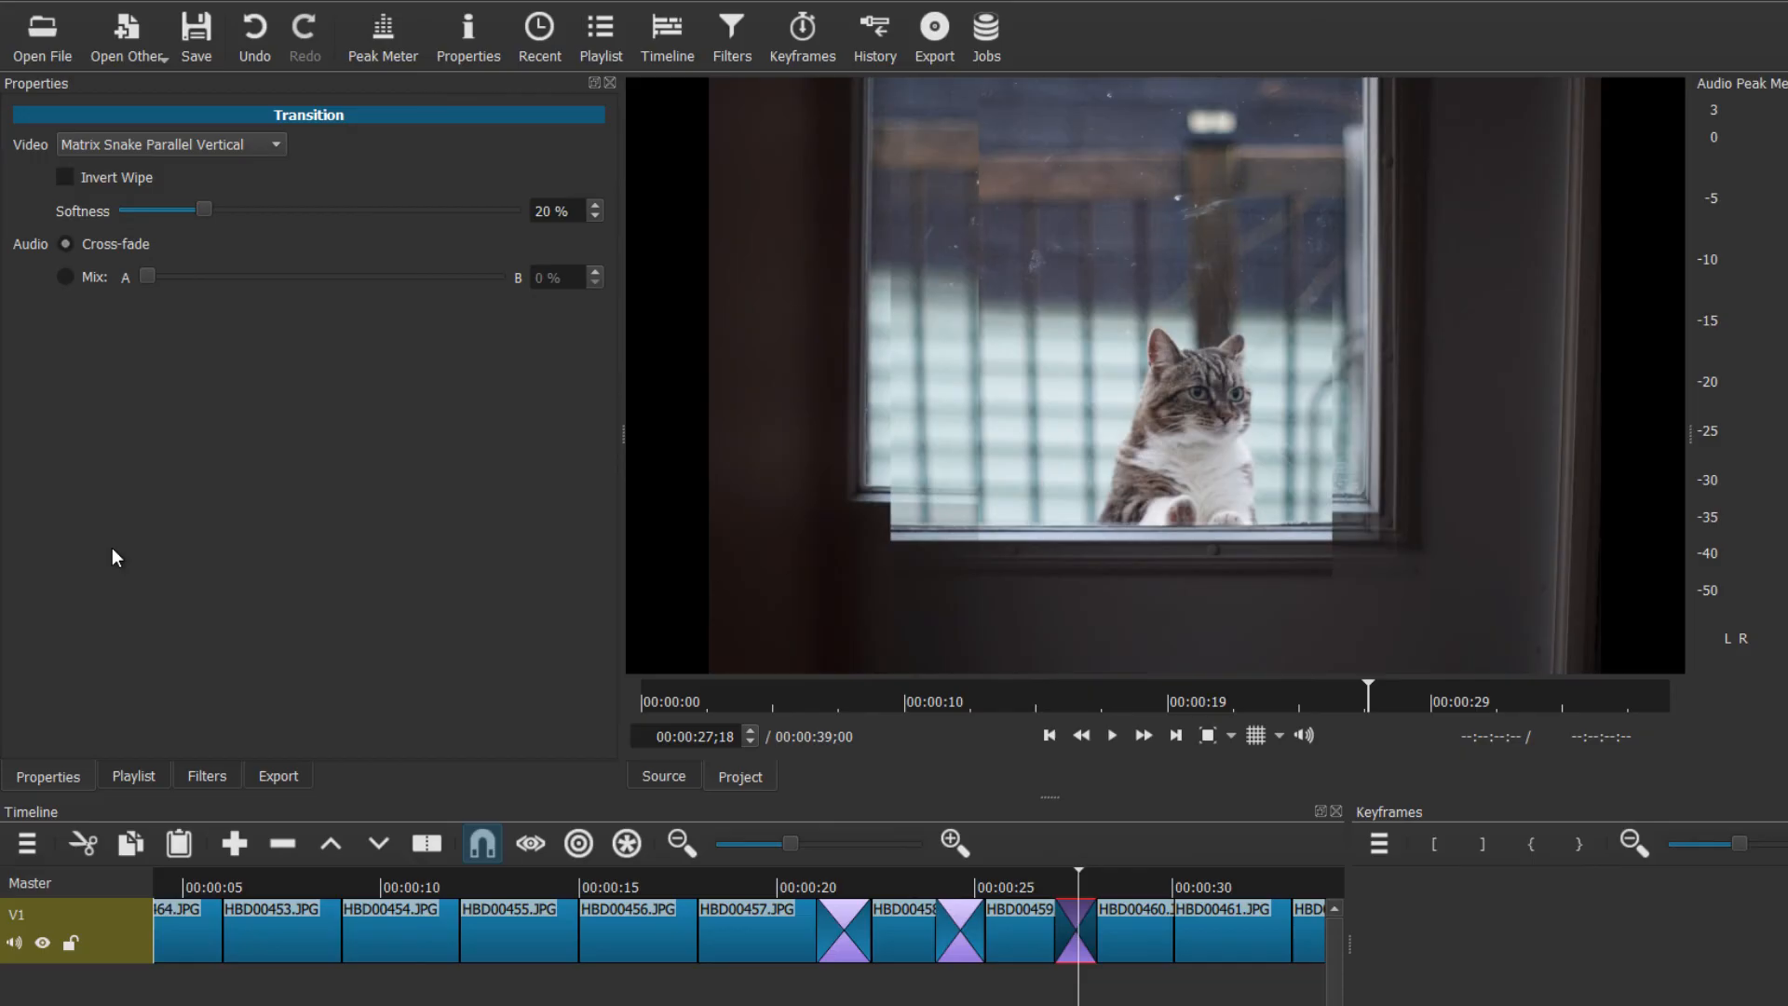
left_click(1038, 881)
left_click(1110, 738)
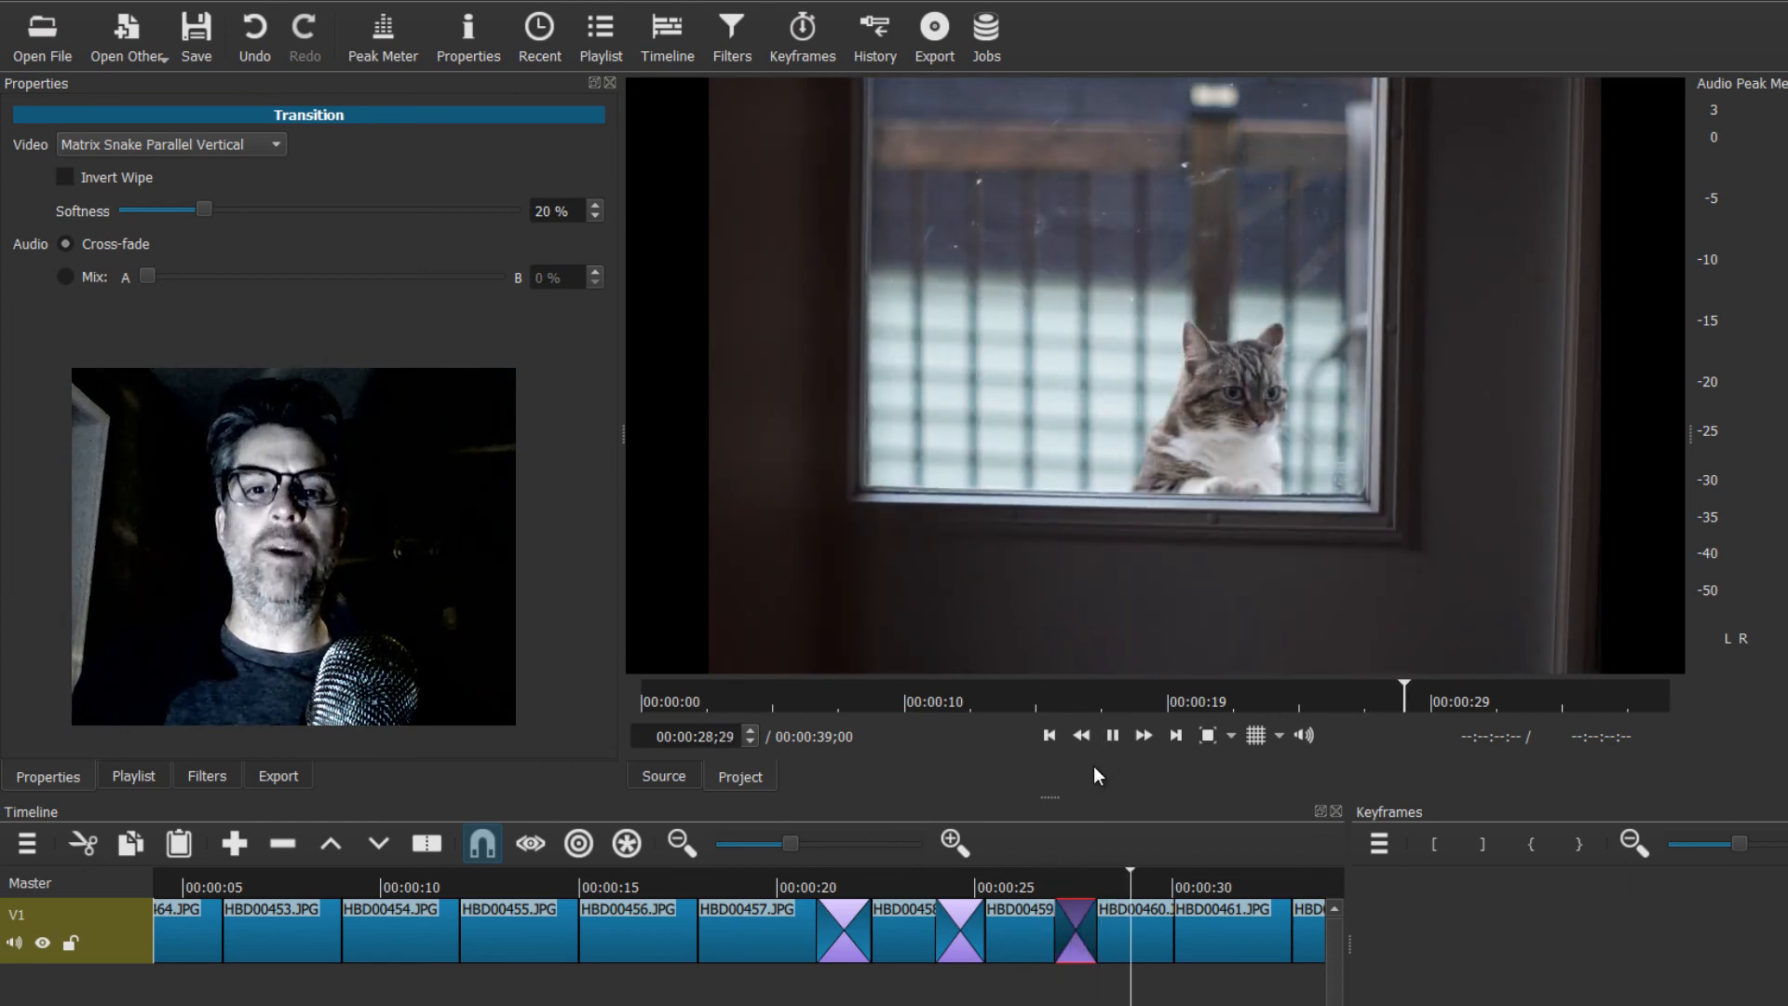
left_click(1114, 742)
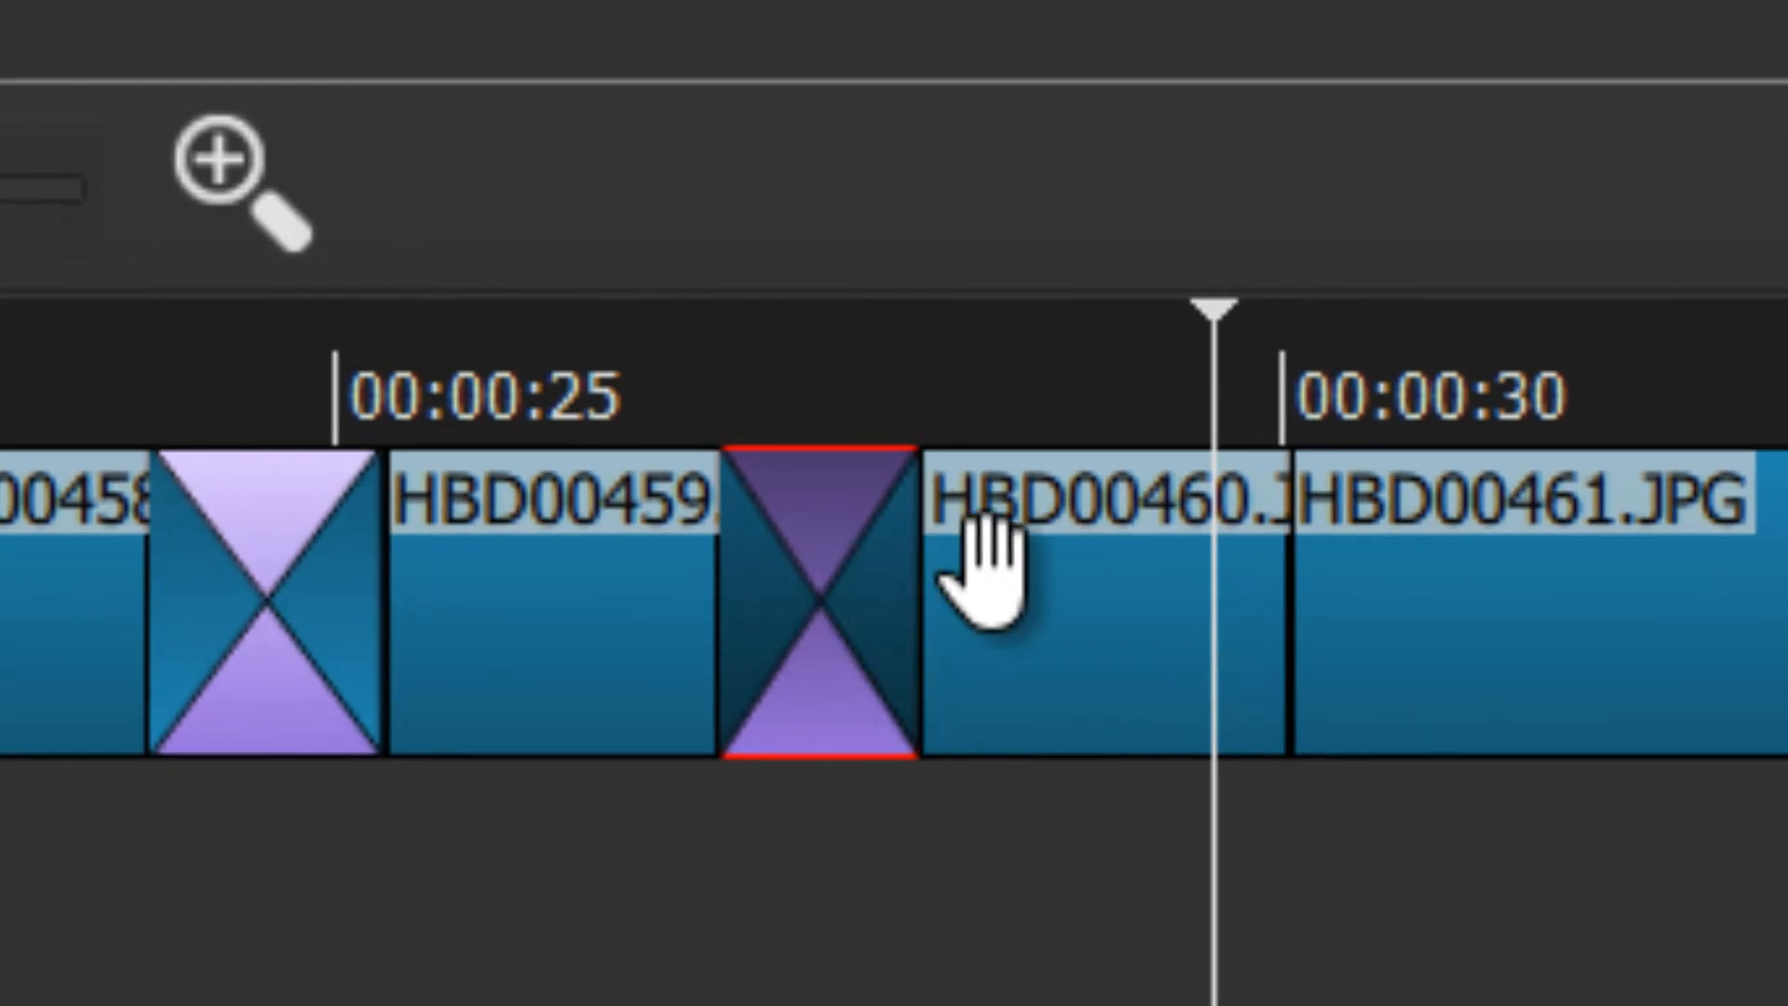
- Lengthen the HBD00459.JPG to HBD00460.JPG transition to about 1.6 seconds and preview it from 00:00:26;05 to 00:00:31;23
left_click_drag(978, 558, 1046, 559)
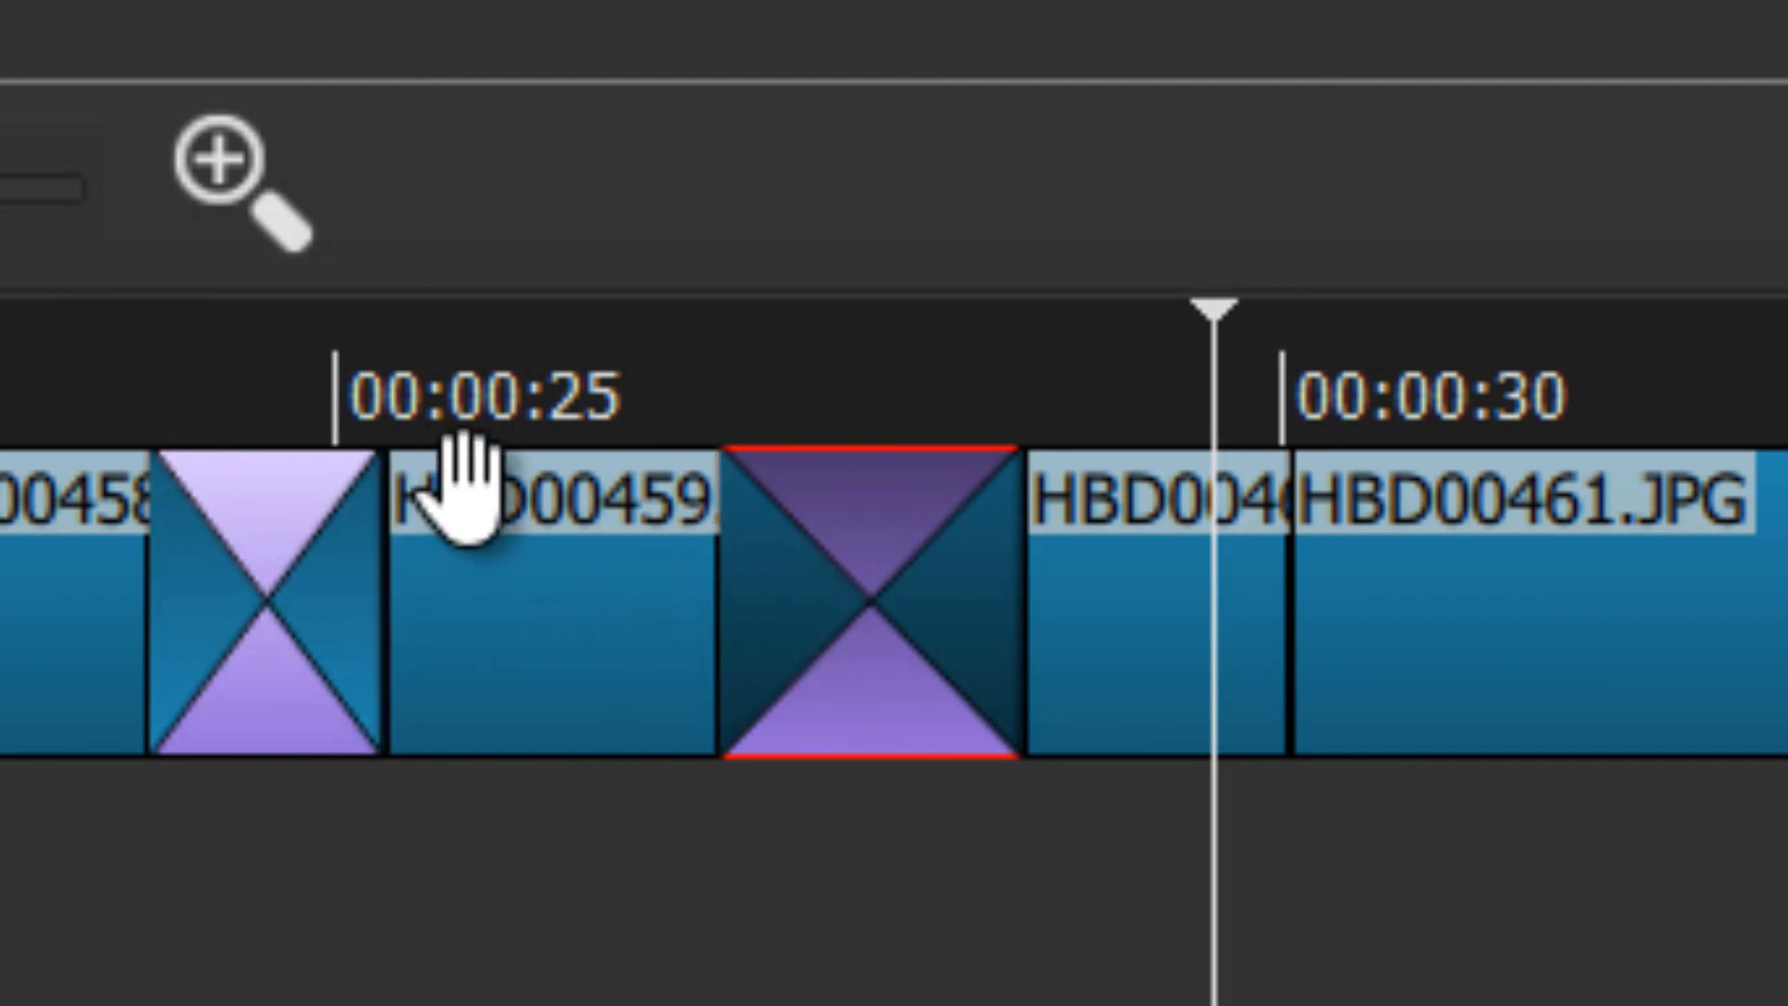
left_click(568, 405)
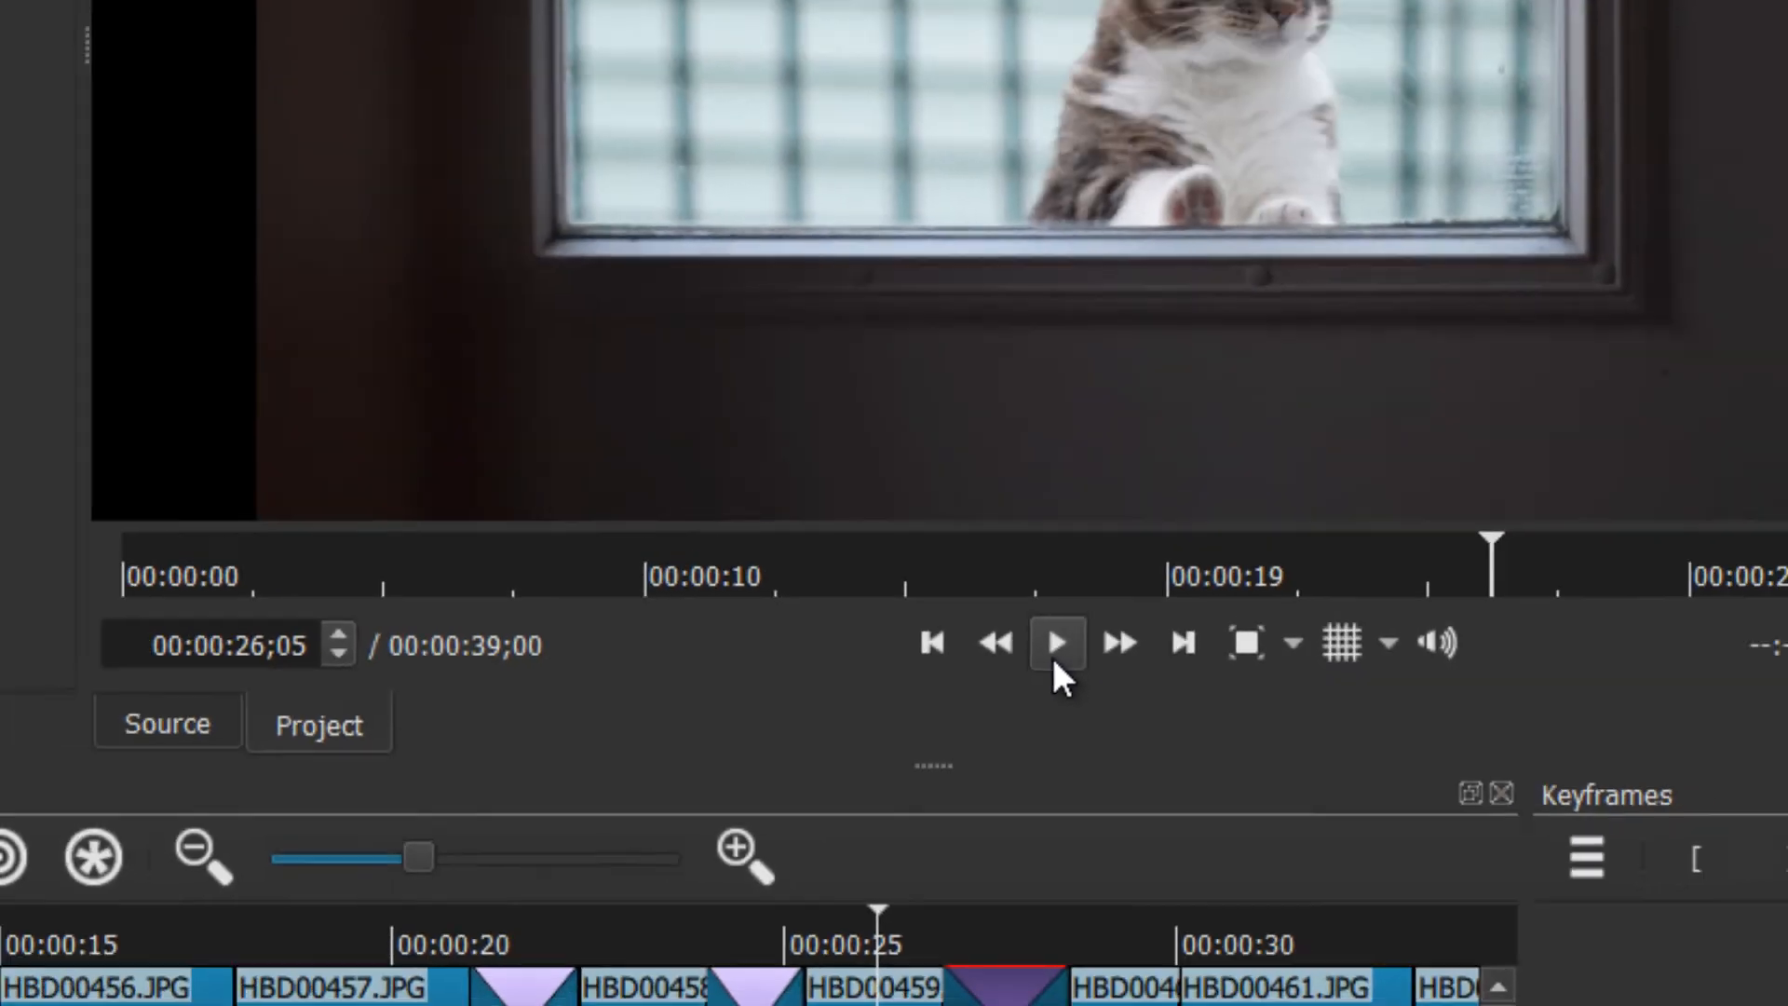
left_click(1008, 358)
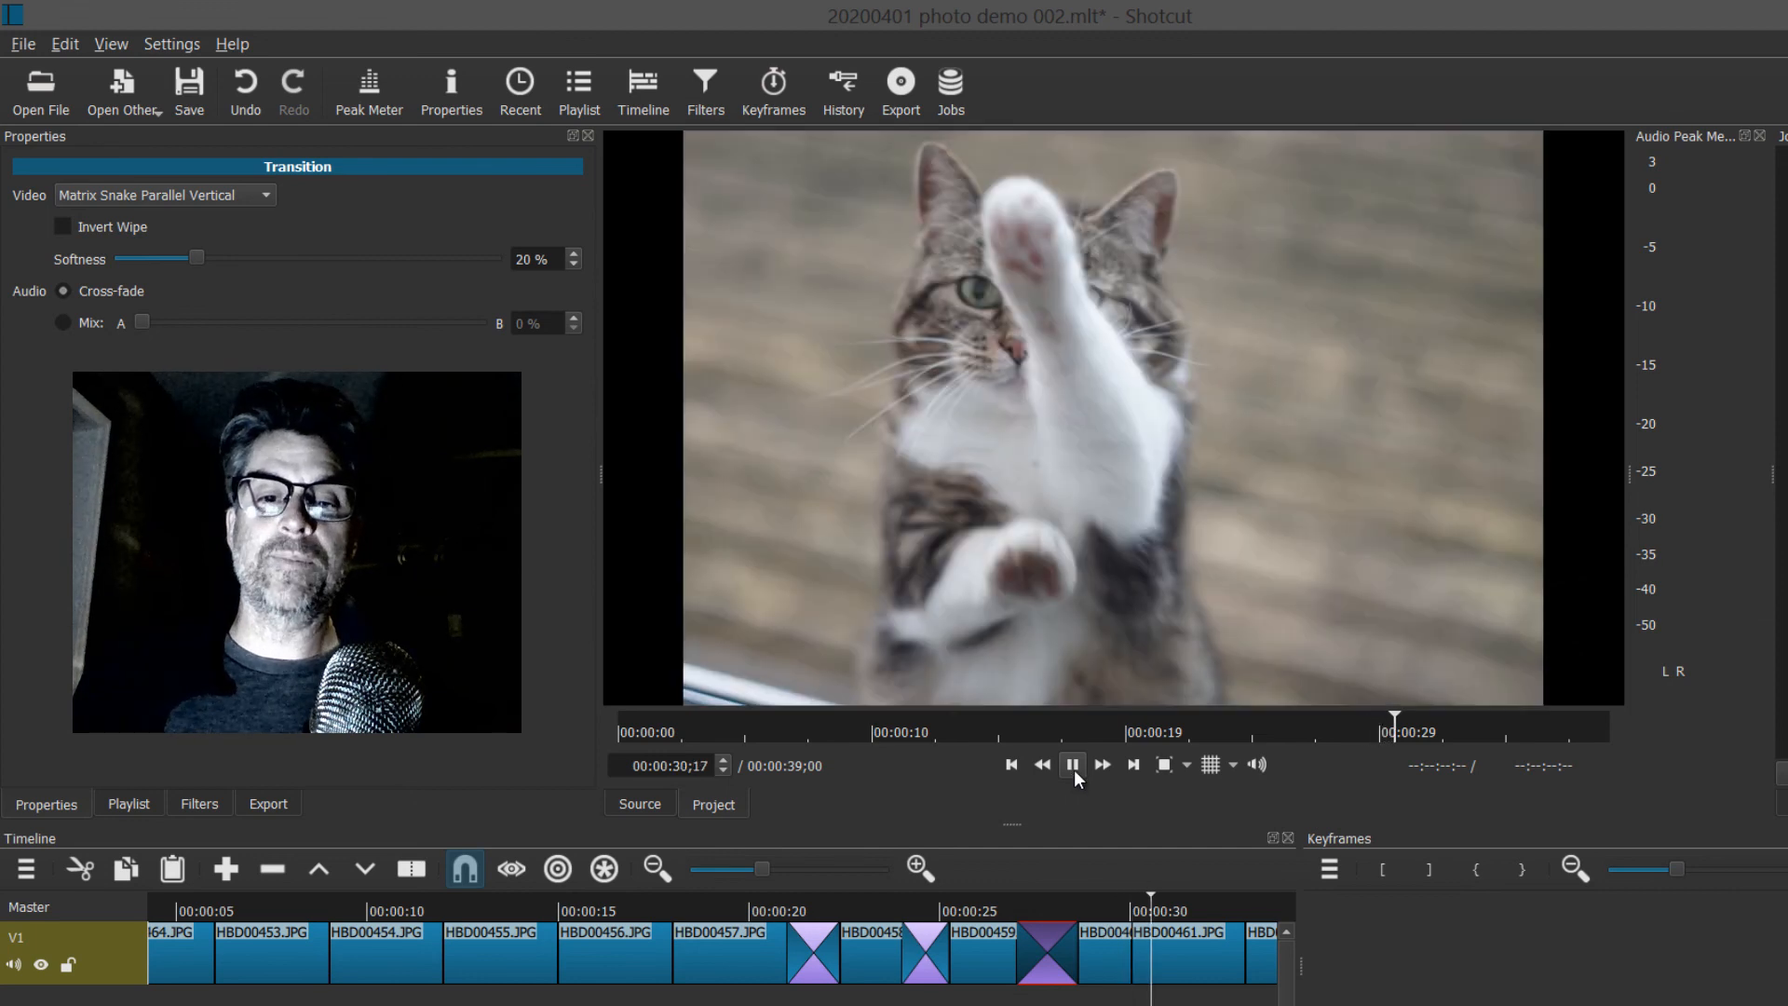
left_click(1073, 766)
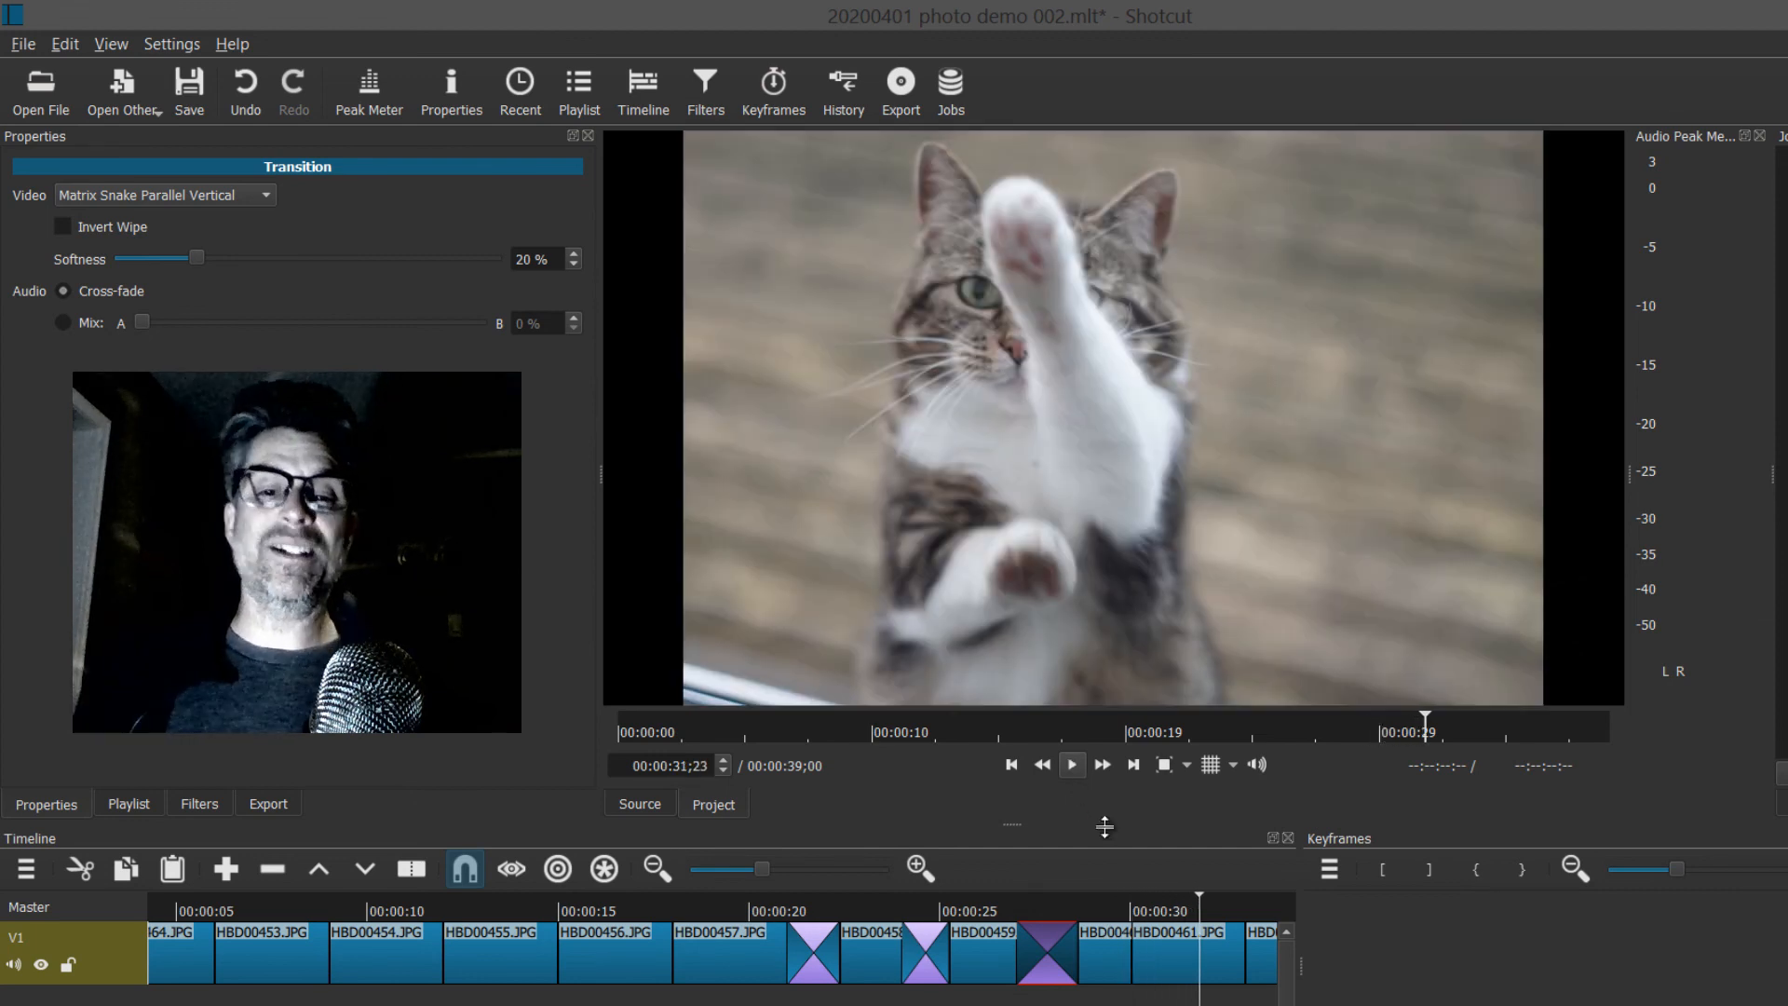
- Extend the end of HBD00460.JPG over HBD00461.JPG to create a transition about 1.5 seconds long, and select that transition
left_click(1124, 947)
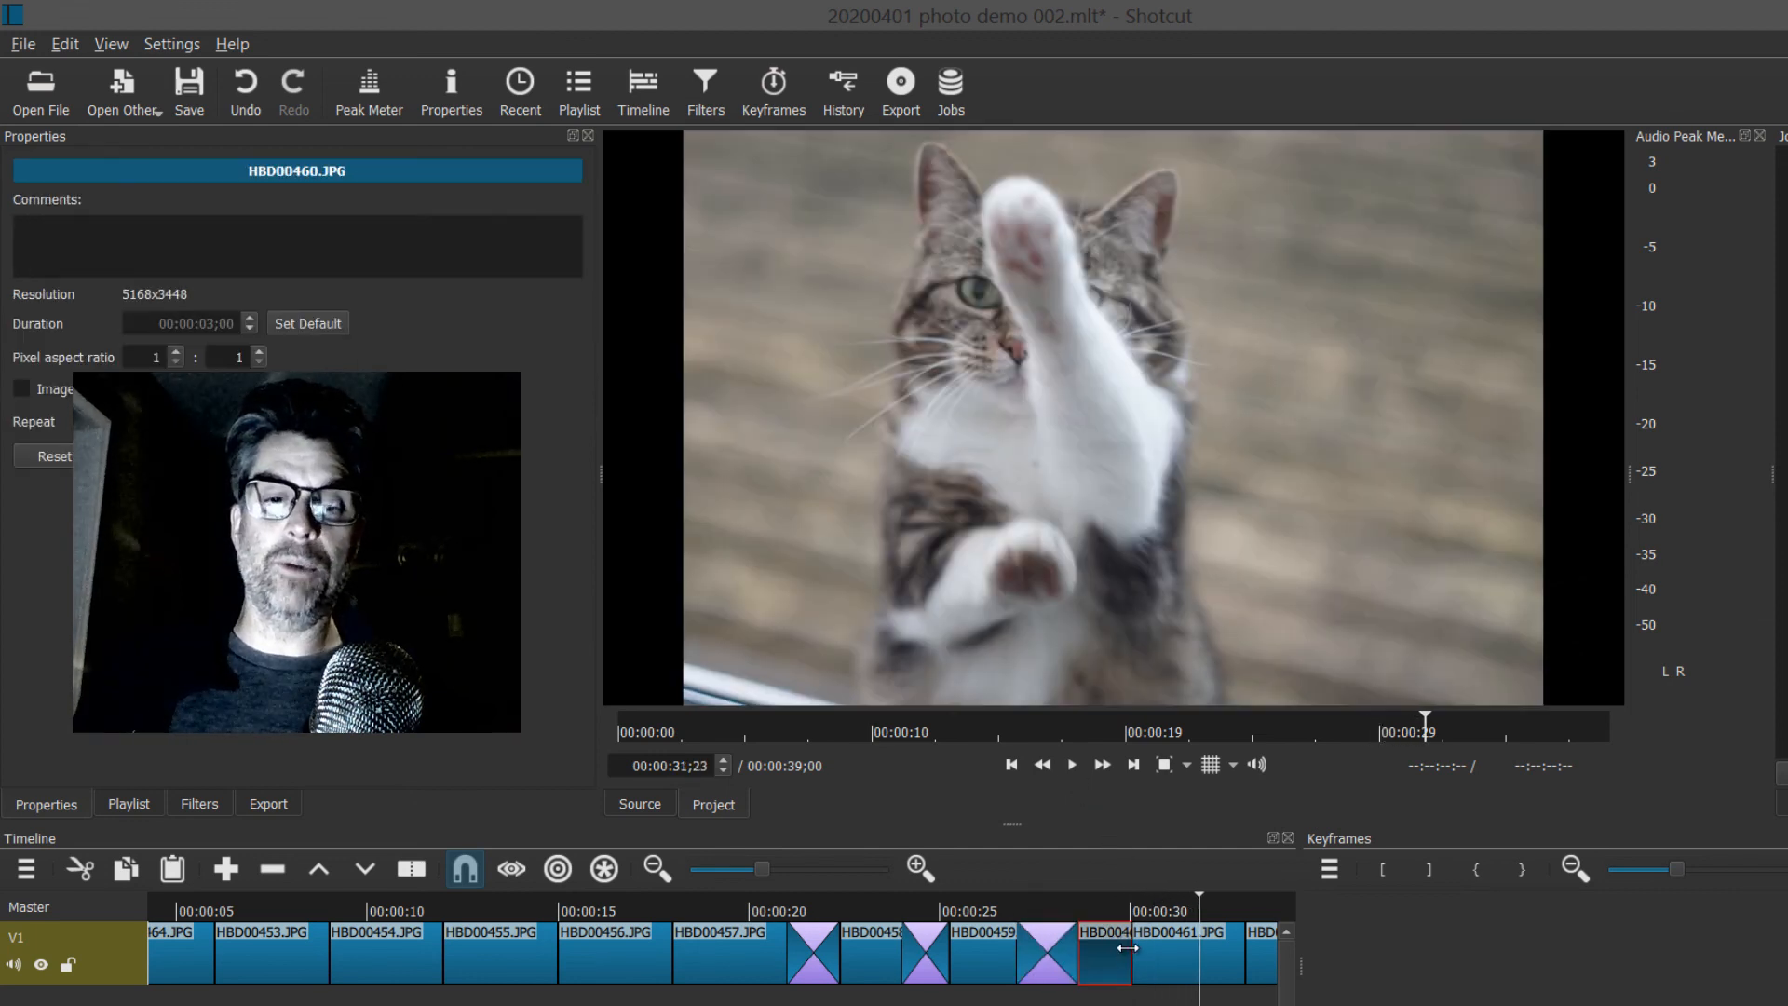
left_click_drag(1111, 947, 1158, 945)
left_click(1158, 948)
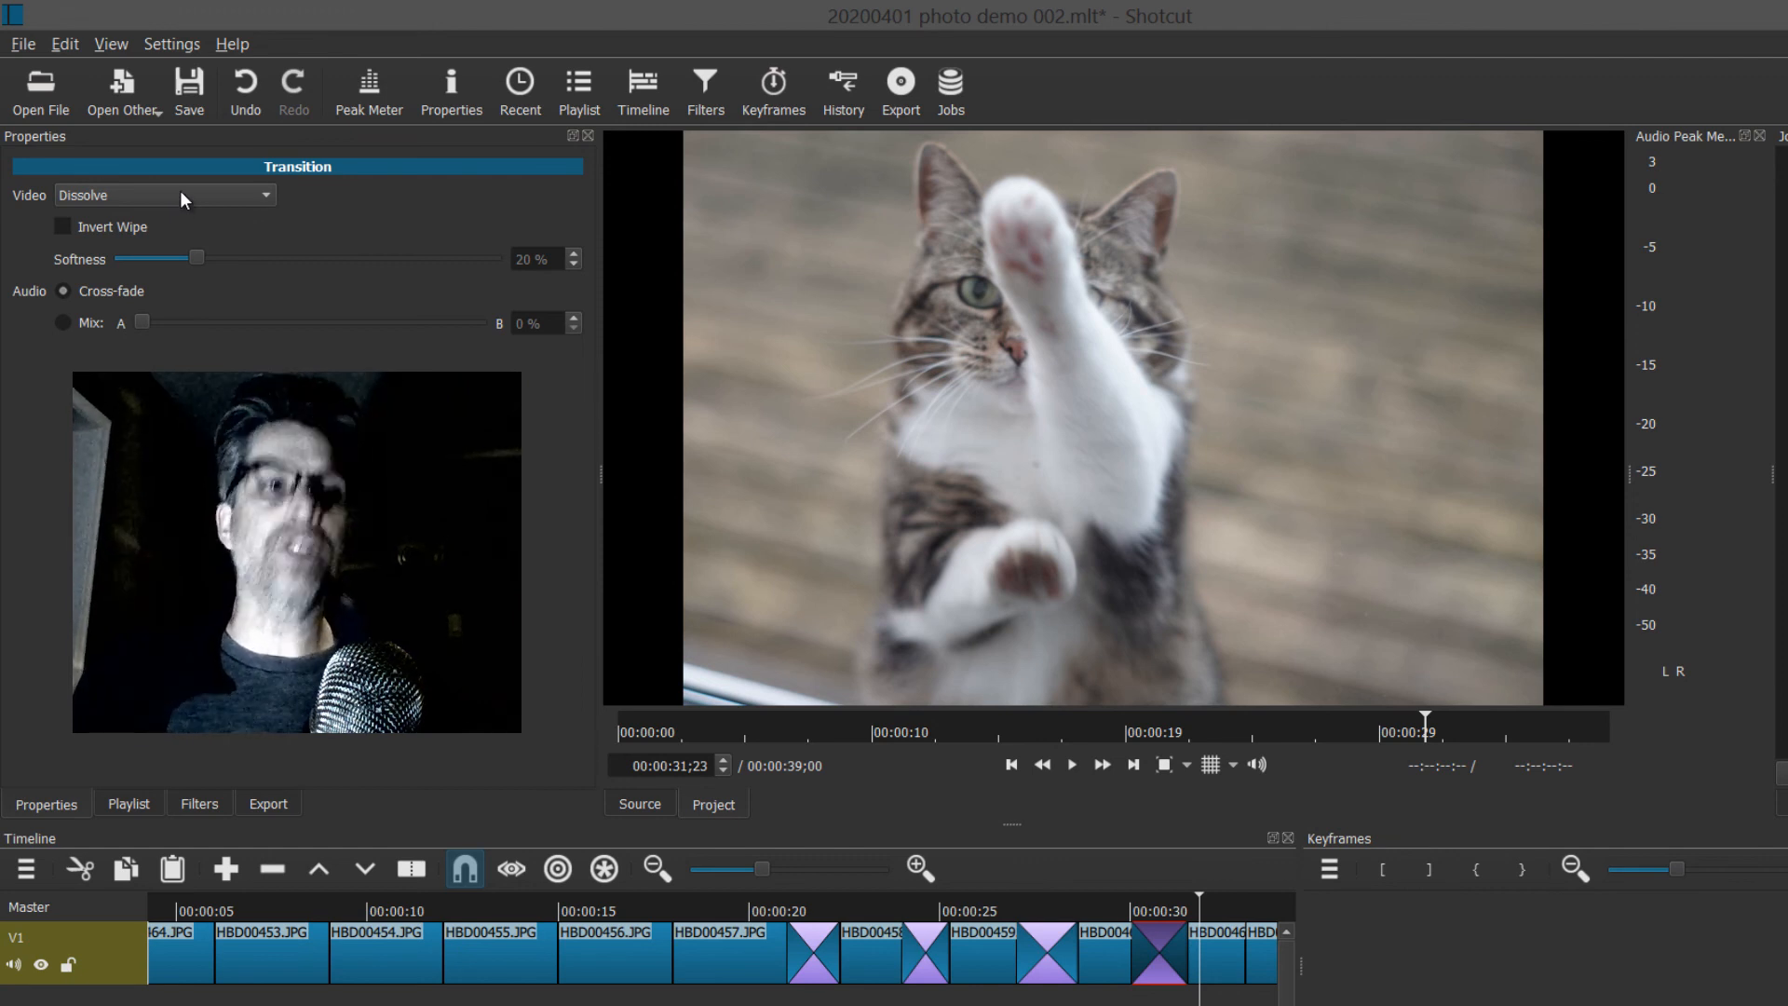
- Set the HBD00460.JPG to HBD00461.JPG video transition to Clock Top and preview it from 00:00:28;29 to 00:00:33;07
left_click(181, 197)
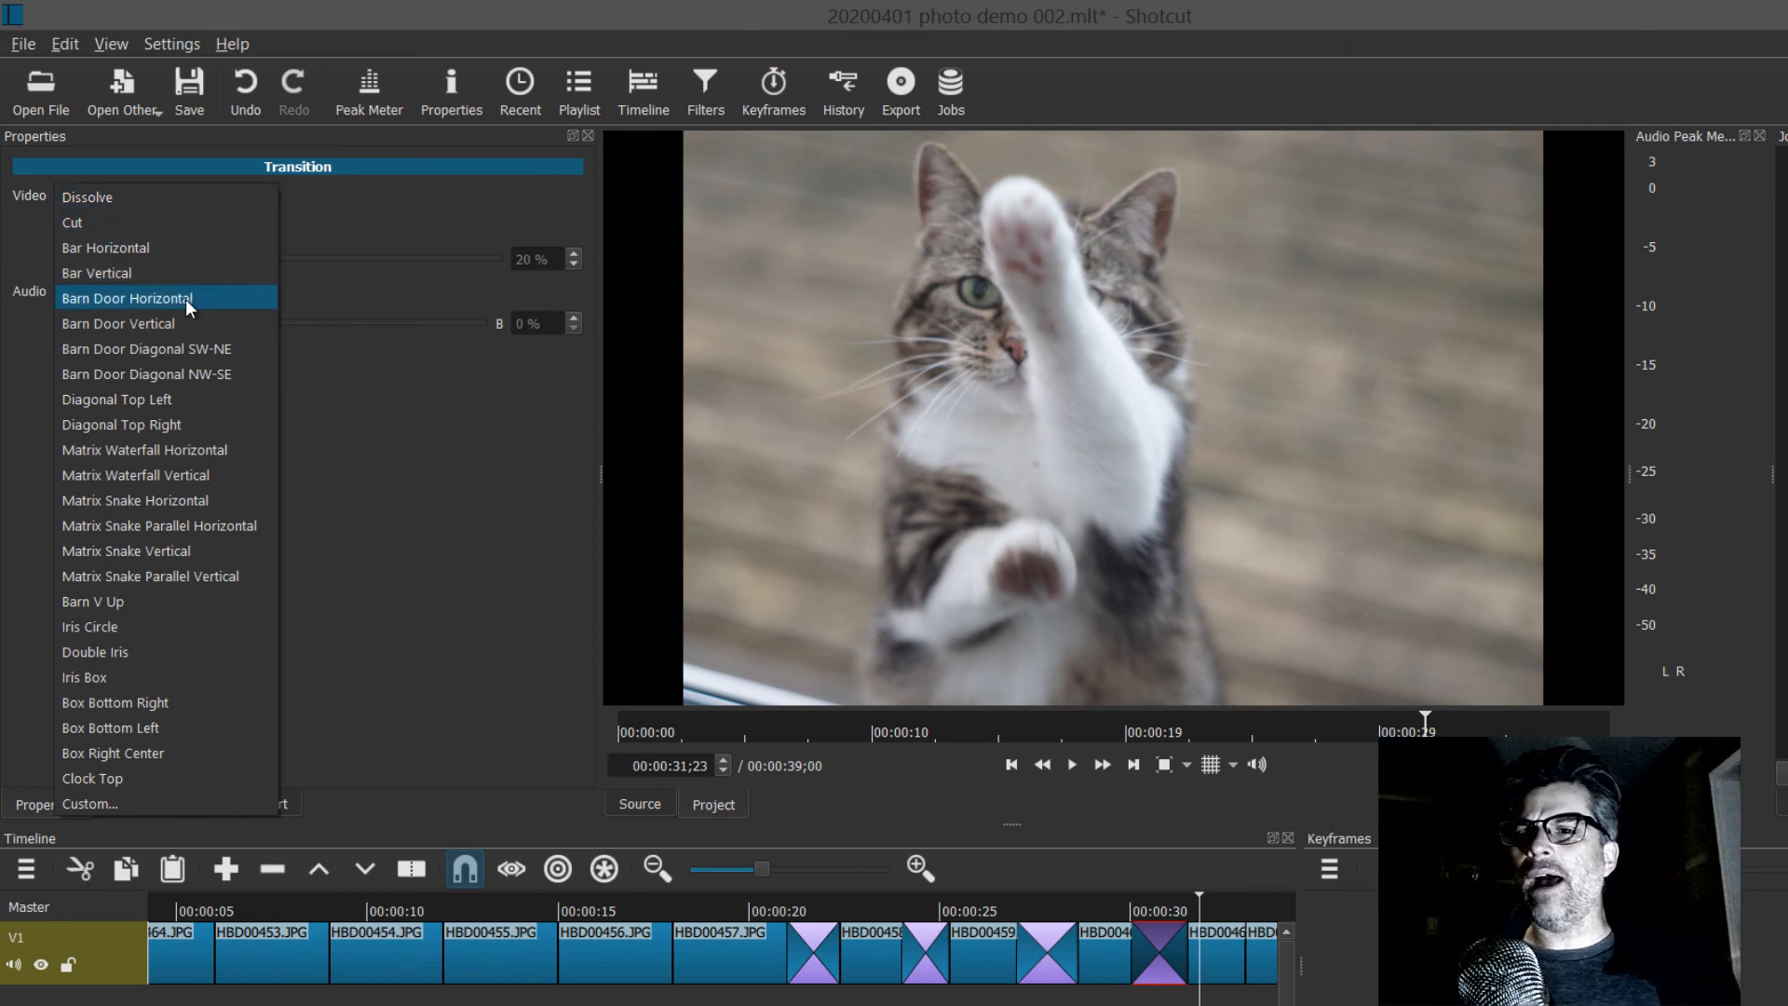
left_click(172, 778)
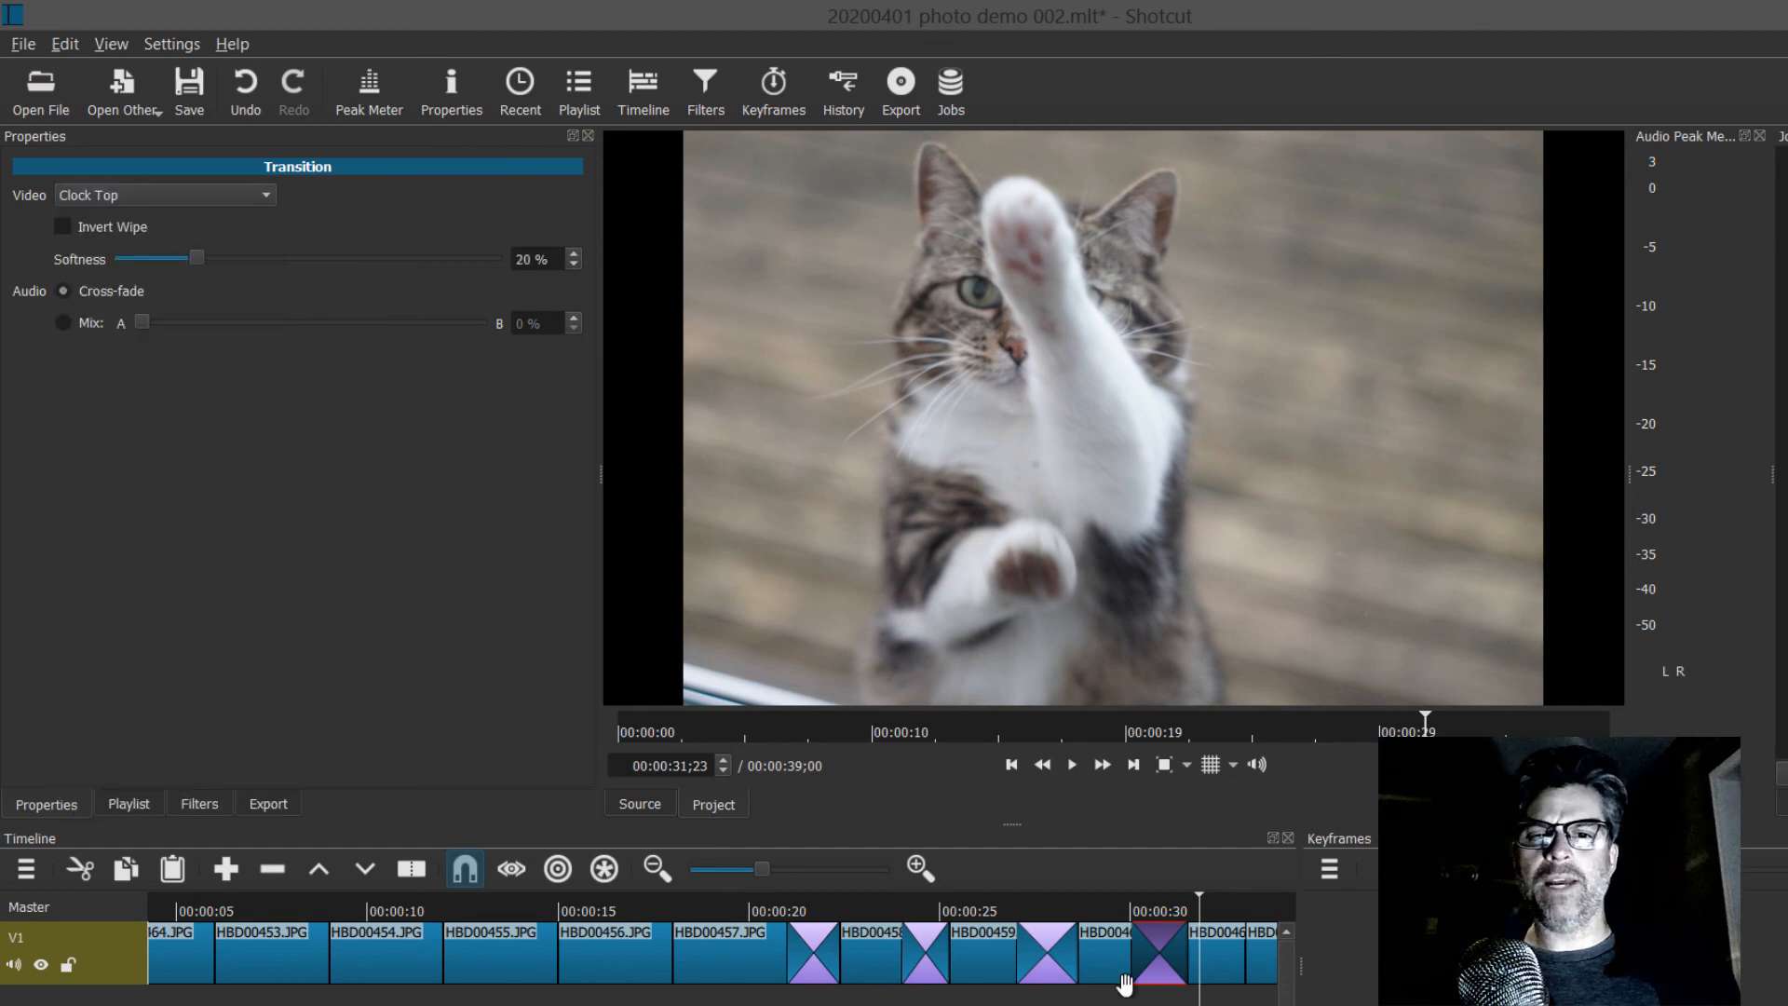
left_click(1093, 915)
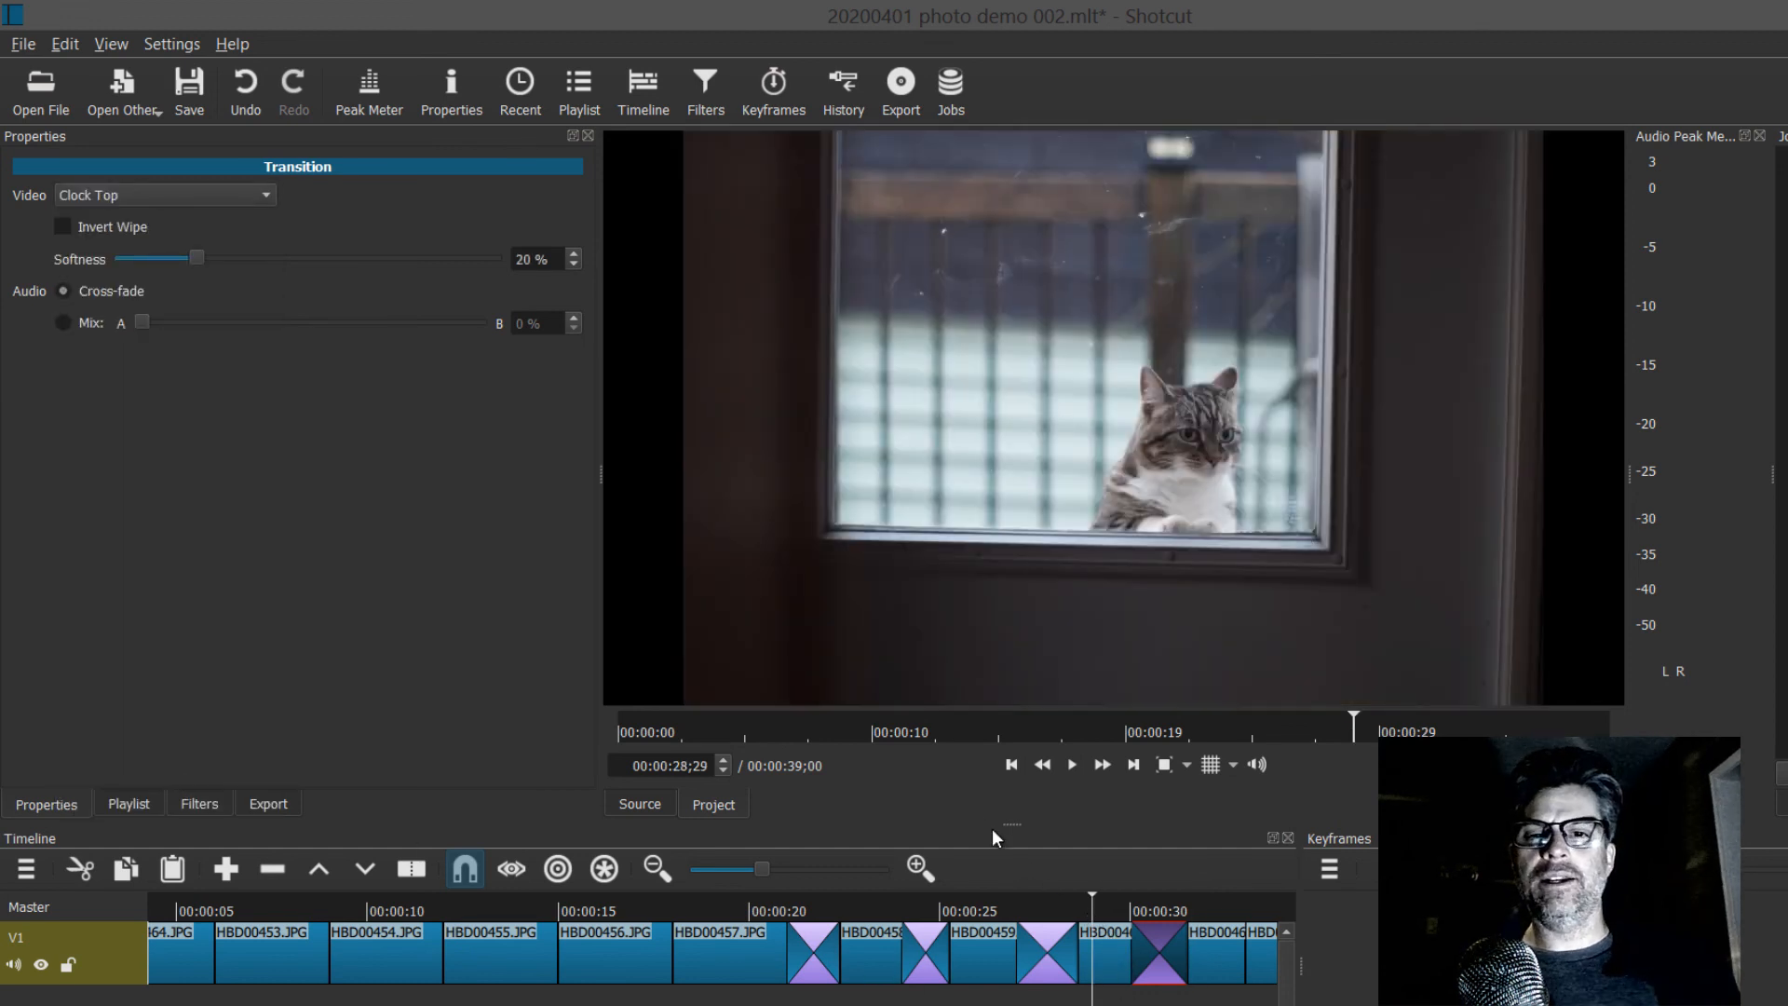
left_click(1071, 765)
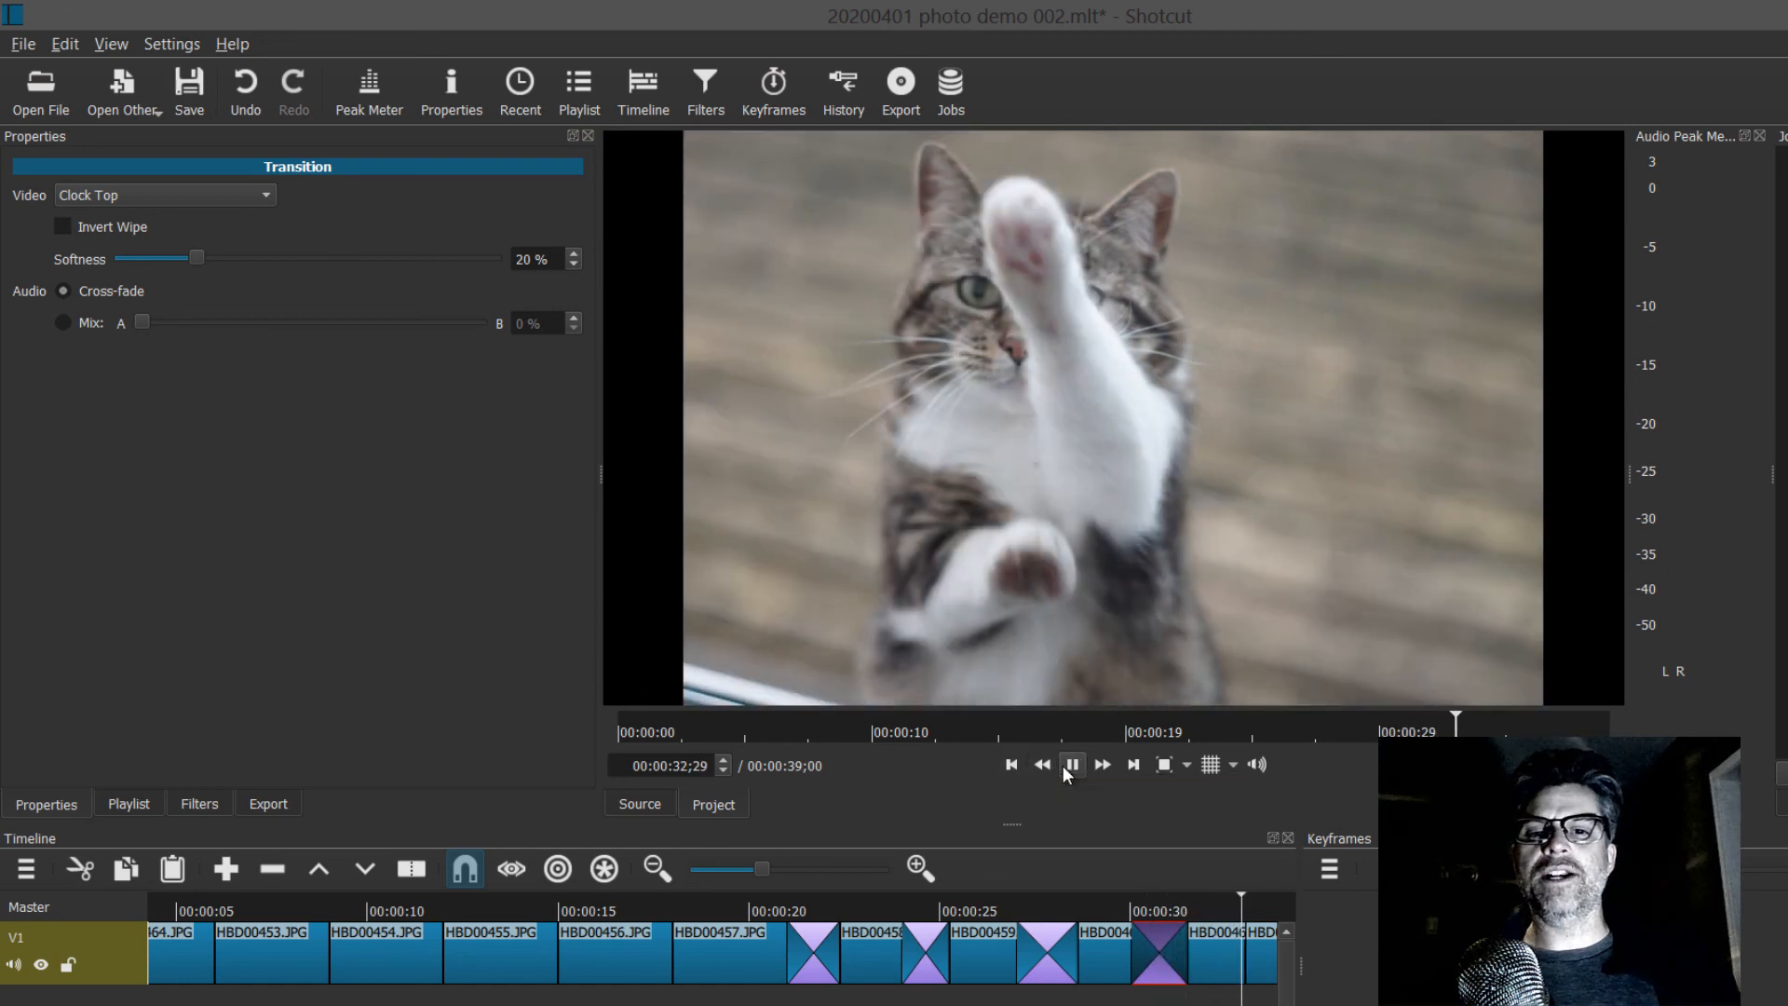
left_click(1070, 765)
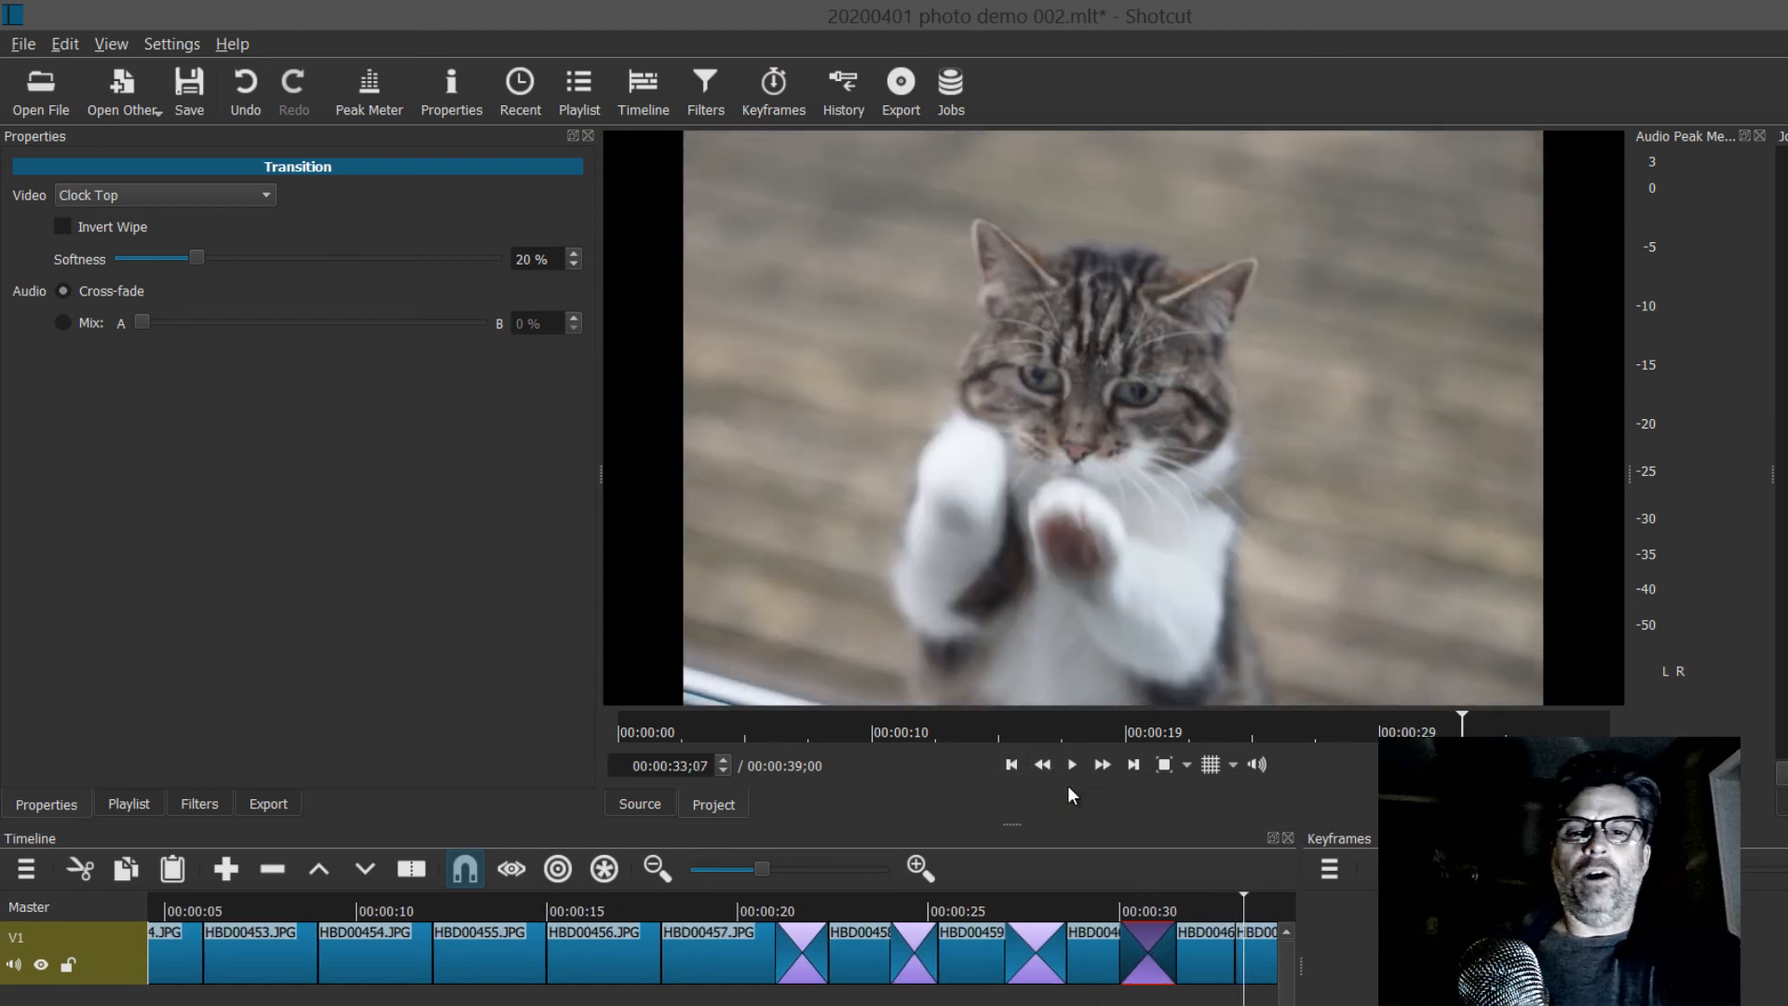
- Move the playhead back to 00:00:07;04 on the HBD00453.JPG clip
left_click(248, 915)
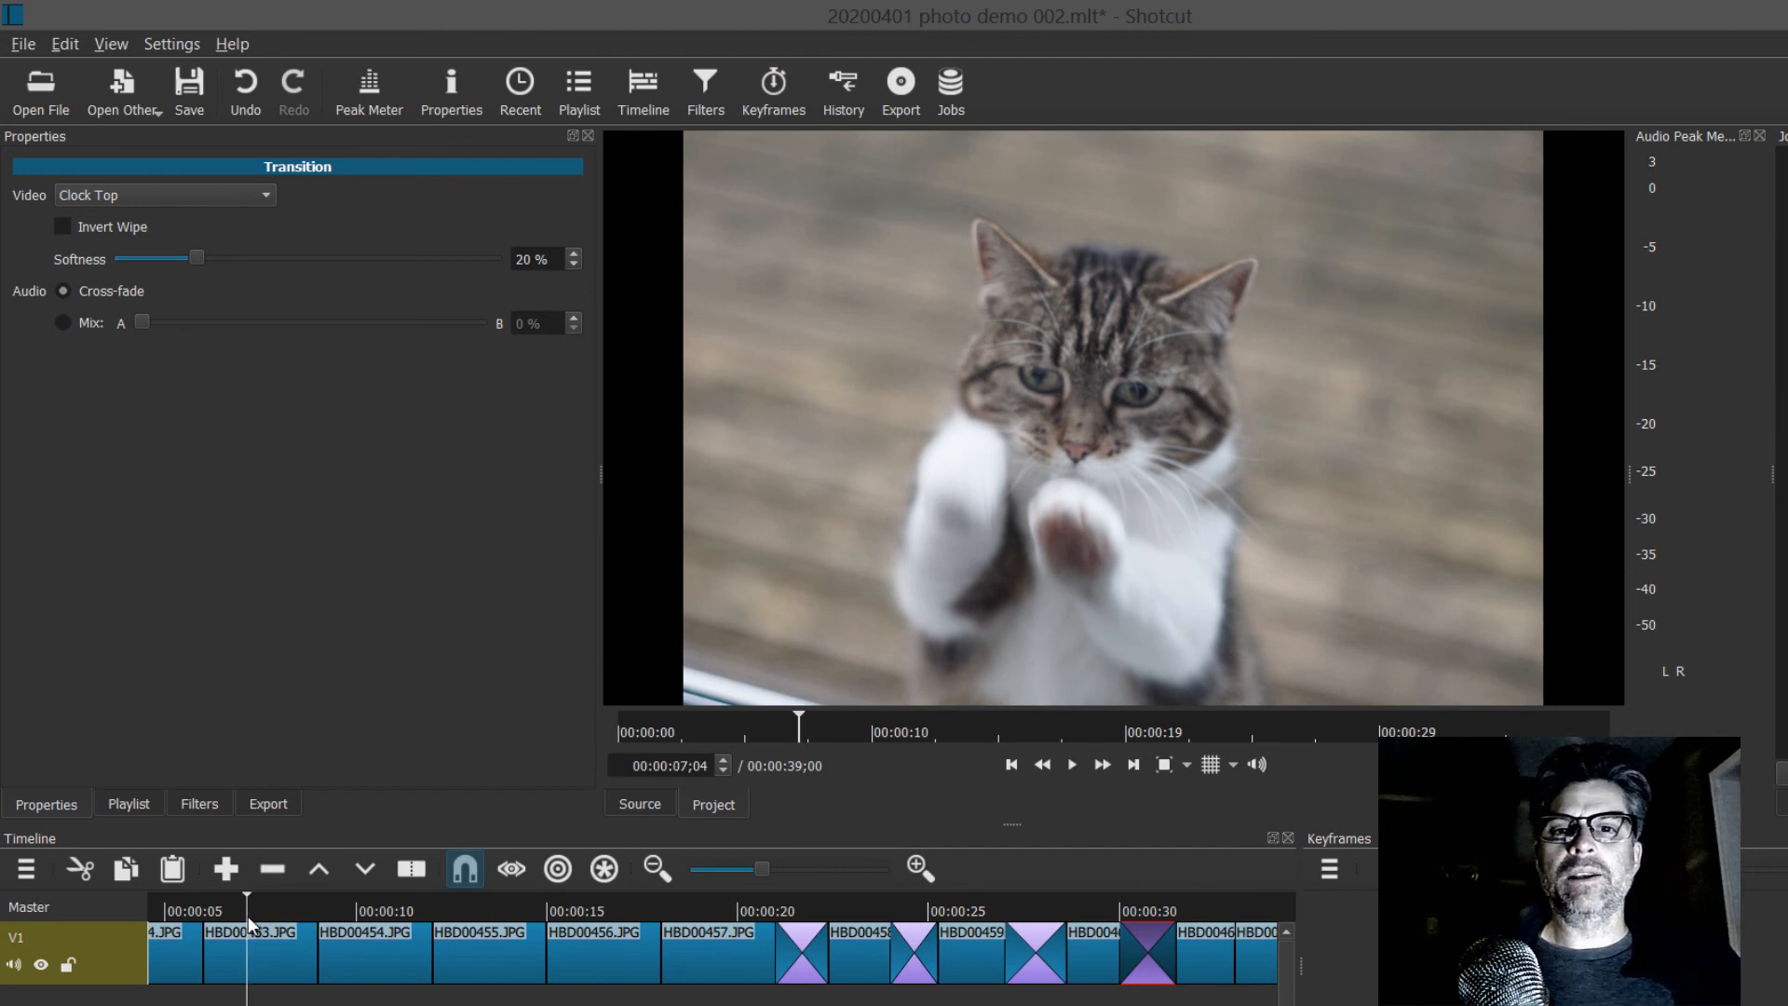